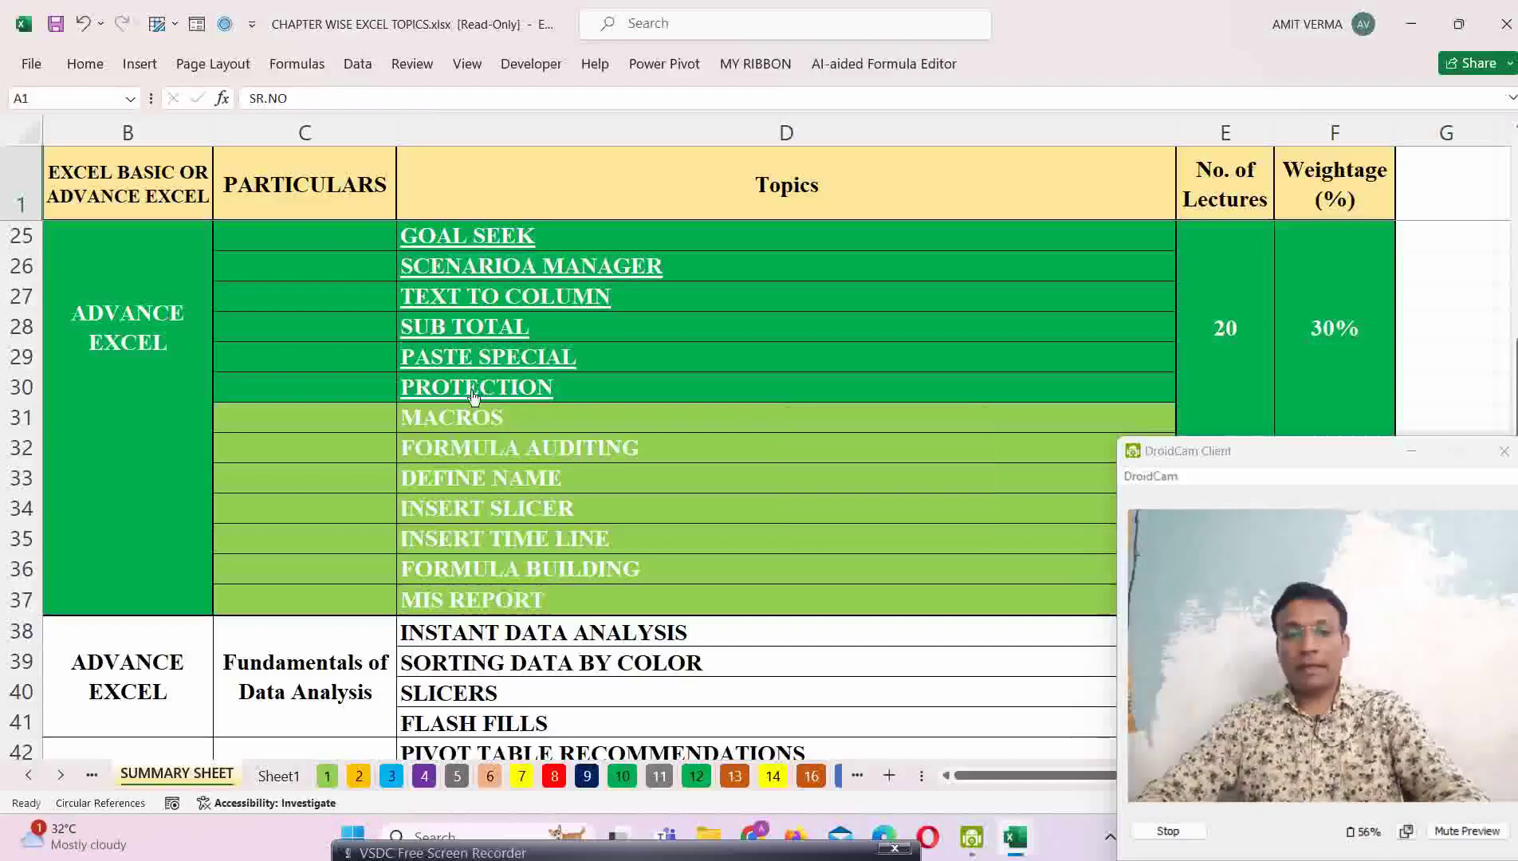
- Follow the PROTECTION hyperlink in D30 of the SUMMARY SHEET to the PROTECT SHEET tab
left_click(487, 397)
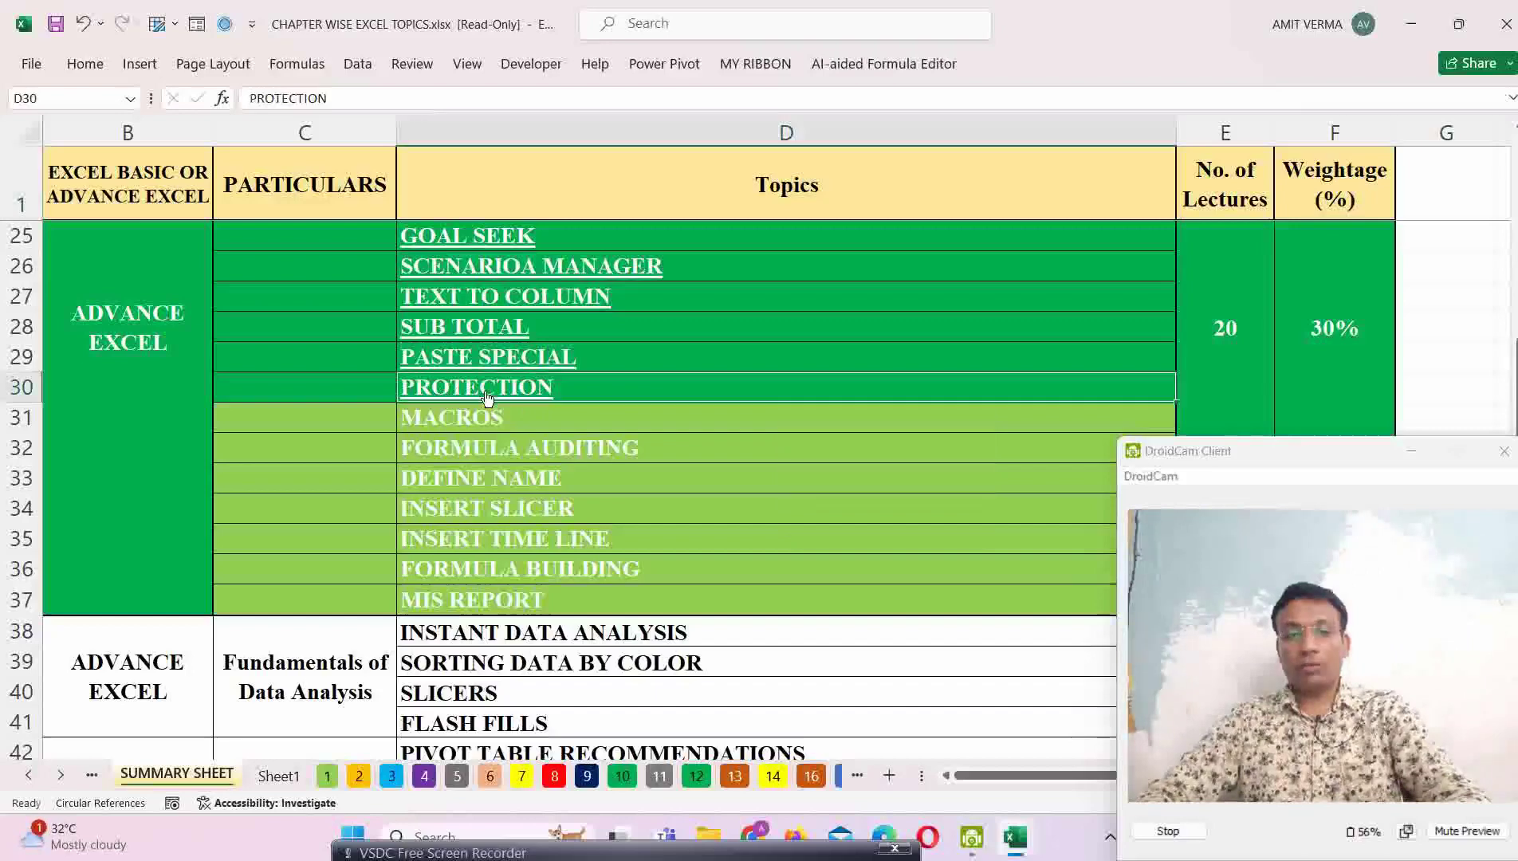
left_click(488, 394)
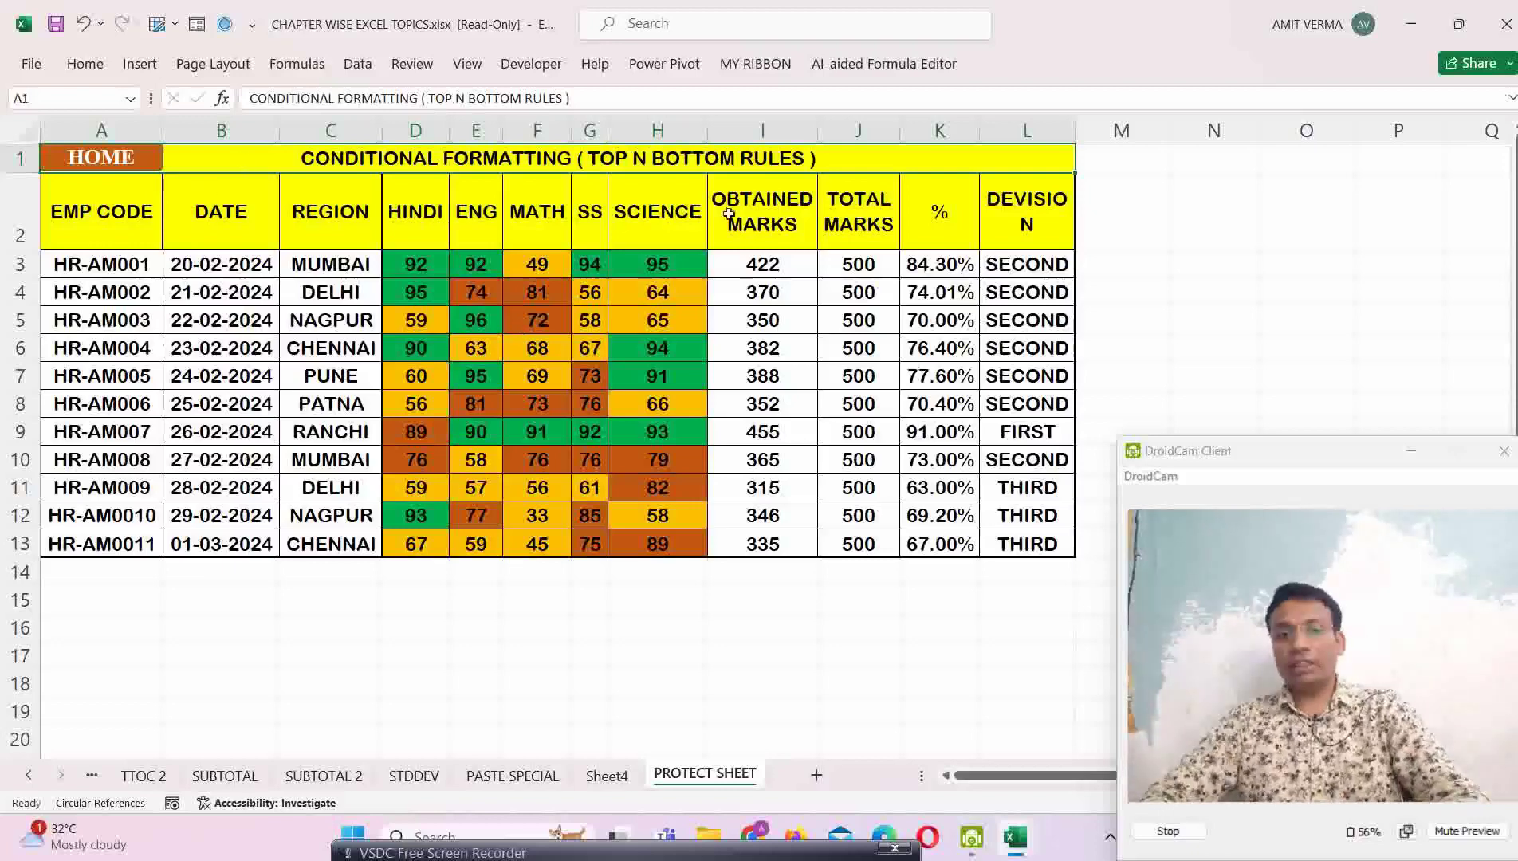
- Widen column L so DEVISION fits, then enter 80 for all five scores in D3:H3
left_click_drag(414, 264, 636, 546)
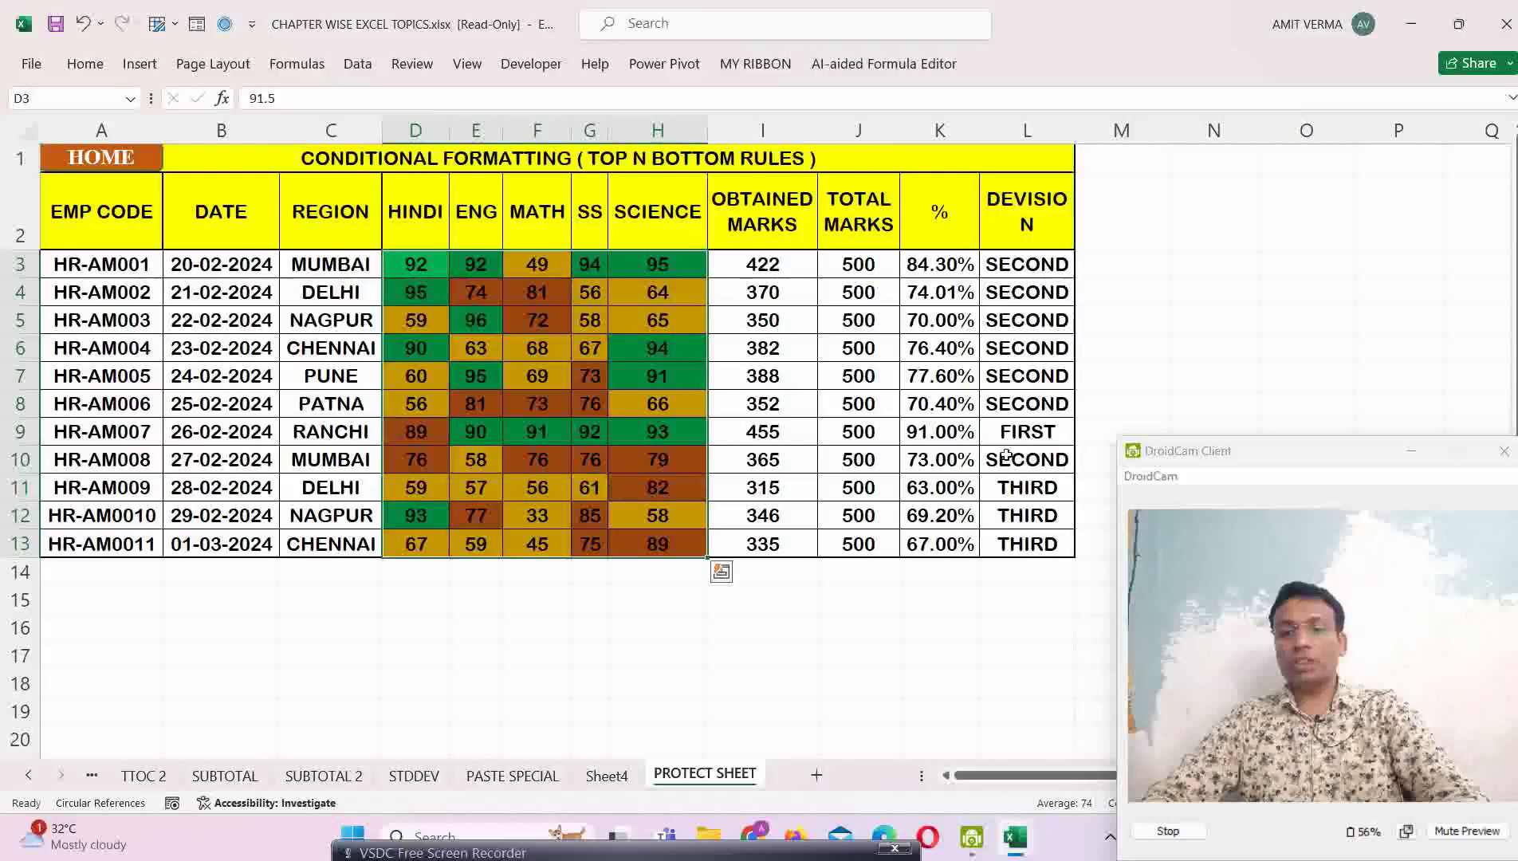
left_click_drag(1074, 129, 1091, 130)
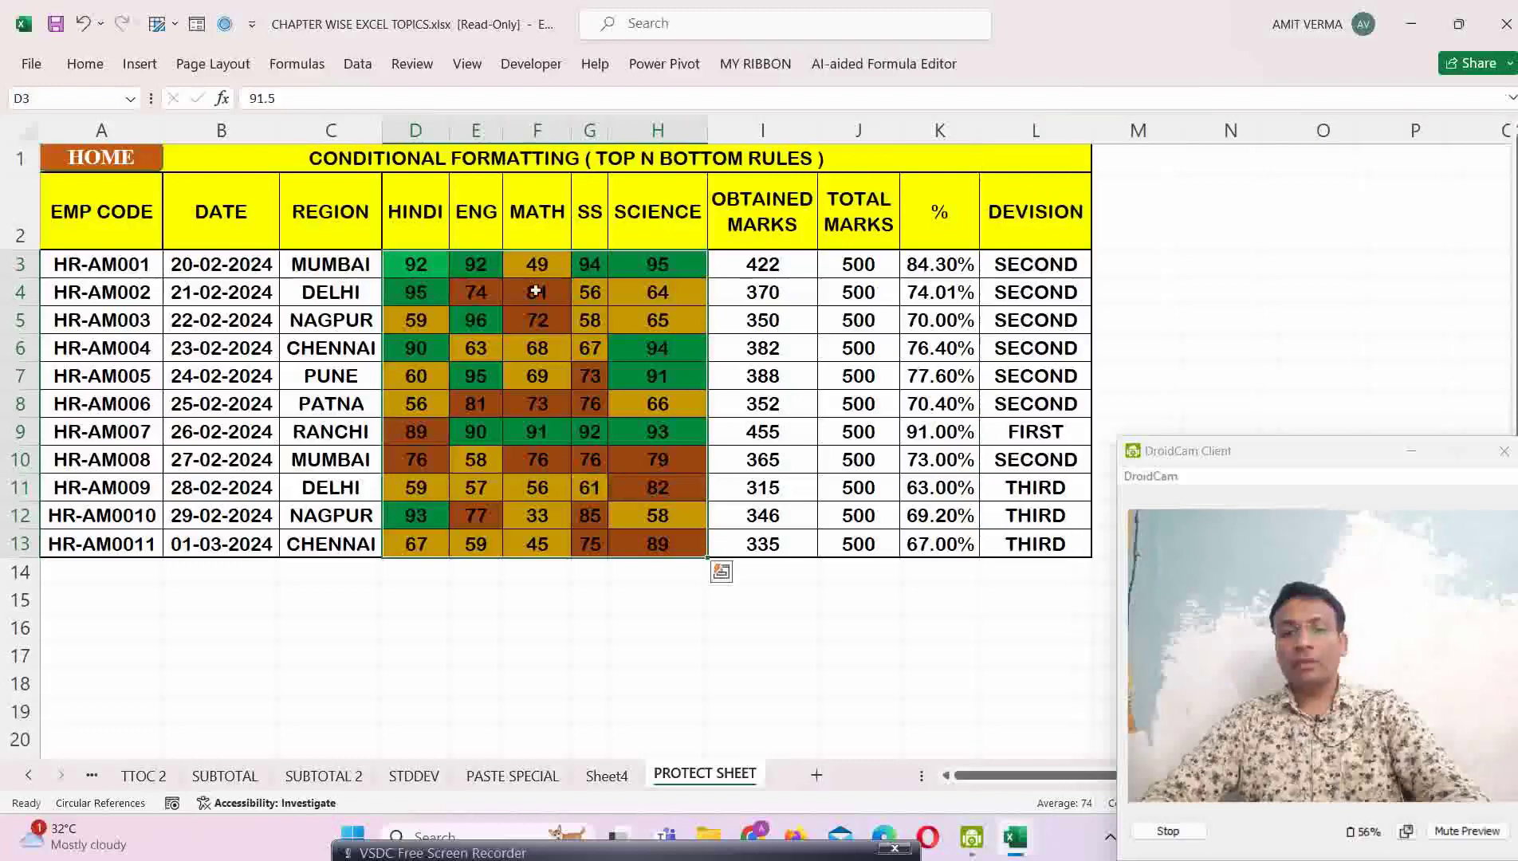
left_click(396, 266)
type("80")
key("Tab")
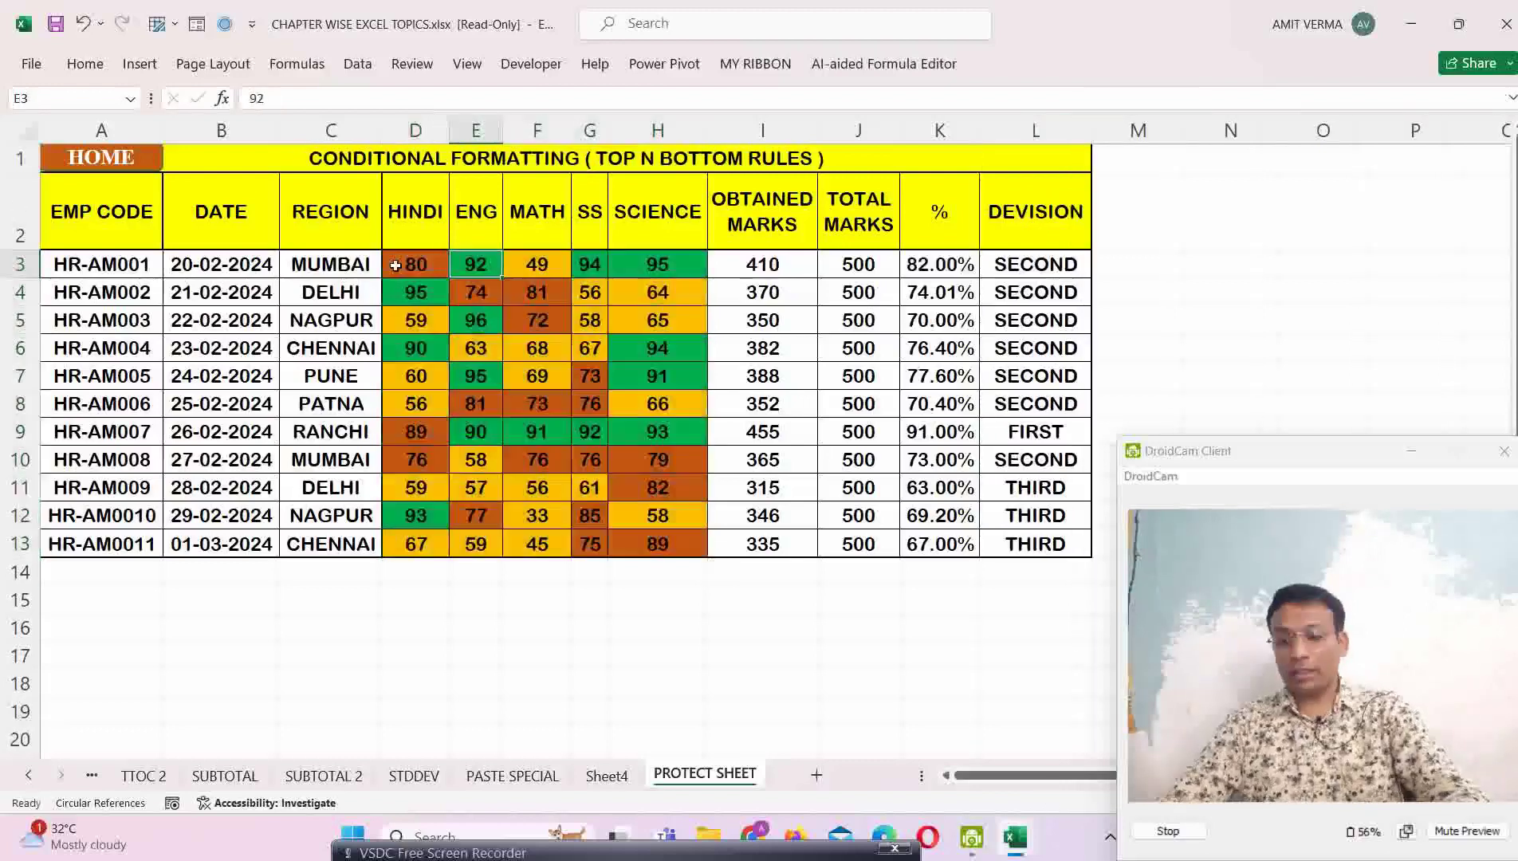
type("80")
key("Tab")
type("80")
key("Tab")
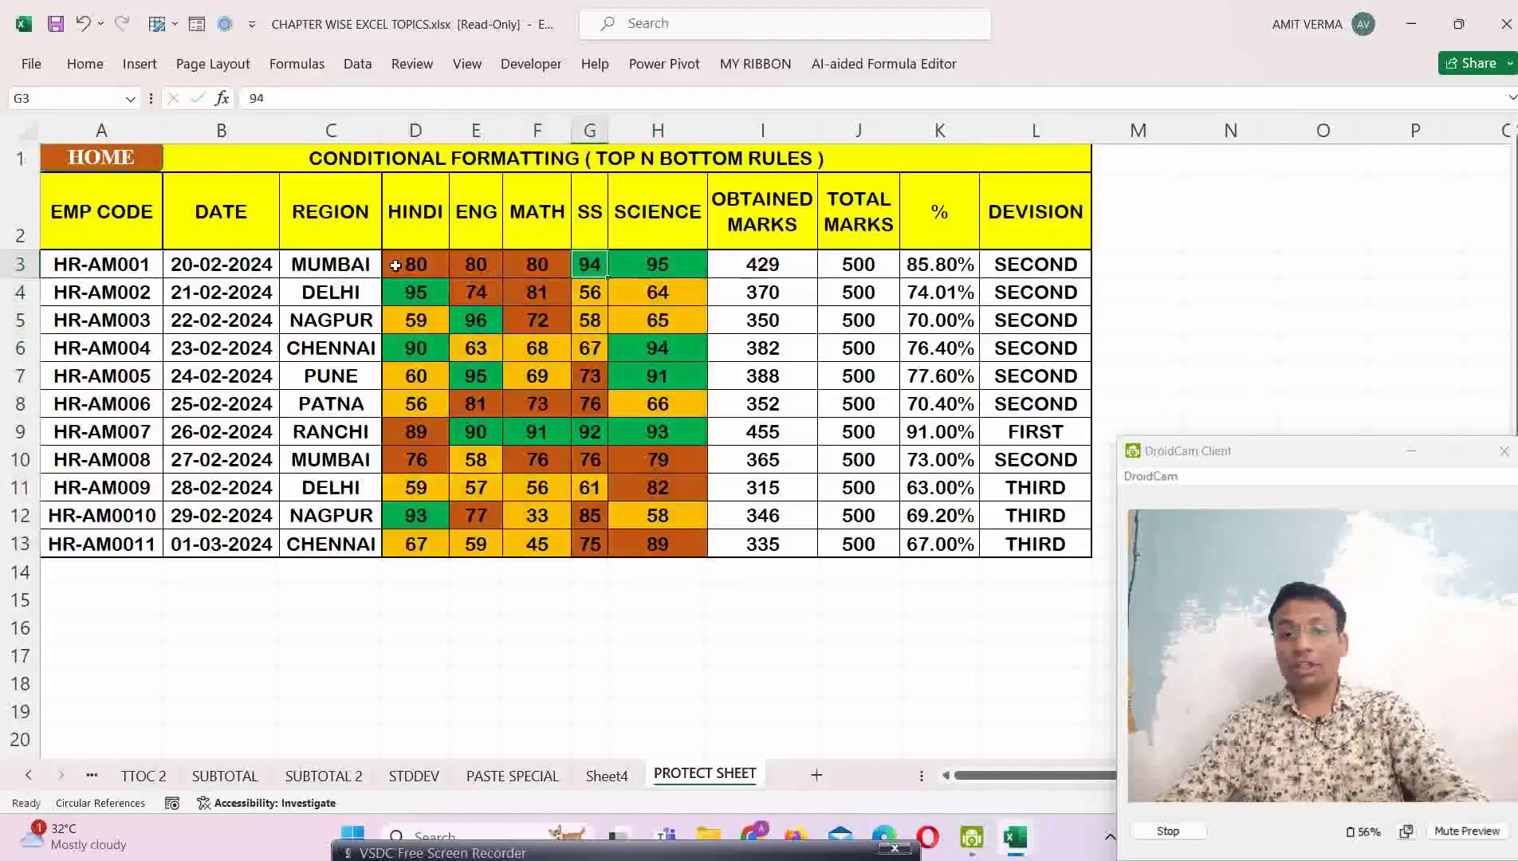
type("80")
key("Tab")
type("80")
key("Tab")
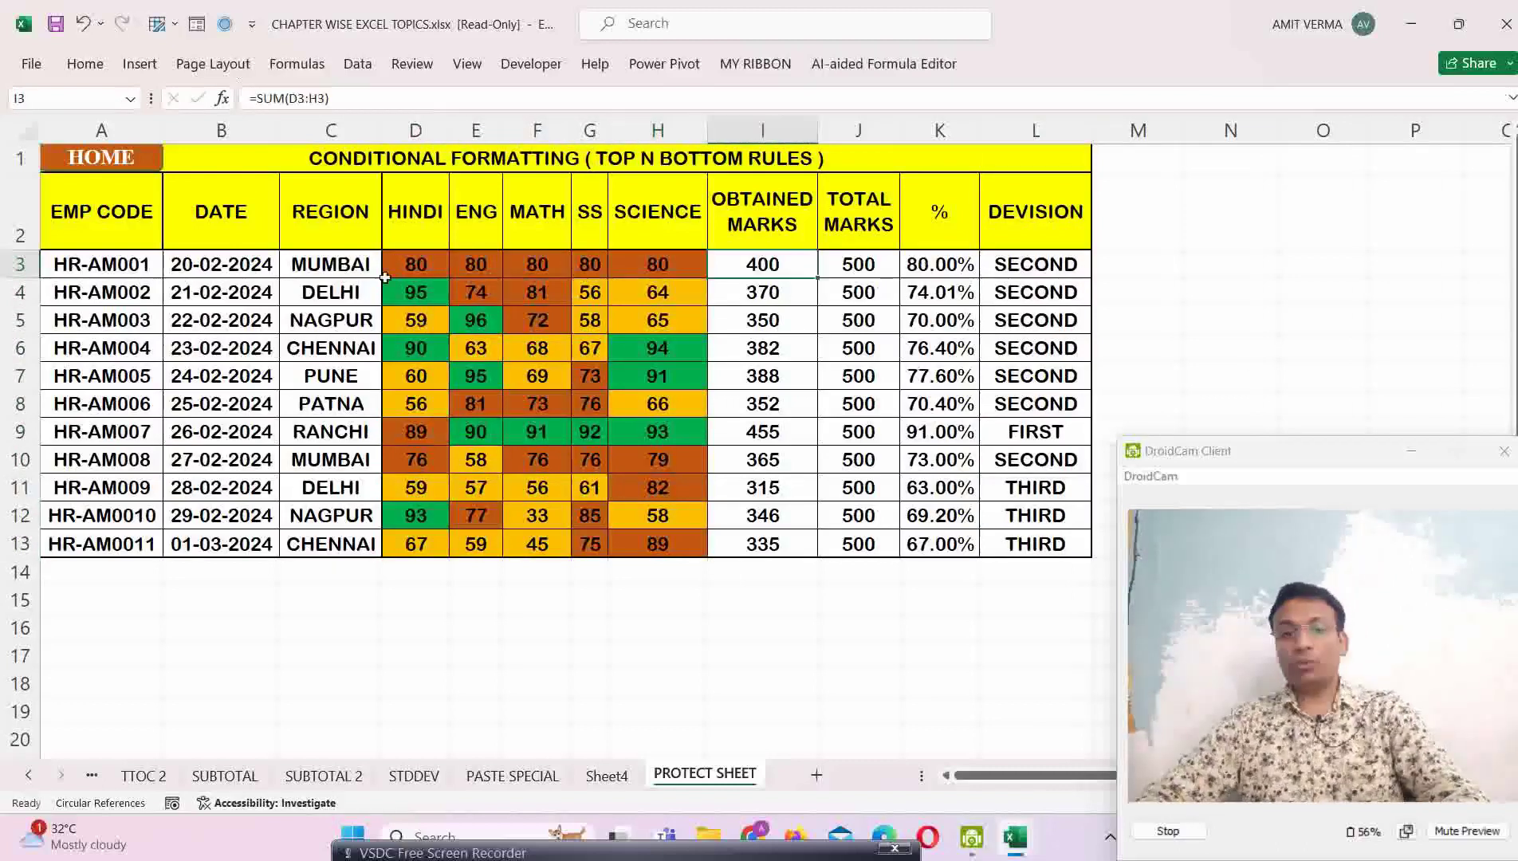
- Change the first employee's HINDI, ENG, MATH, SS and SCIENCE scores in D3:H3 to 95
left_click(409, 265)
type("95")
key("Tab")
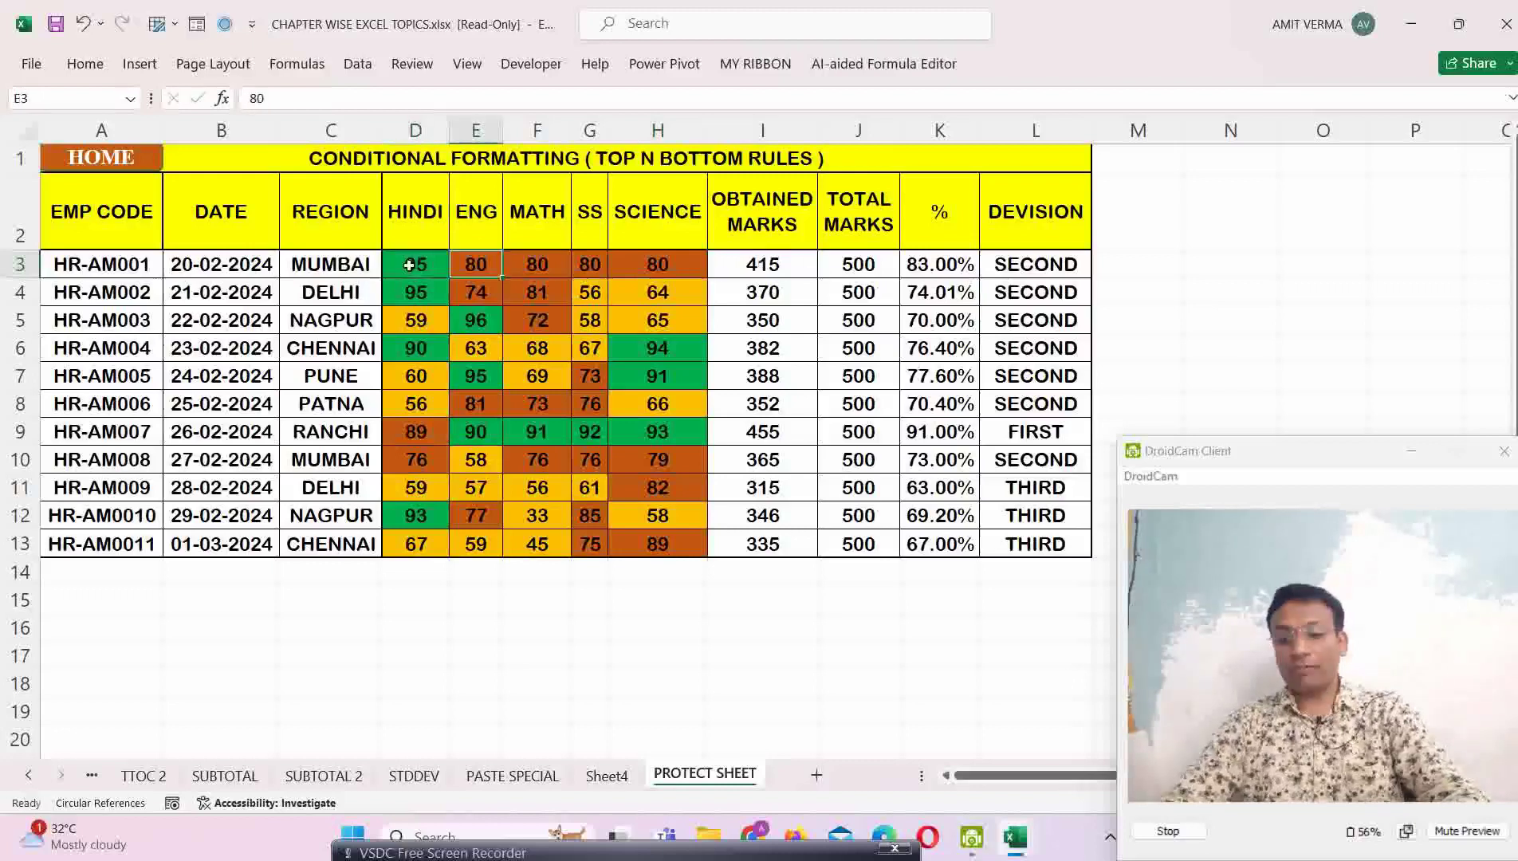
type("95")
key("Tab")
type("95")
key("Tab")
type("95")
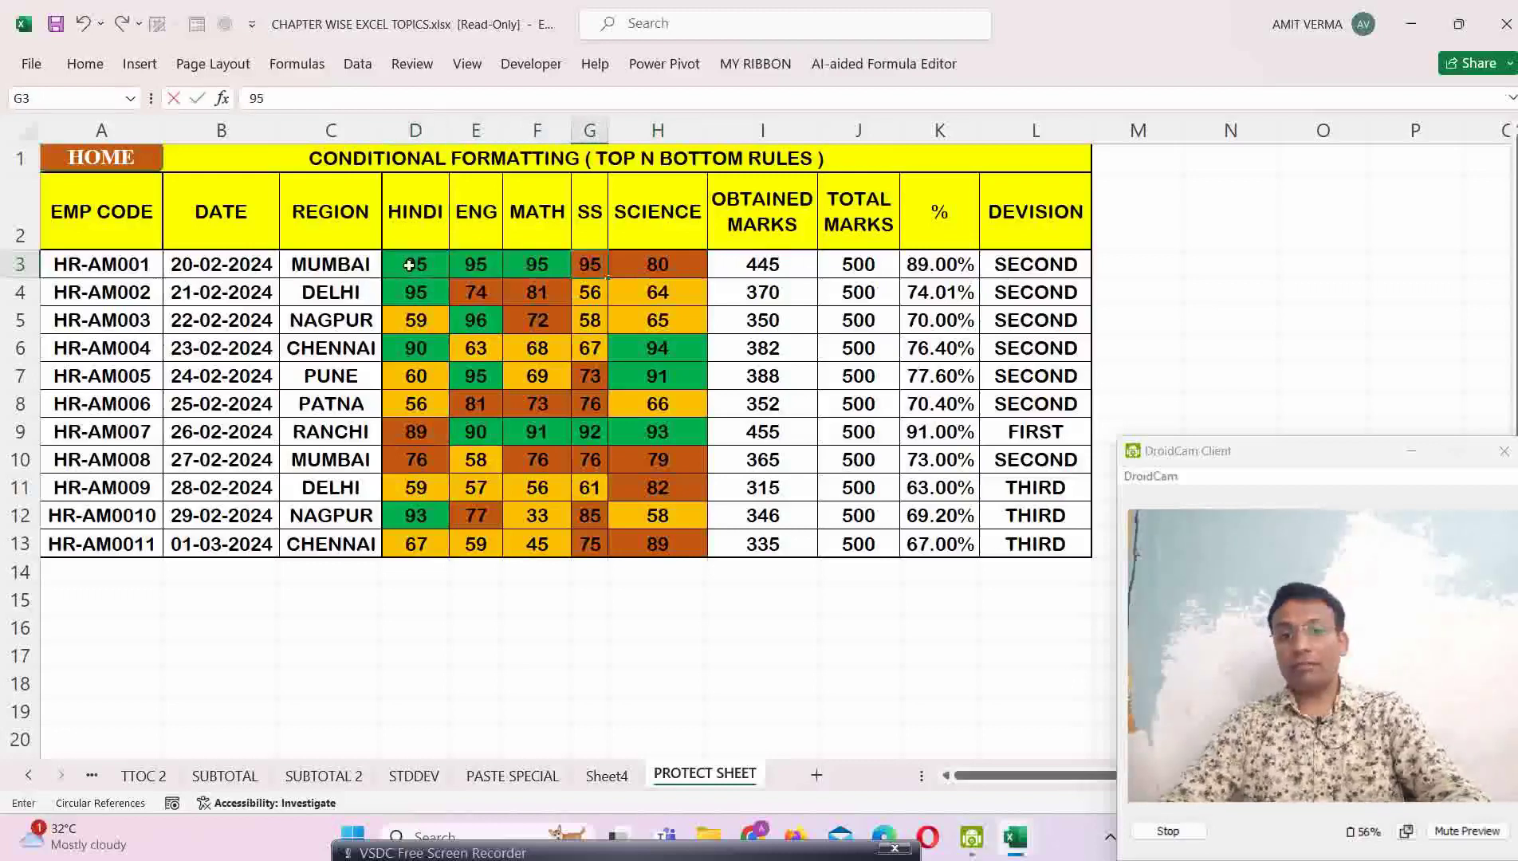
key("Tab")
type("95")
key("Tab")
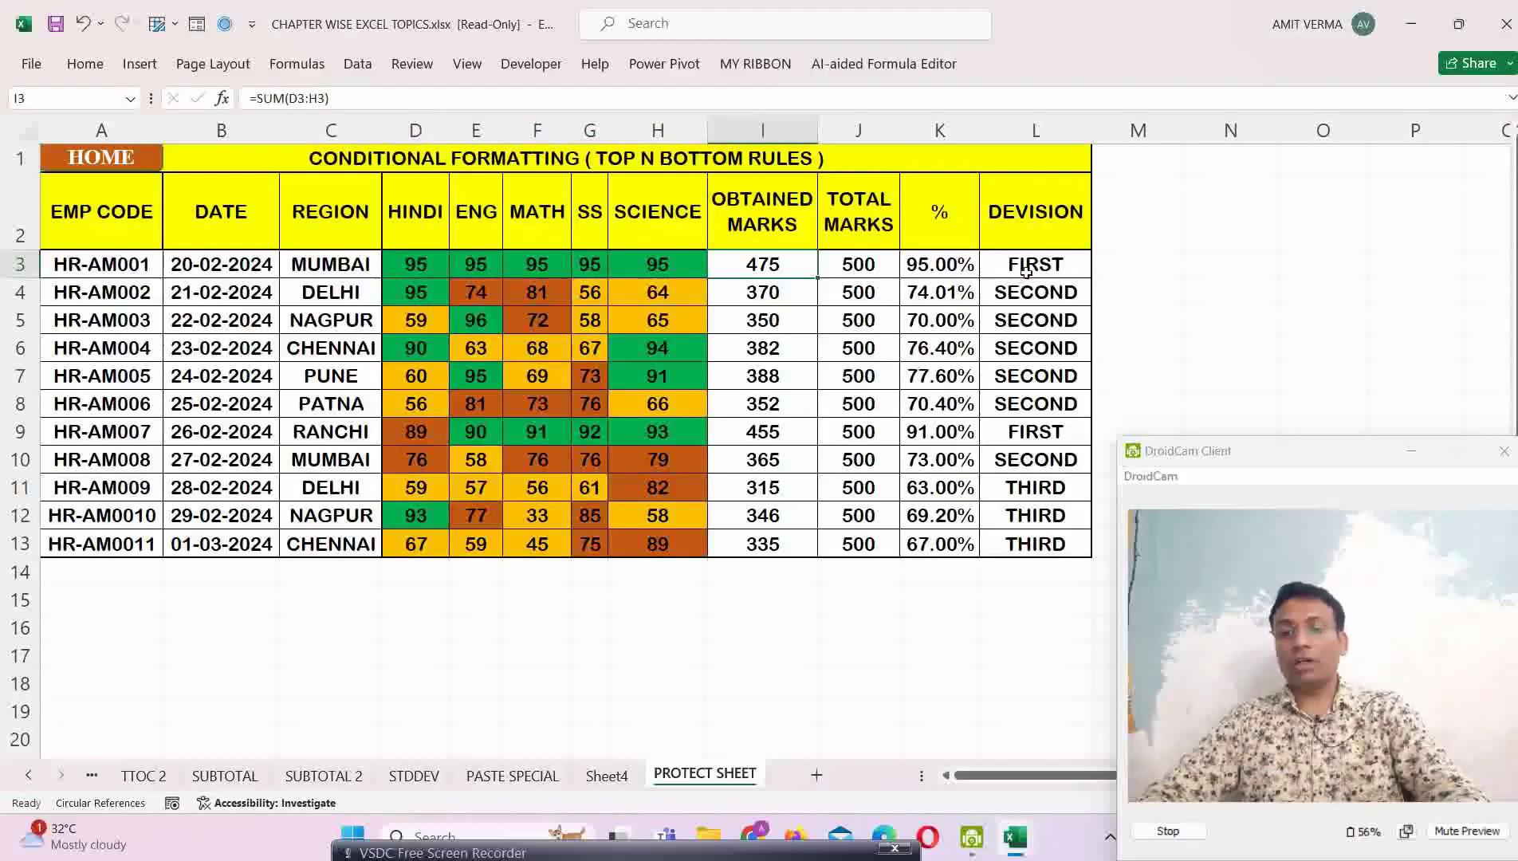
- Review the DEVISION results, the D3:H13 score block and the MATH heading
left_click_drag(1026, 272, 1040, 543)
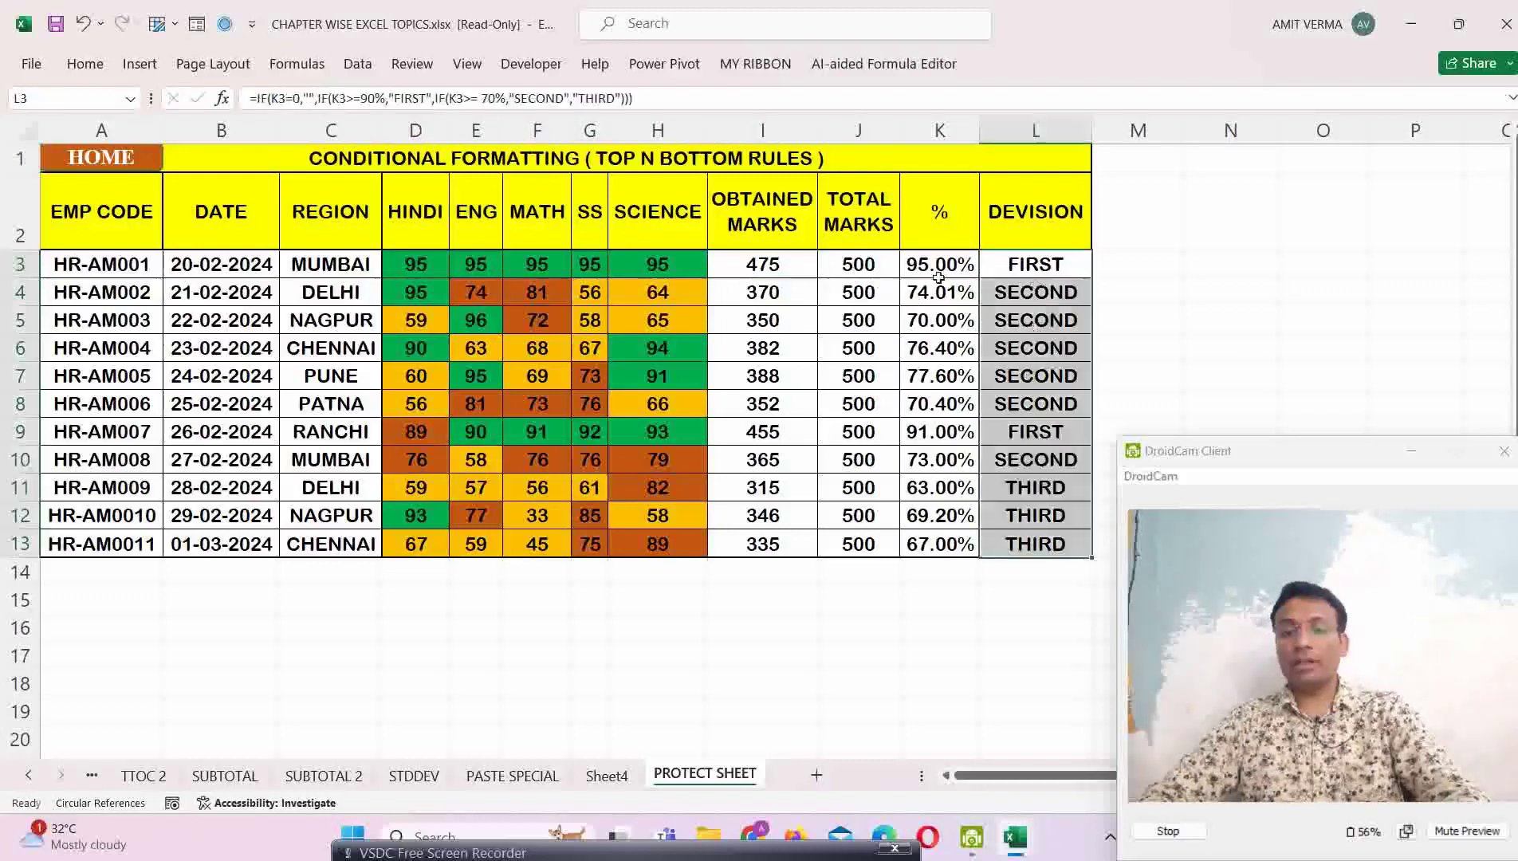
left_click(401, 266)
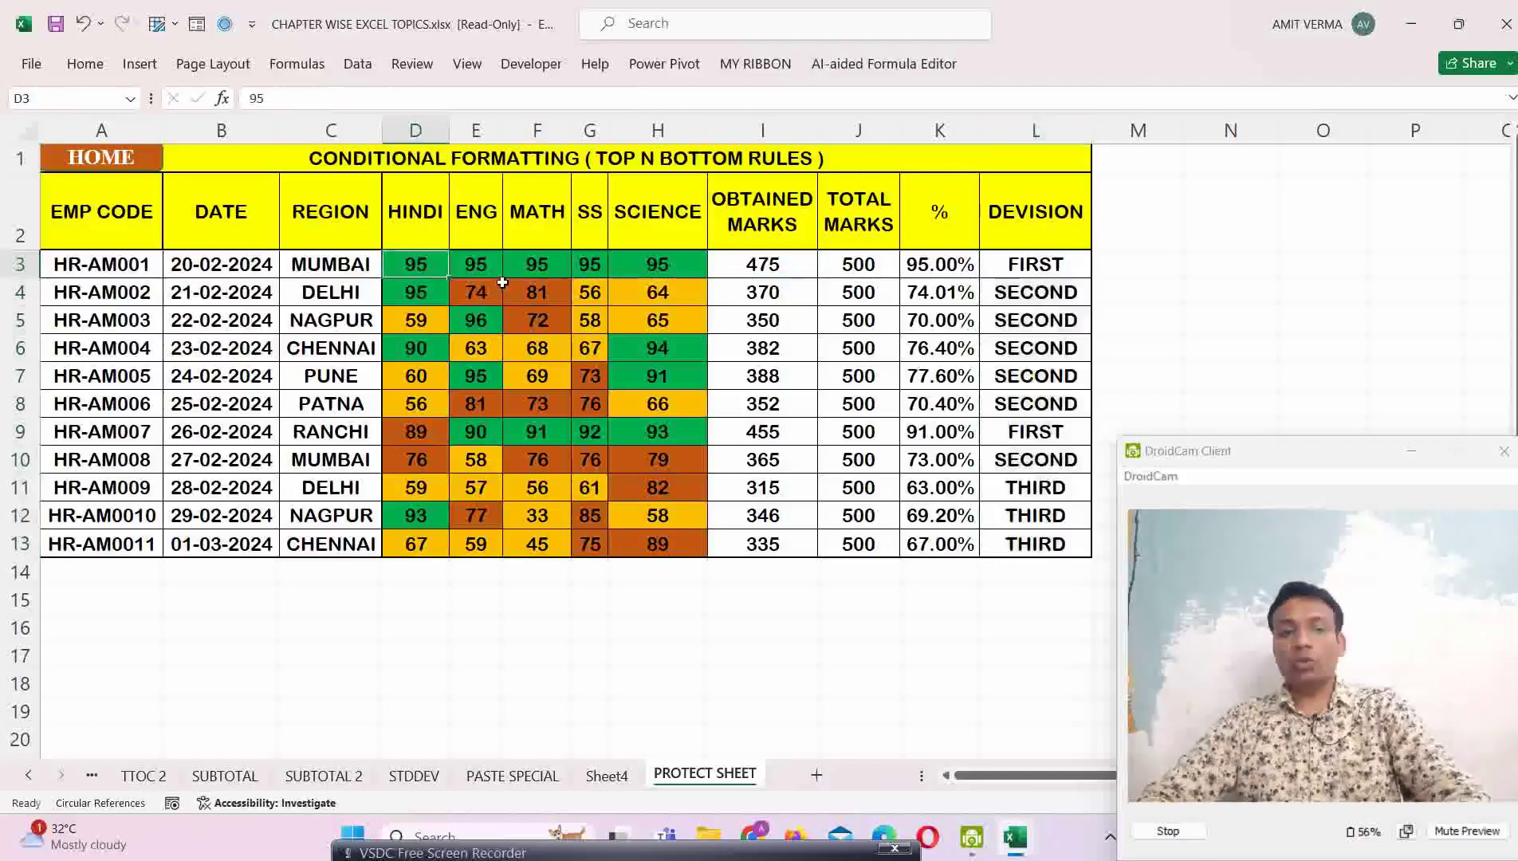
left_click_drag(502, 282, 647, 548)
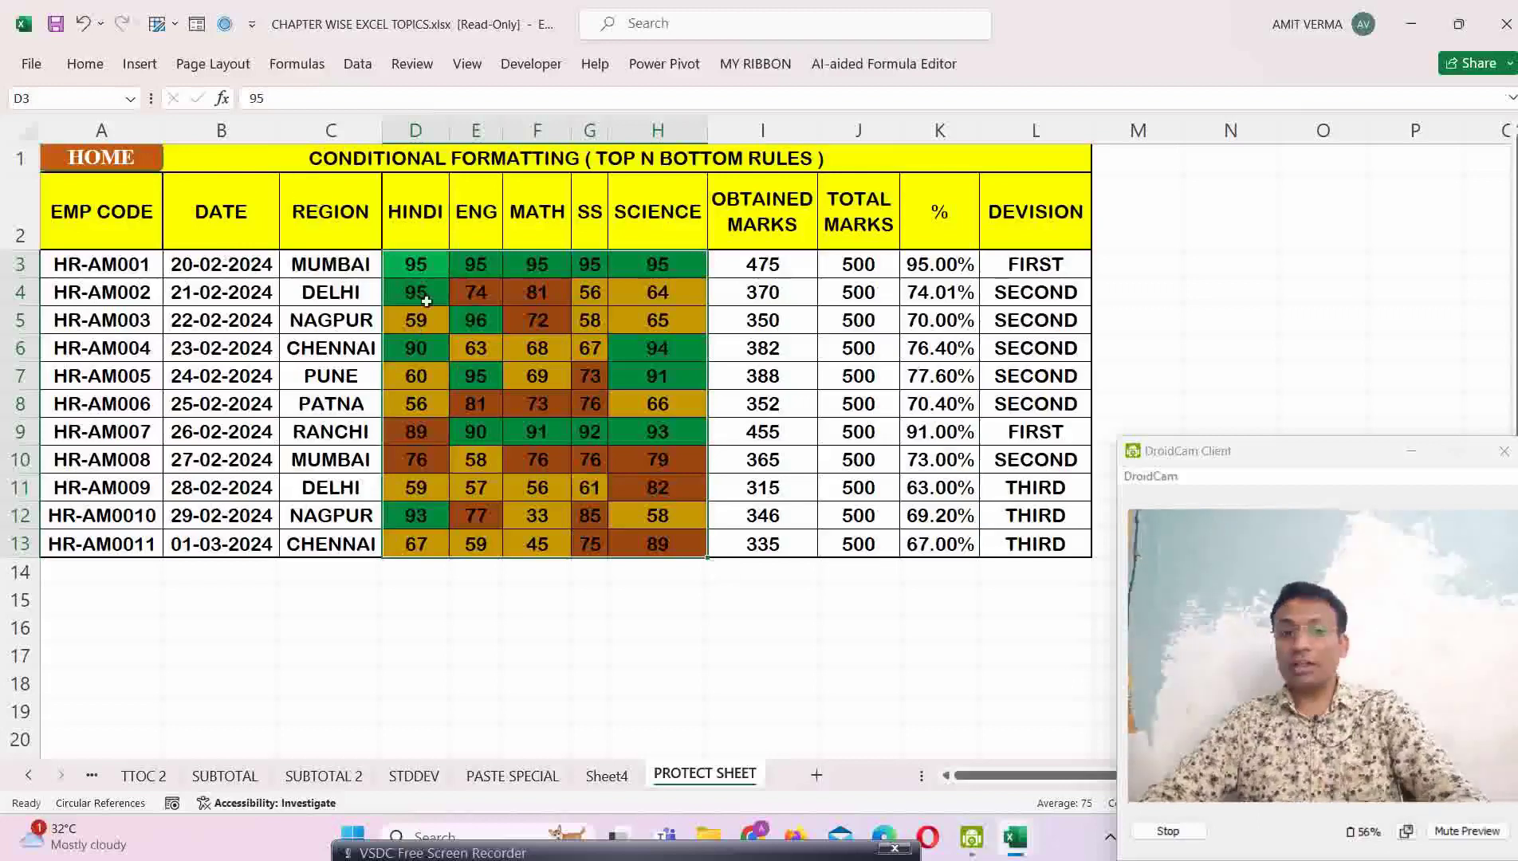
mouse_move(416, 264)
left_mouse_down()
mouse_move(595, 276)
mouse_move(720, 458)
left_mouse_up()
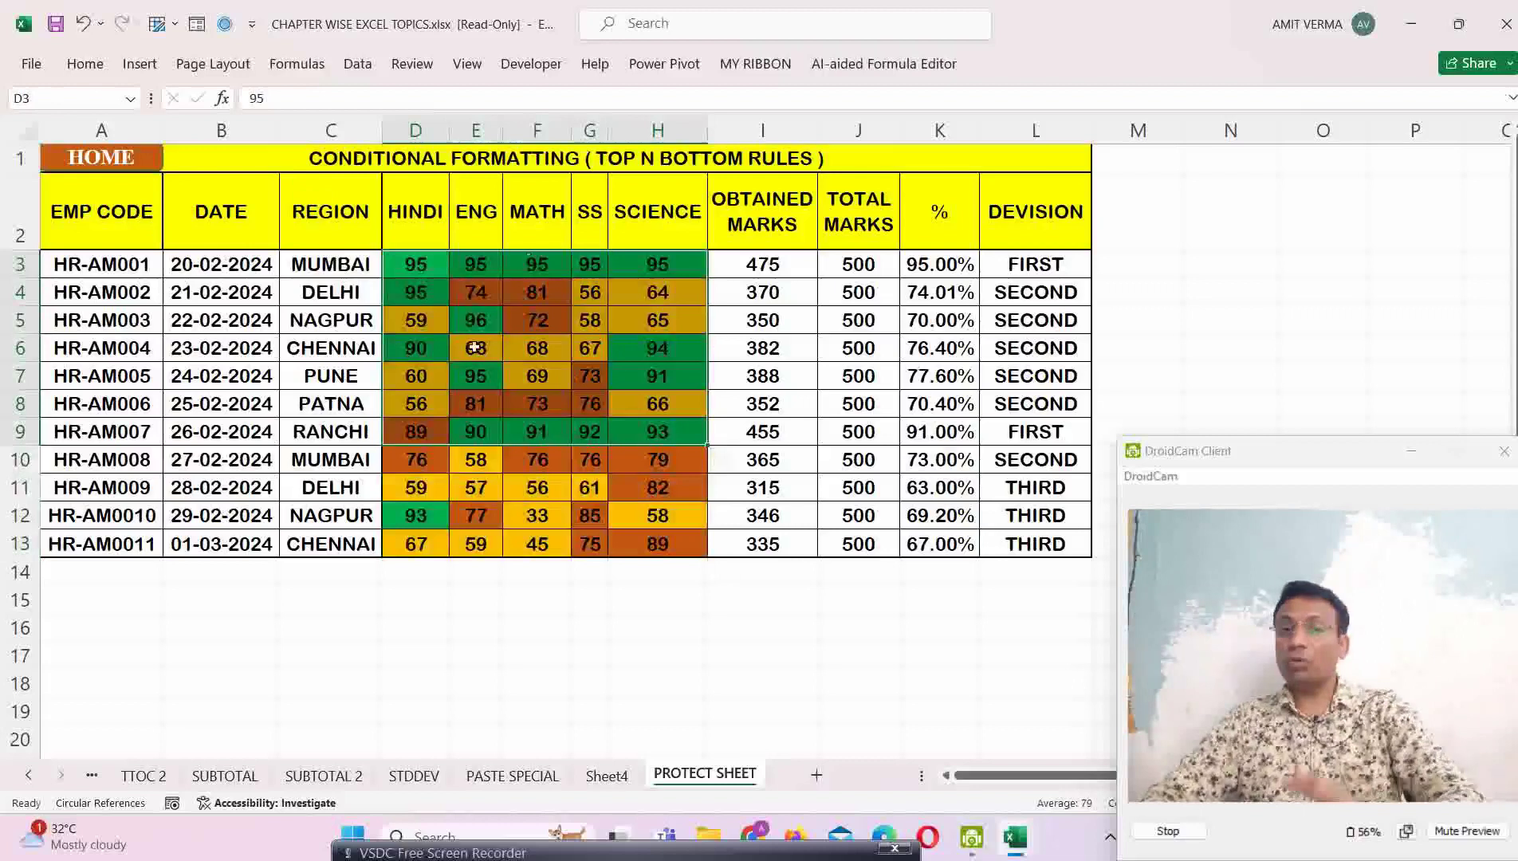
left_click(529, 232)
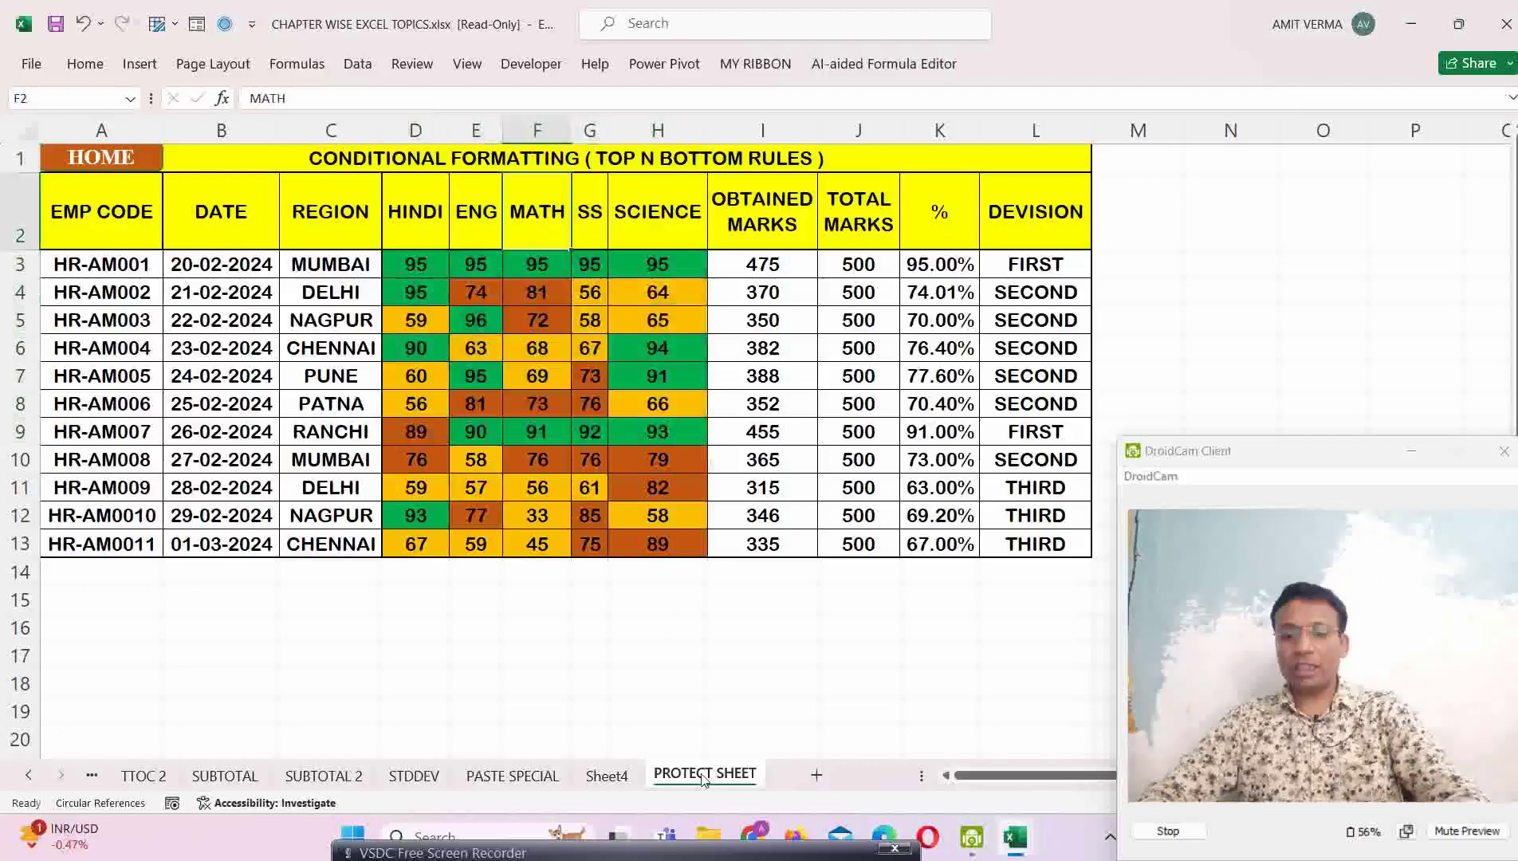
- Password-protect PROTECT SHEET with Insert columns and Insert rows unchecked, then test editing a cell
right_click(713, 784)
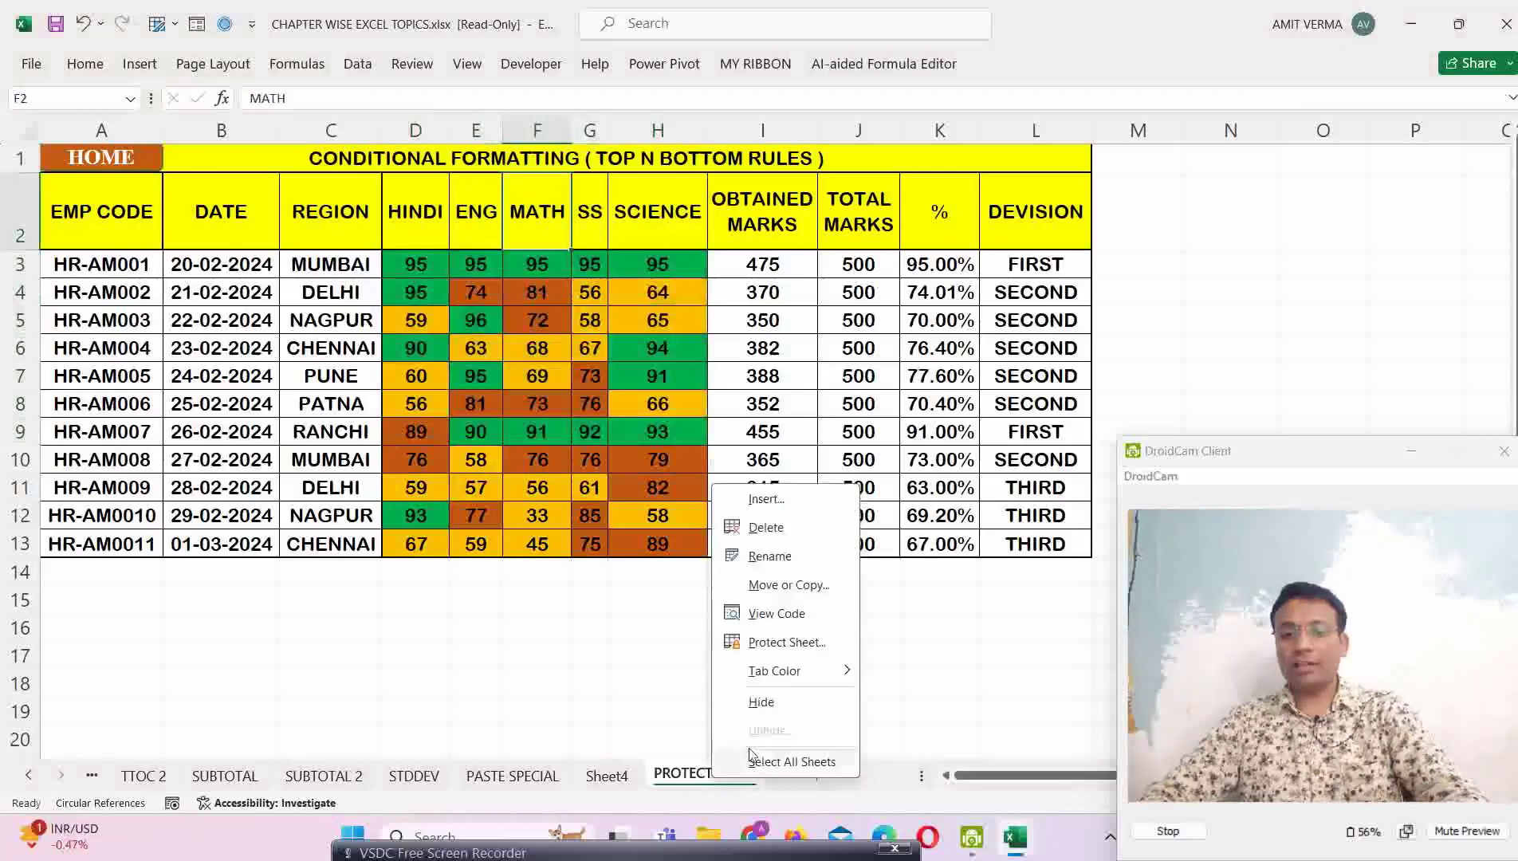
left_click(799, 650)
left_click_drag(803, 405, 704, 209)
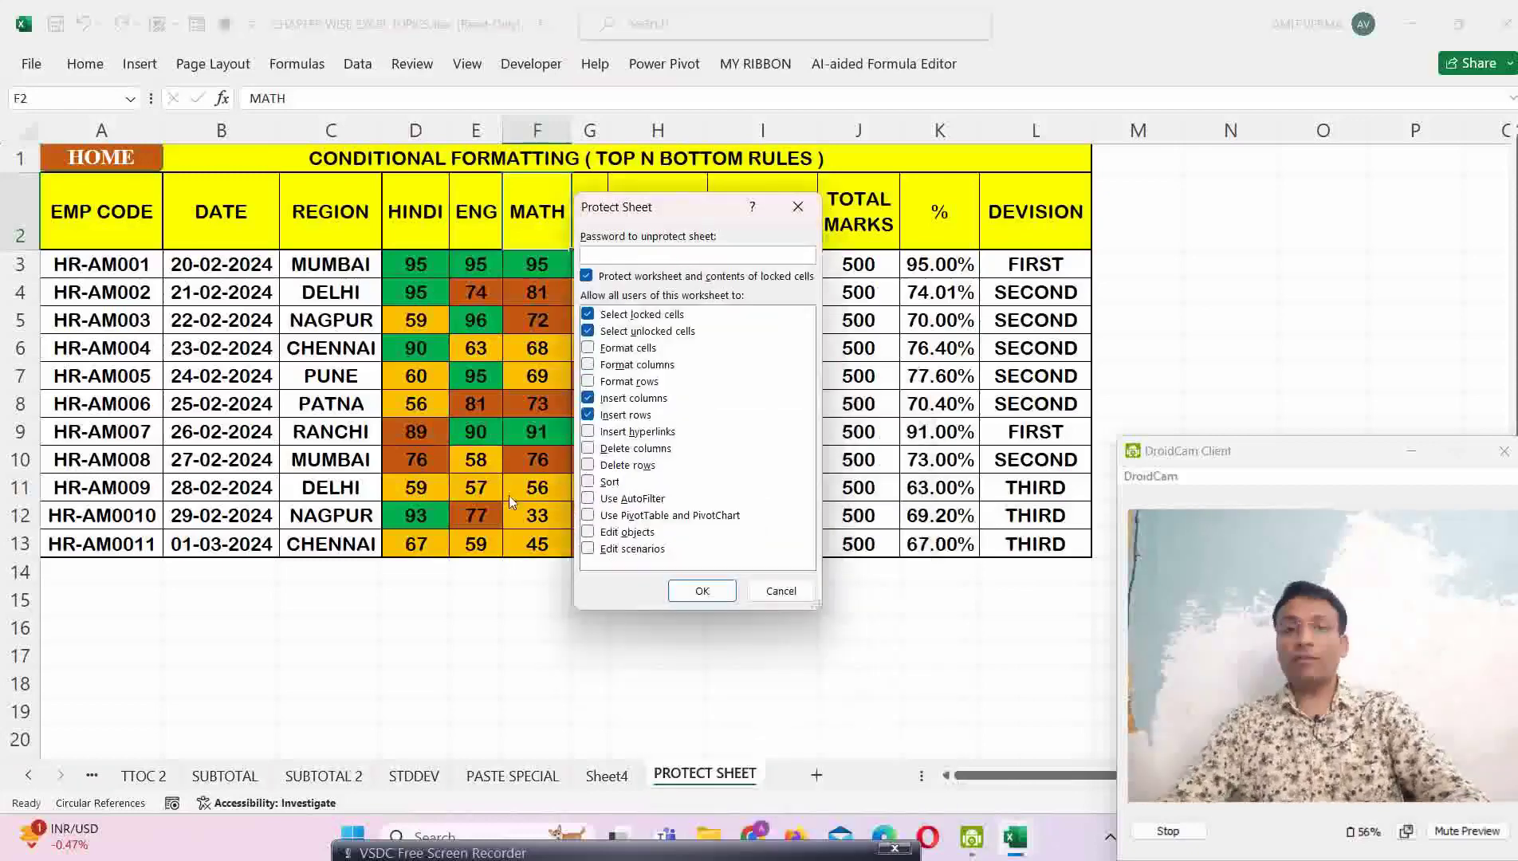
left_click(587, 397)
left_click(587, 415)
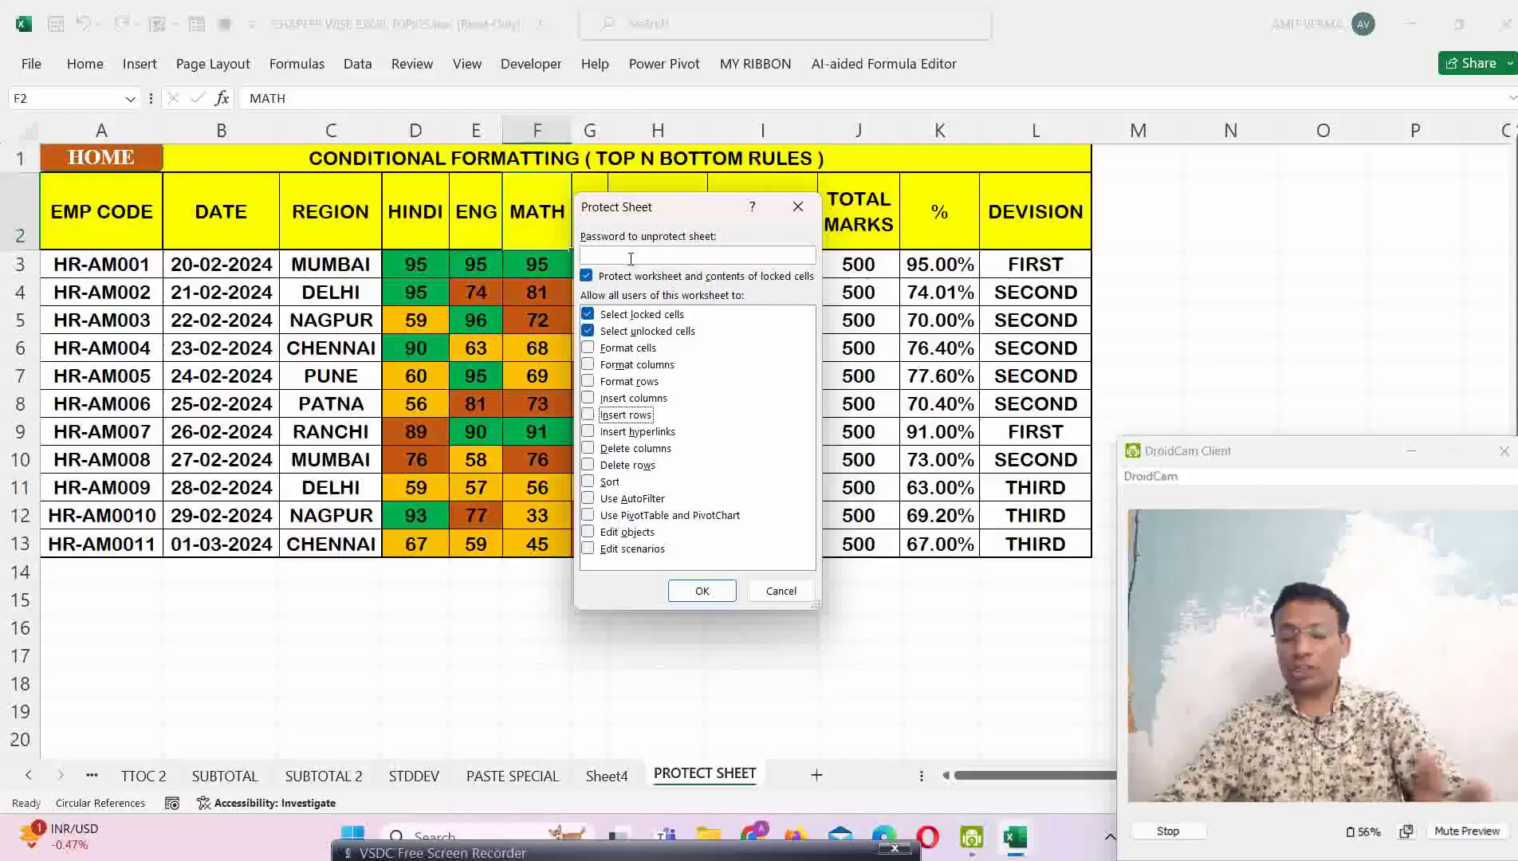
left_click(629, 258)
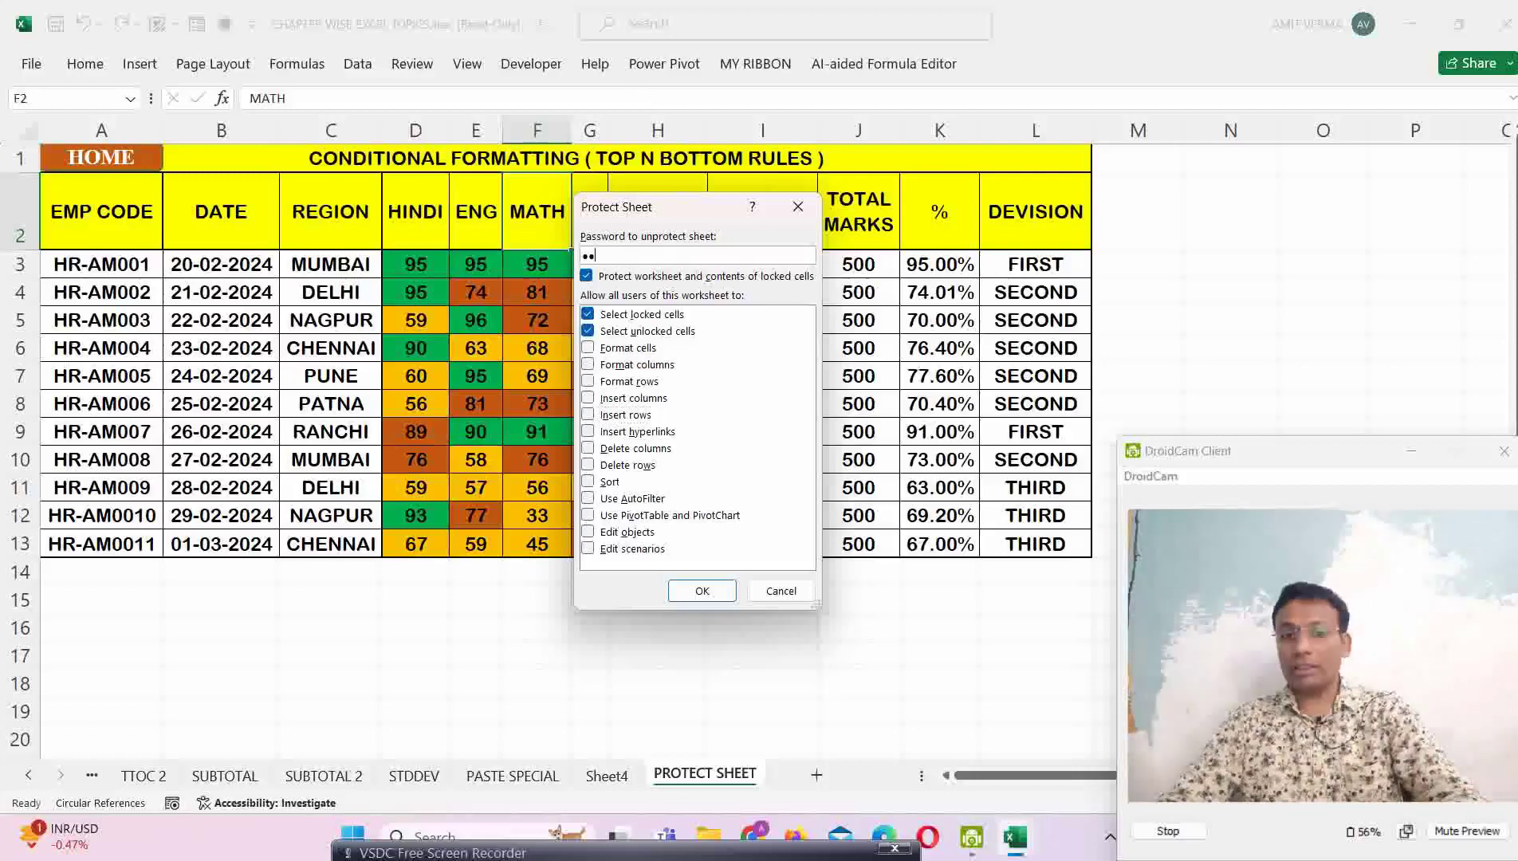
key("Return")
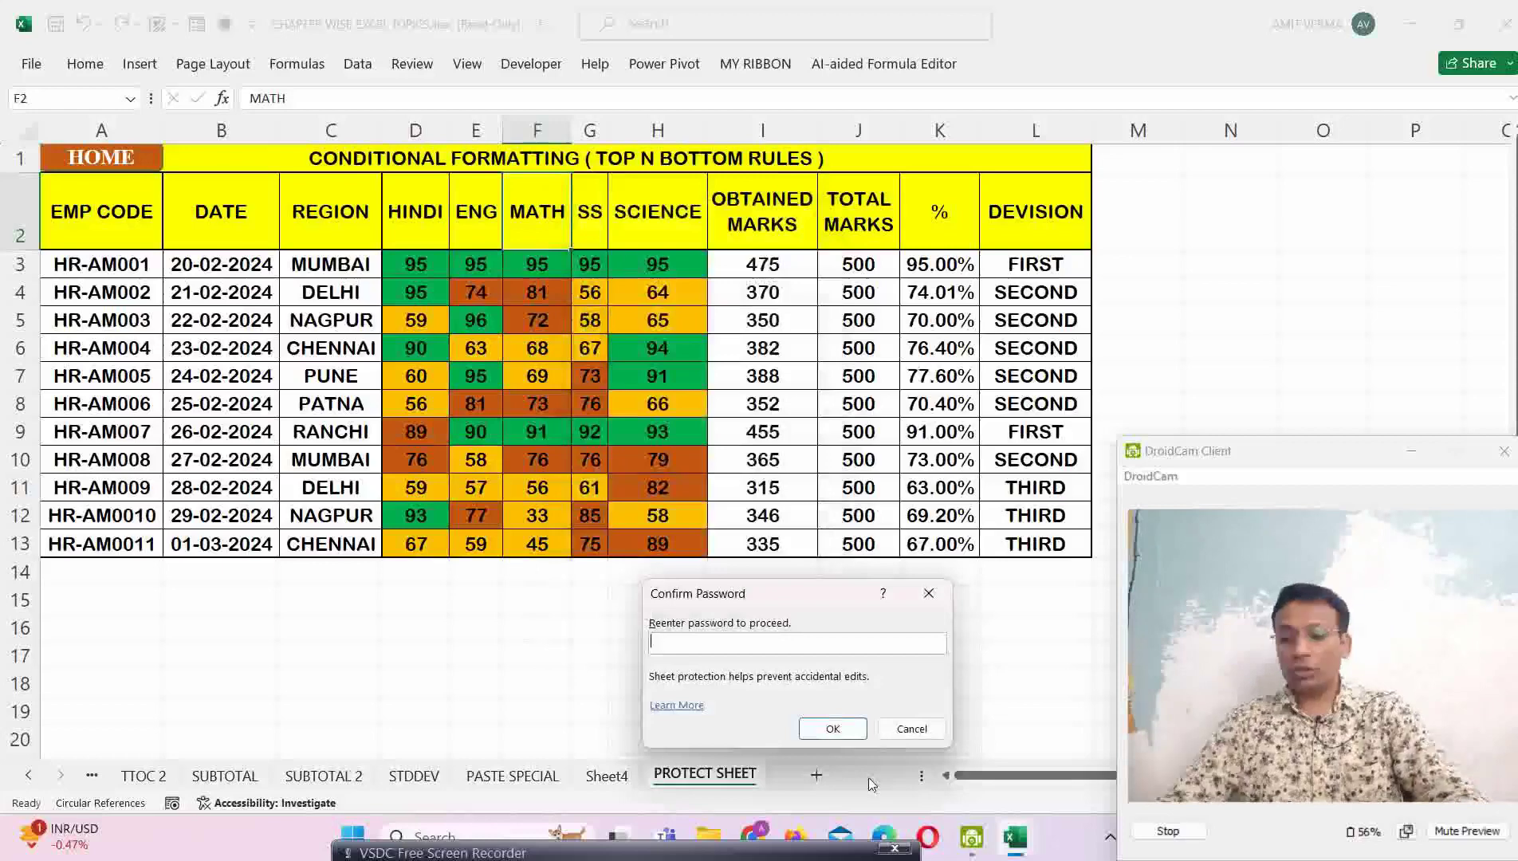
left_click(832, 728)
double_click(338, 293)
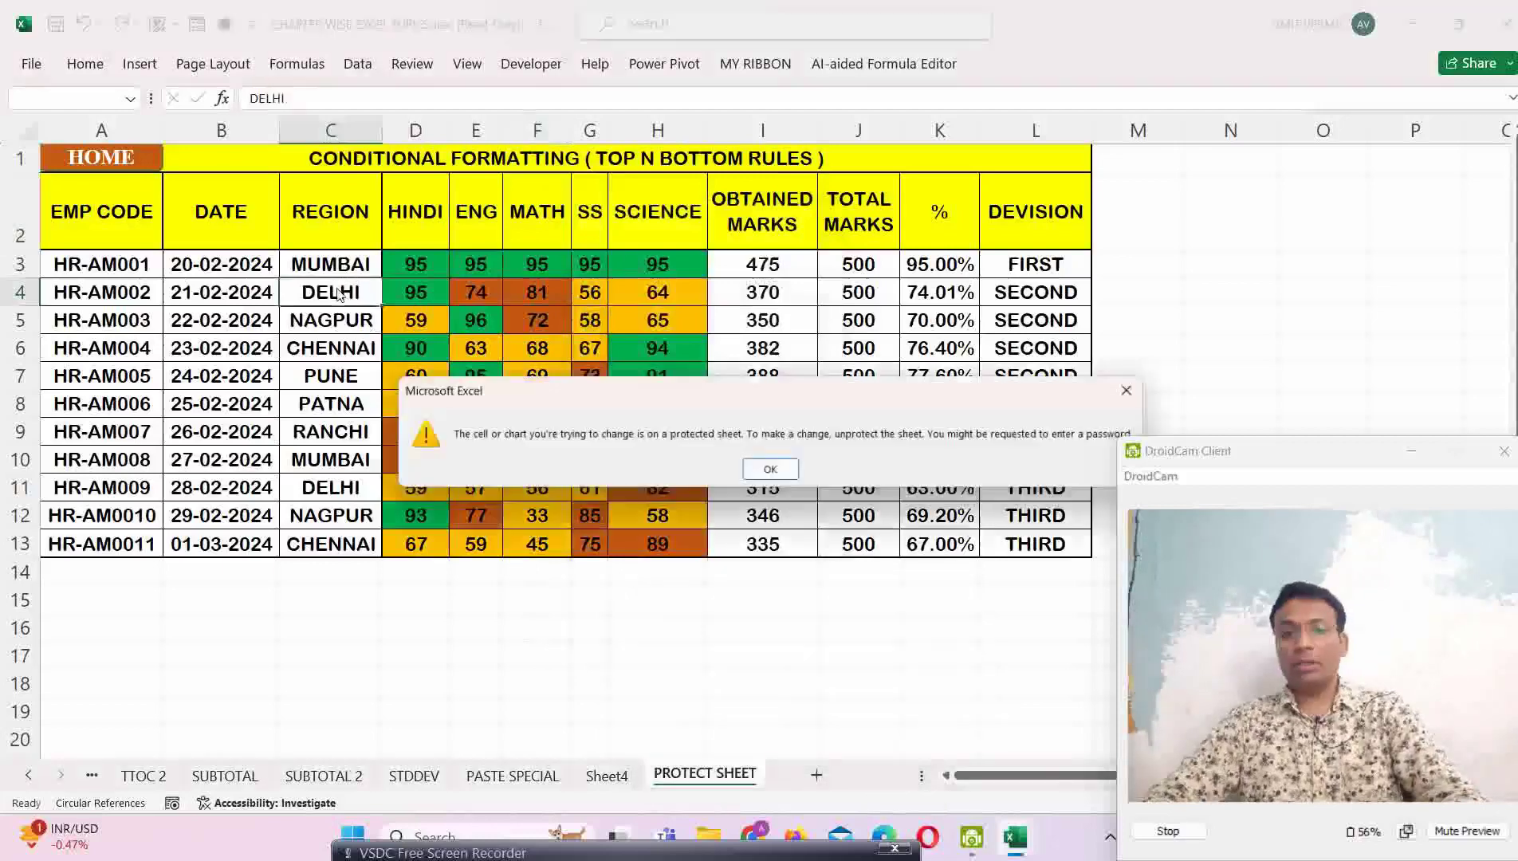
- Confirm edits to the F3 score and the MATH heading are refused, dismissing the warnings
left_click(773, 471)
double_click(532, 266)
double_click(537, 215)
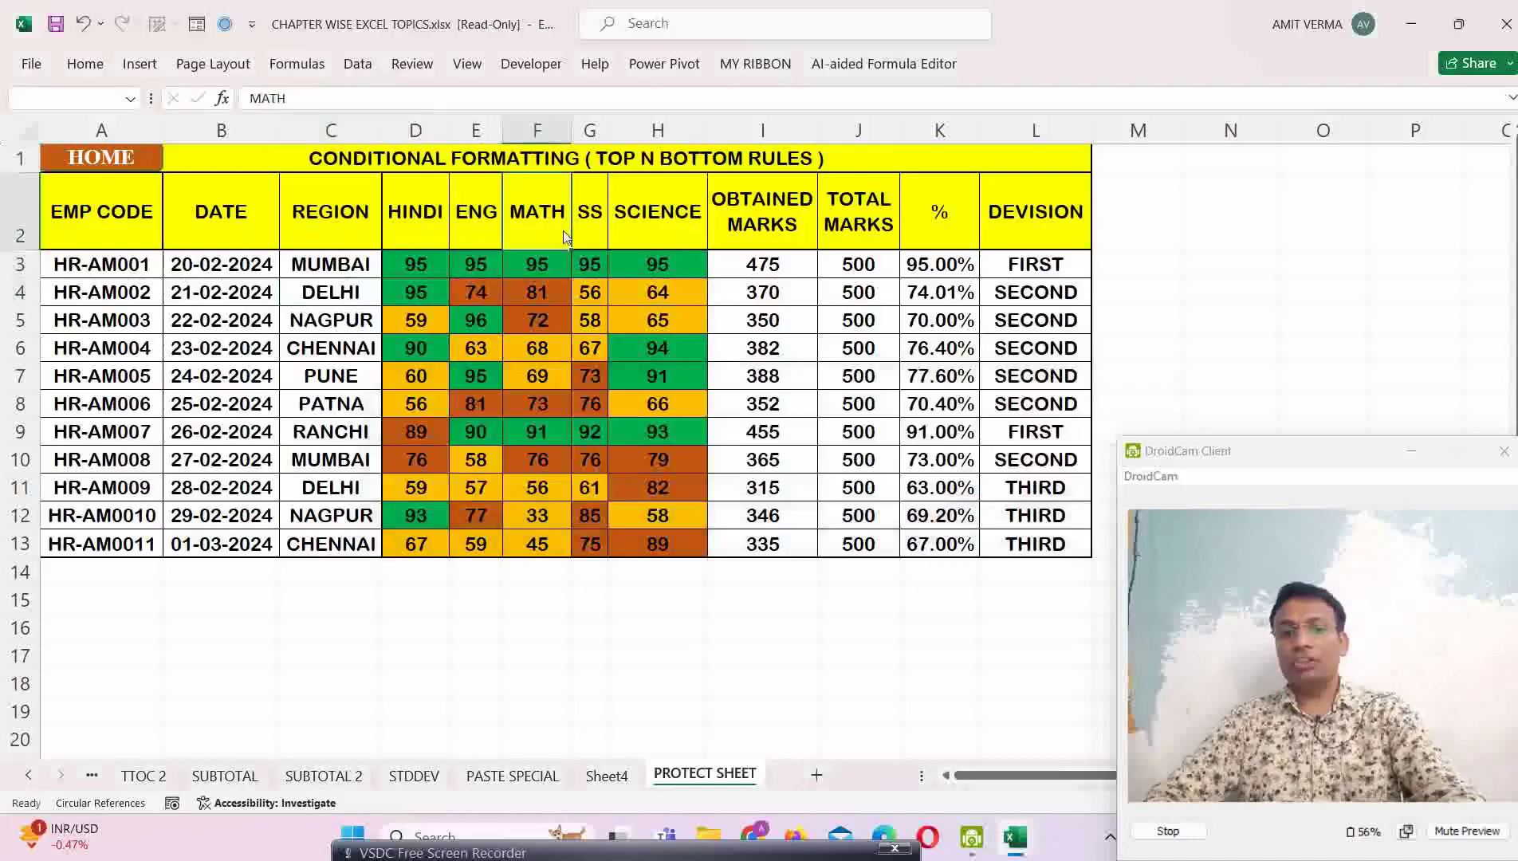
left_click(762, 469)
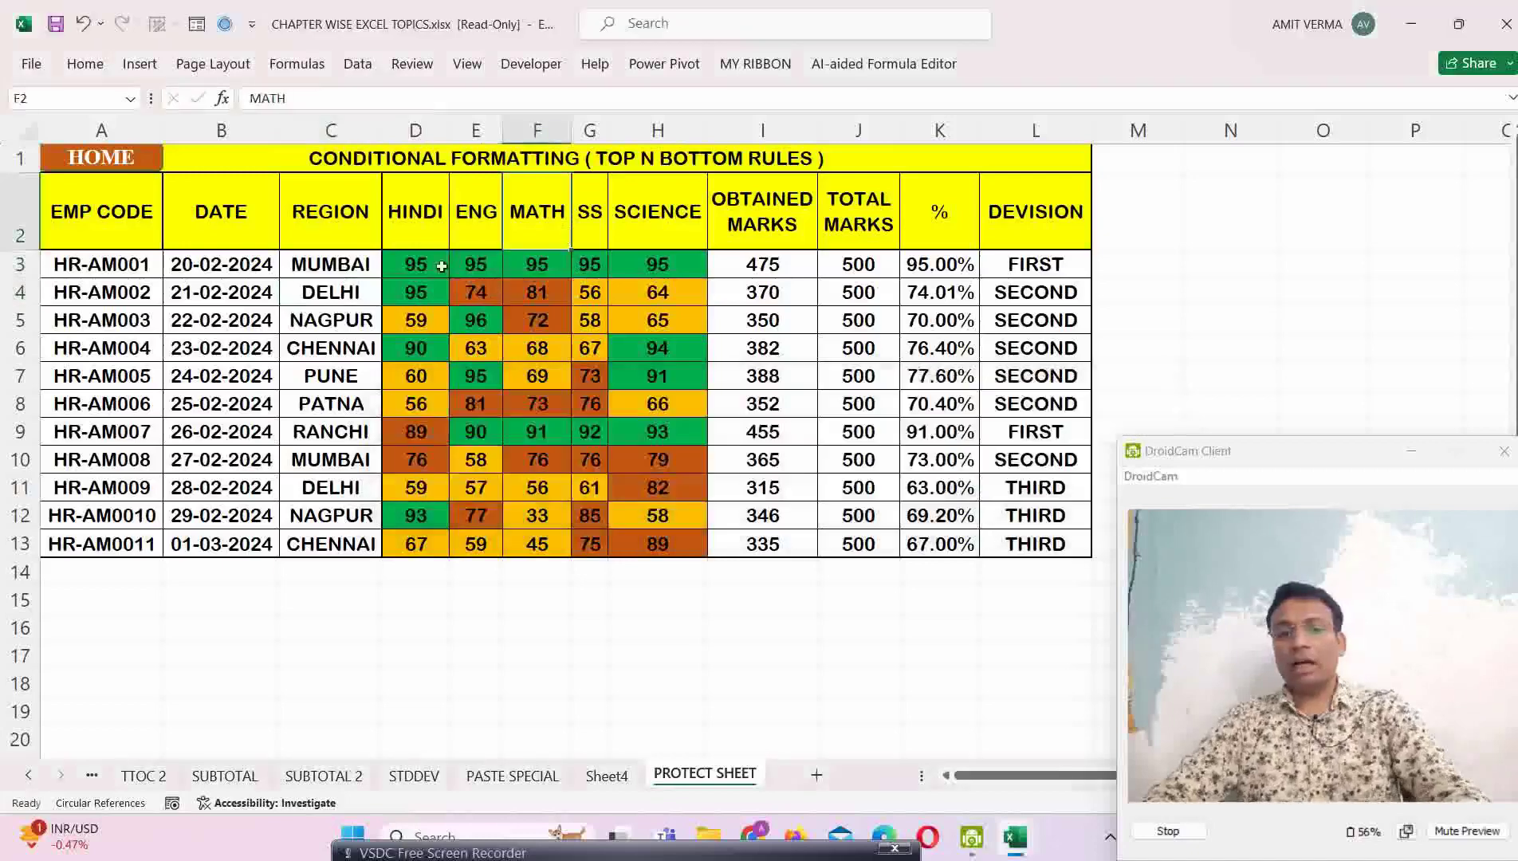
mouse_move(435, 265)
left_mouse_down()
mouse_move(663, 350)
mouse_move(706, 575)
left_mouse_up()
- Unprotect the sheet with its password and check that DELHI in C4 is editable
right_click(694, 773)
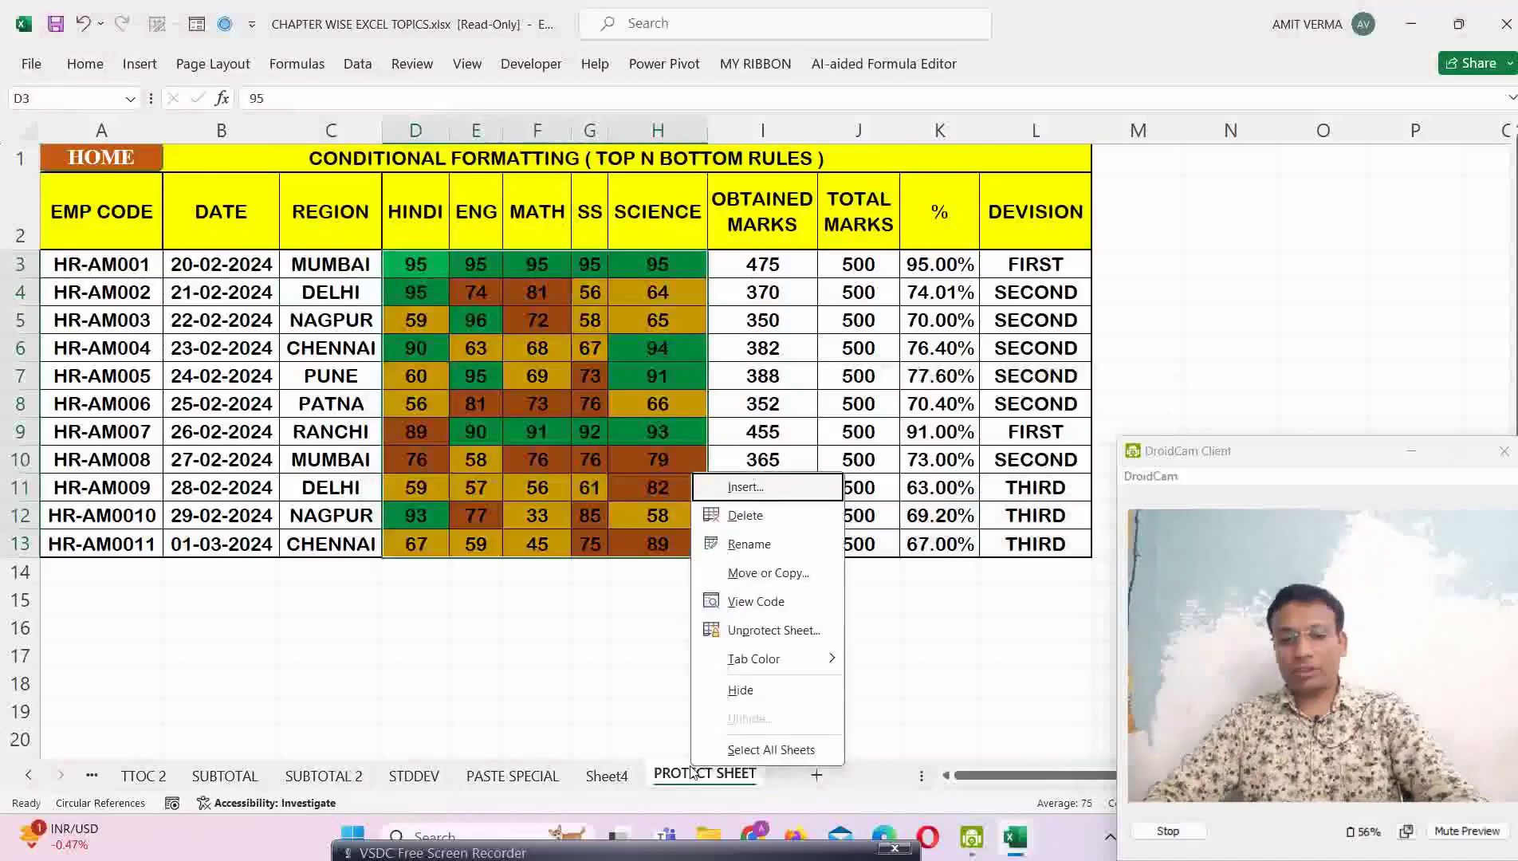
key("Escape")
left_click(560, 644)
right_click(687, 777)
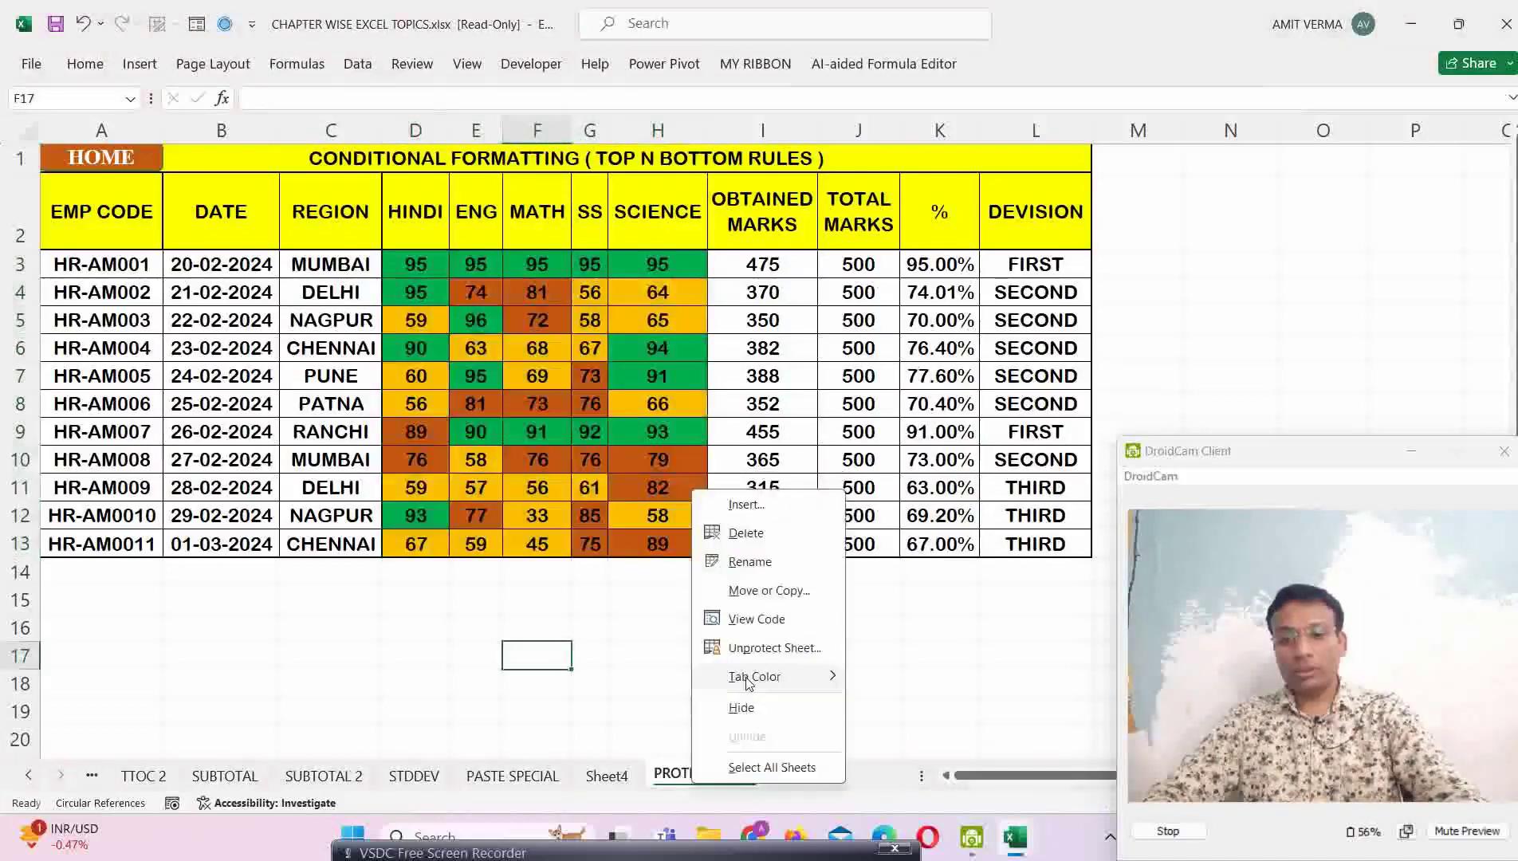
left_click(753, 647)
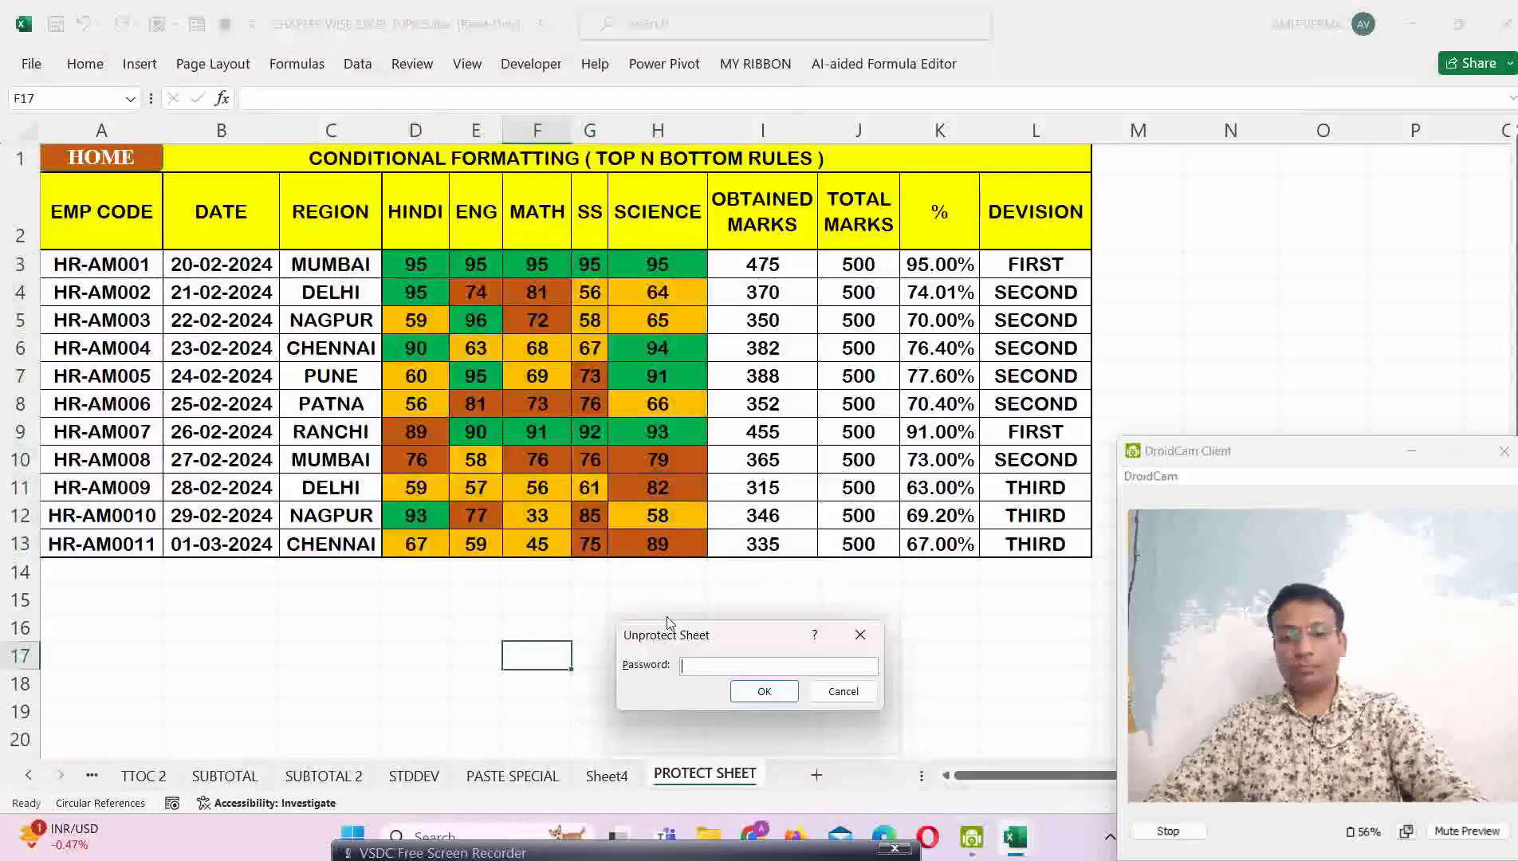
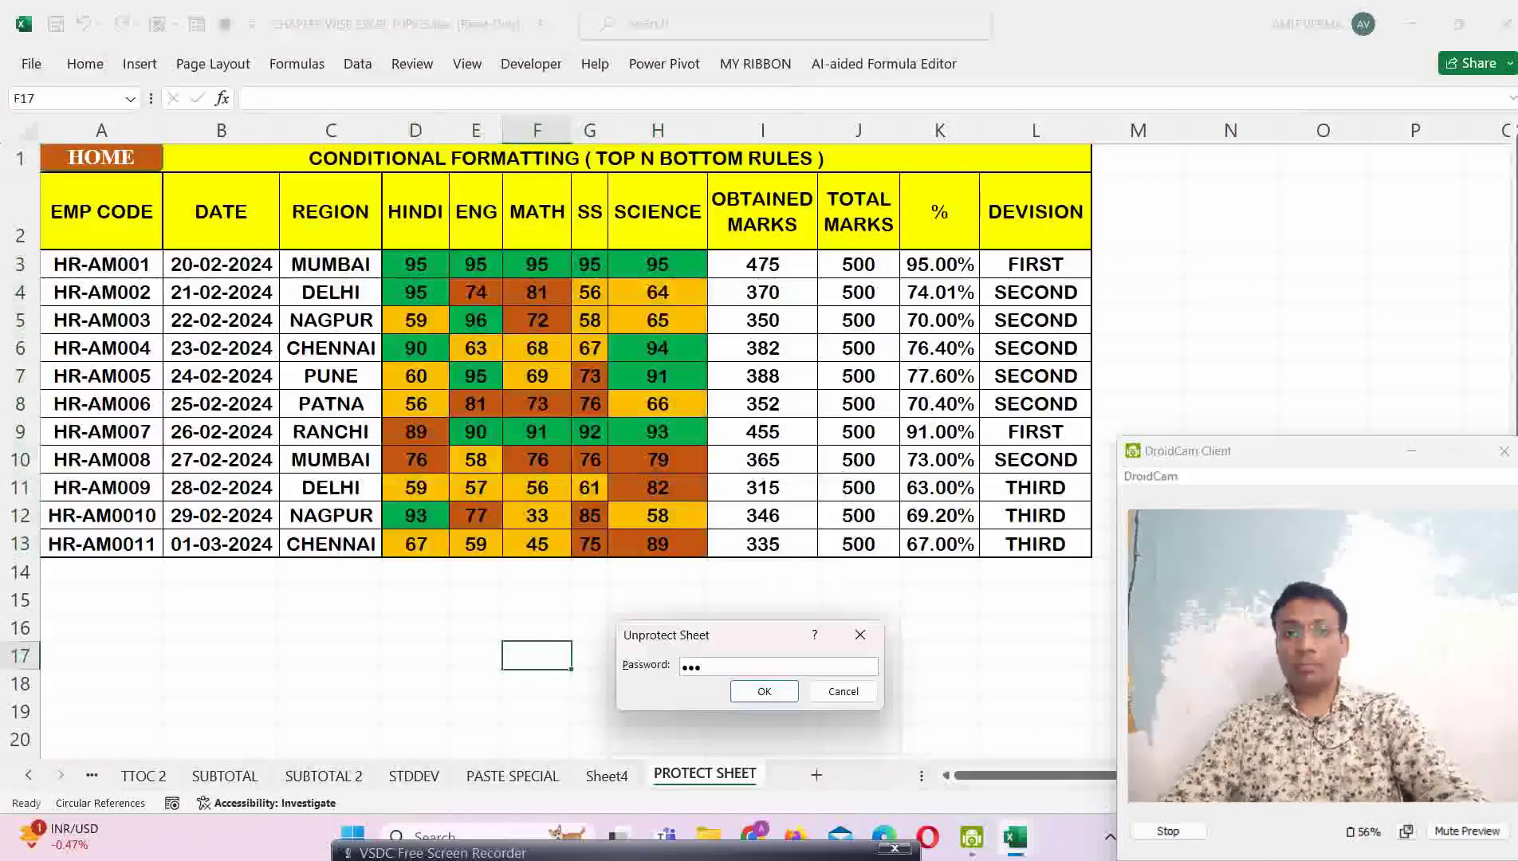
key("Return")
double_click(347, 291)
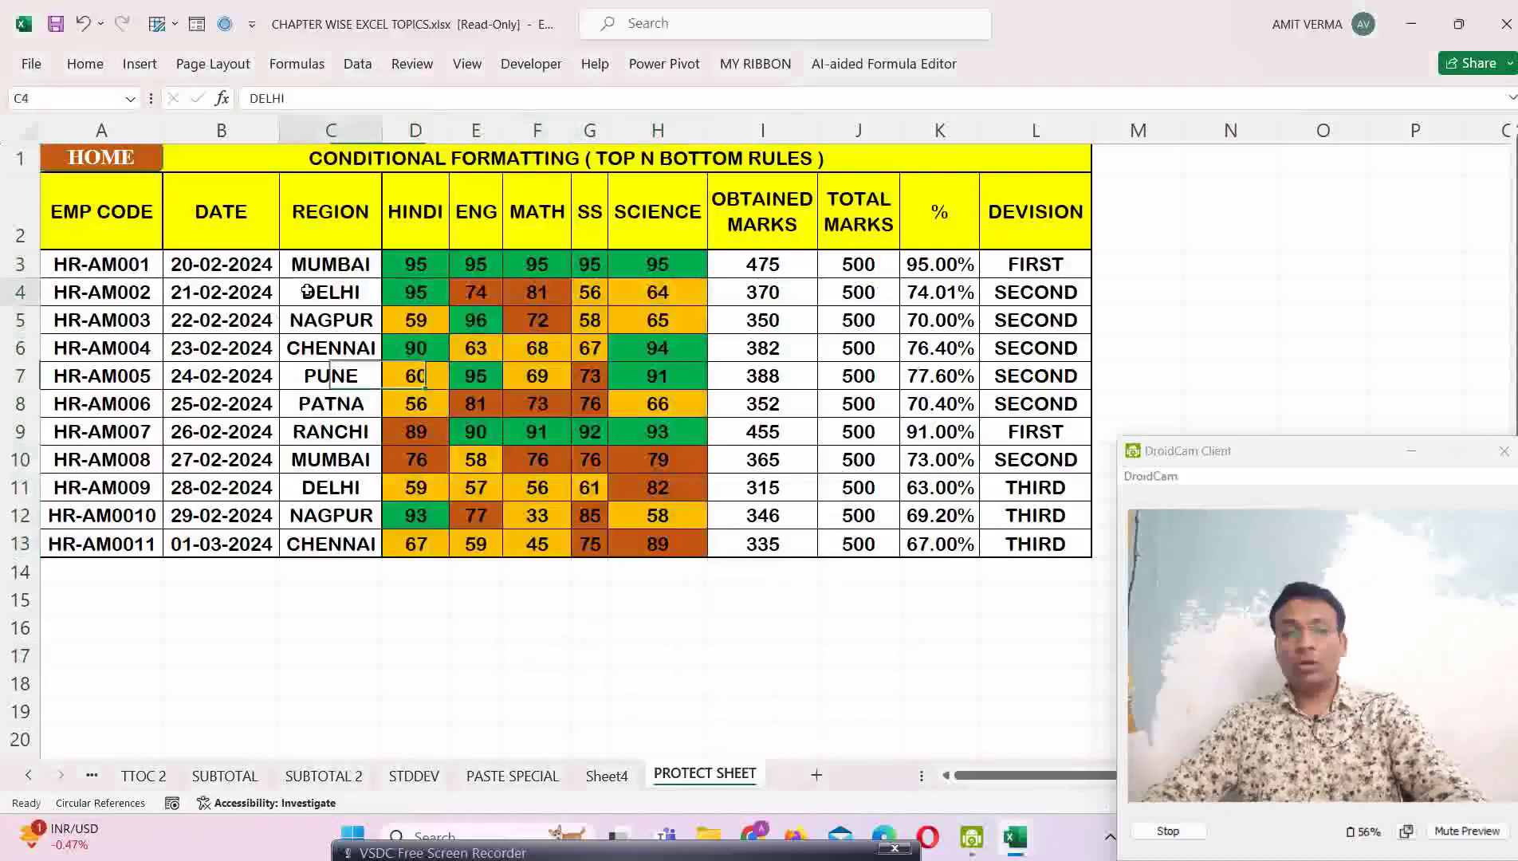
left_click(430, 270)
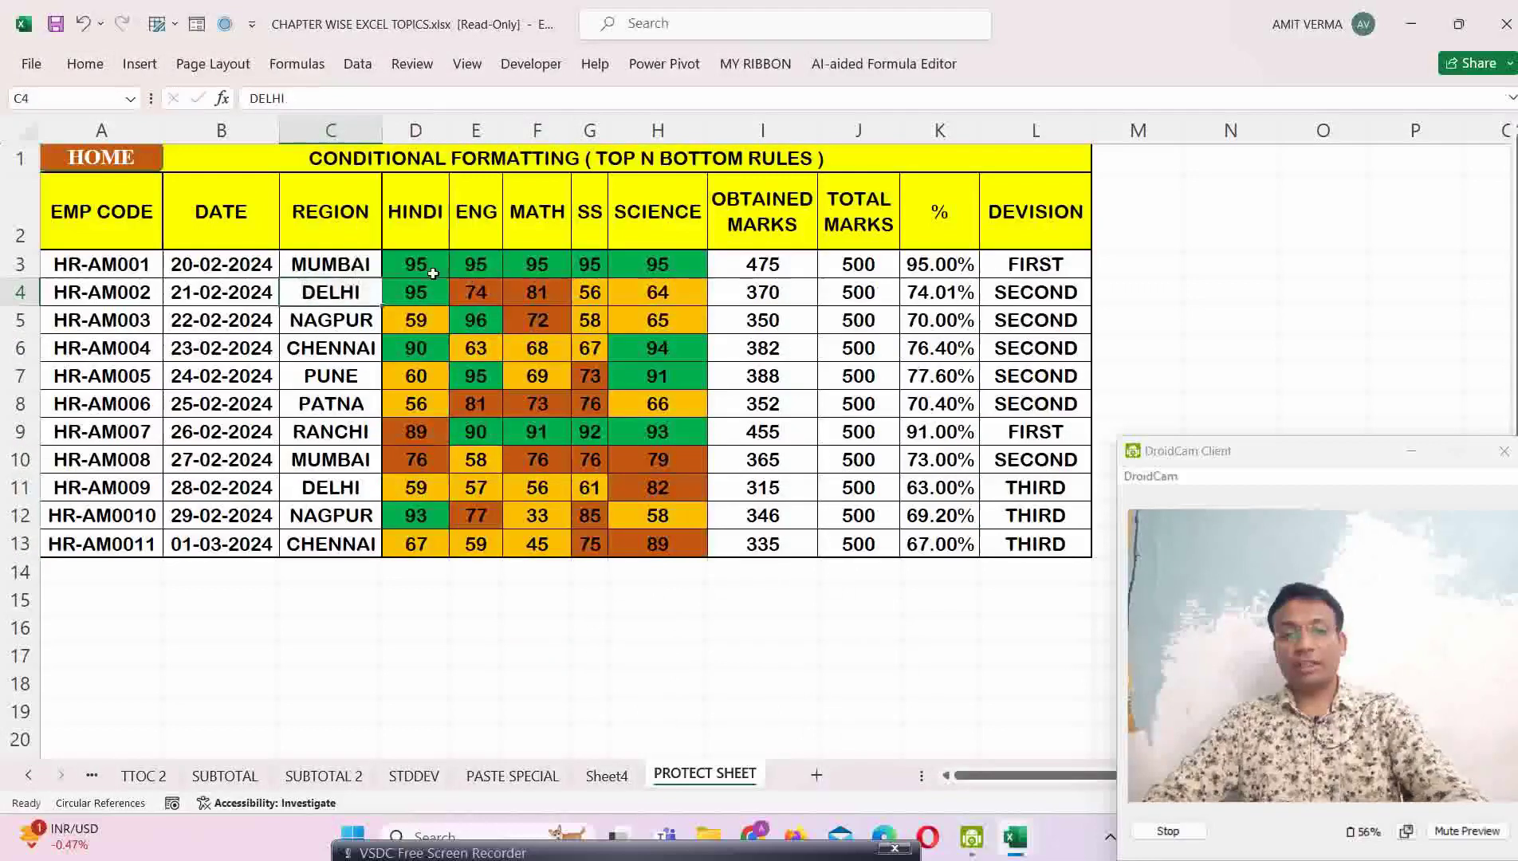
left_click(441, 597)
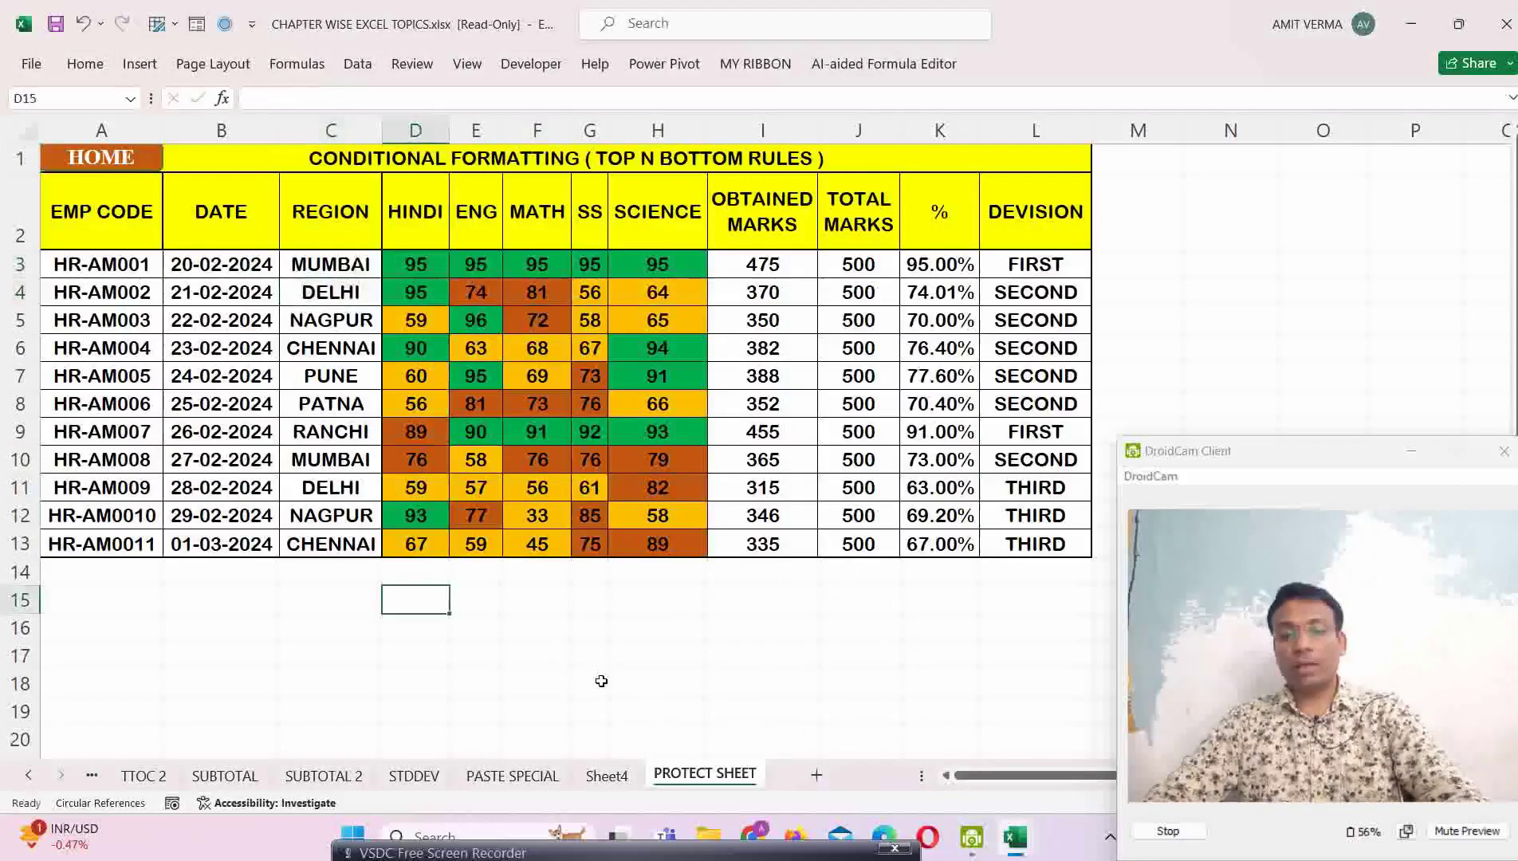
right_click(704, 777)
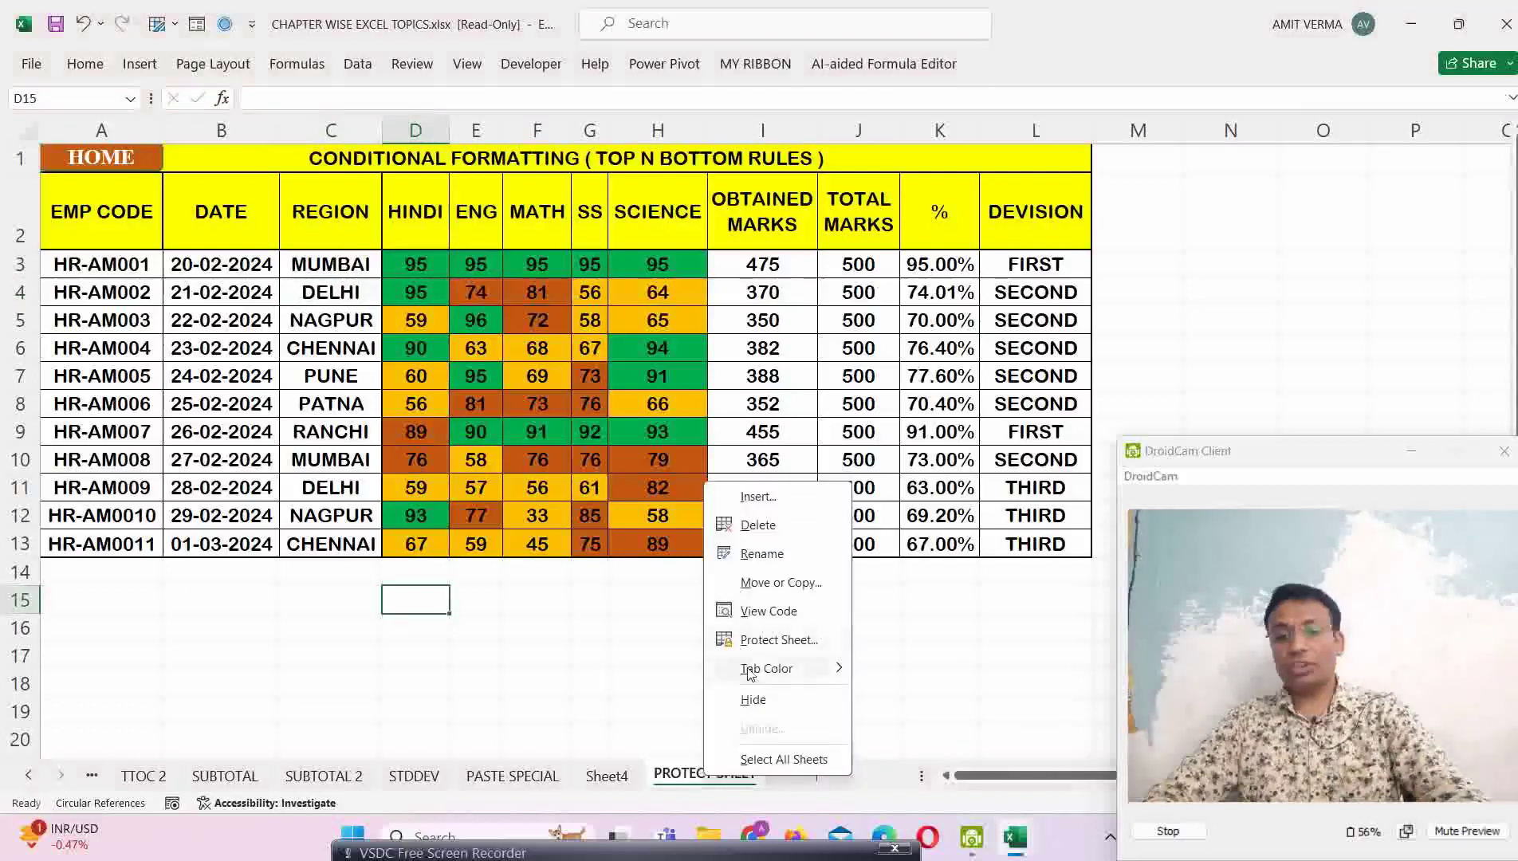
key("Escape")
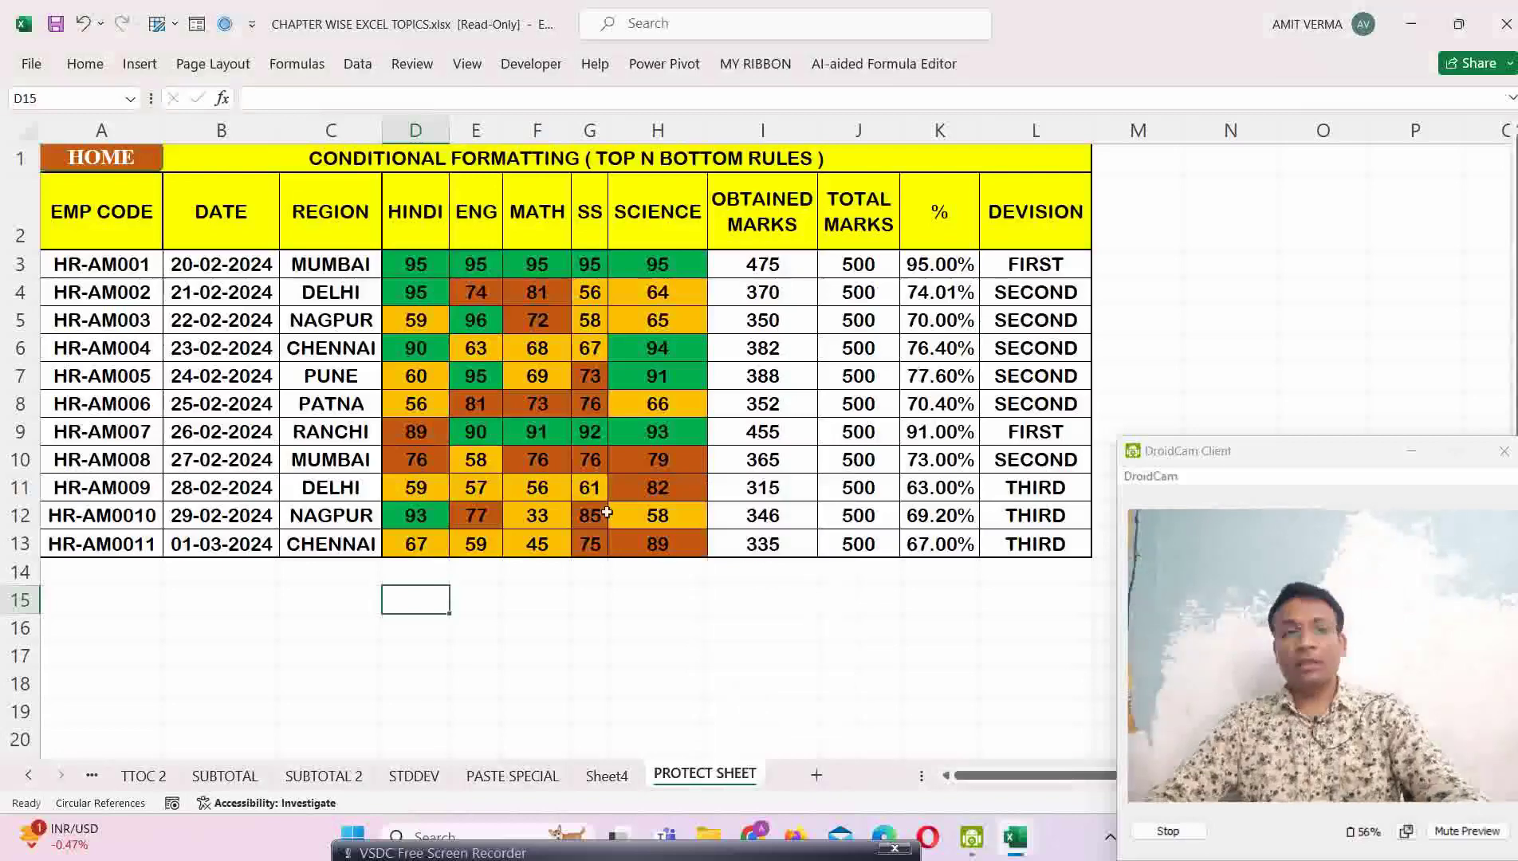
left_click(412, 63)
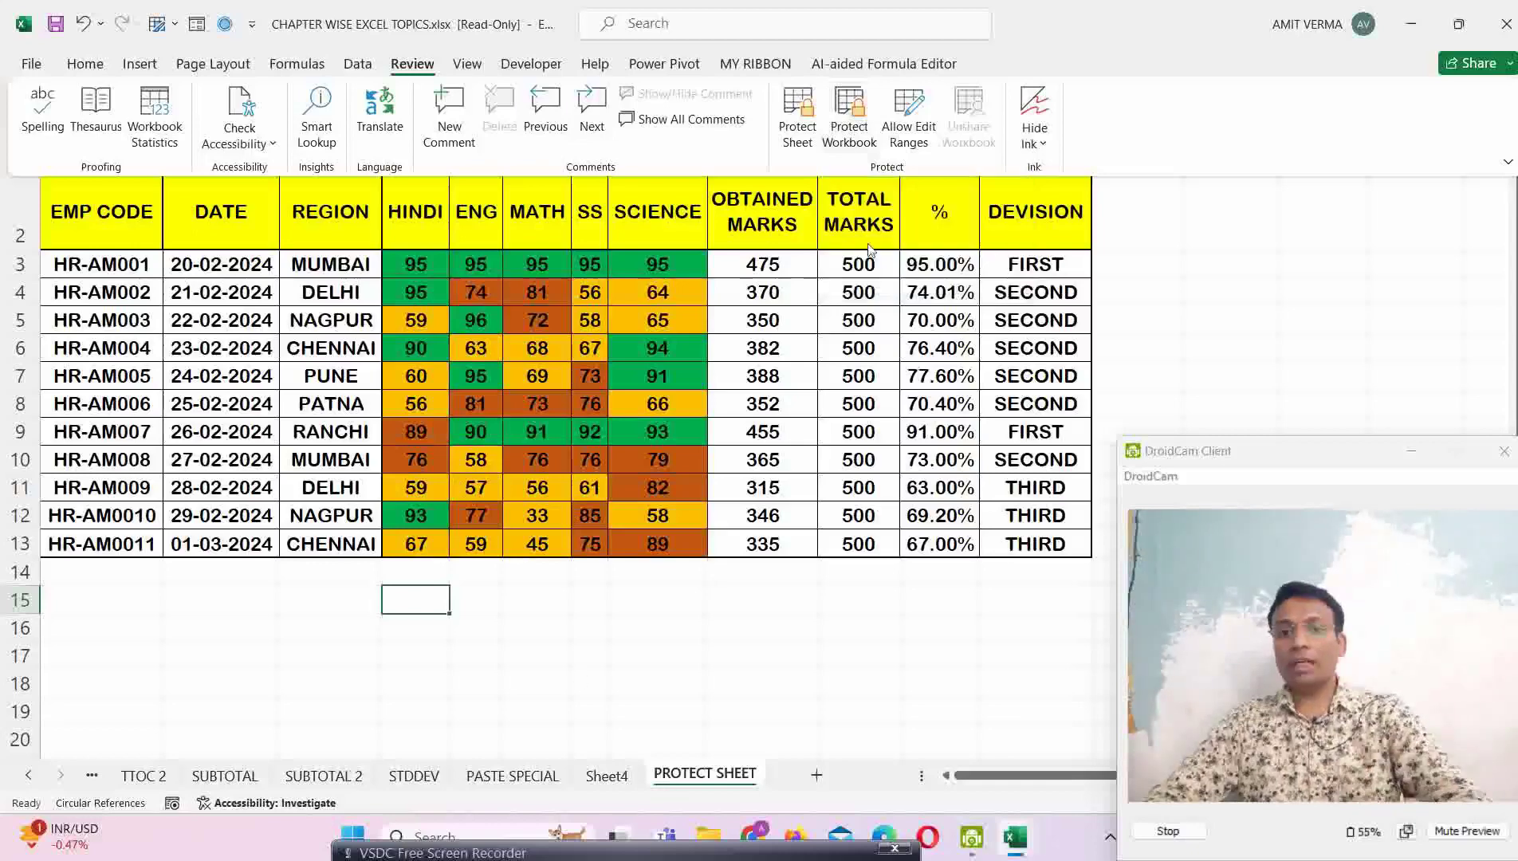
left_click(849, 136)
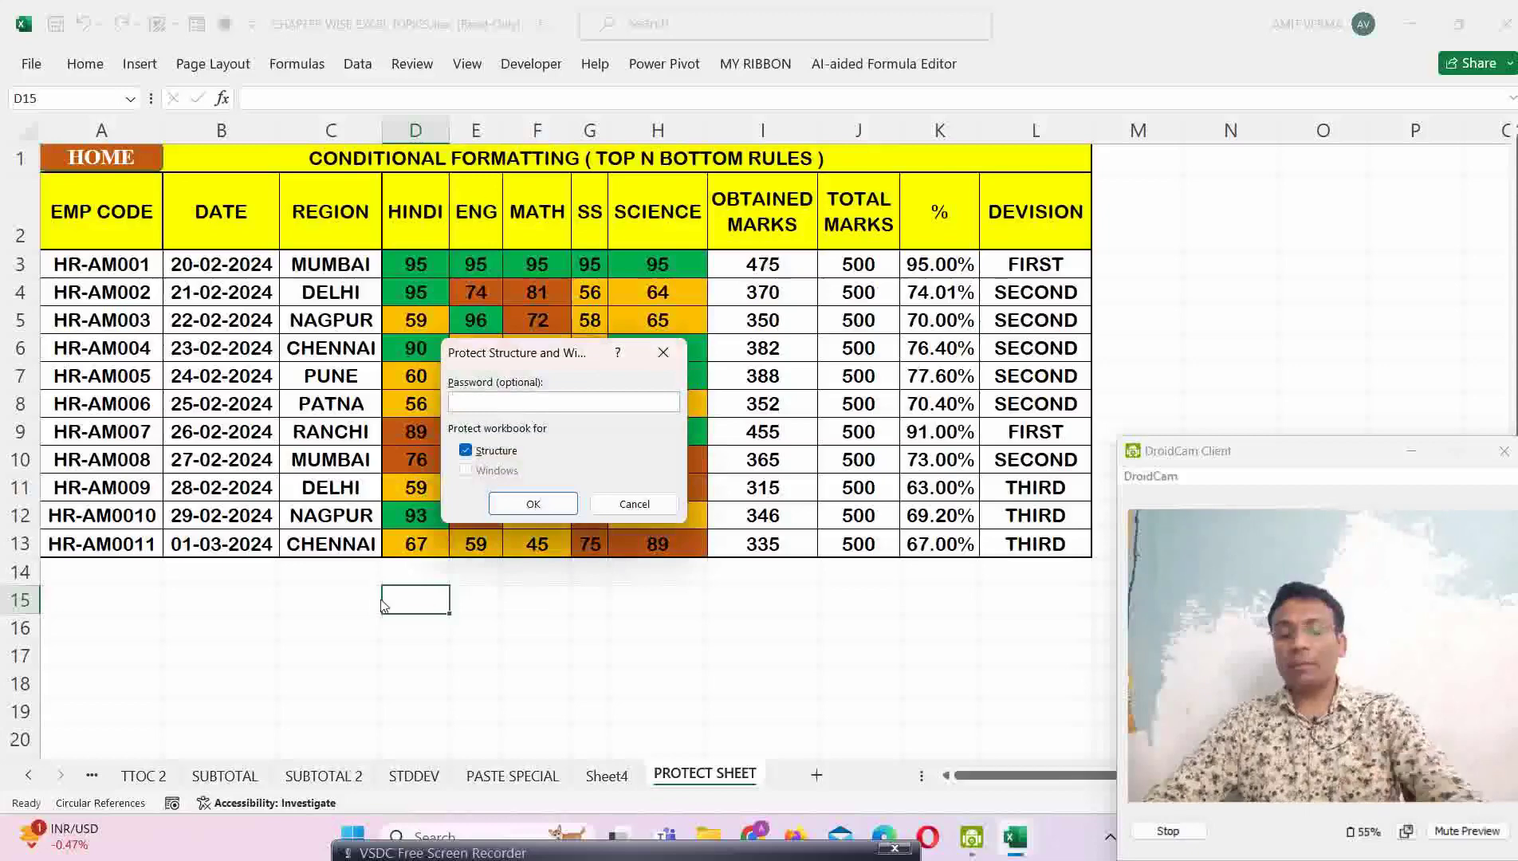
key("Return")
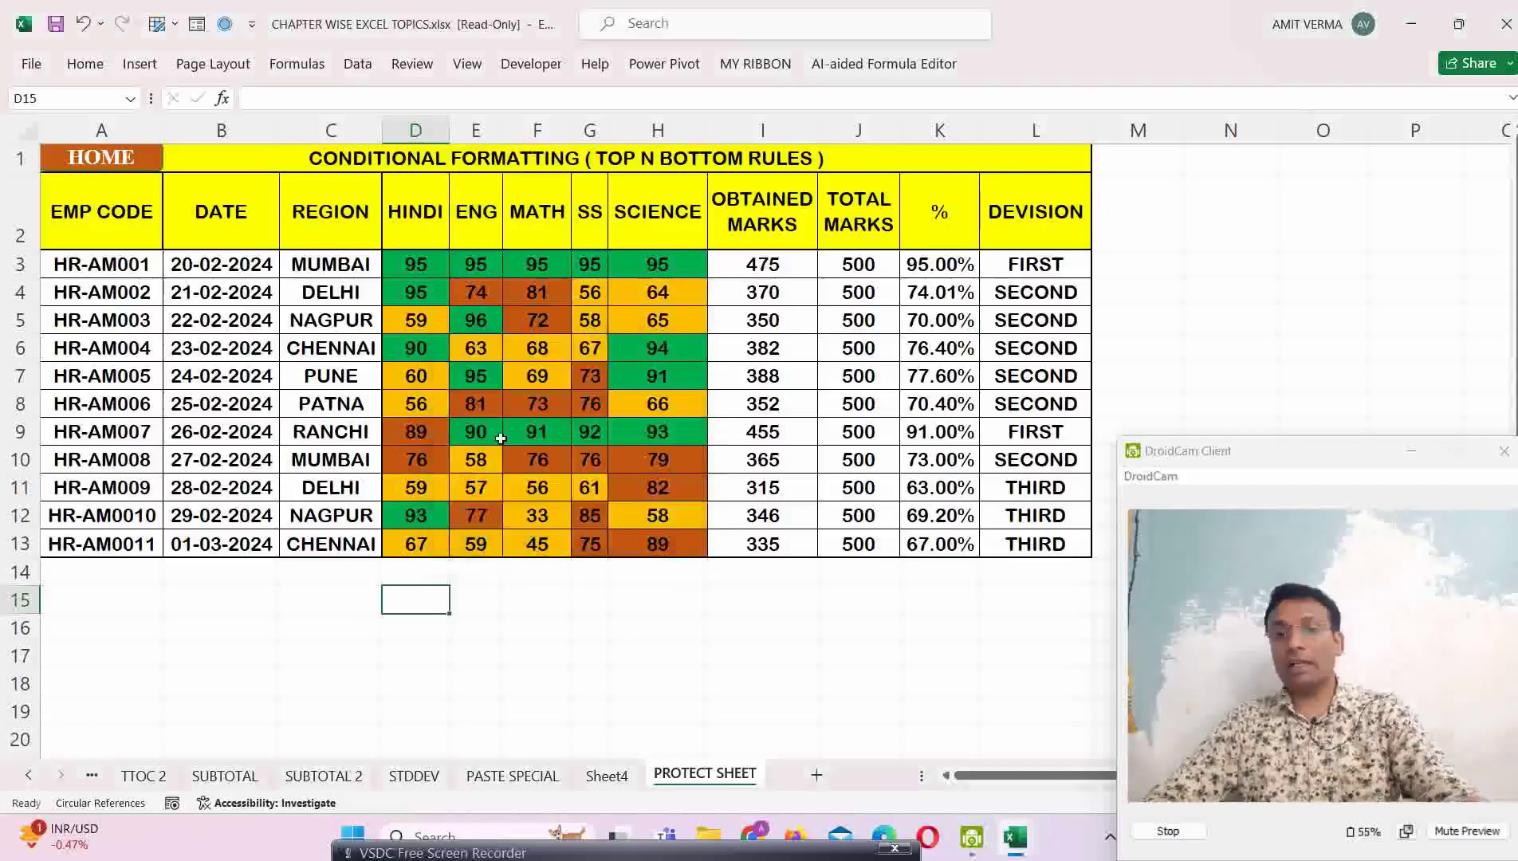
left_click(412, 64)
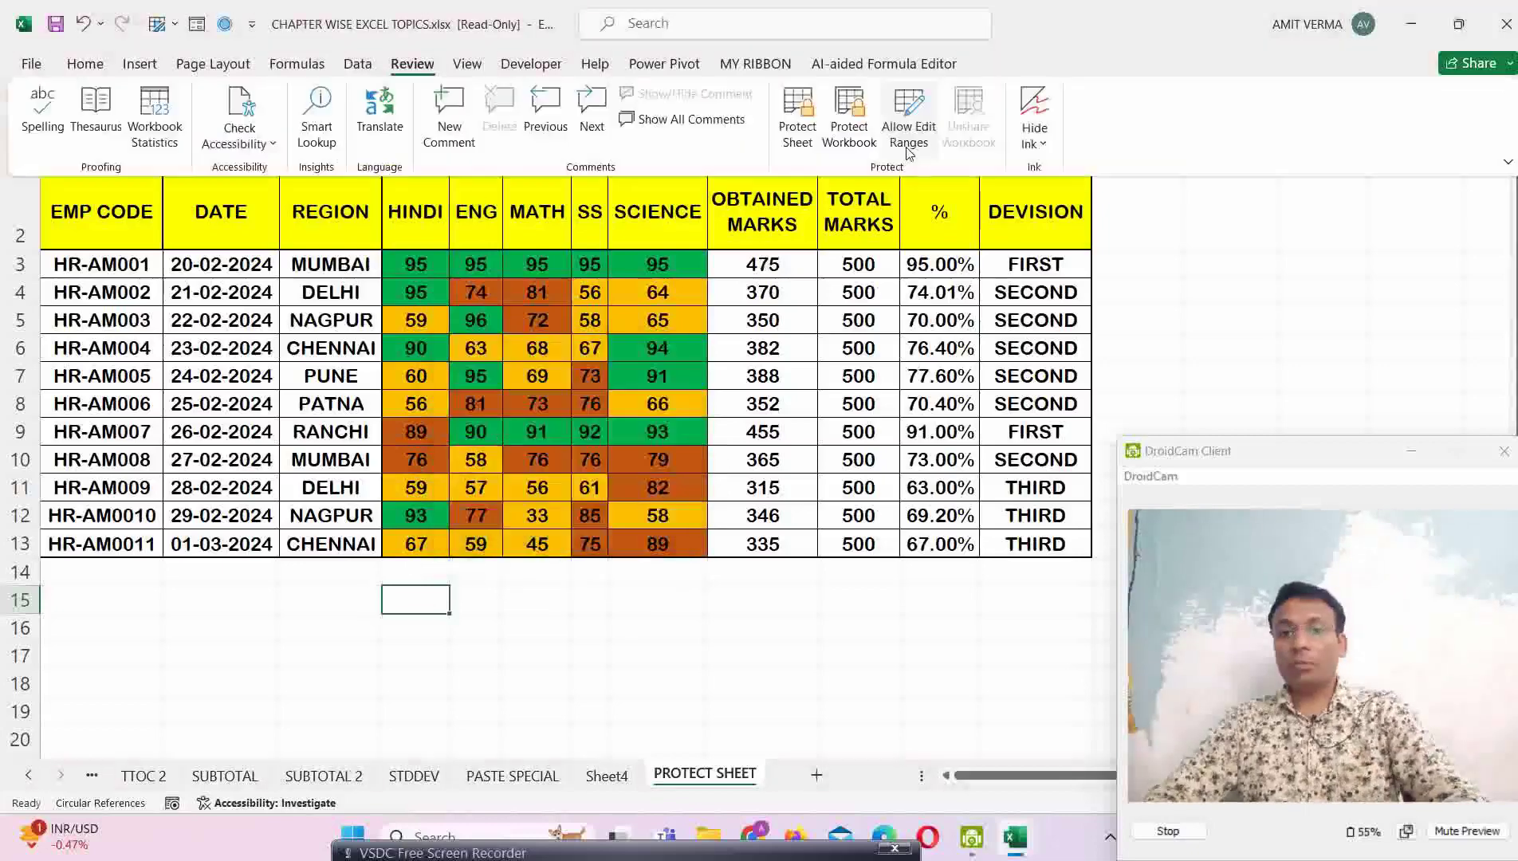
left_click(349, 271)
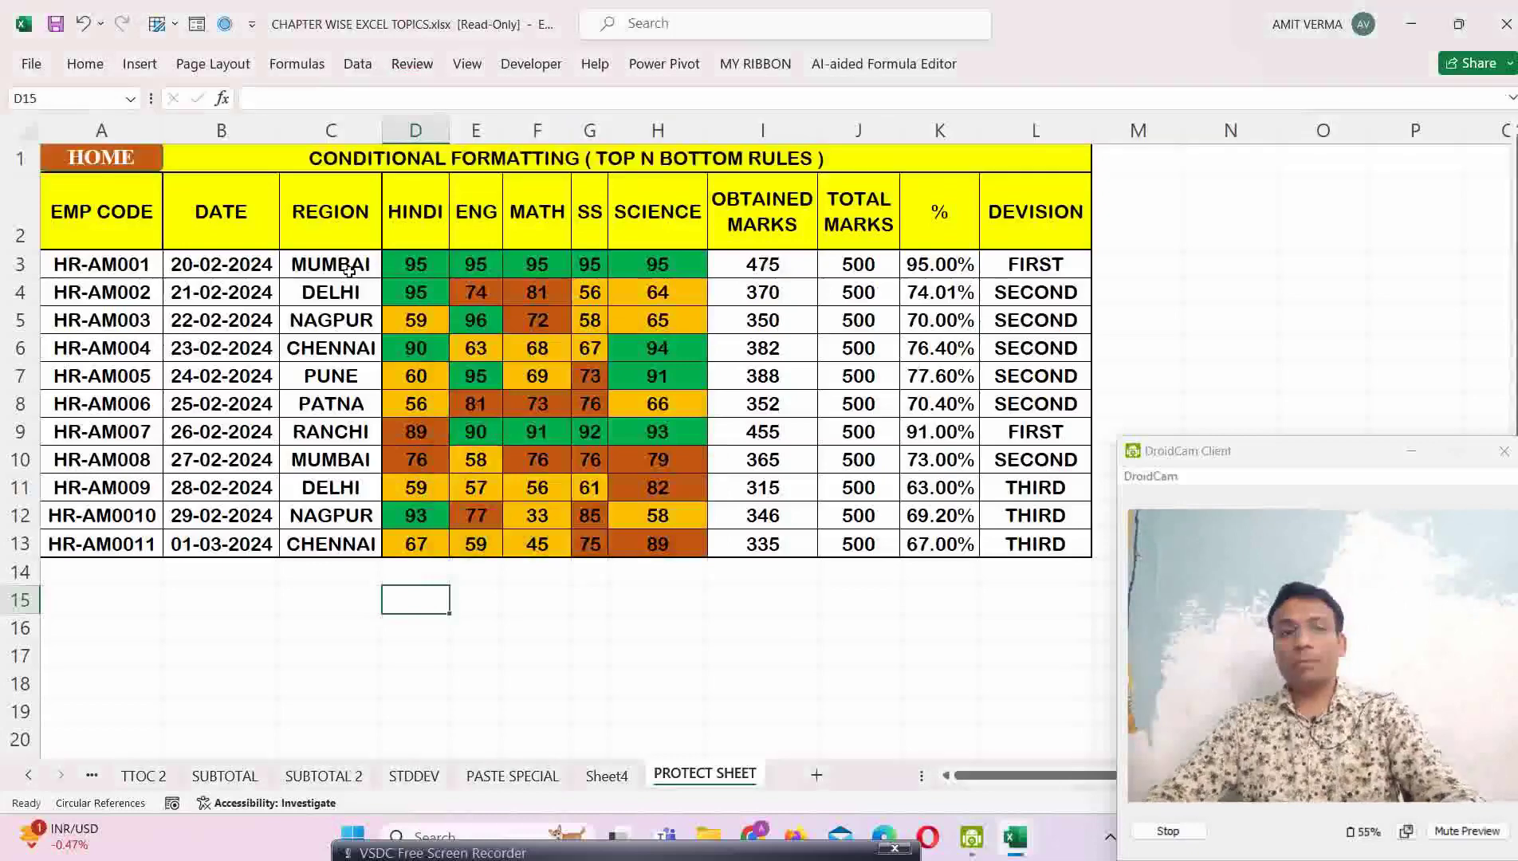
left_click(85, 63)
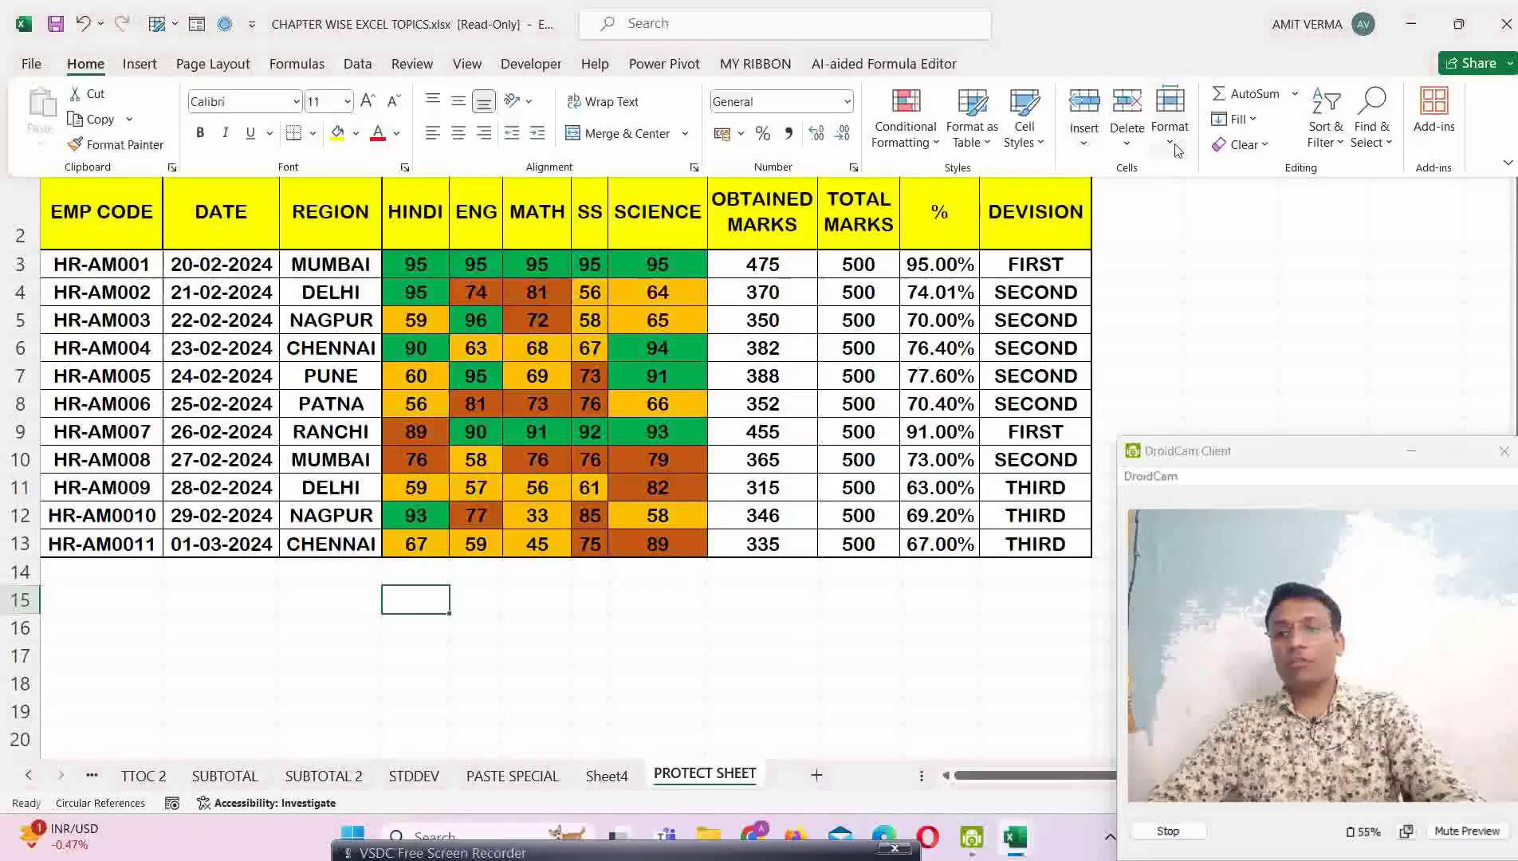
left_click(1170, 135)
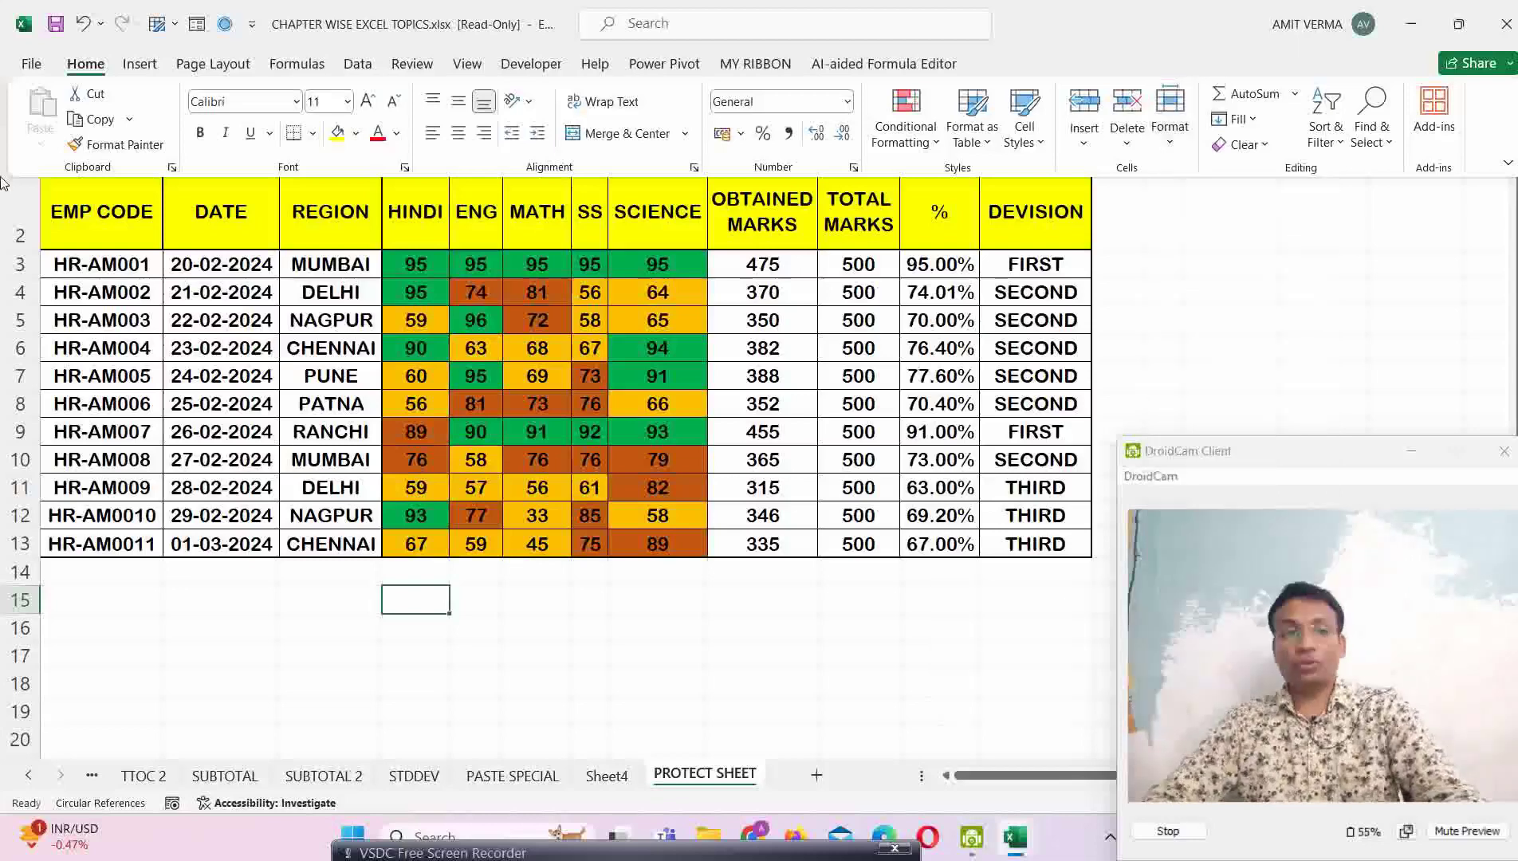
left_click(31, 65)
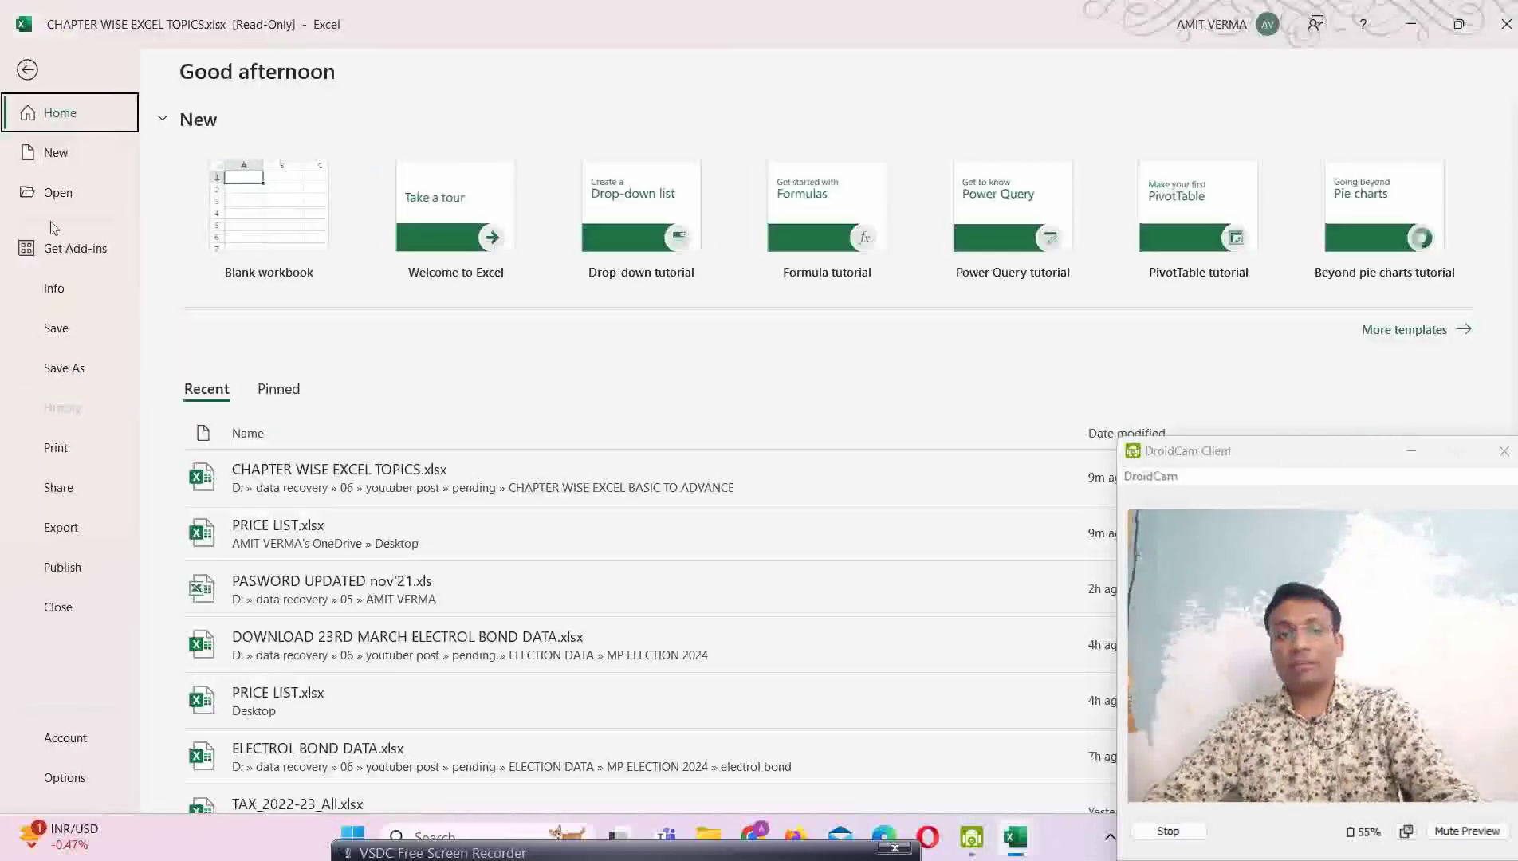
left_click(70, 299)
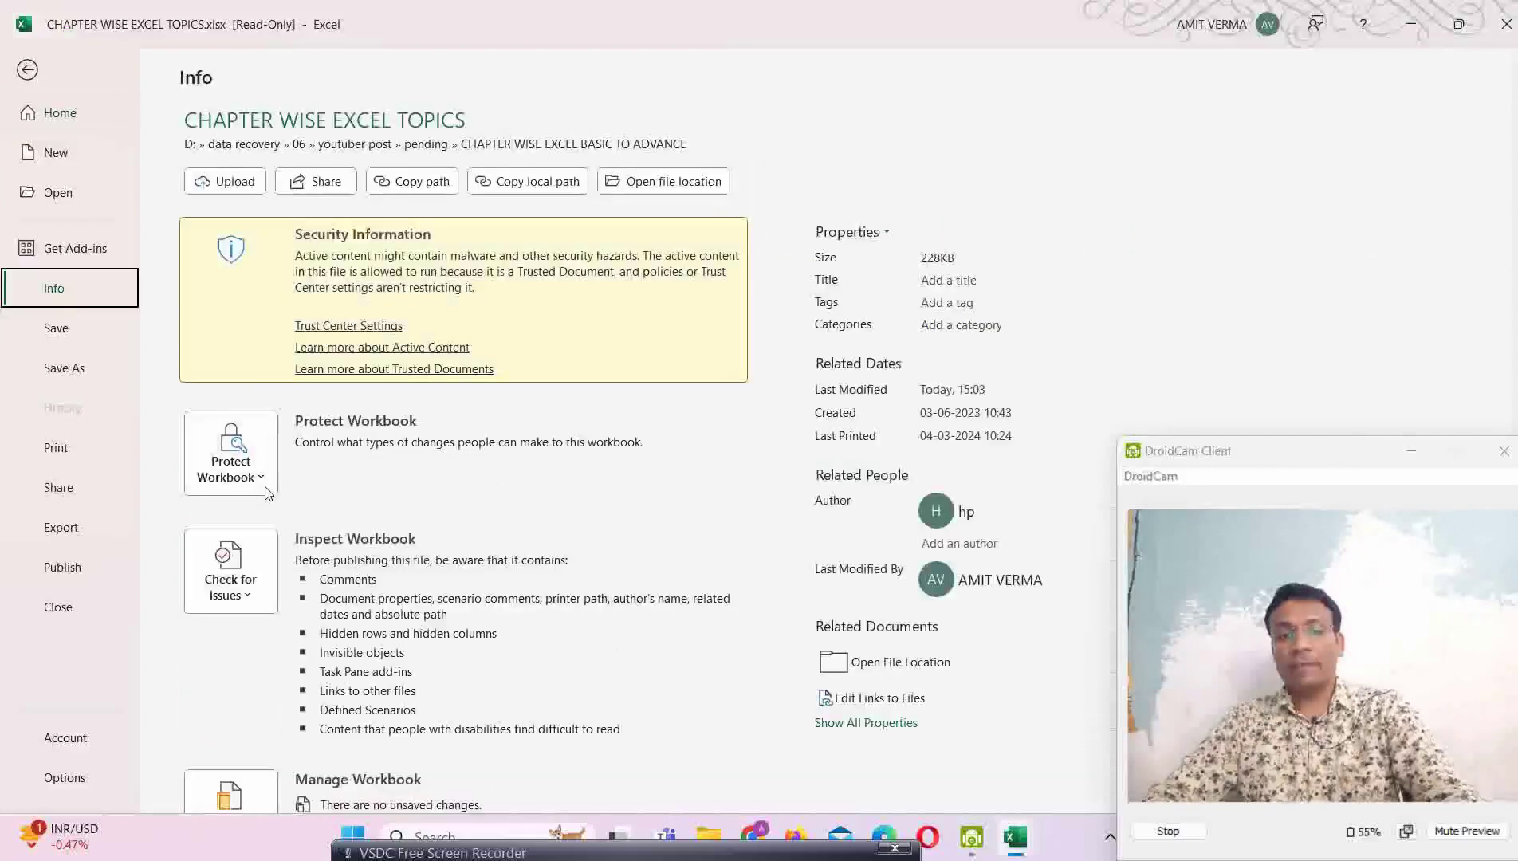
left_click(267, 488)
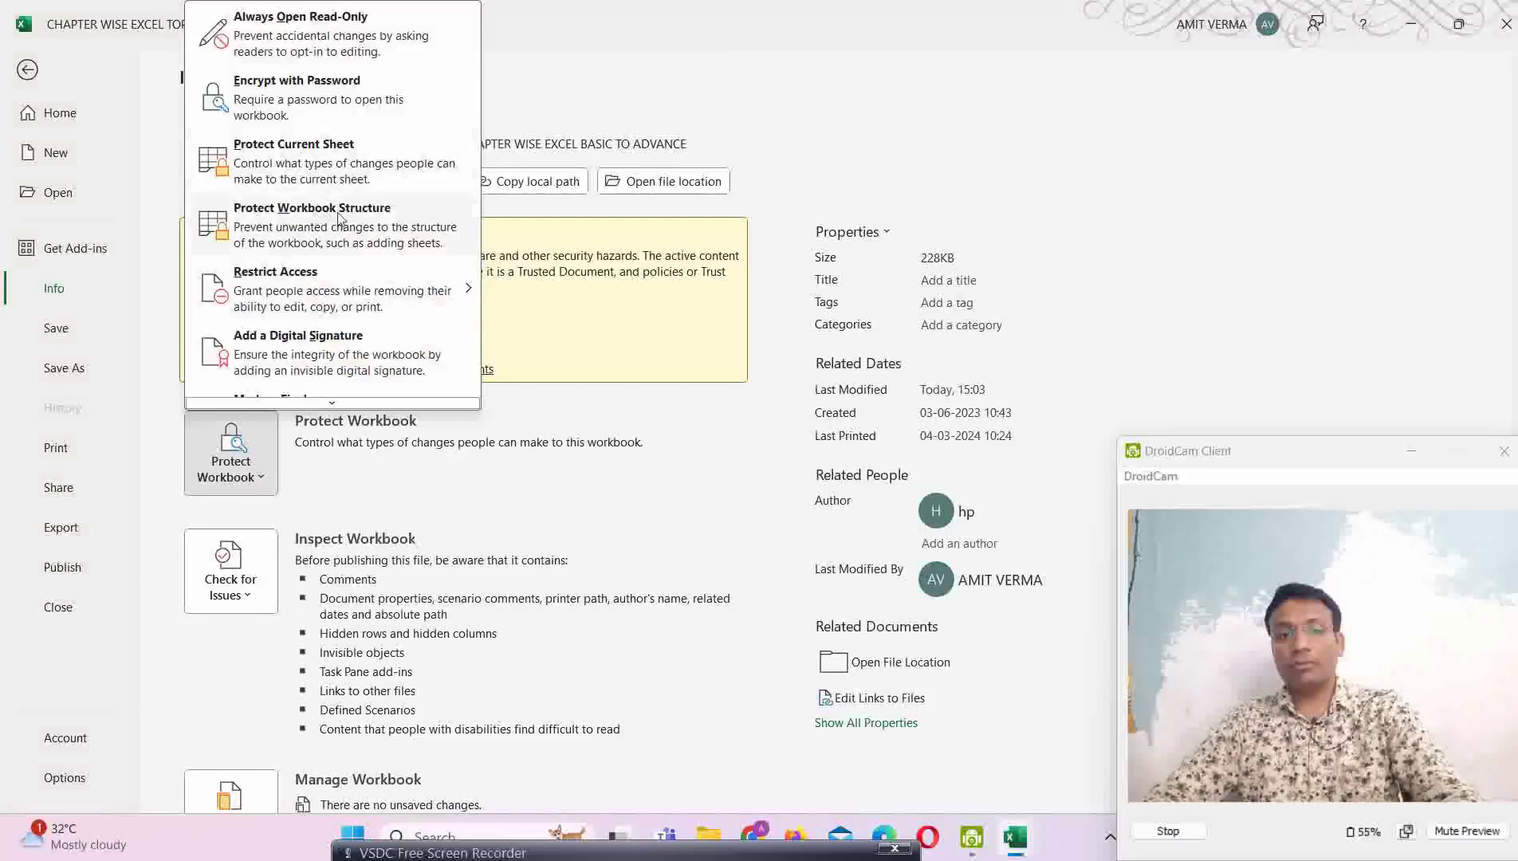
key("Escape")
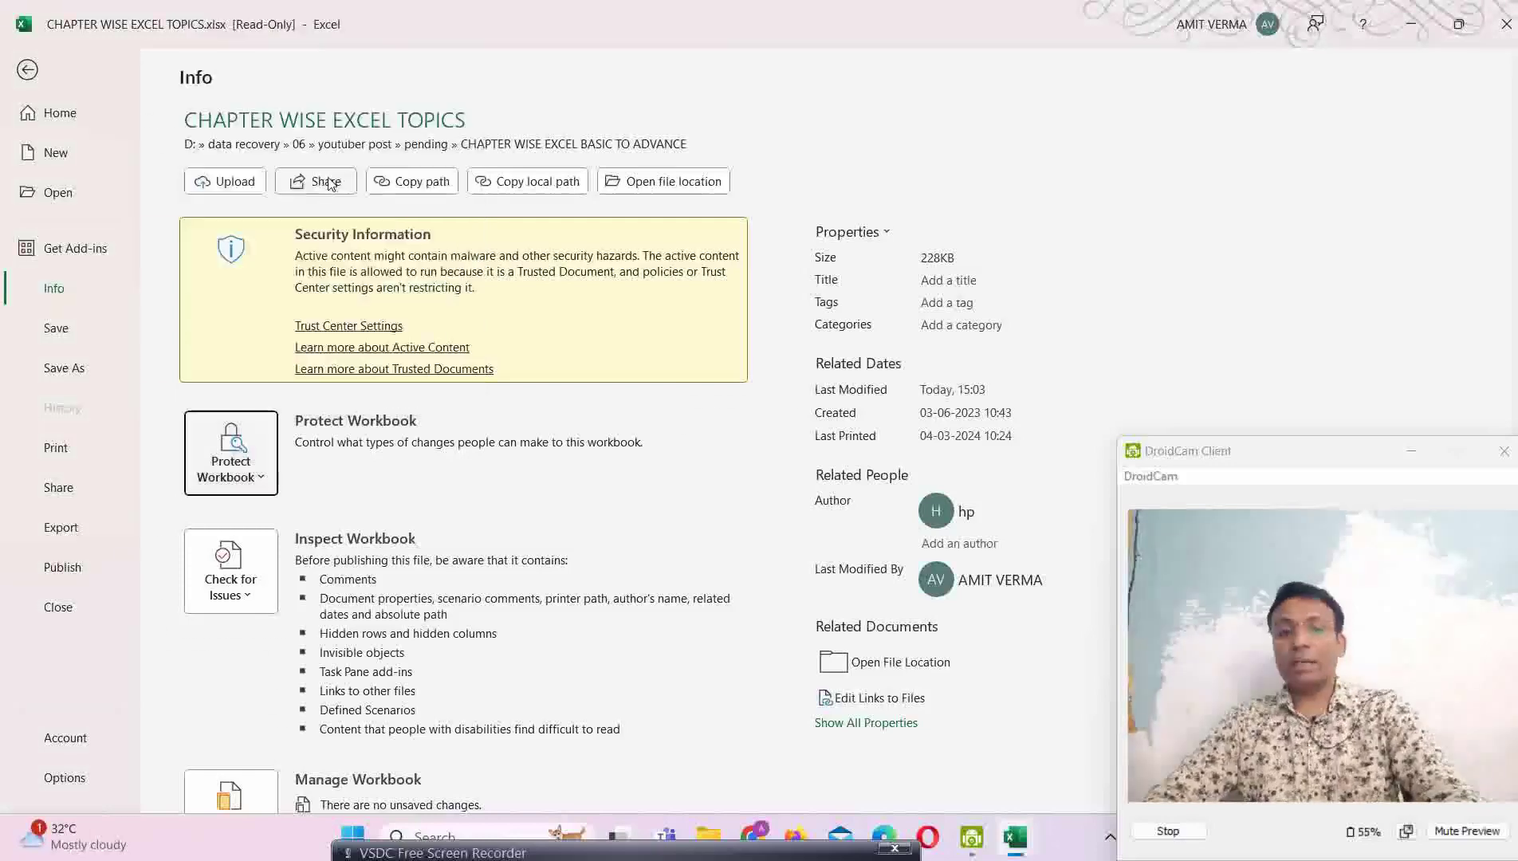
key("Escape")
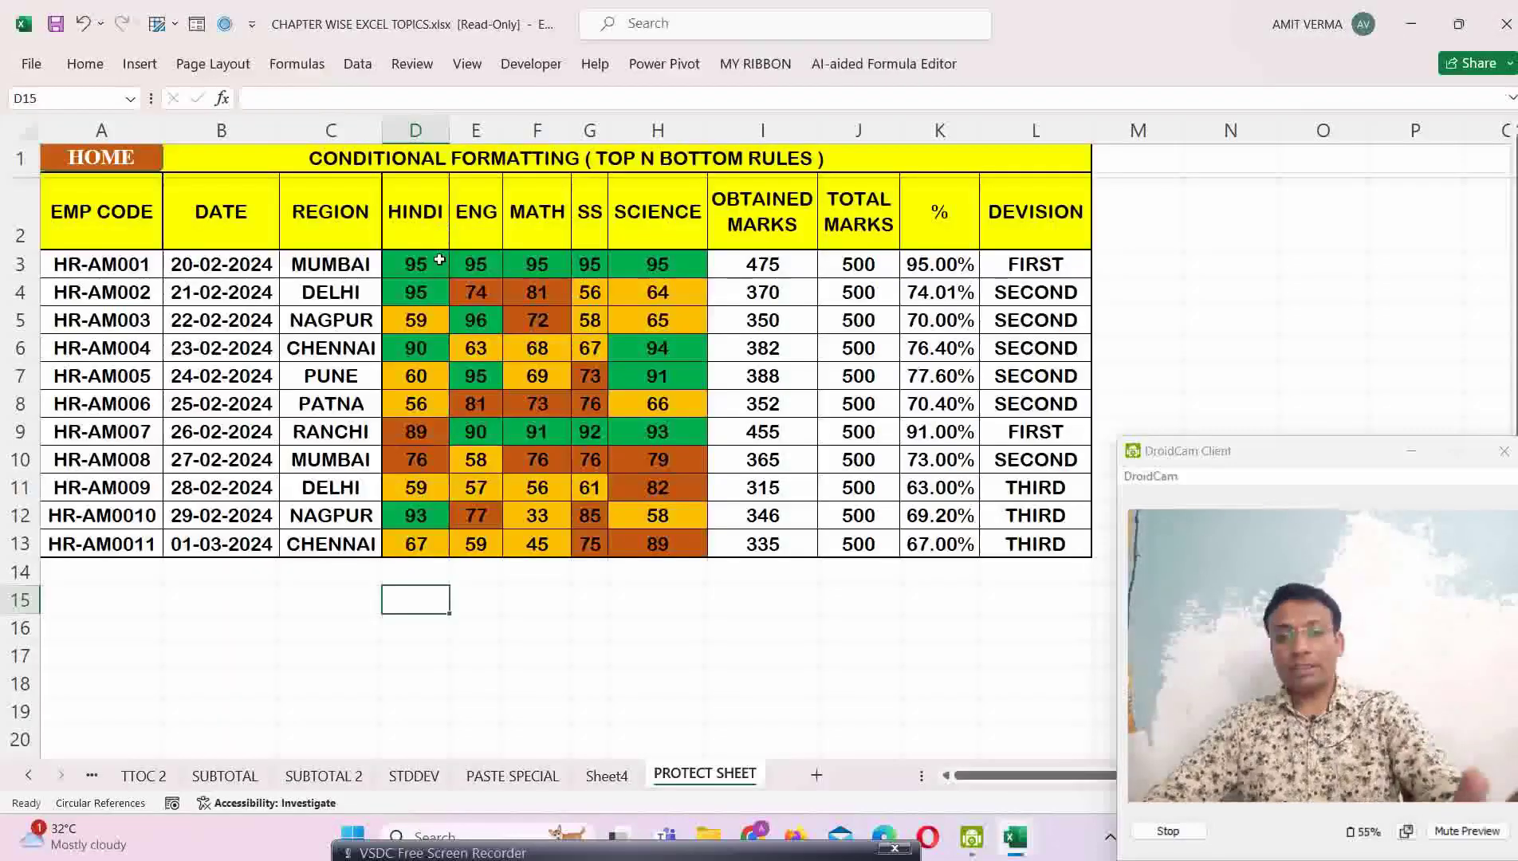
left_click(334, 129)
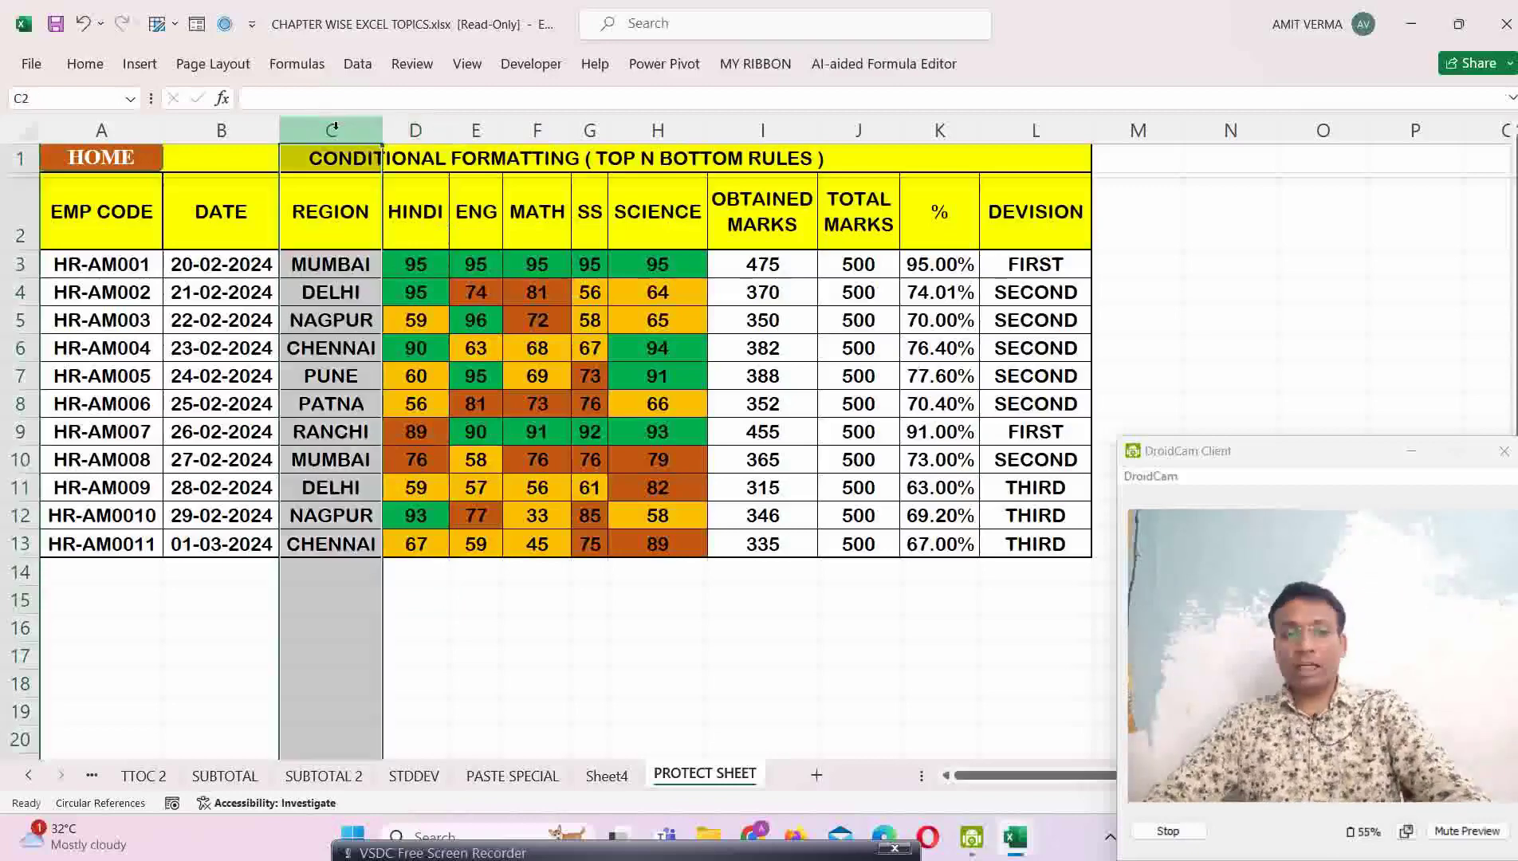
right_click(334, 127)
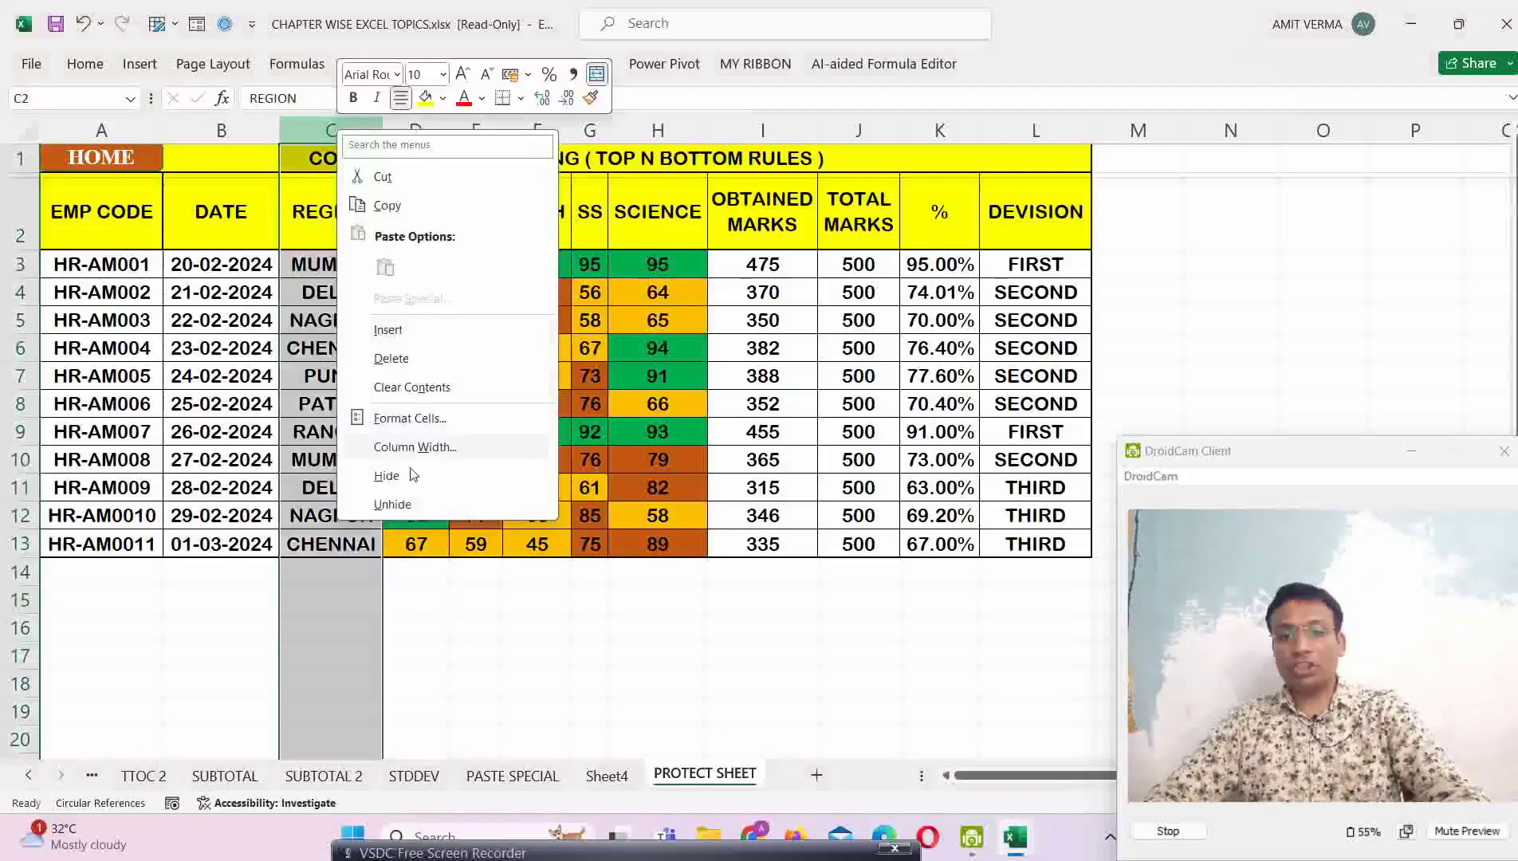
left_click(413, 504)
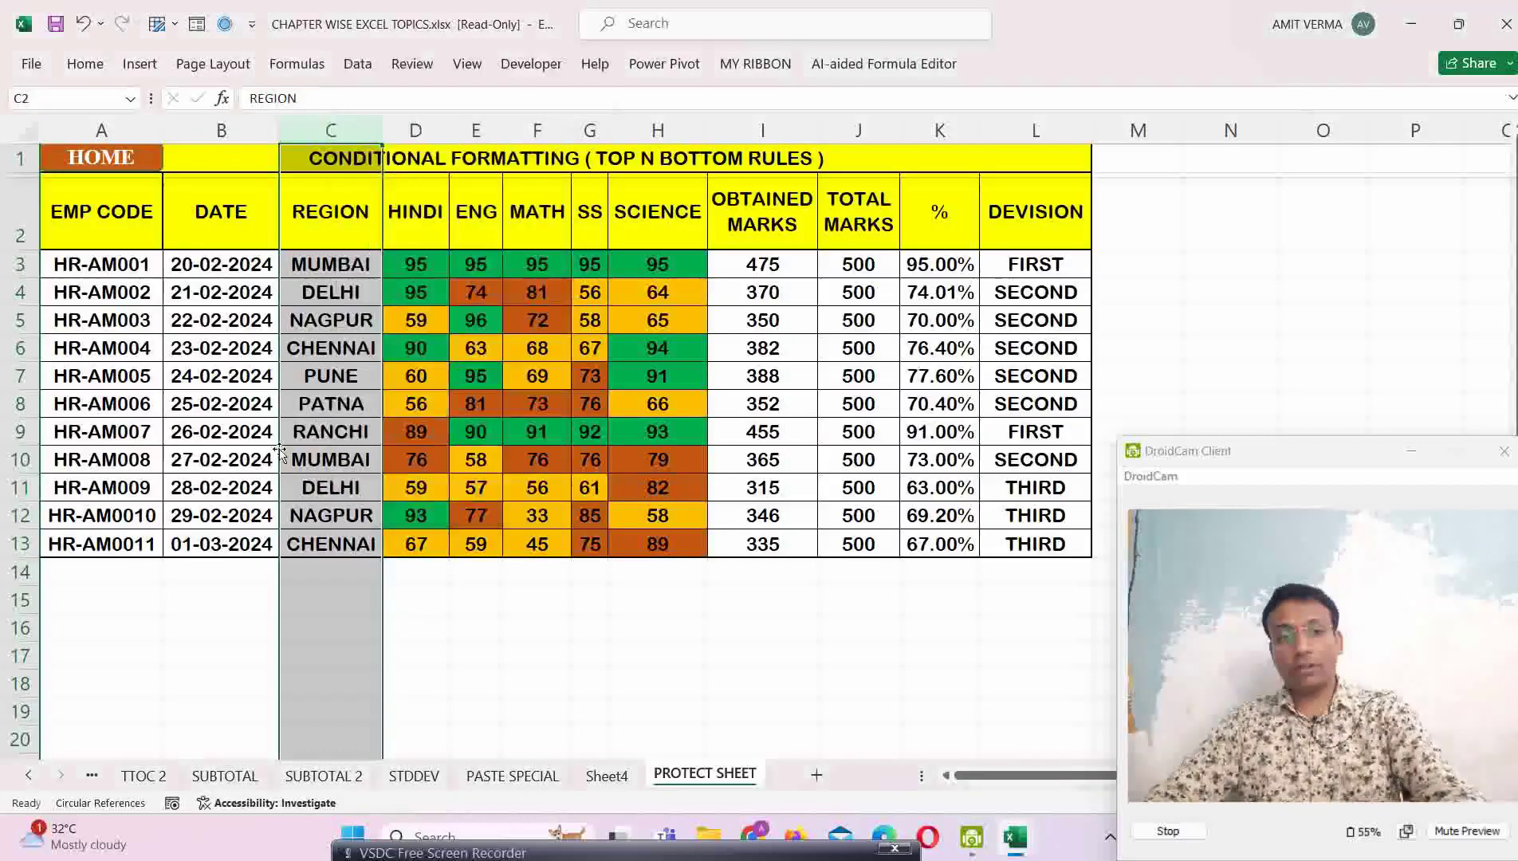
left_click(21, 266)
right_click(22, 271)
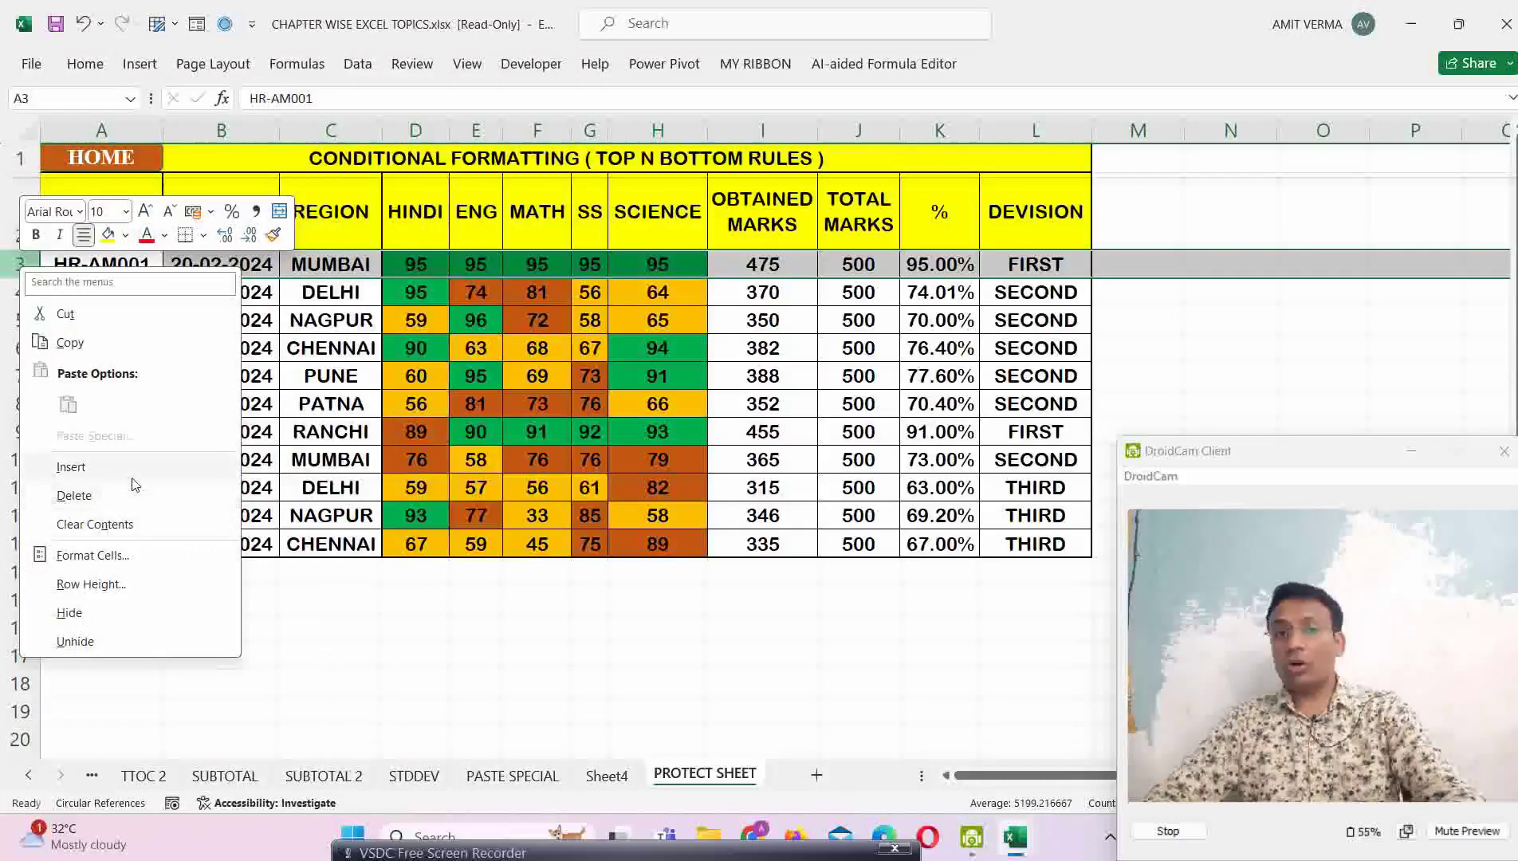
key("Escape")
left_click(584, 628)
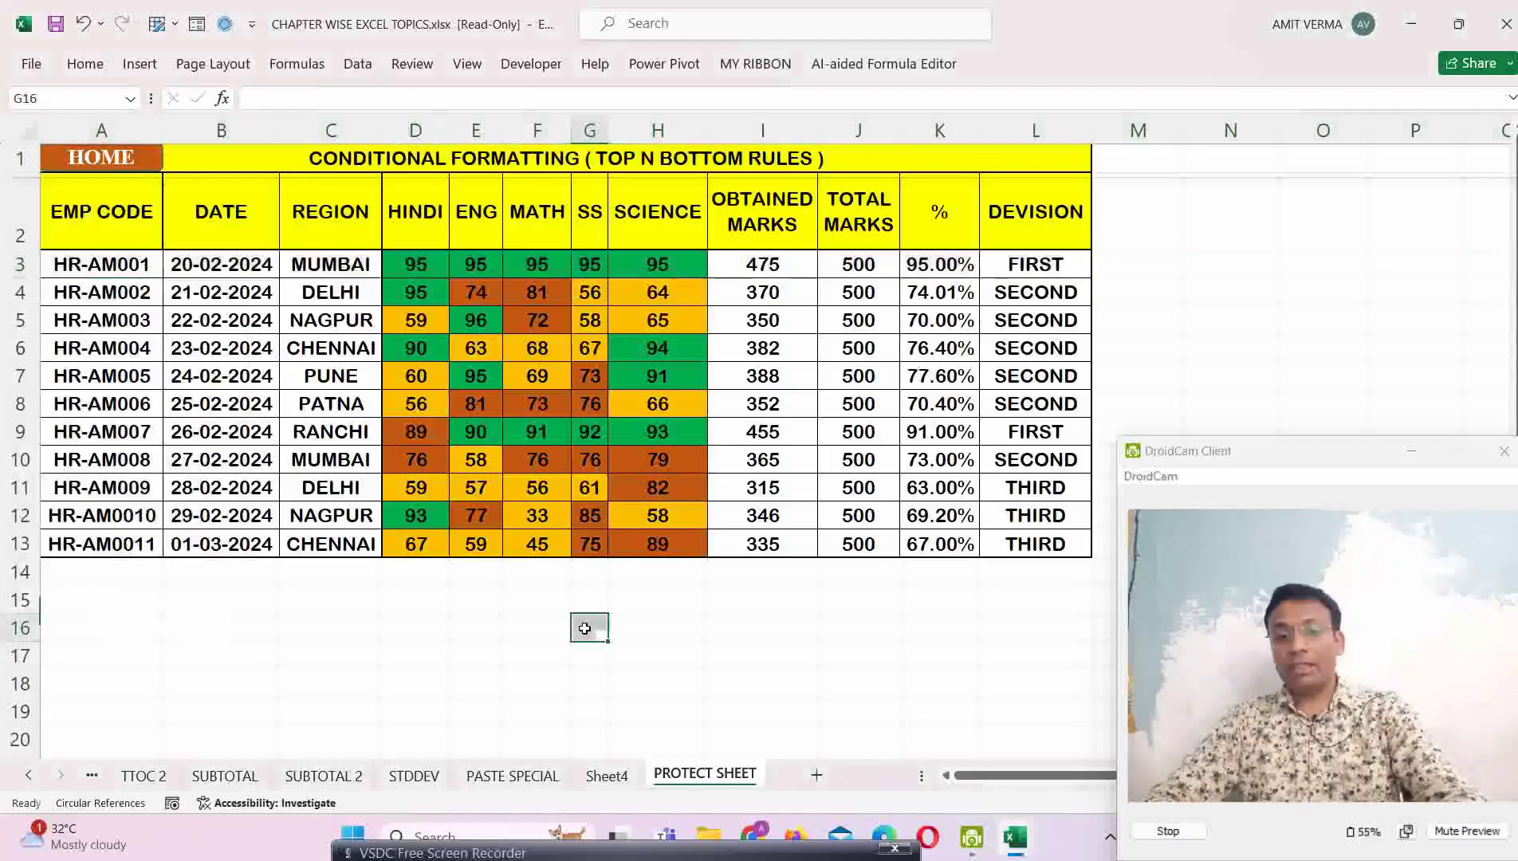
right_click(709, 774)
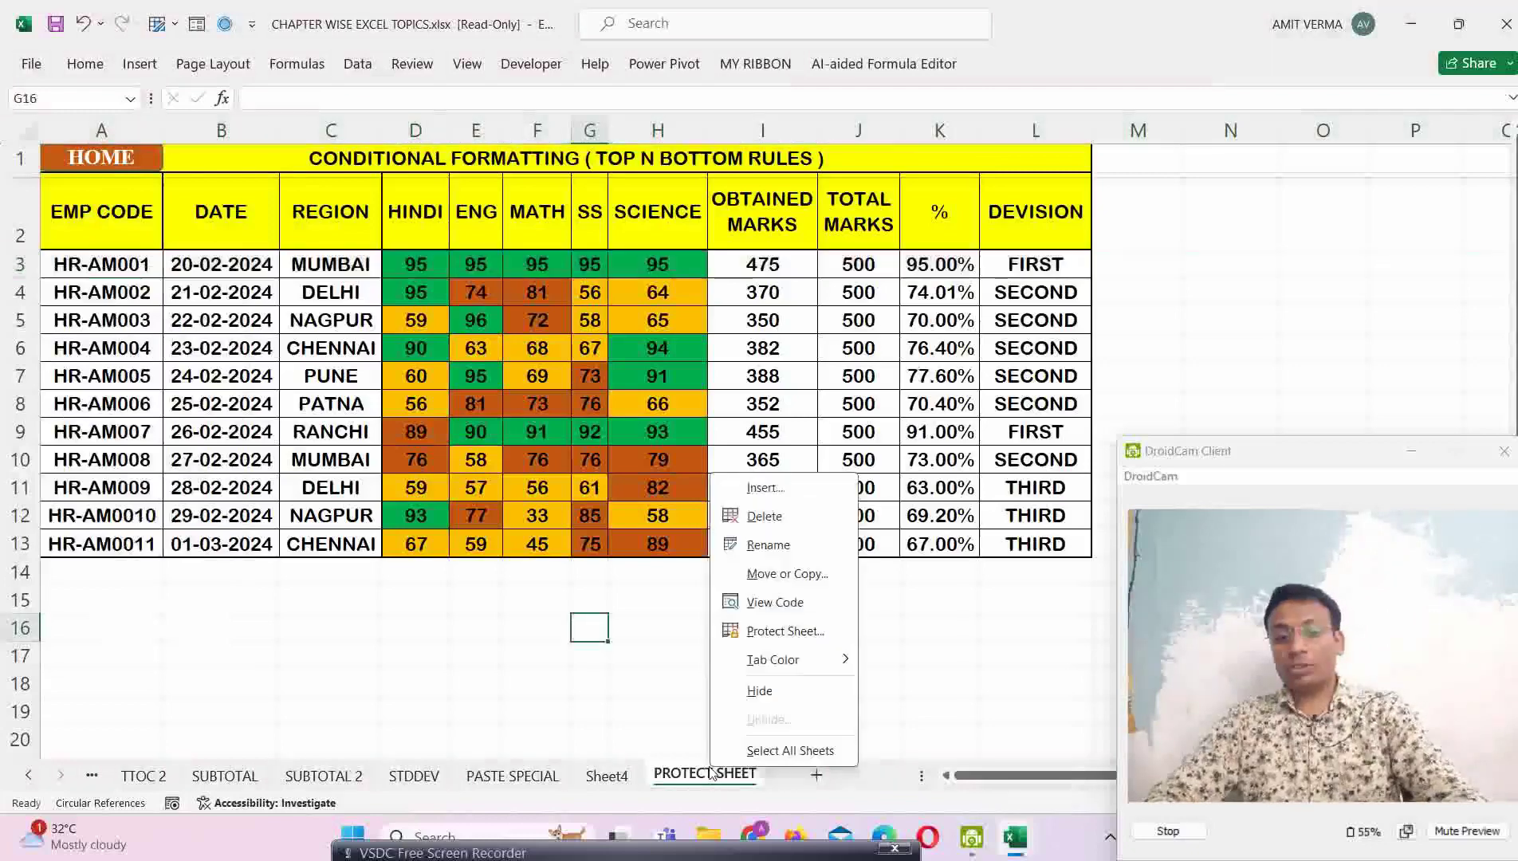
left_click(804, 634)
left_click_drag(775, 411, 572, 182)
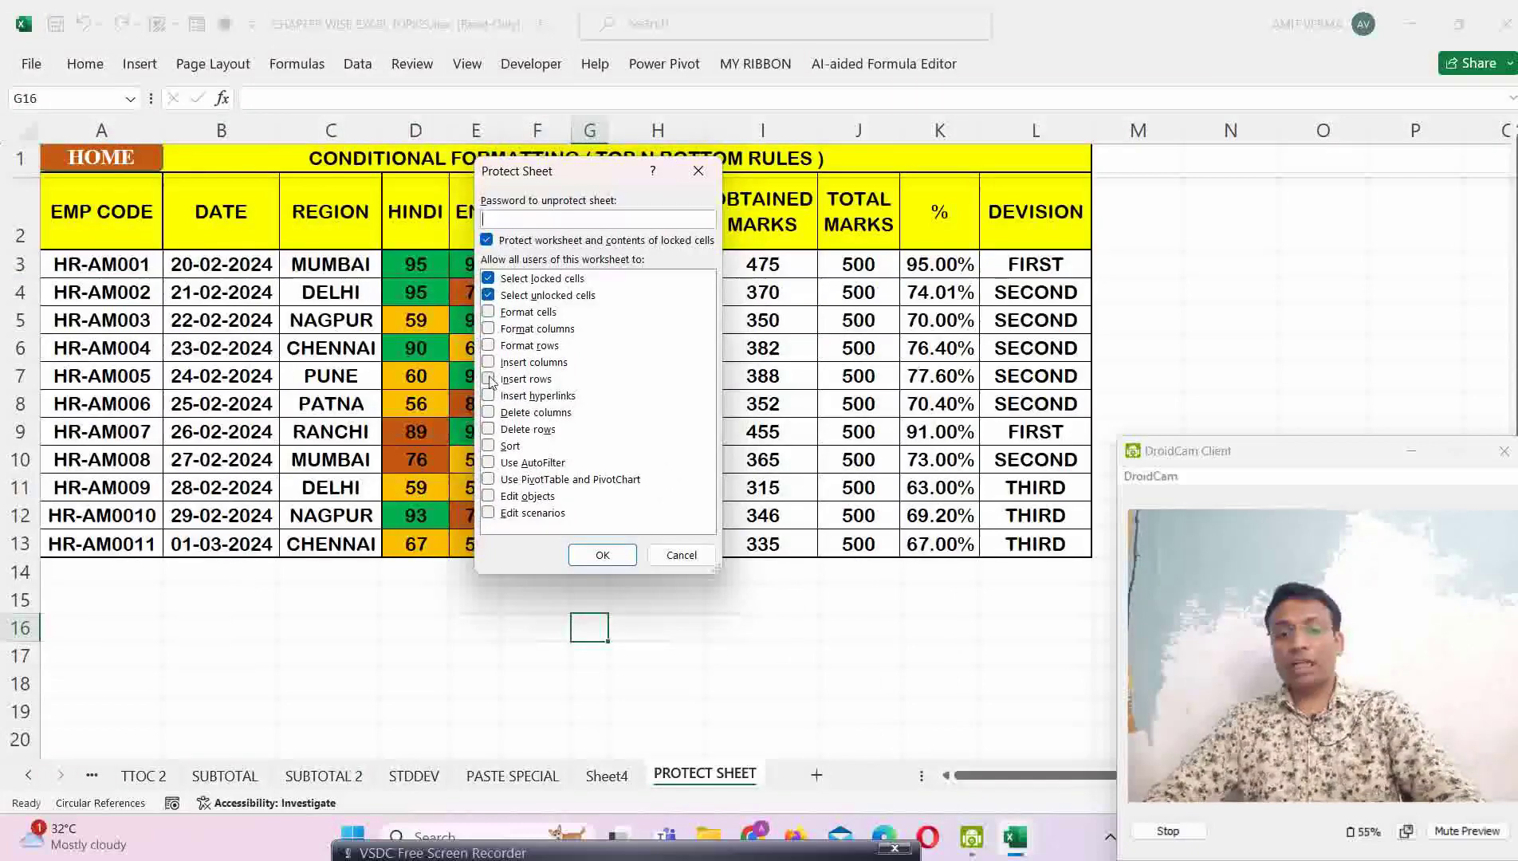
type("1")
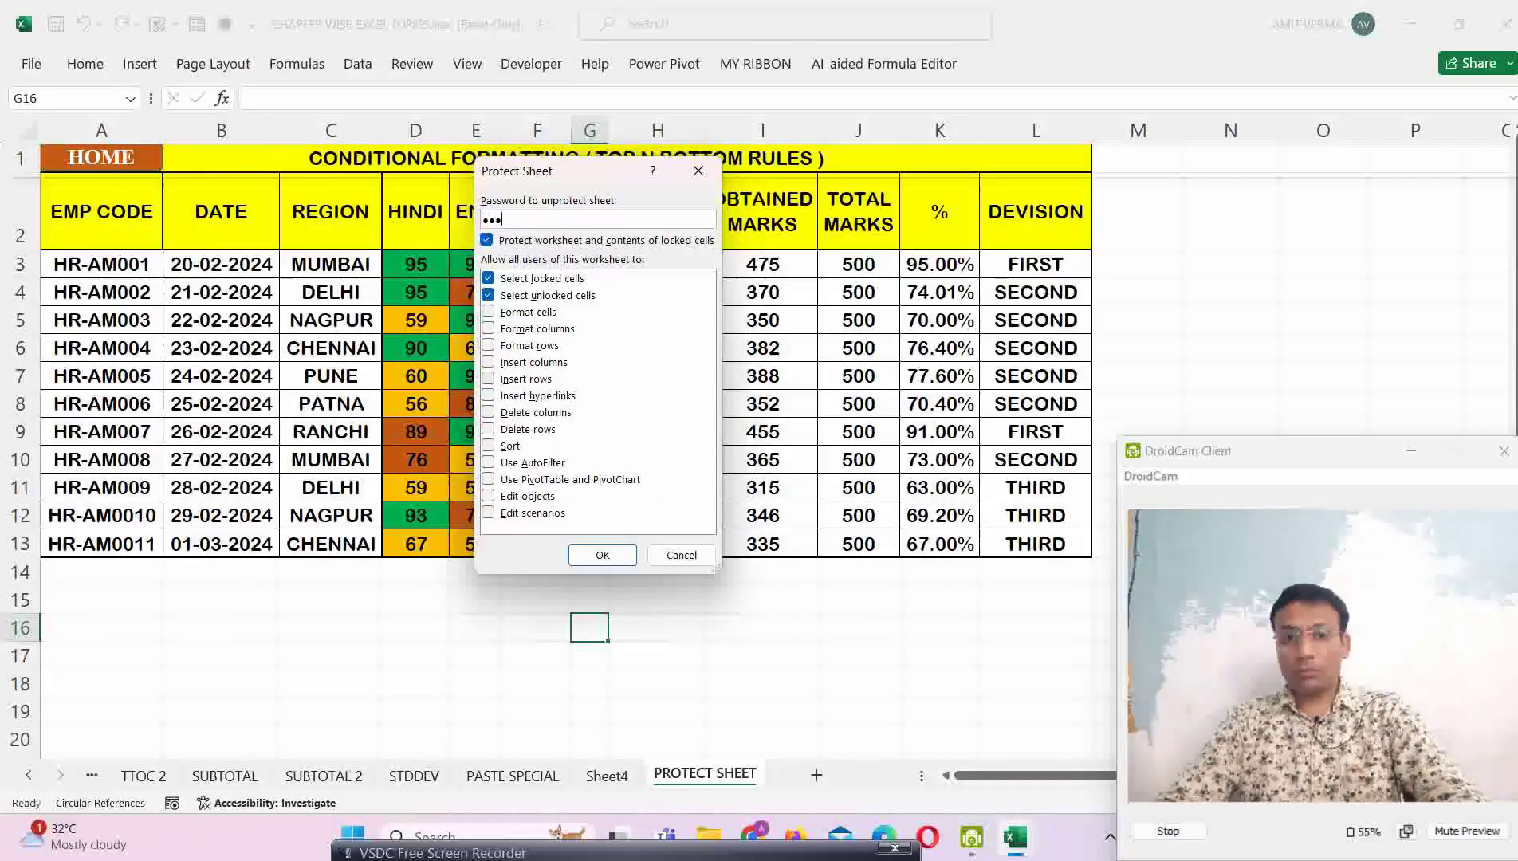
key("Return")
key("Return")
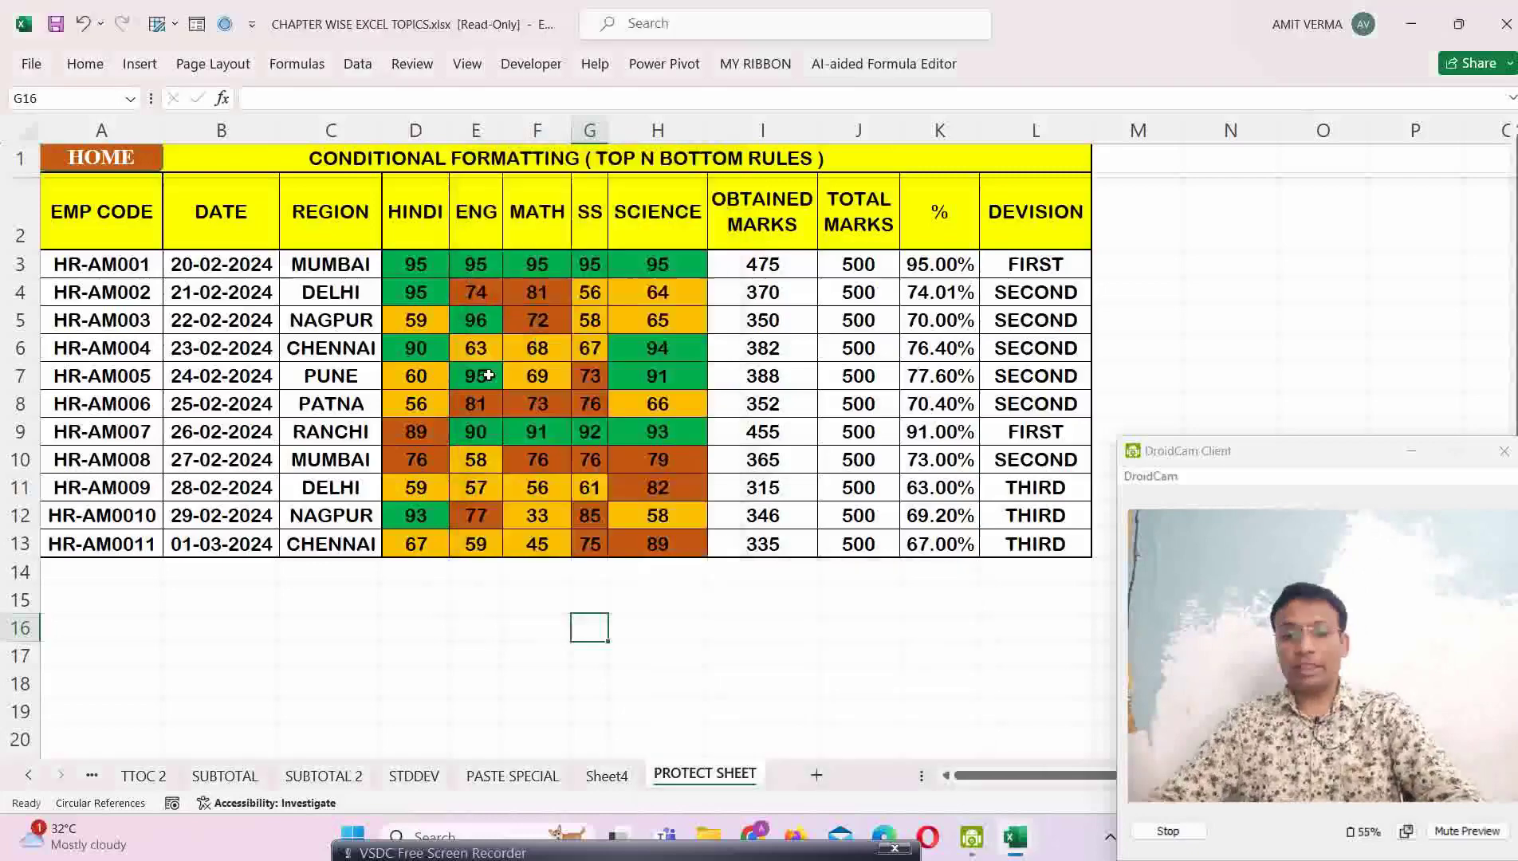
left_click(415, 263)
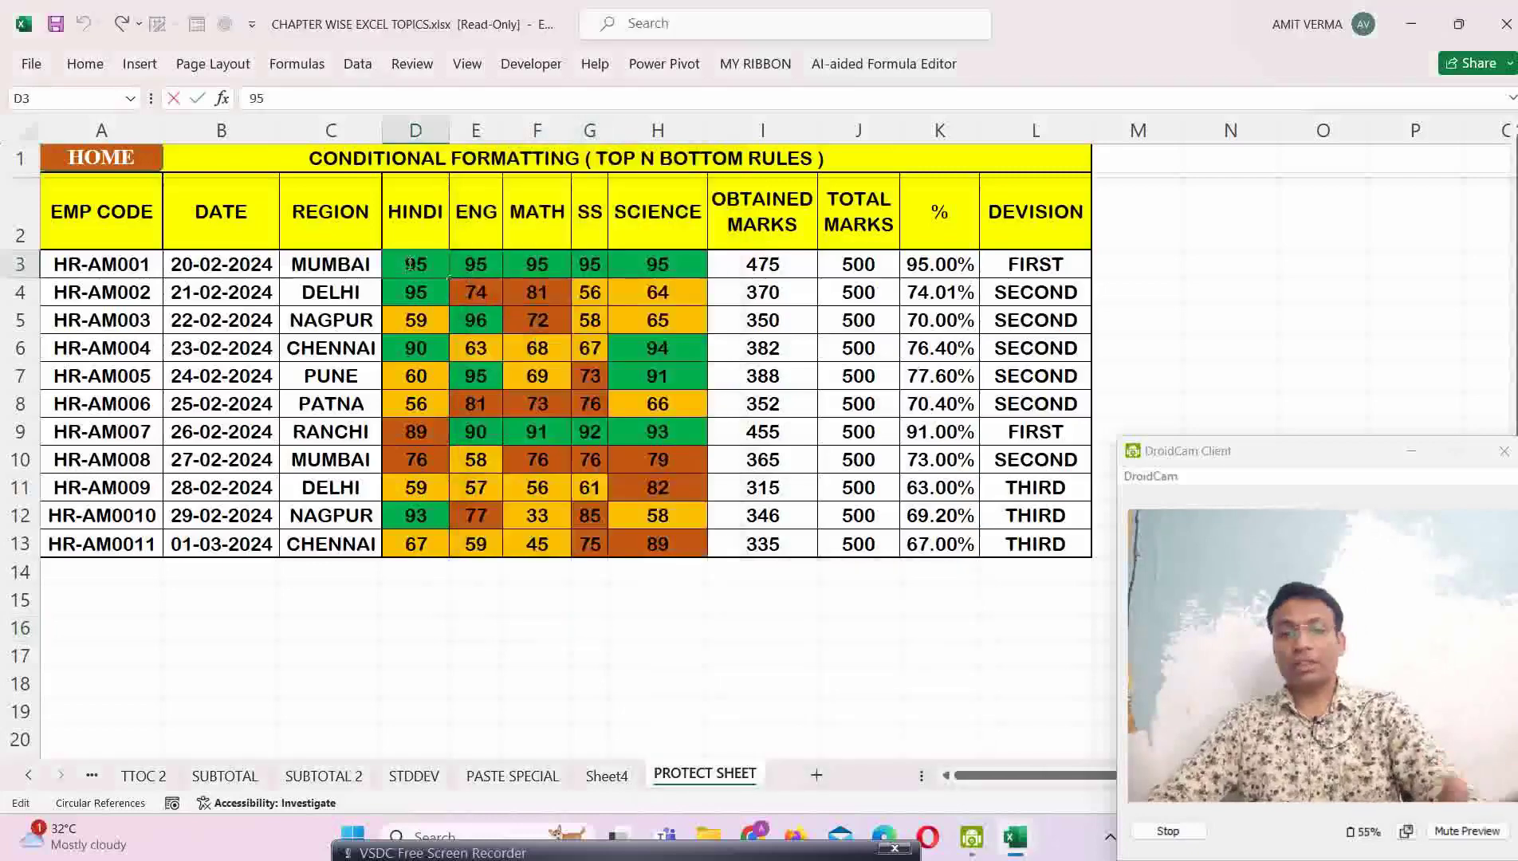
right_click(328, 128)
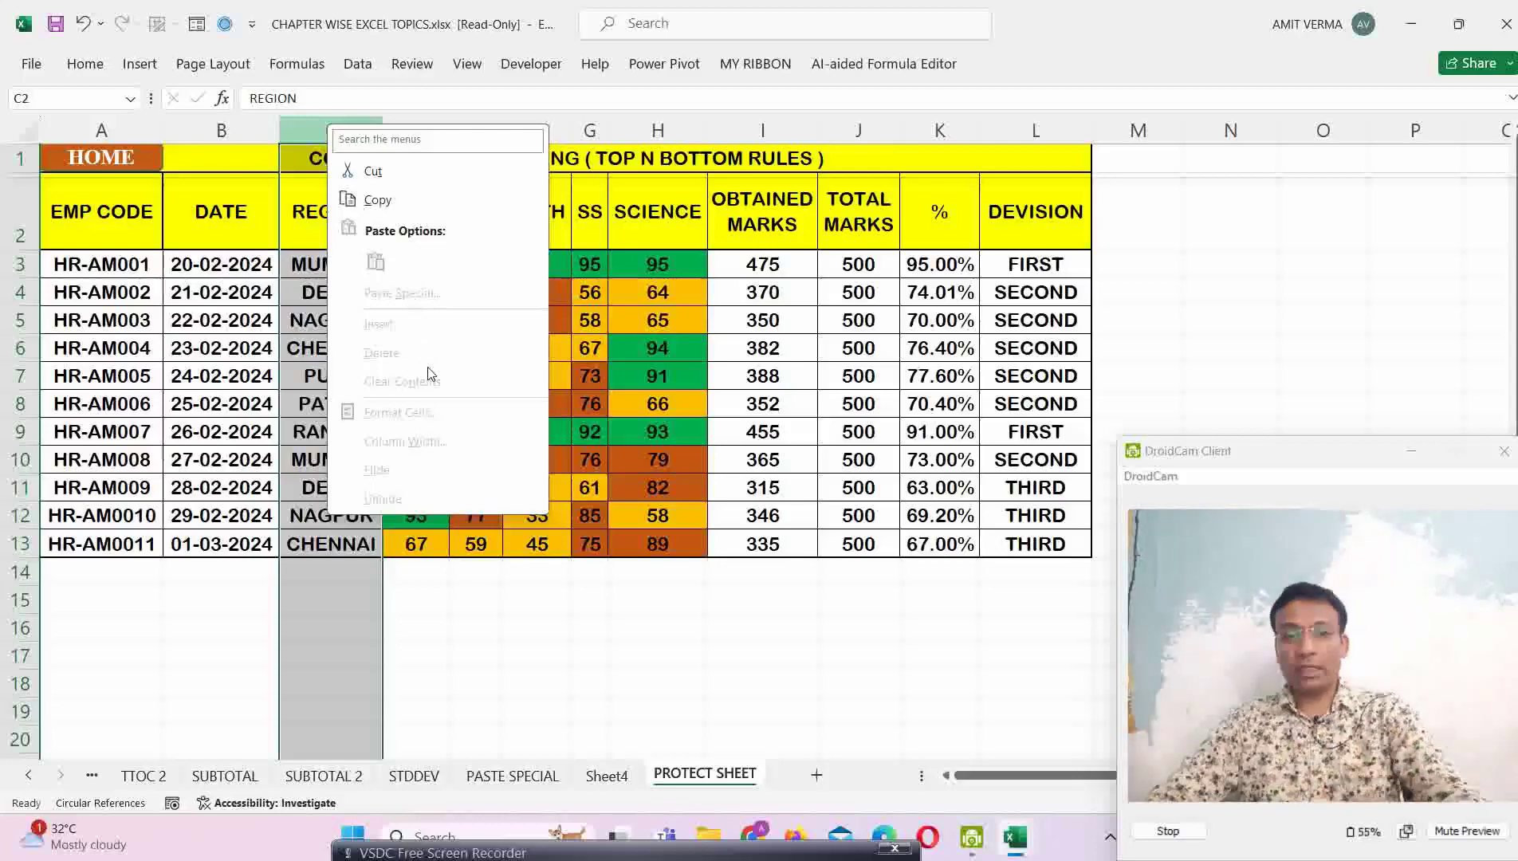
key("Escape")
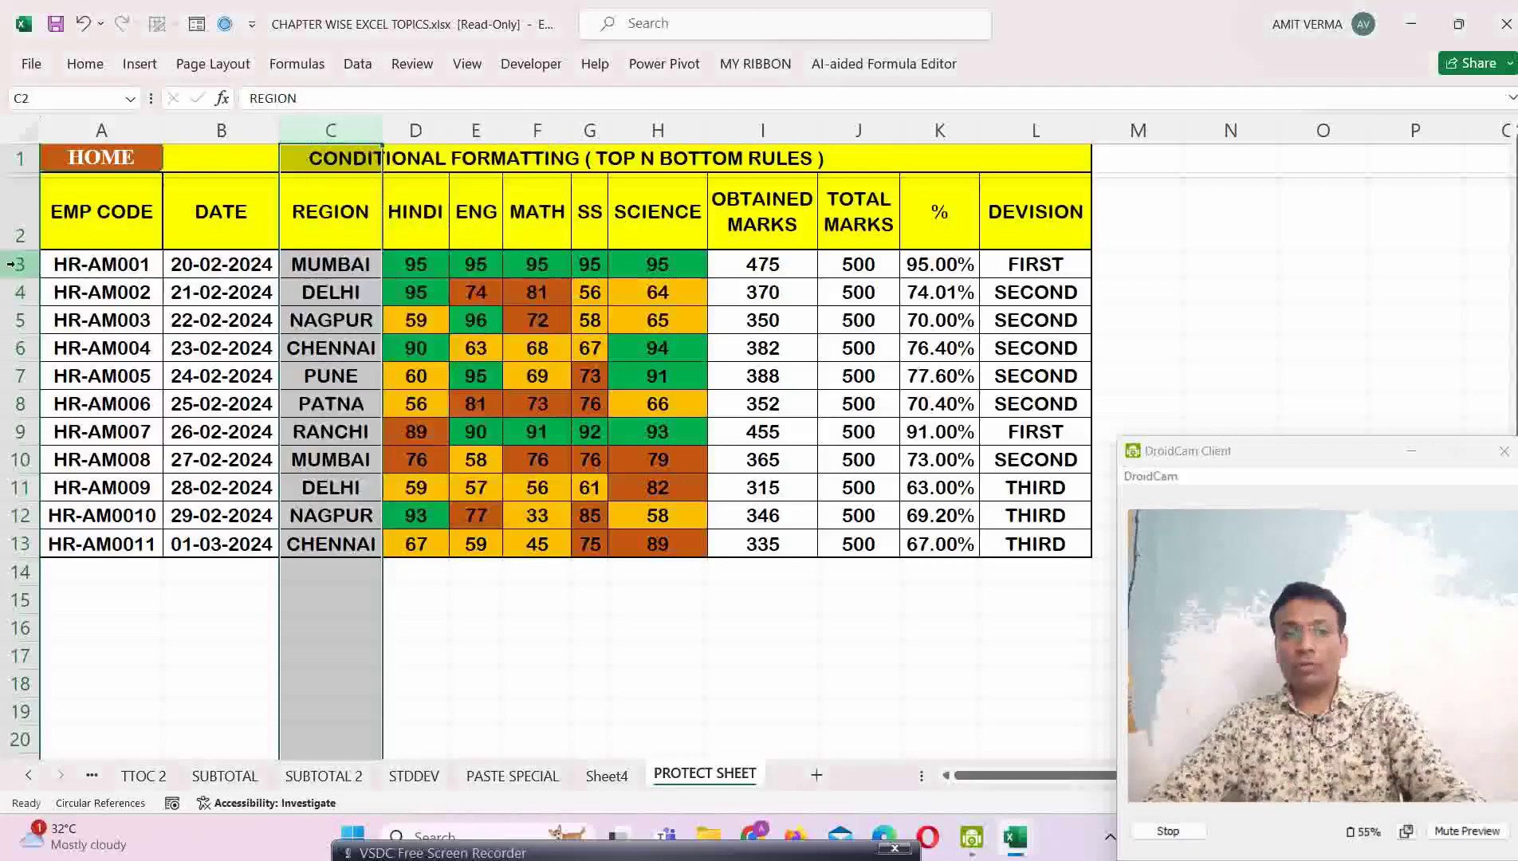
left_click(11, 263)
right_click(17, 264)
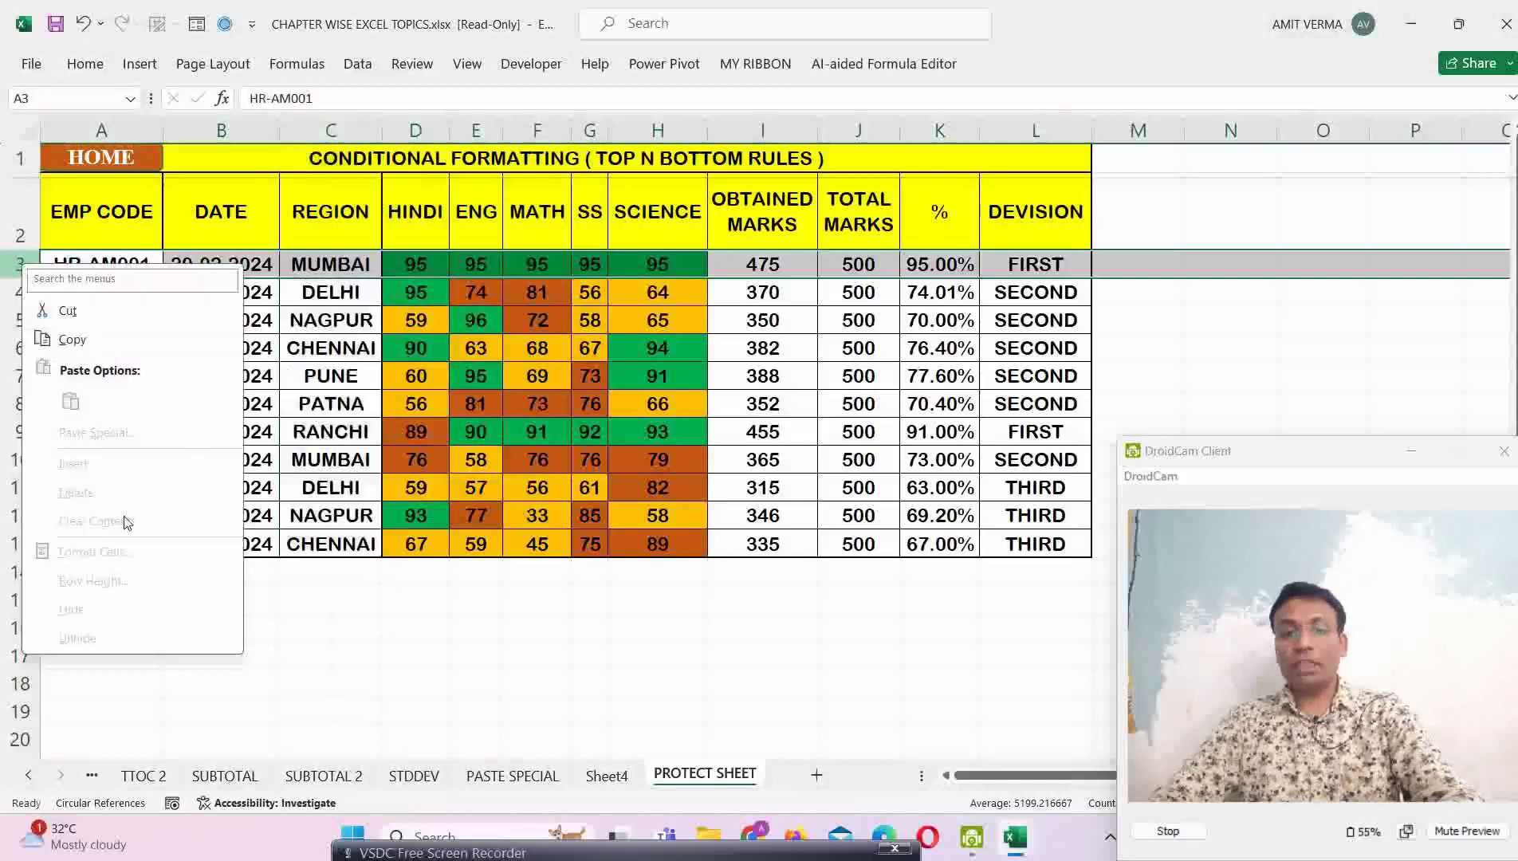
key("Escape")
- Unprotect the PROTECT SHEET worksheet with its password
right_click(713, 764)
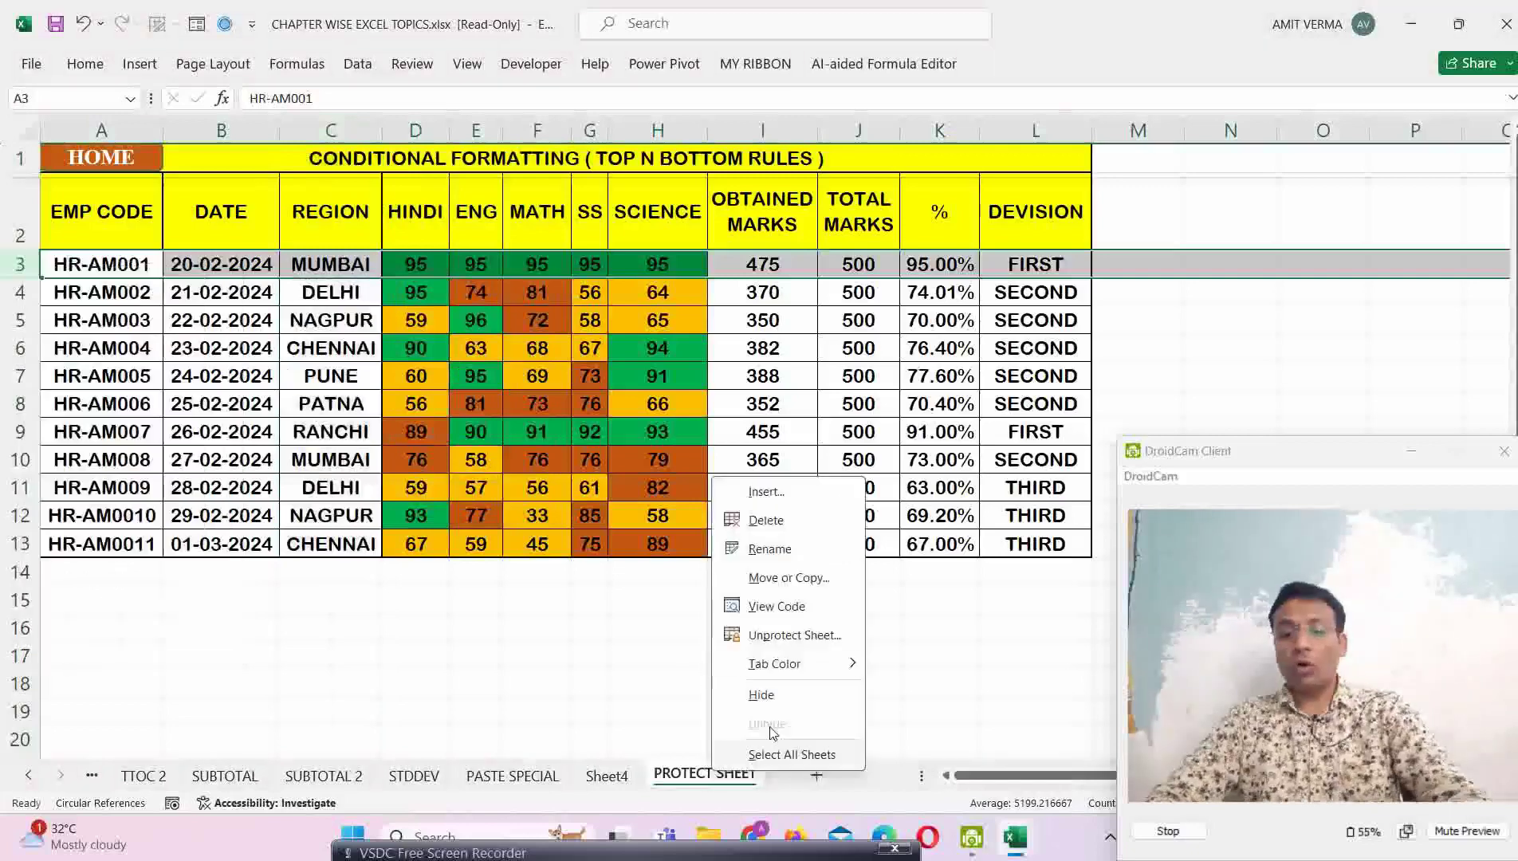
left_click(792, 637)
type("1")
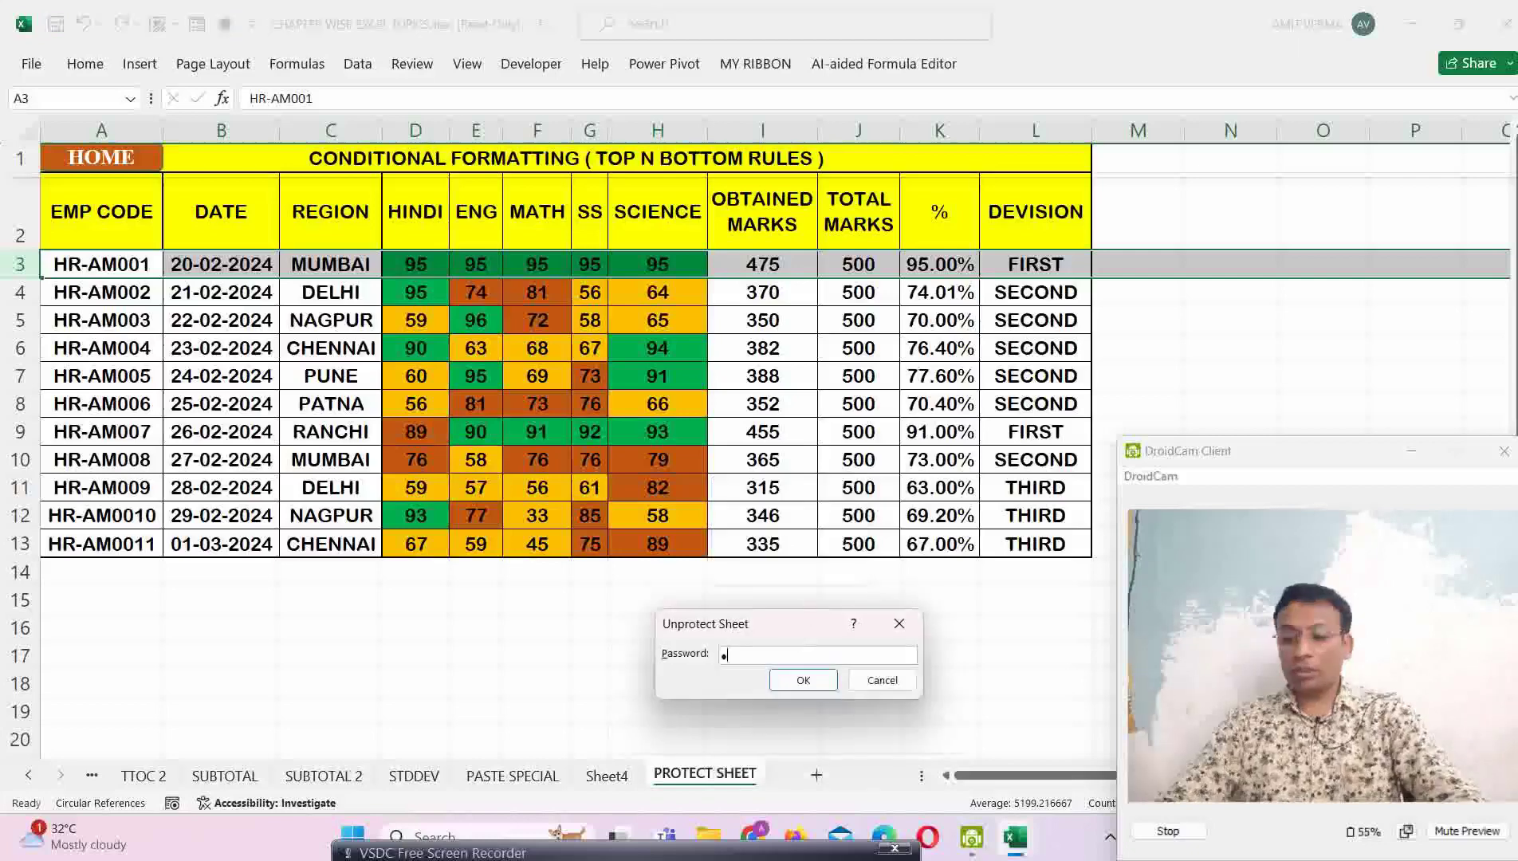
key("Return")
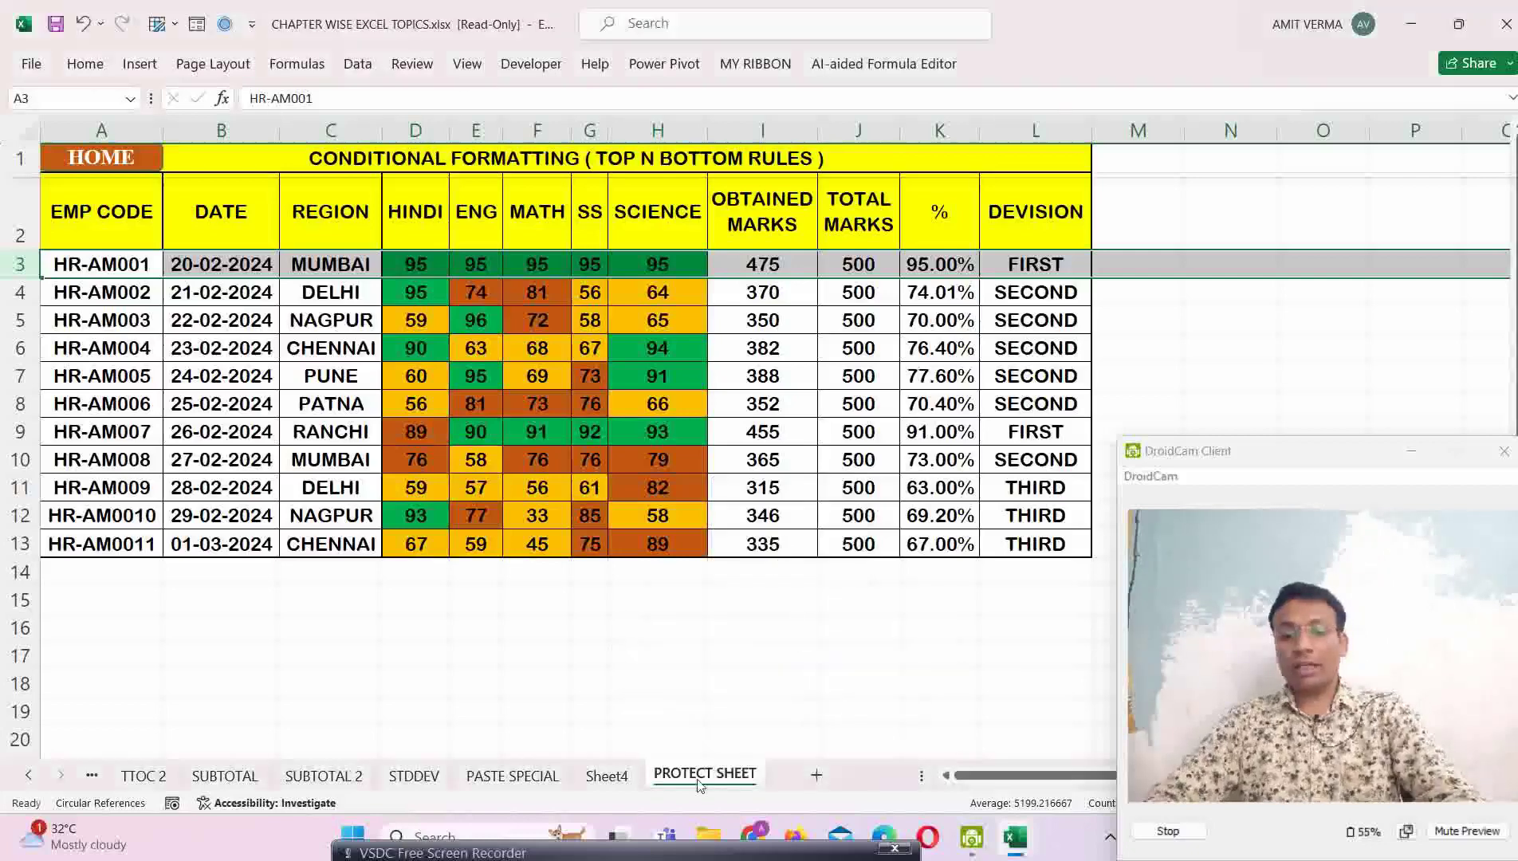
- Protect the sheet again with Insert columns and Insert rows allowed
right_click(699, 785)
left_click(765, 637)
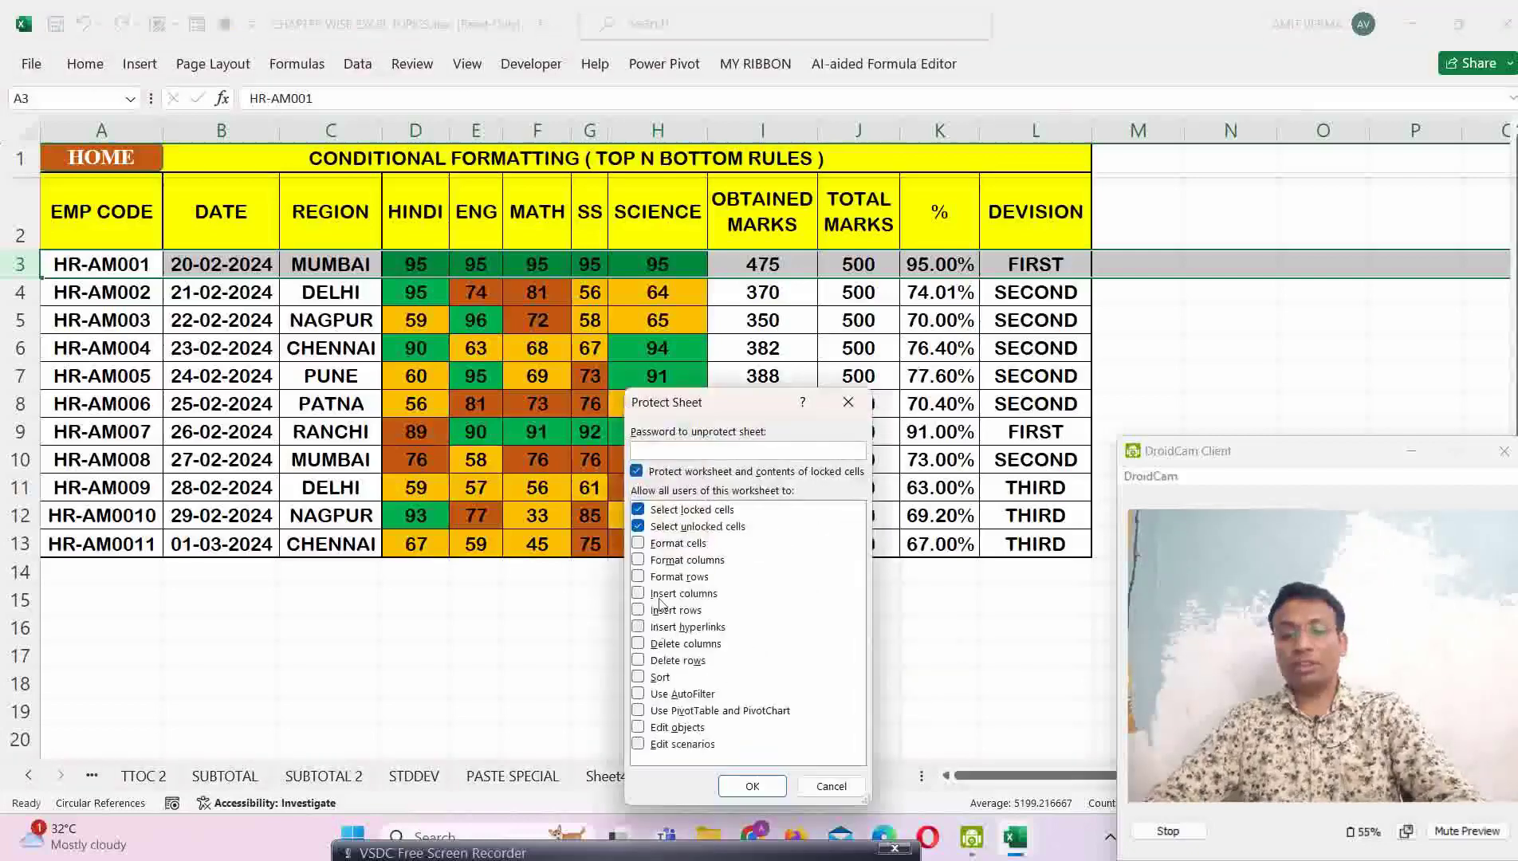
left_click_drag(704, 413, 580, 165)
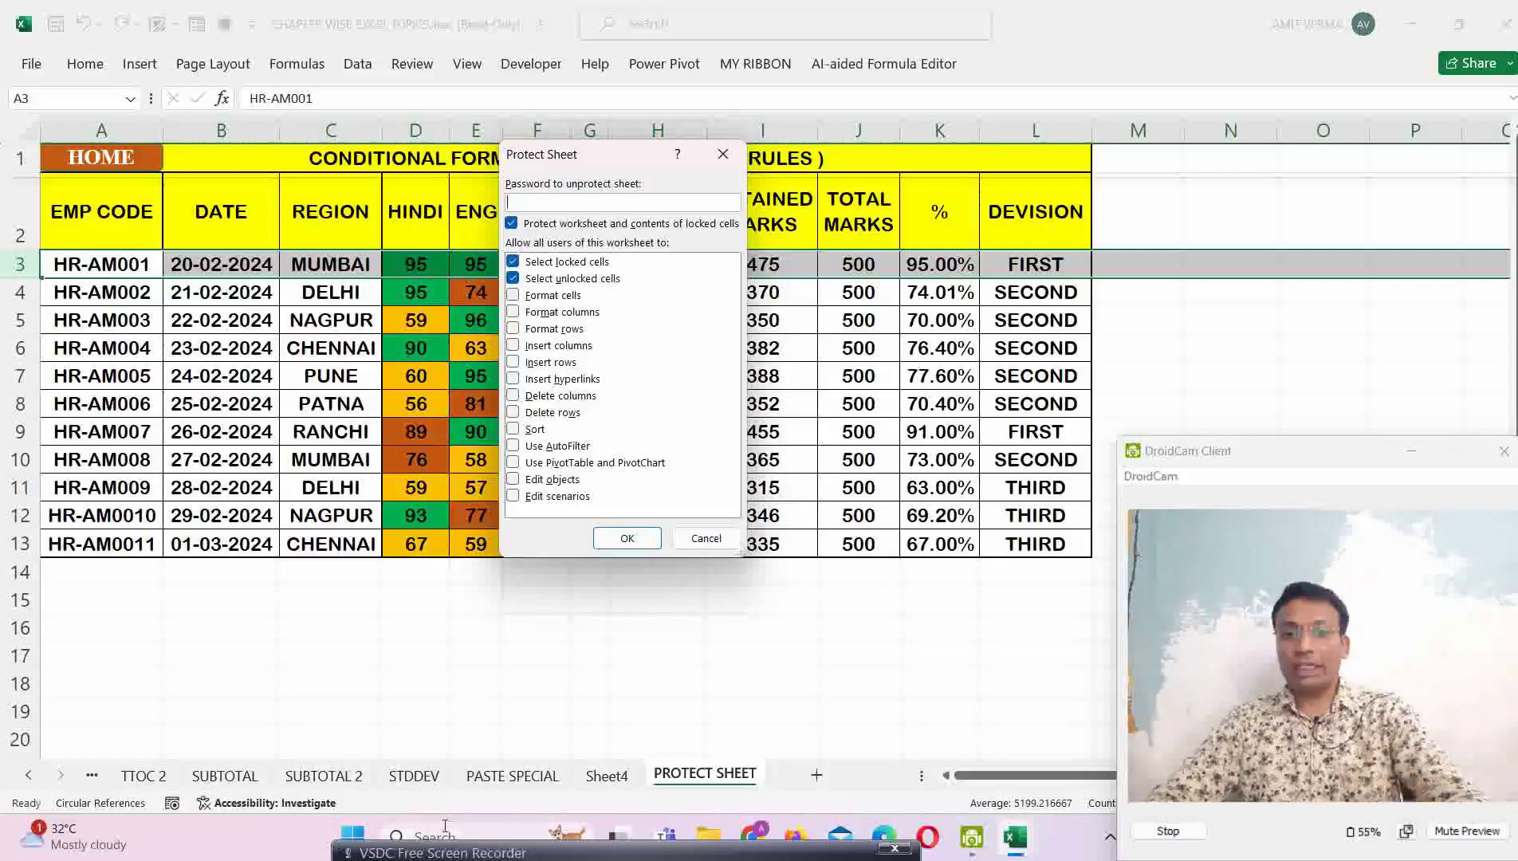
left_click(514, 347)
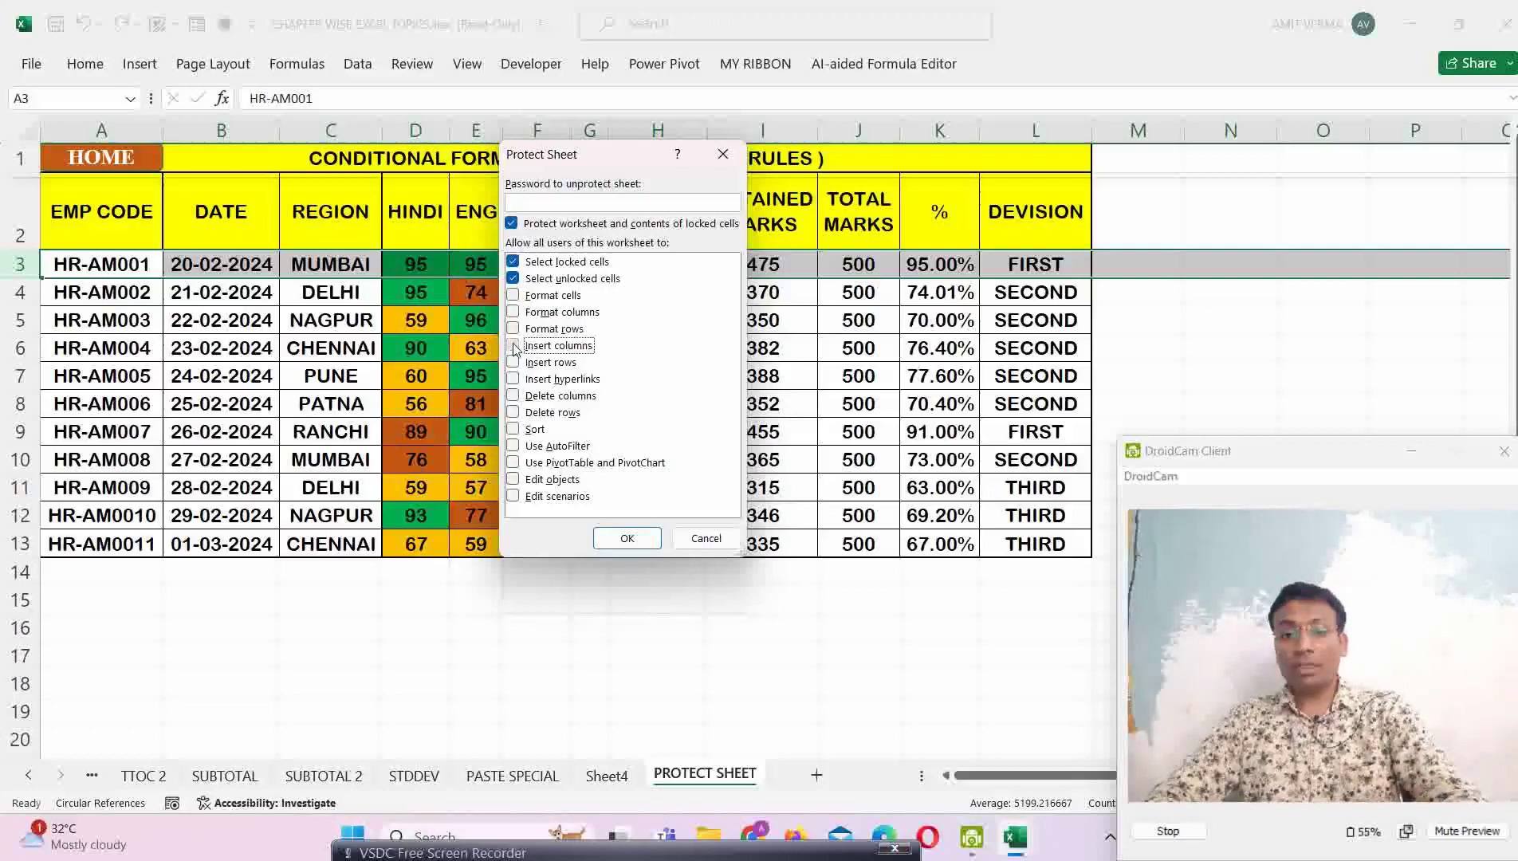
left_click(513, 363)
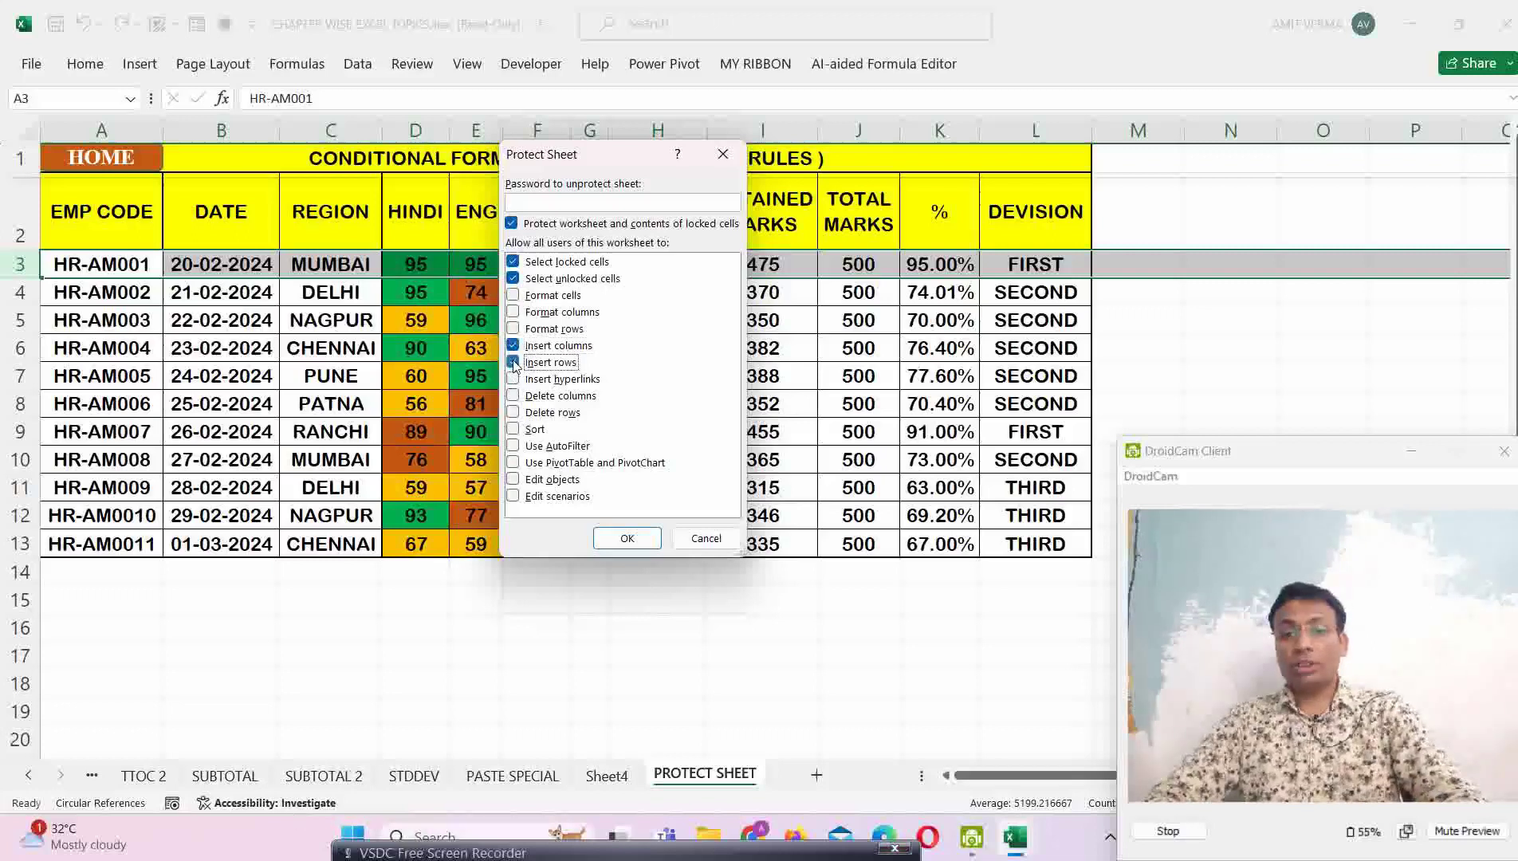
left_click(626, 539)
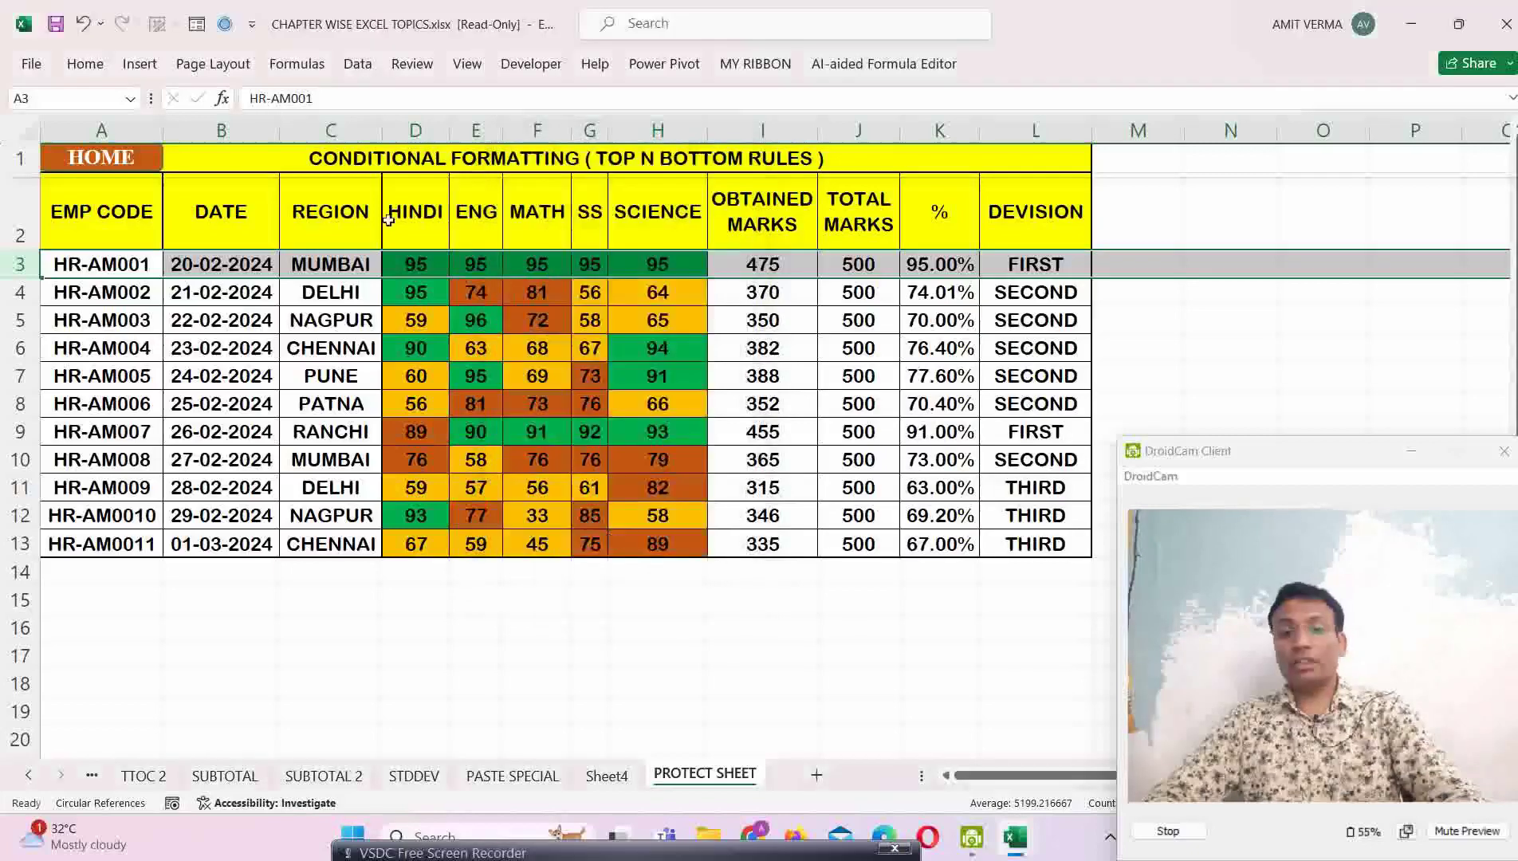
- Check the insert options for column C and row 3, then remove the protection
right_click(323, 123)
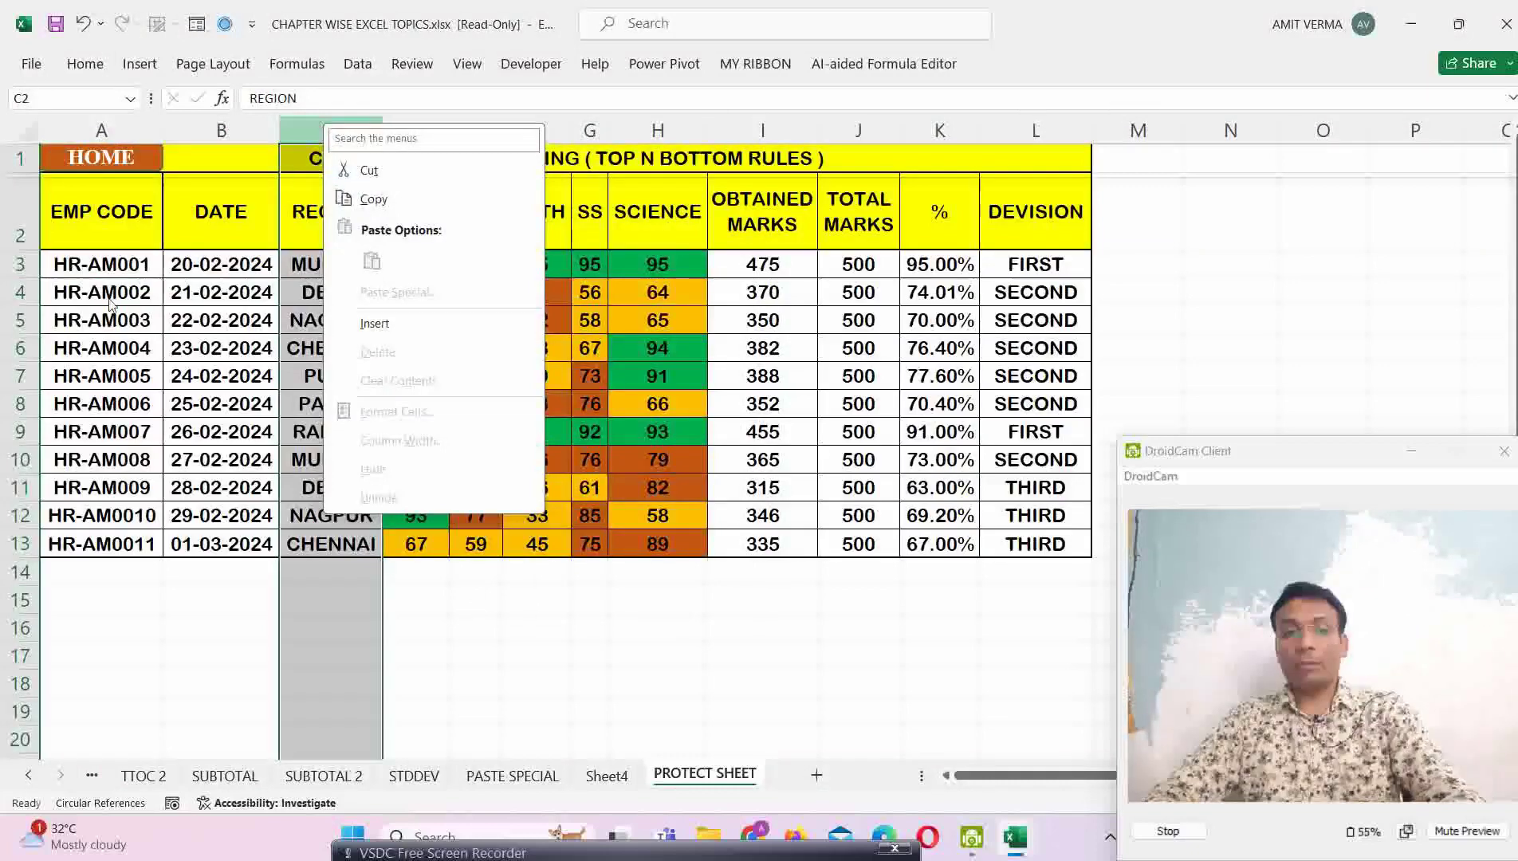
key("Escape")
left_click(20, 265)
right_click(20, 271)
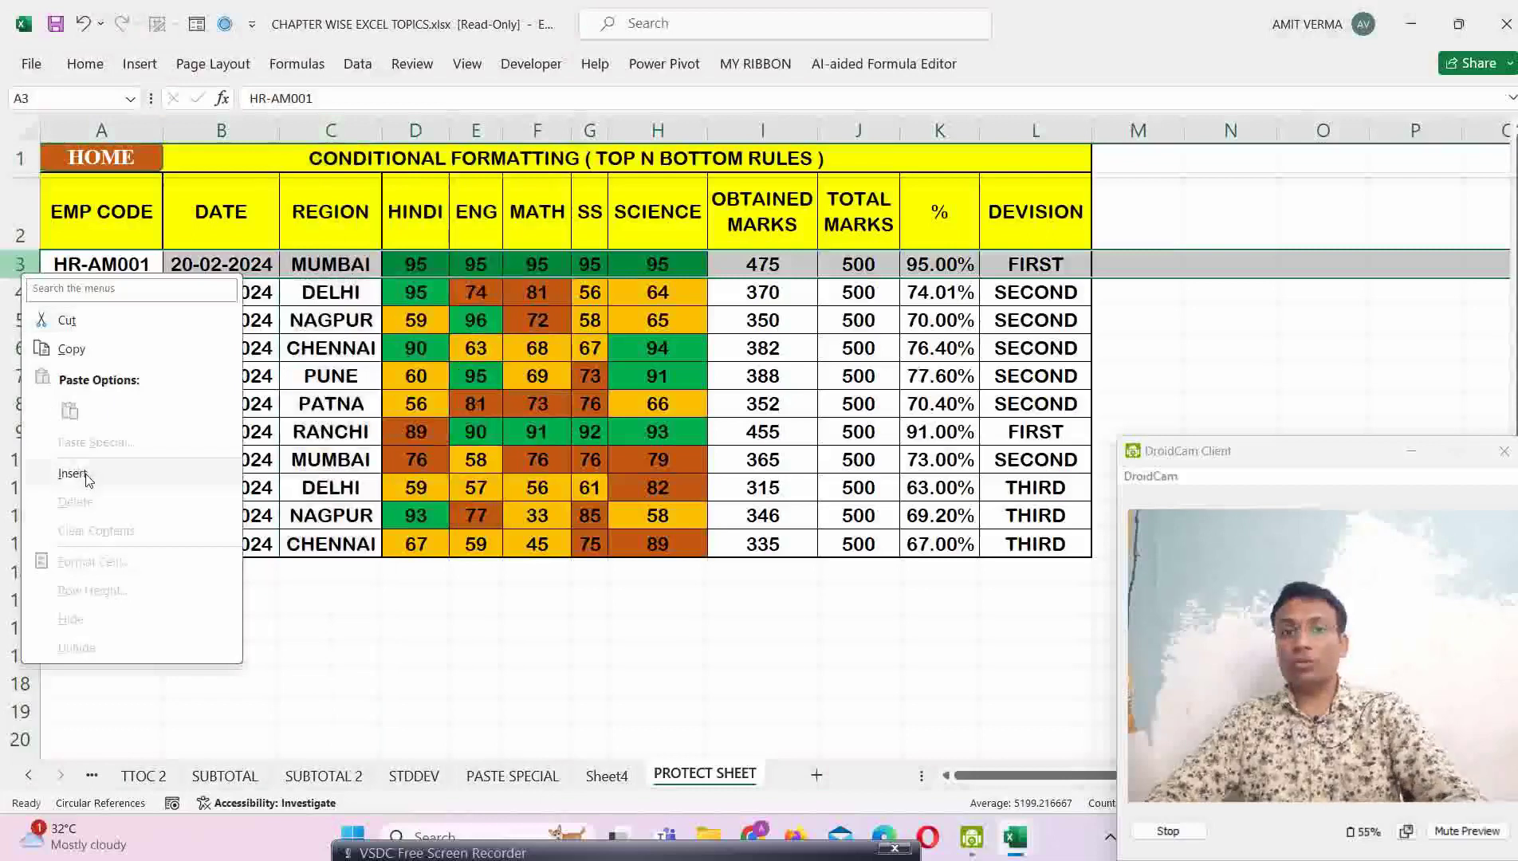
key("Escape")
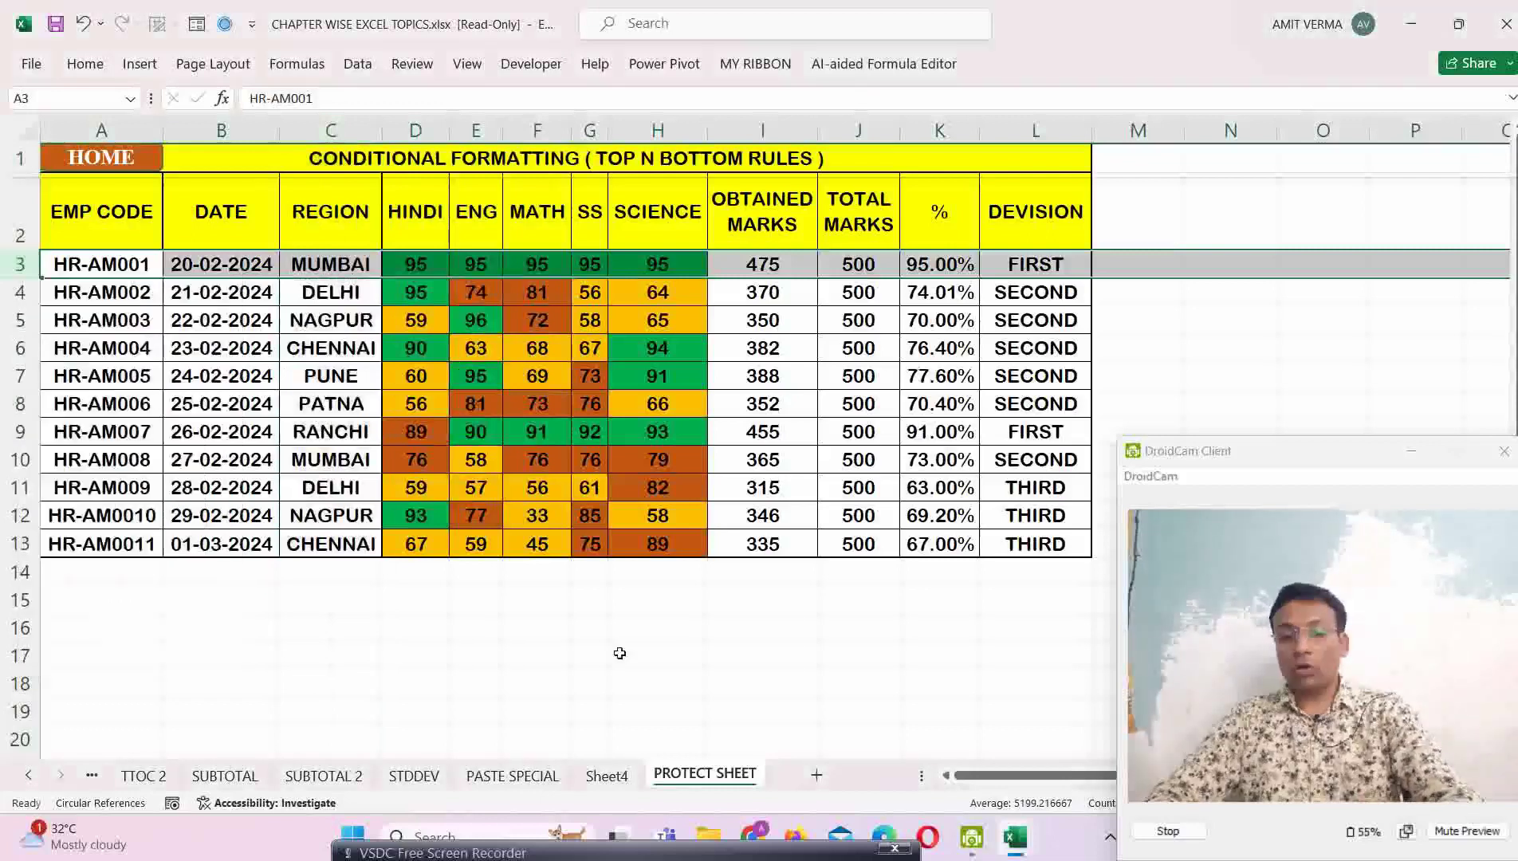
right_click(678, 784)
left_click(733, 636)
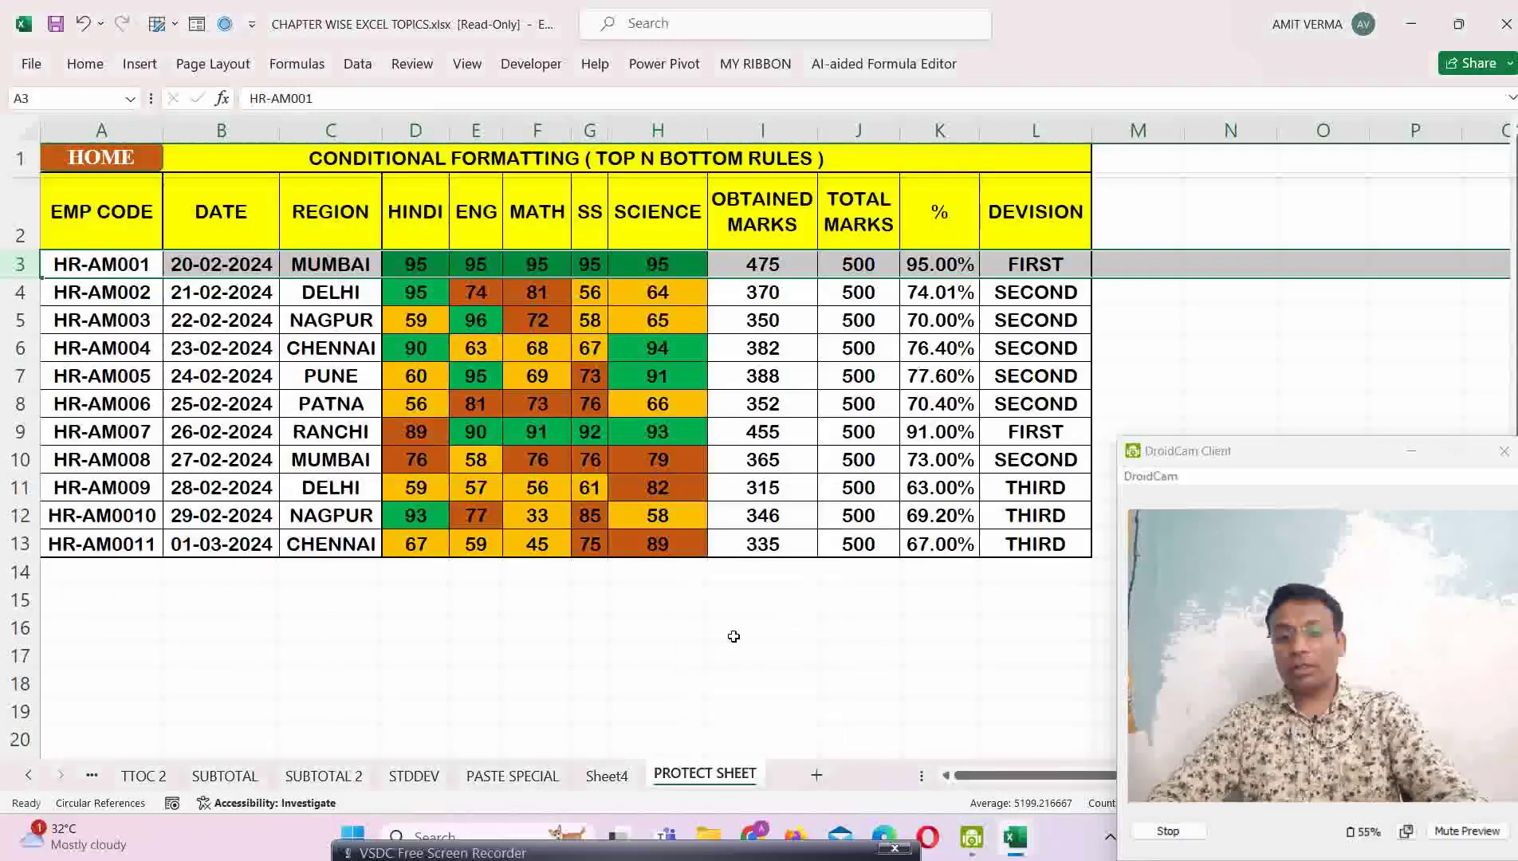
right_click(699, 775)
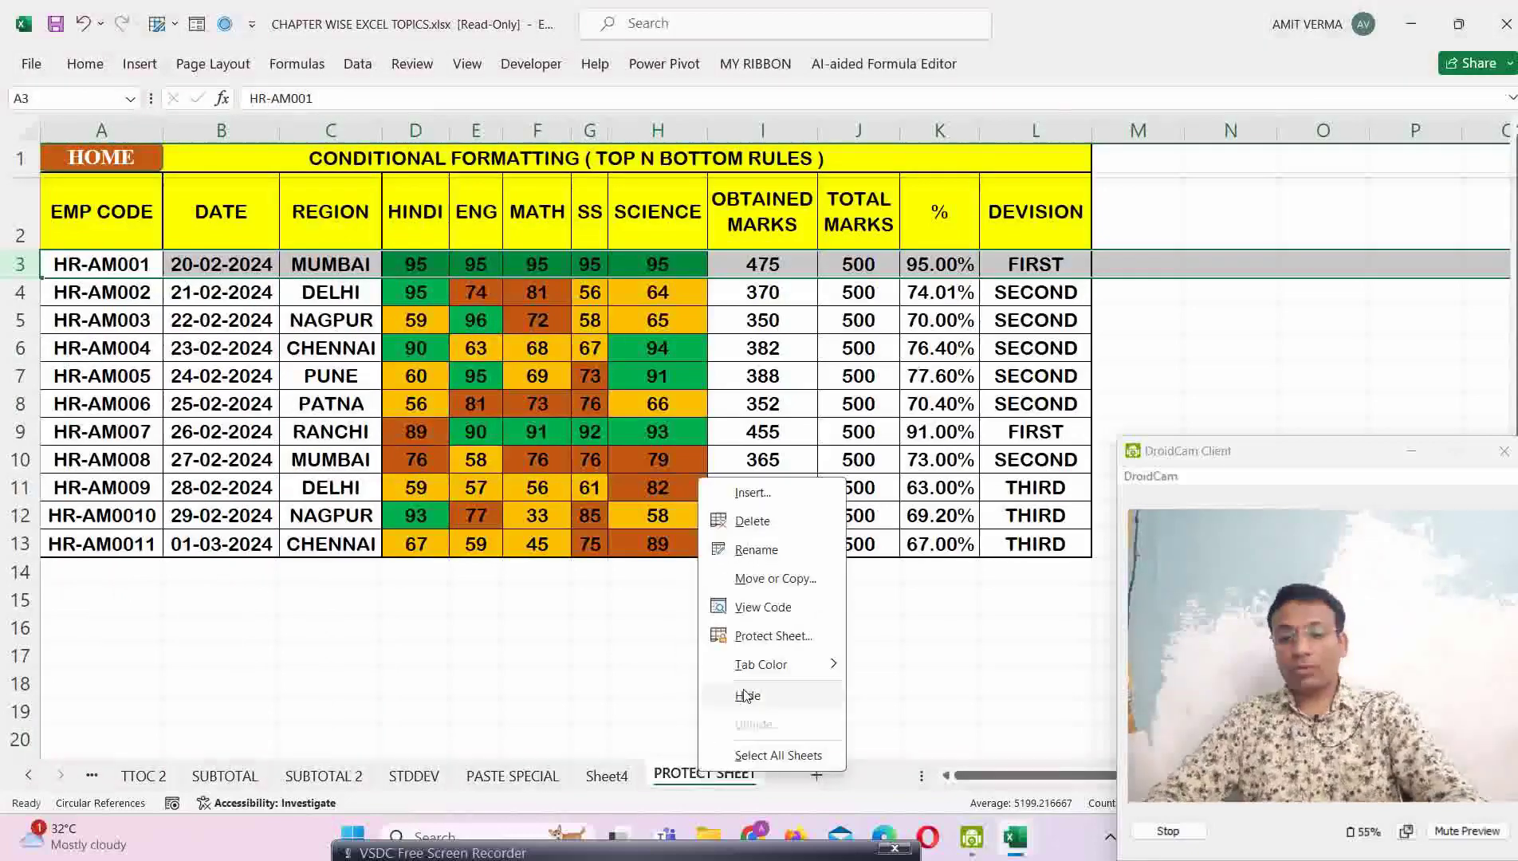
- Protect the sheet with a password, additionally allowing Delete columns and Delete rows
left_click(768, 637)
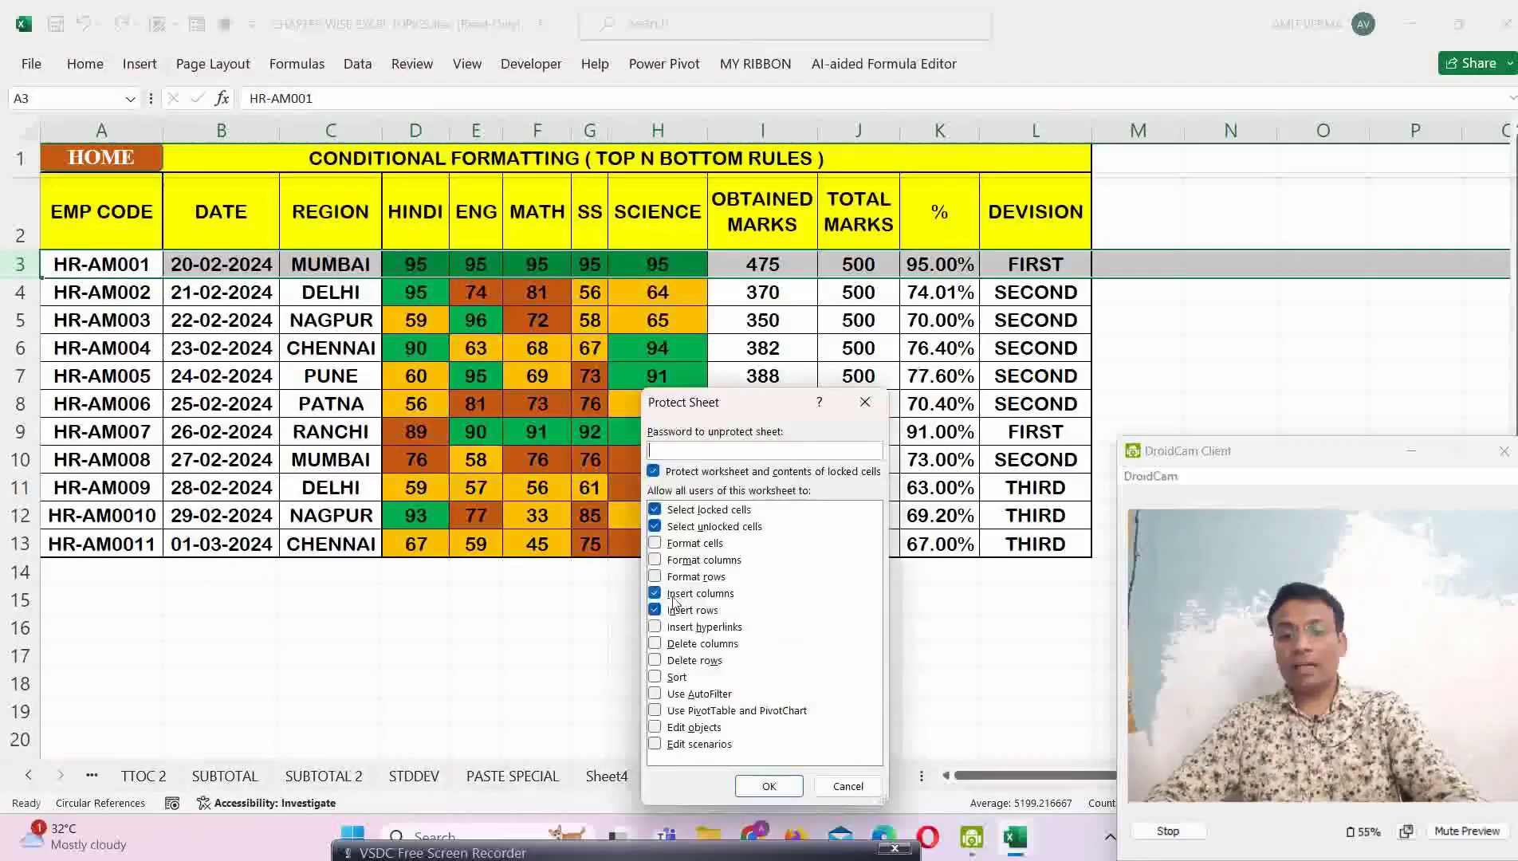
left_click(655, 644)
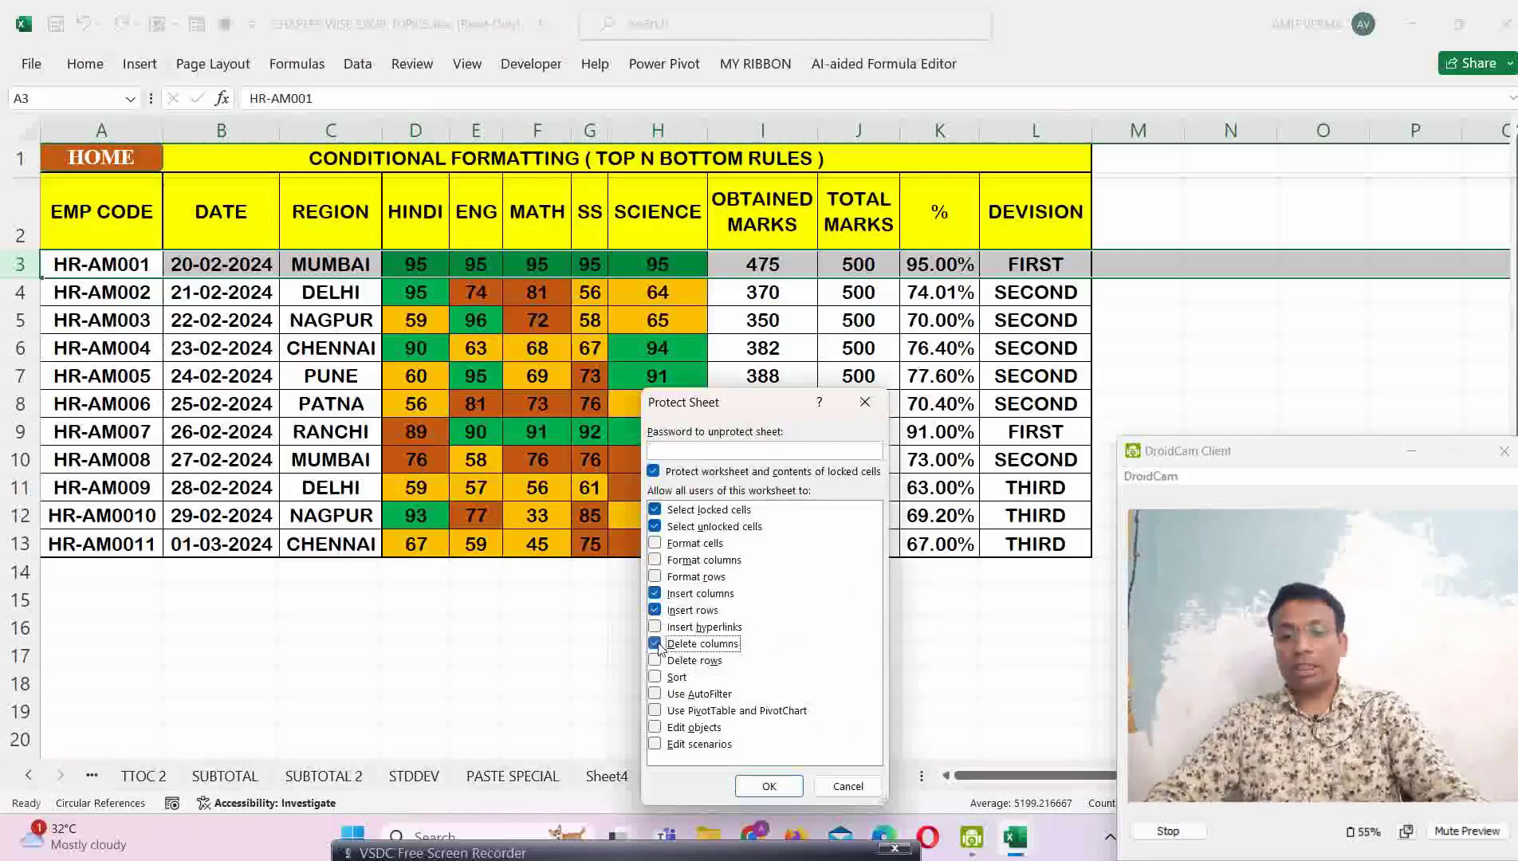
left_click(655, 661)
left_click(701, 451)
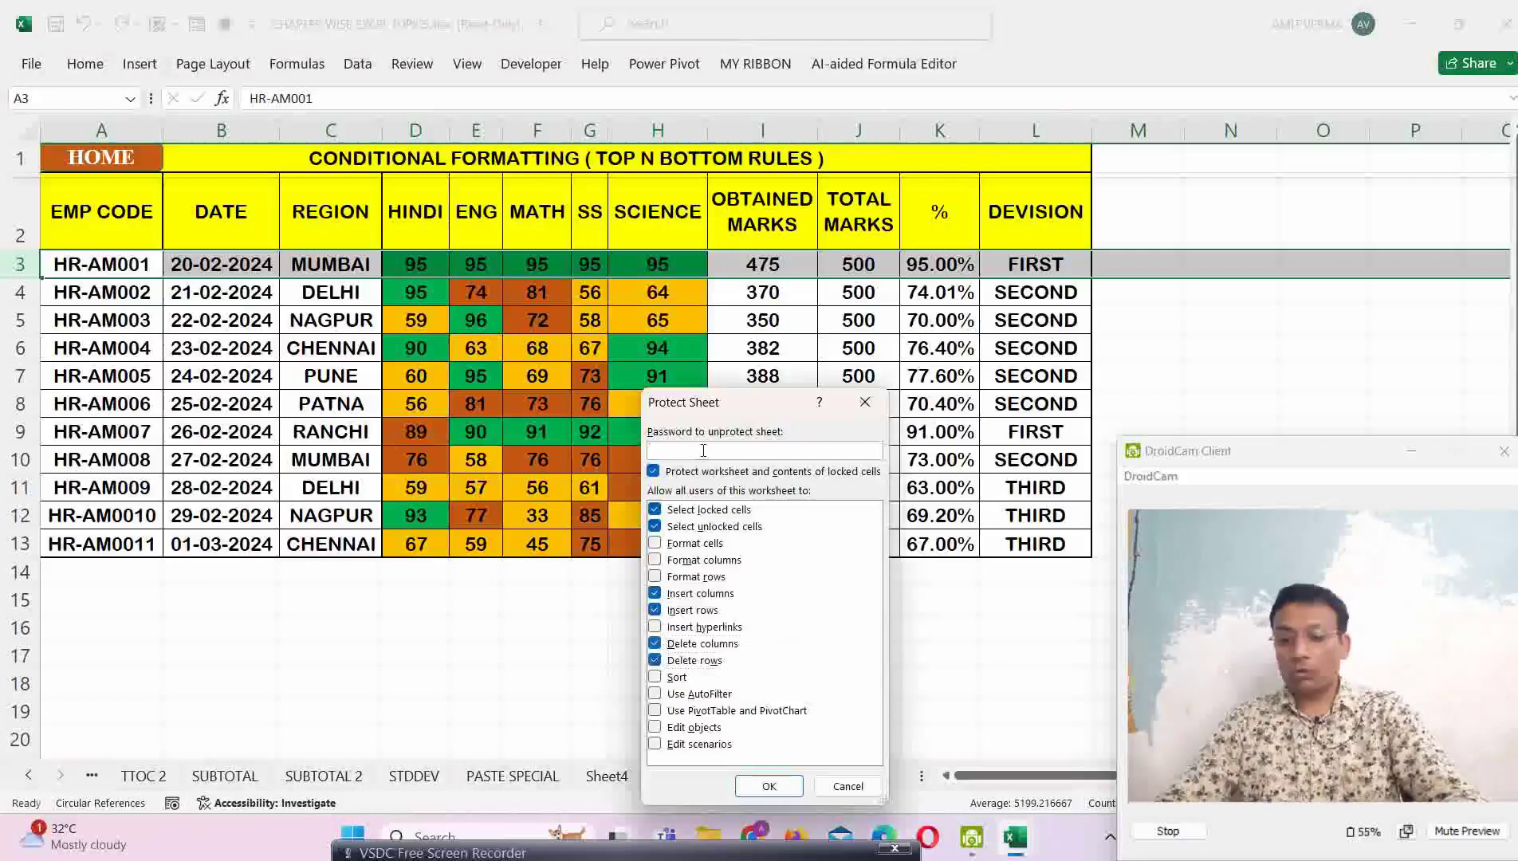
key("Return")
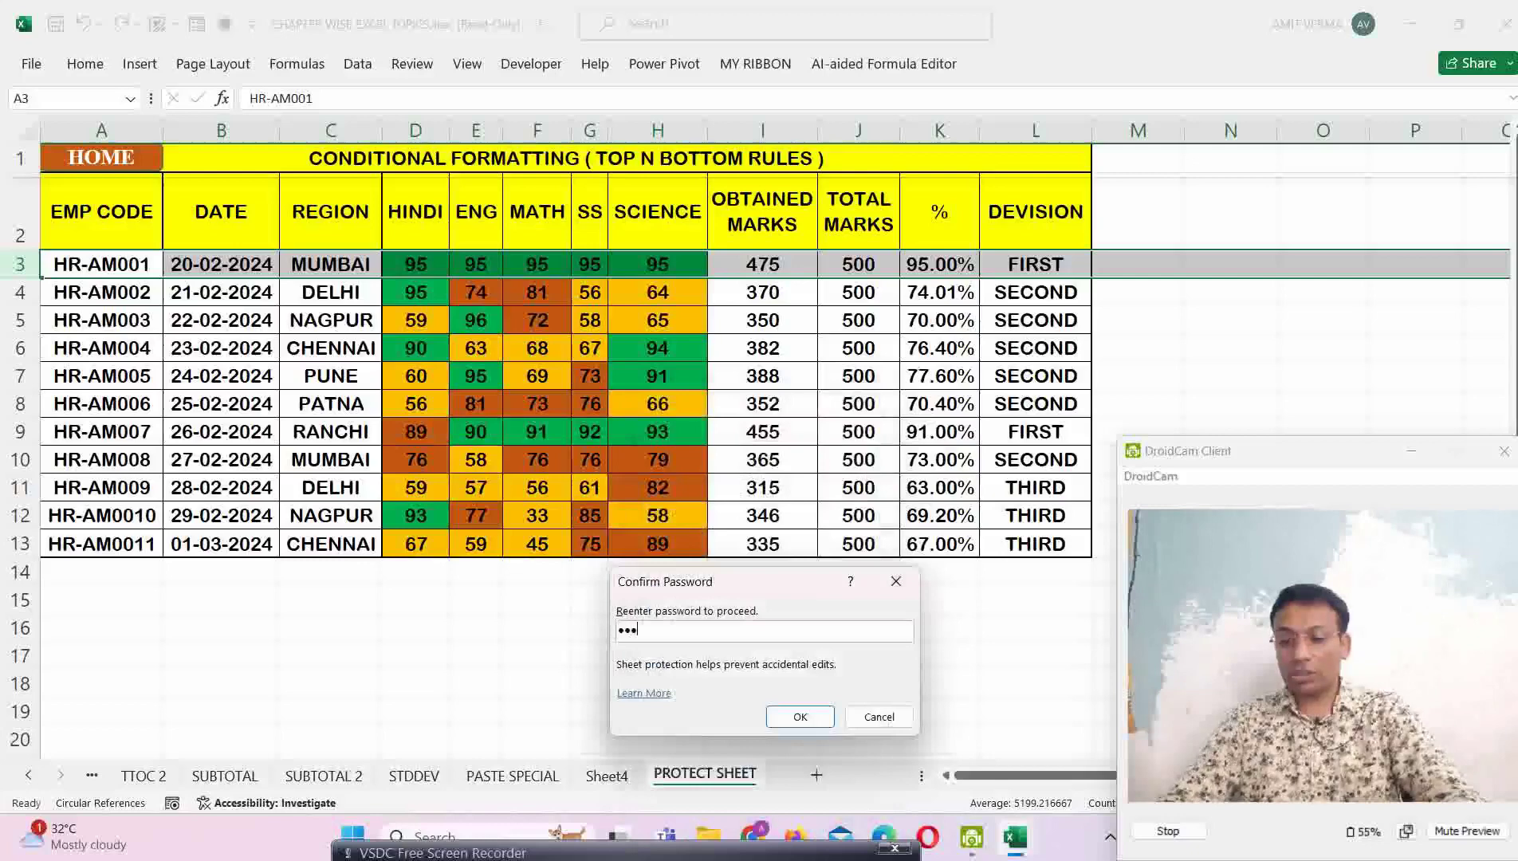
key("Return")
- Verify that Delete is now offered for column C and row 4
left_click(366, 132)
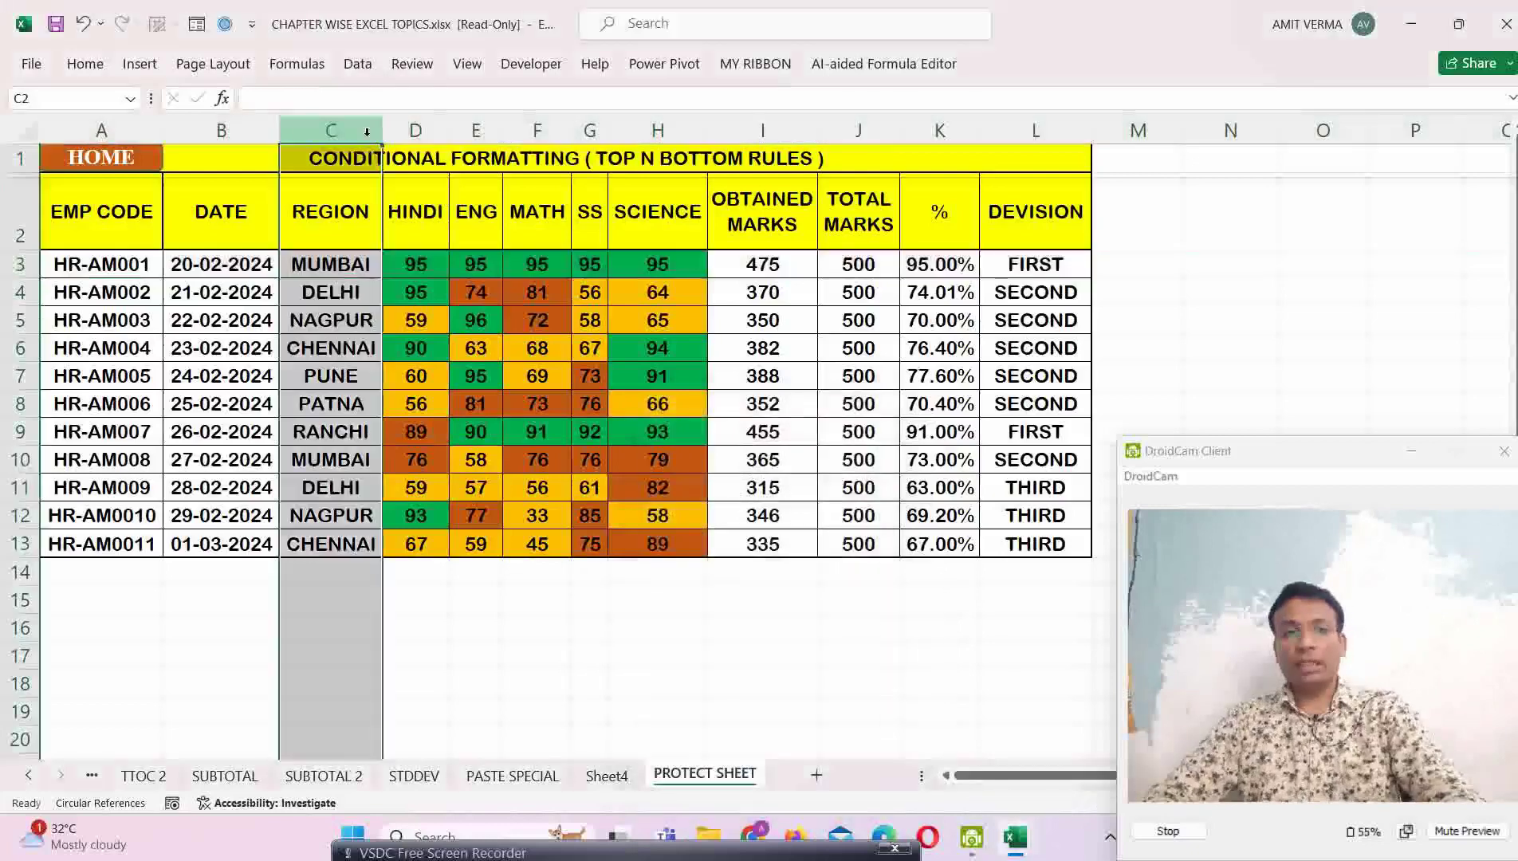
right_click(368, 135)
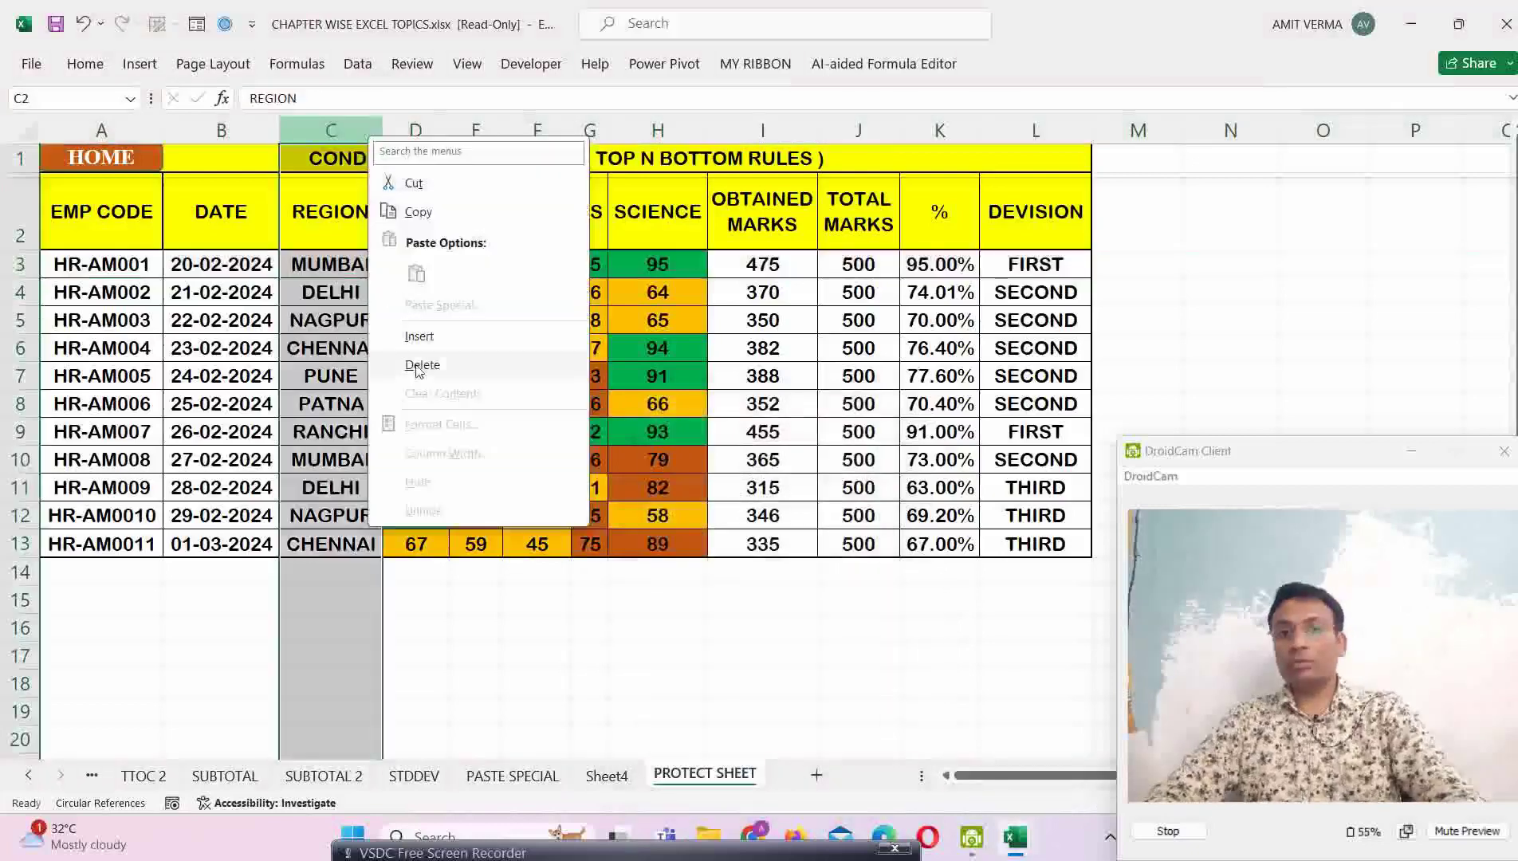
key("Escape")
left_click(20, 292)
right_click(16, 296)
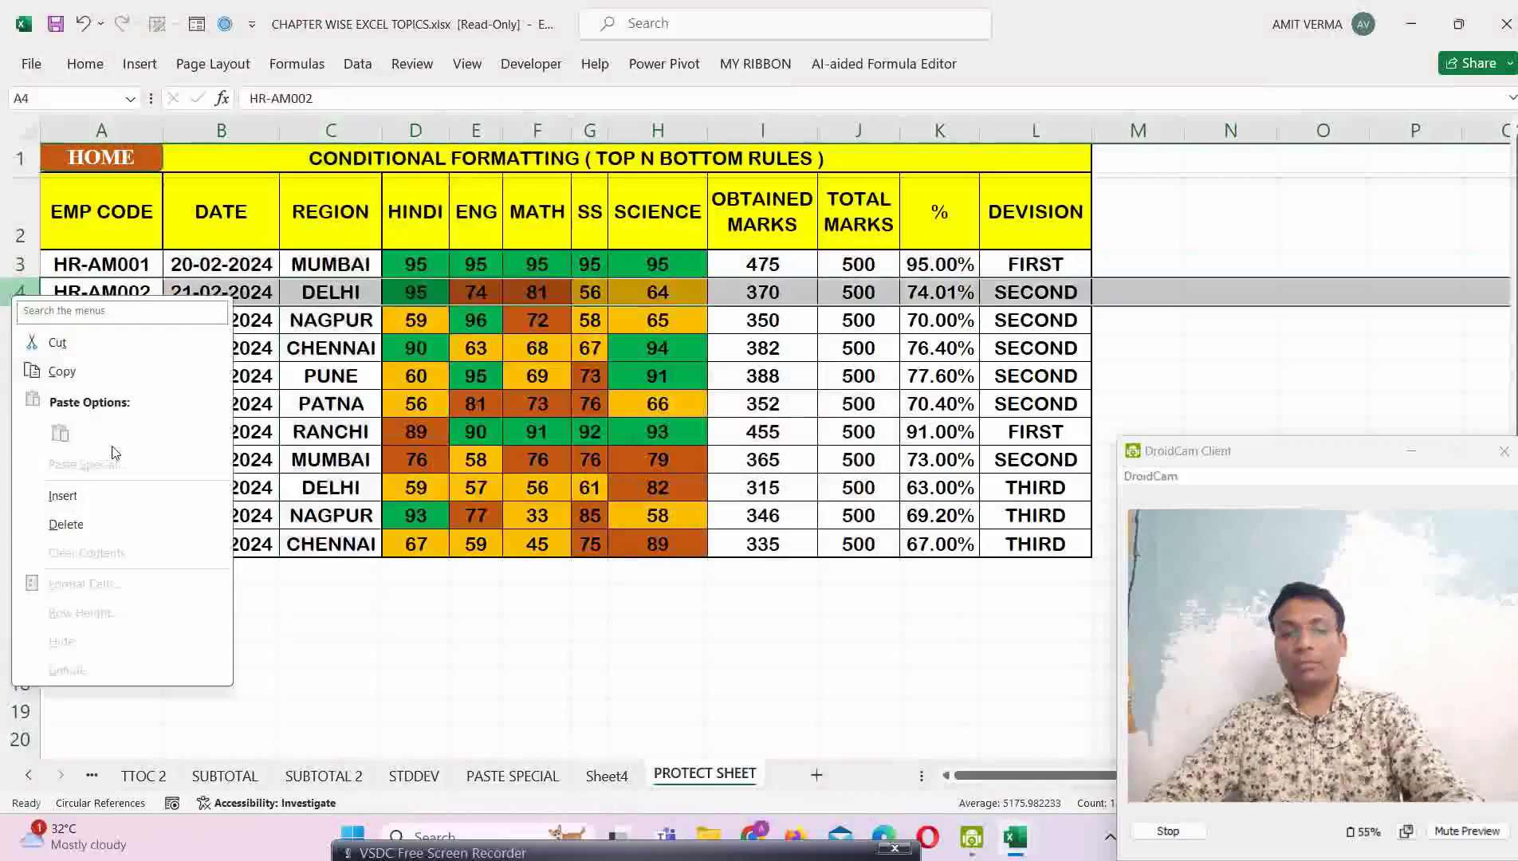
left_click(336, 473)
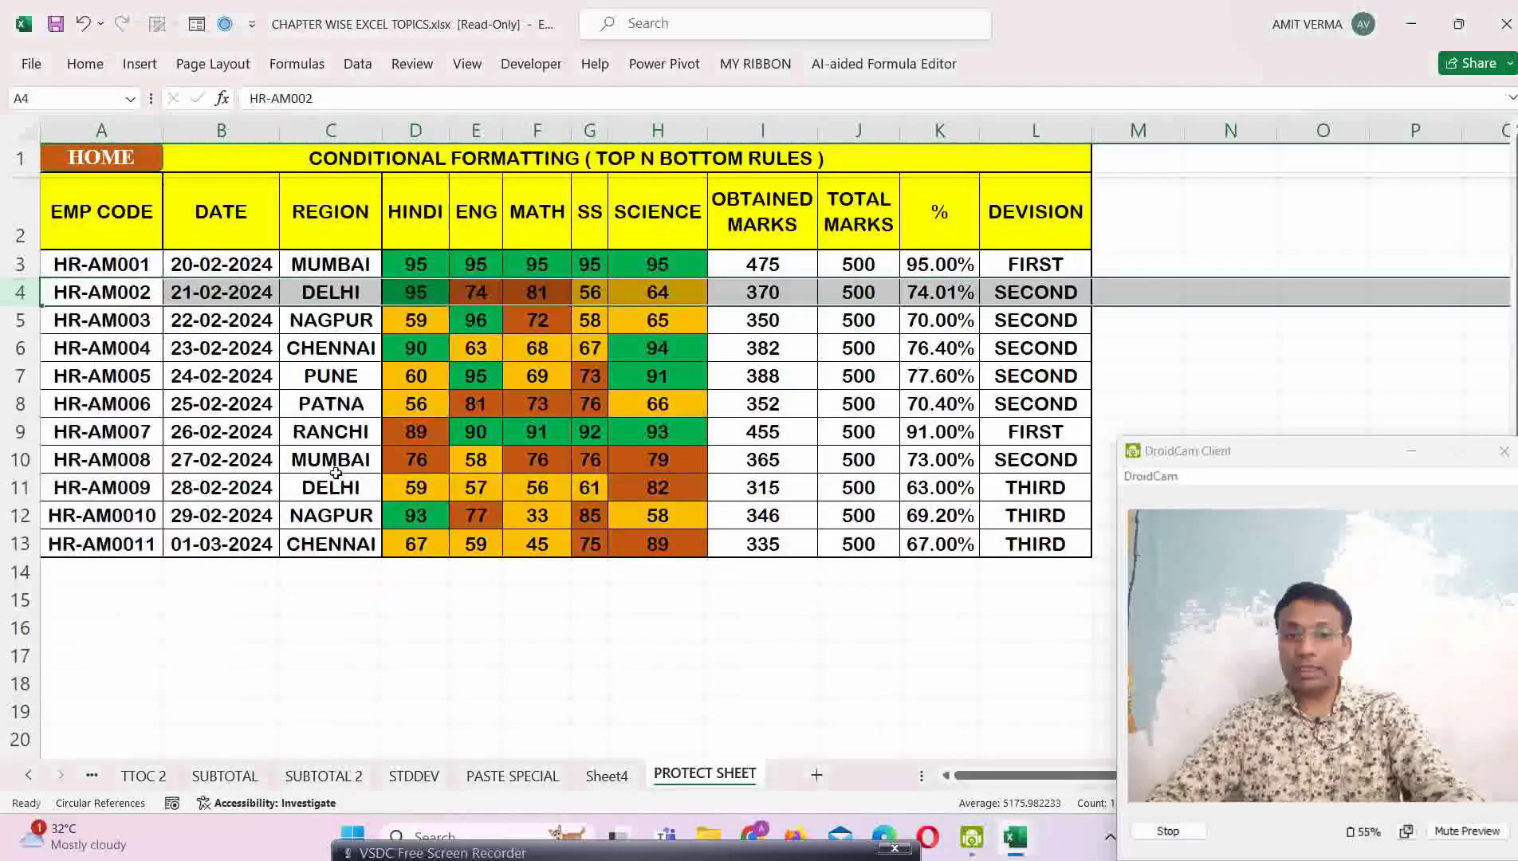
left_click(698, 712)
right_click(700, 777)
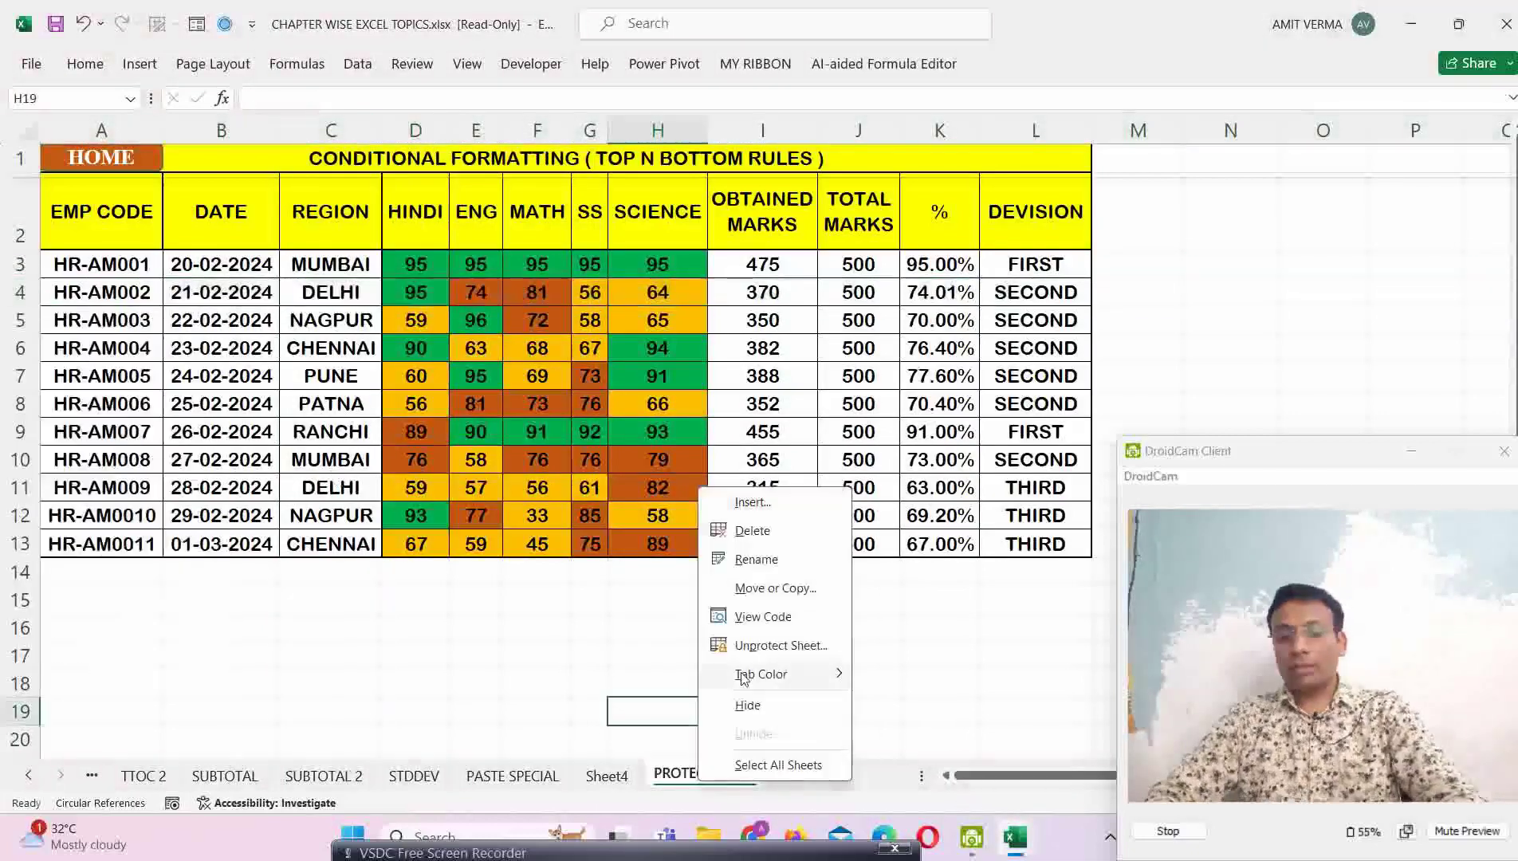
- Unprotect the sheet with its password and confirm column C's full edit options return
left_click(757, 647)
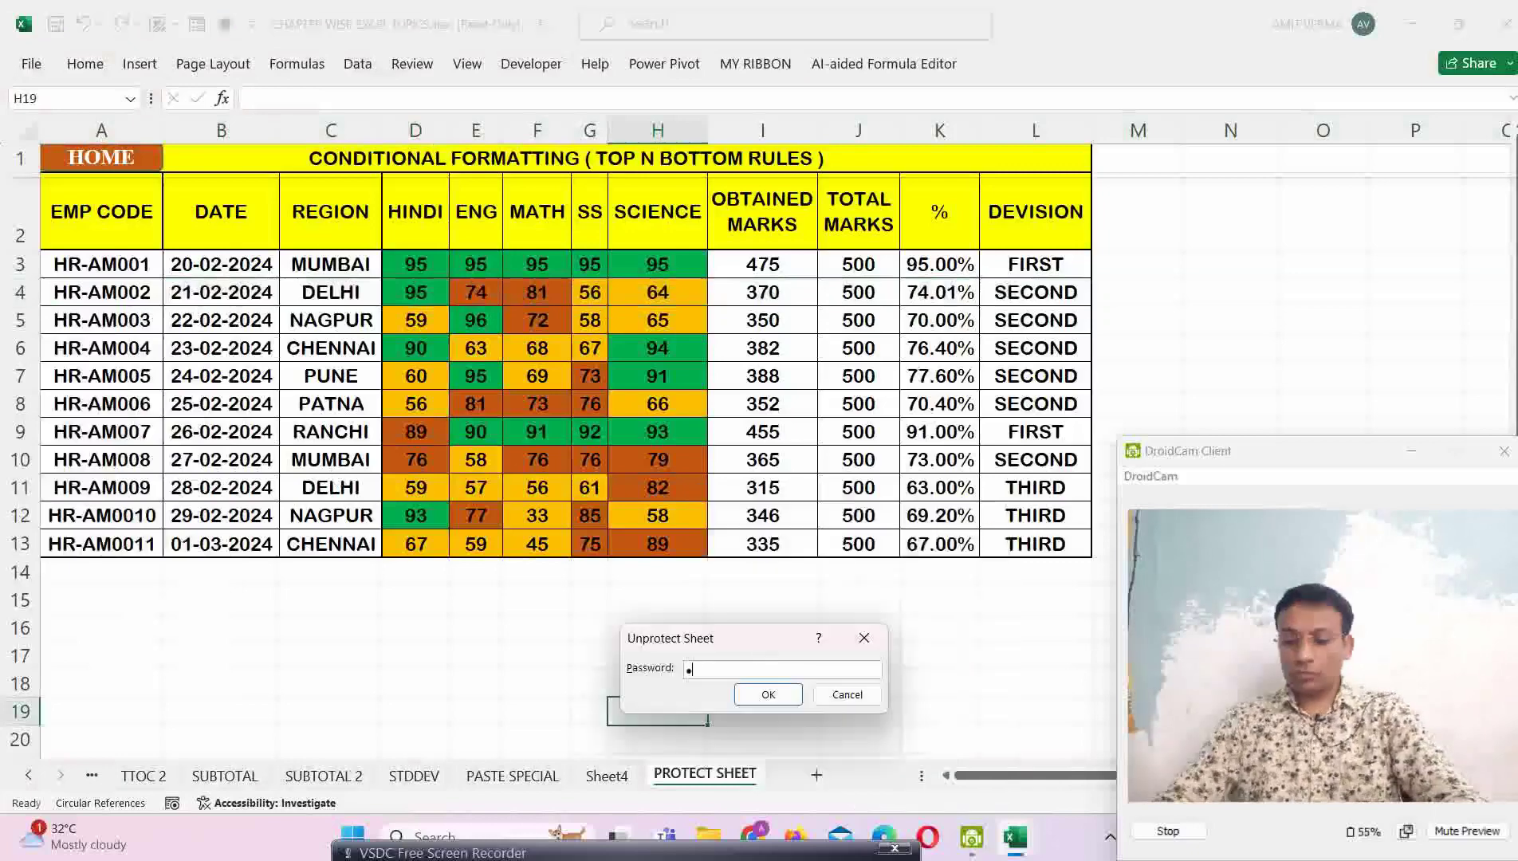
key("Return")
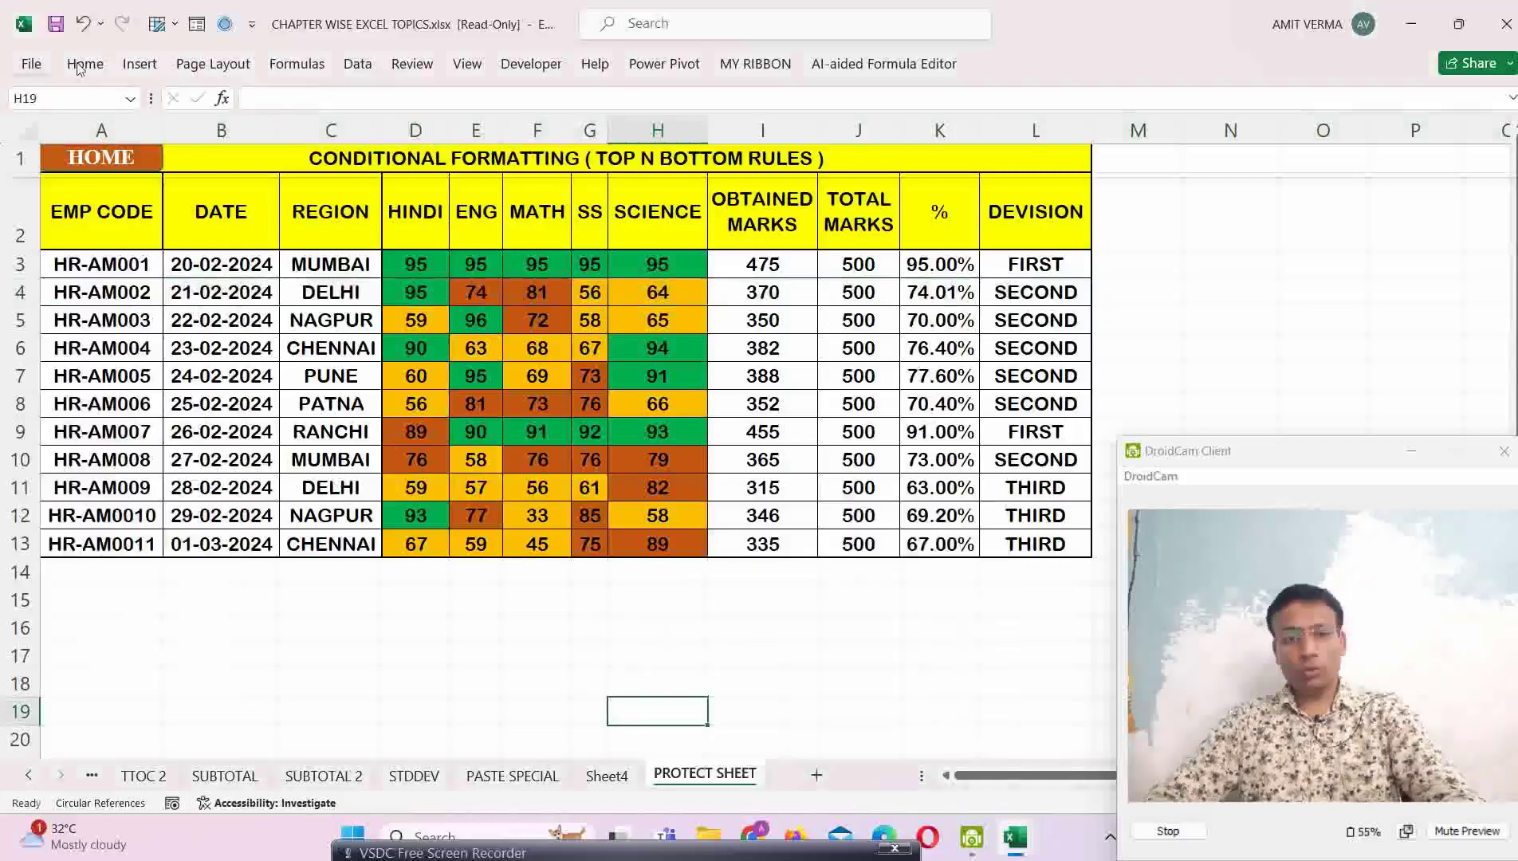
left_click(330, 130)
right_click(332, 132)
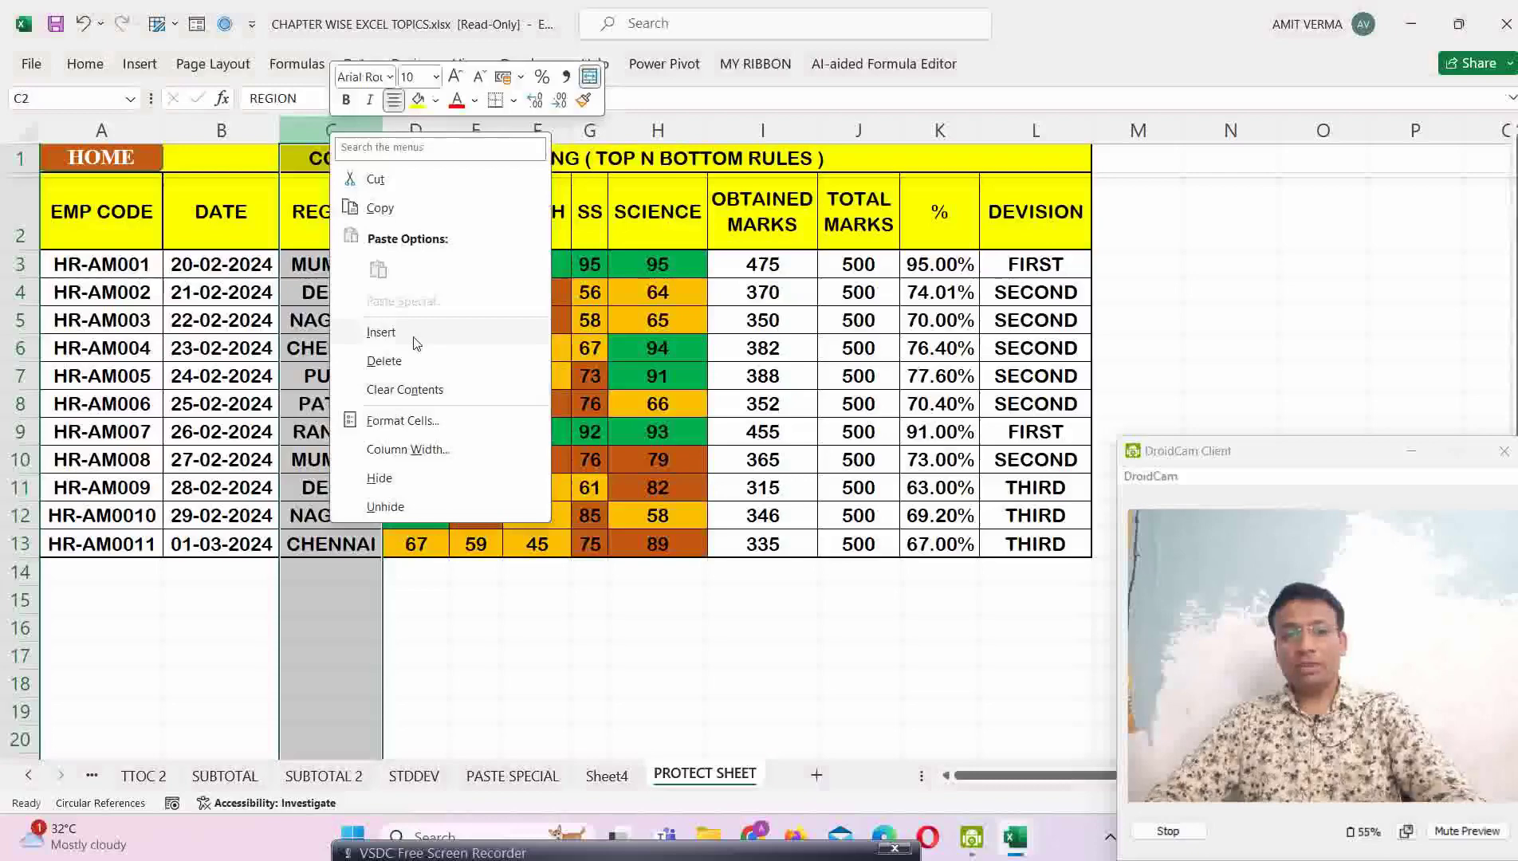
left_click(658, 376)
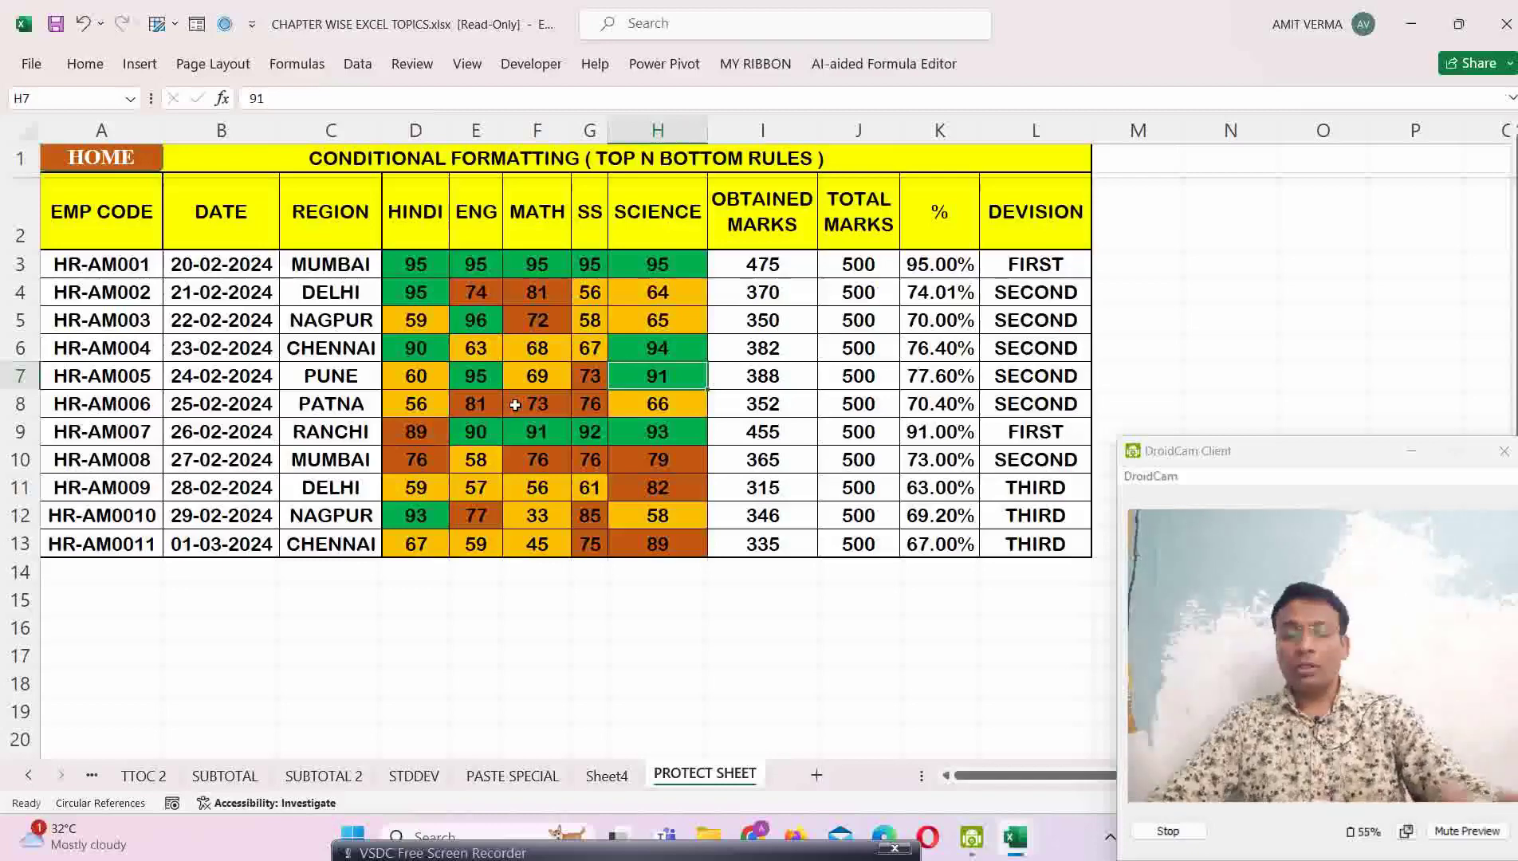
- Select the marks table, protect the sheet with a password, and try editing the date in B3
left_click(327, 292)
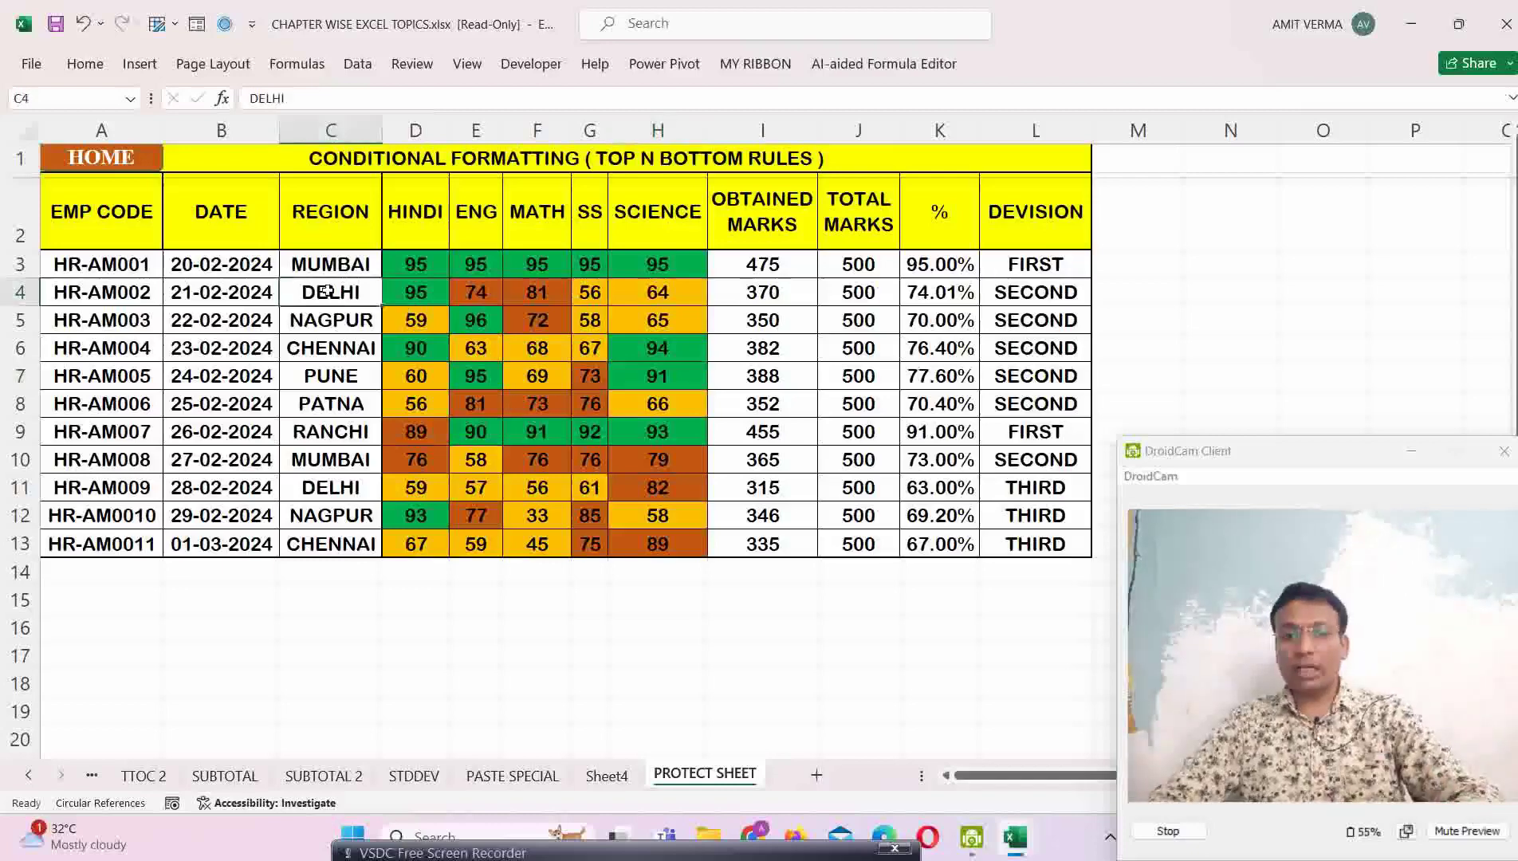
key("ctrl+a")
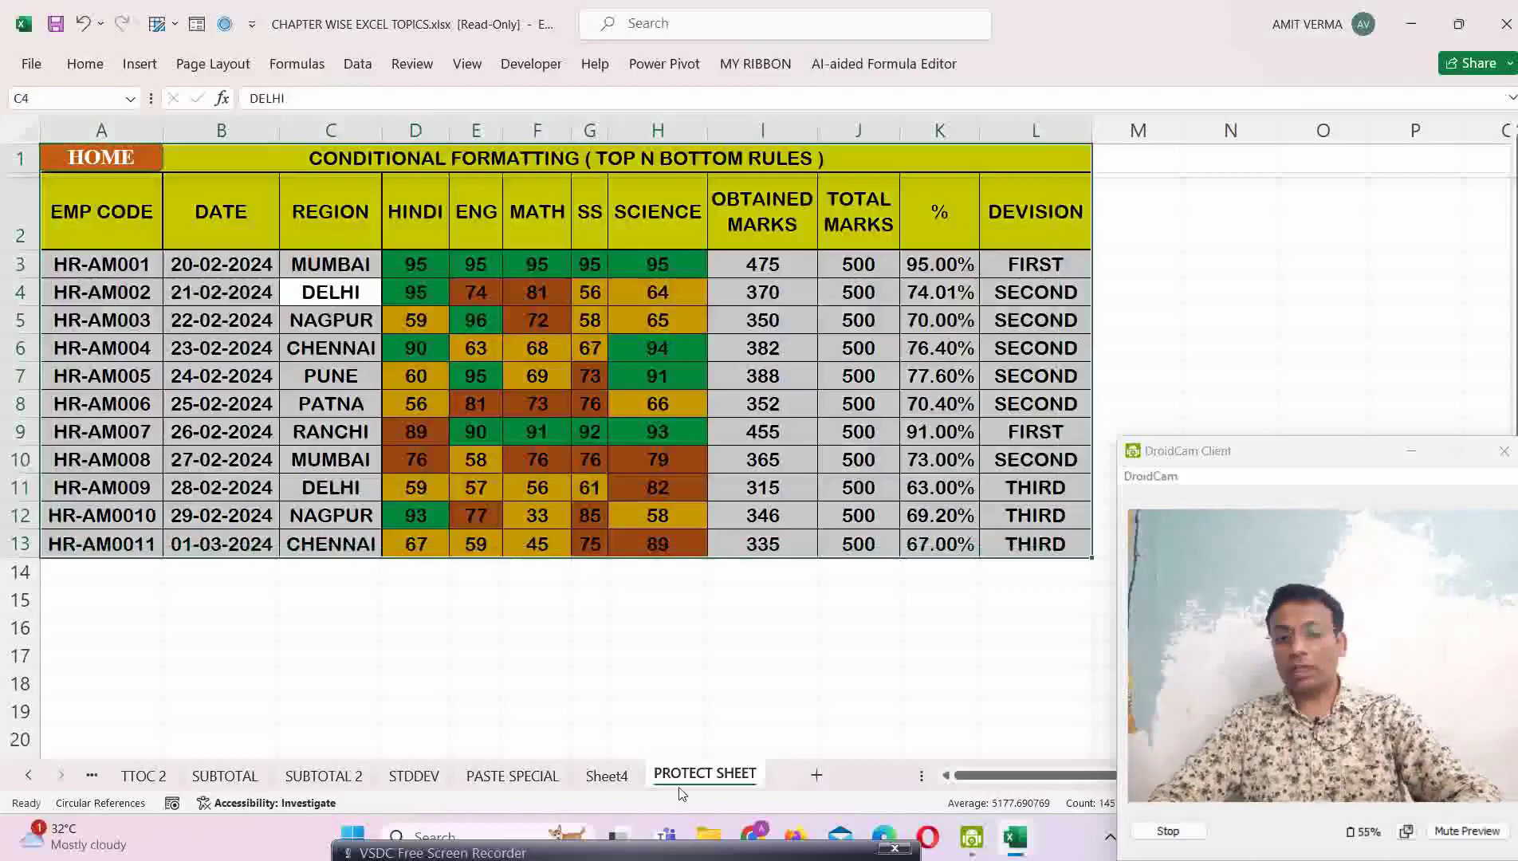
right_click(680, 791)
left_click(749, 643)
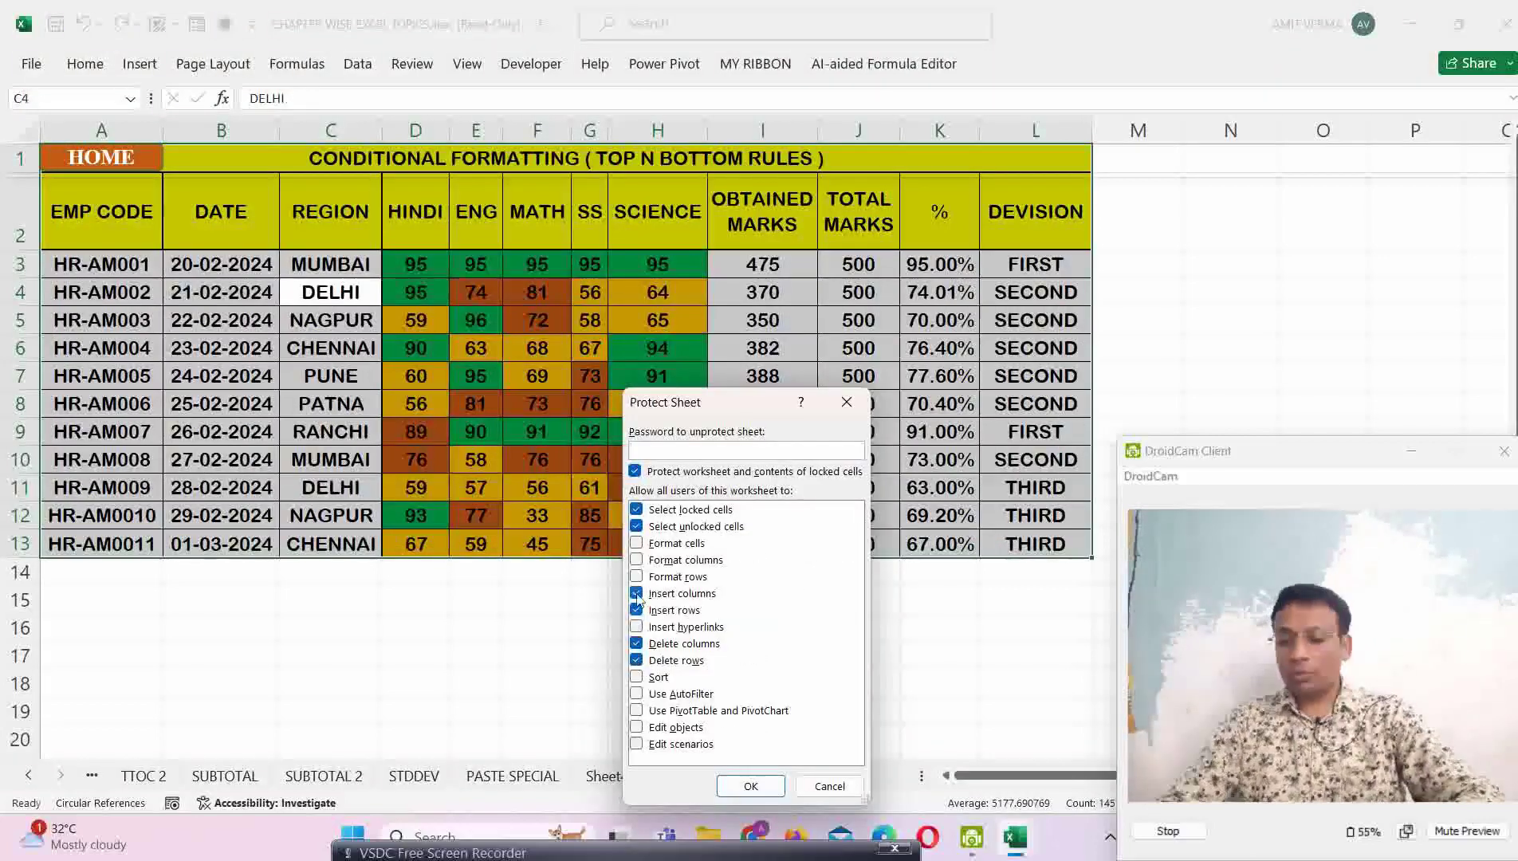
key("Return")
type("1")
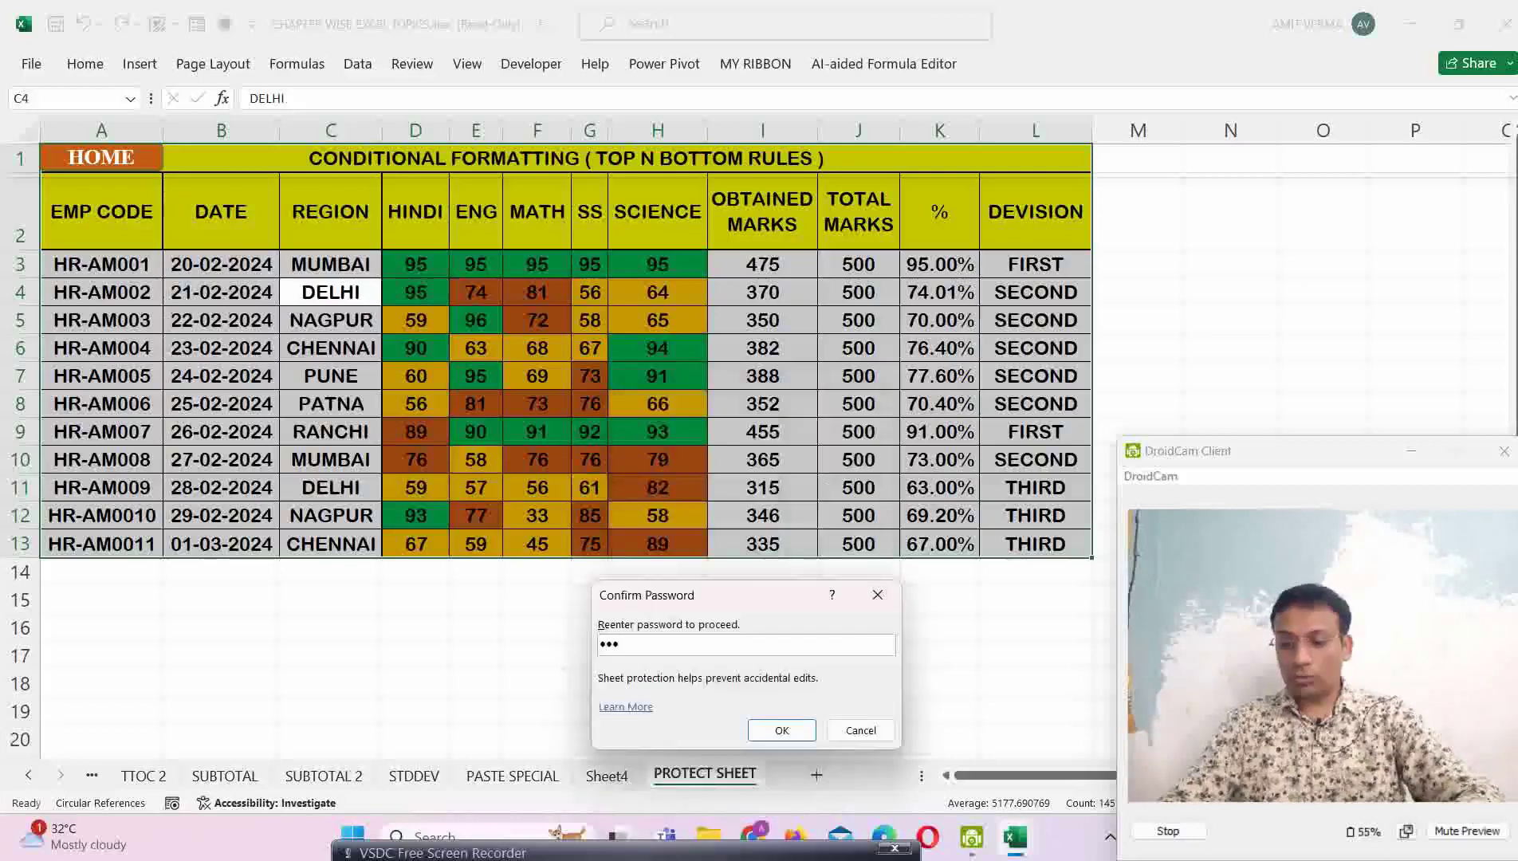
key("Return")
left_click(229, 281)
double_click(226, 274)
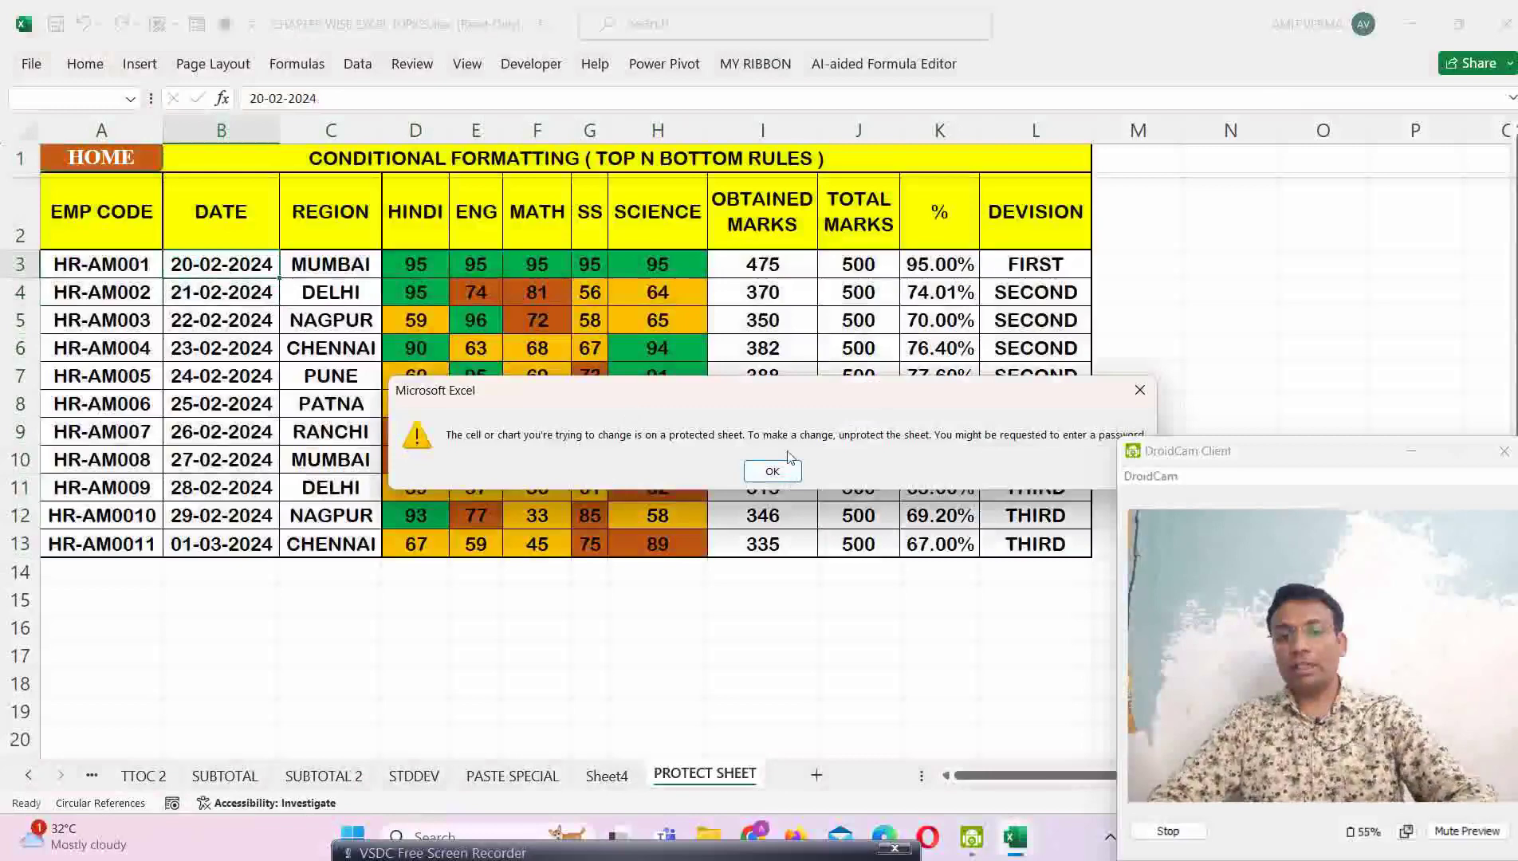
- Confirm the total marks cell J11 refuses edits and dismiss the warning
left_click(772, 471)
left_click(852, 217)
key("ctrl+Down")
double_click(852, 486)
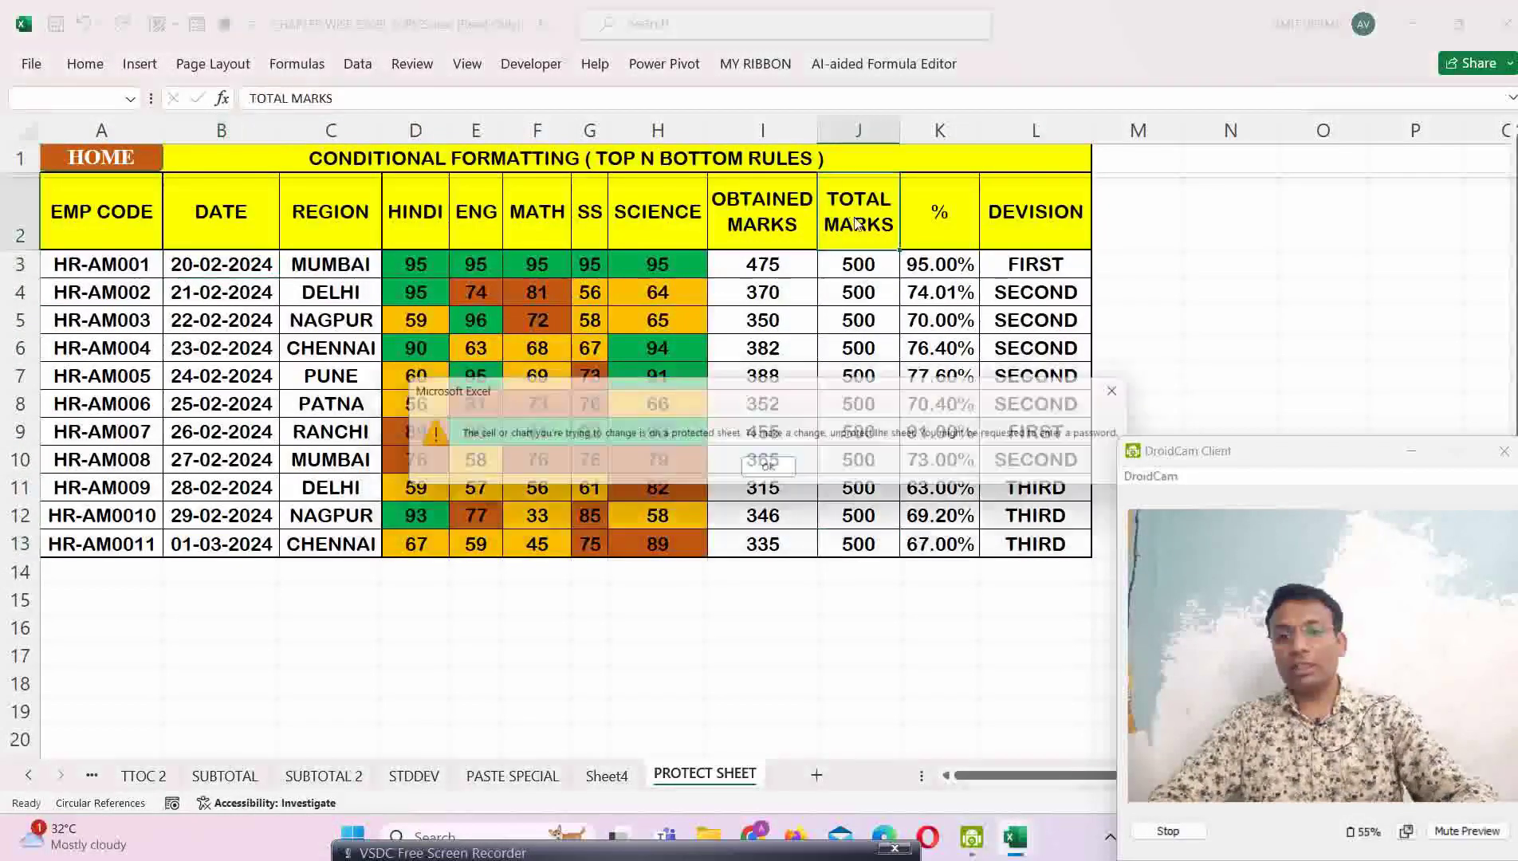
left_click(773, 471)
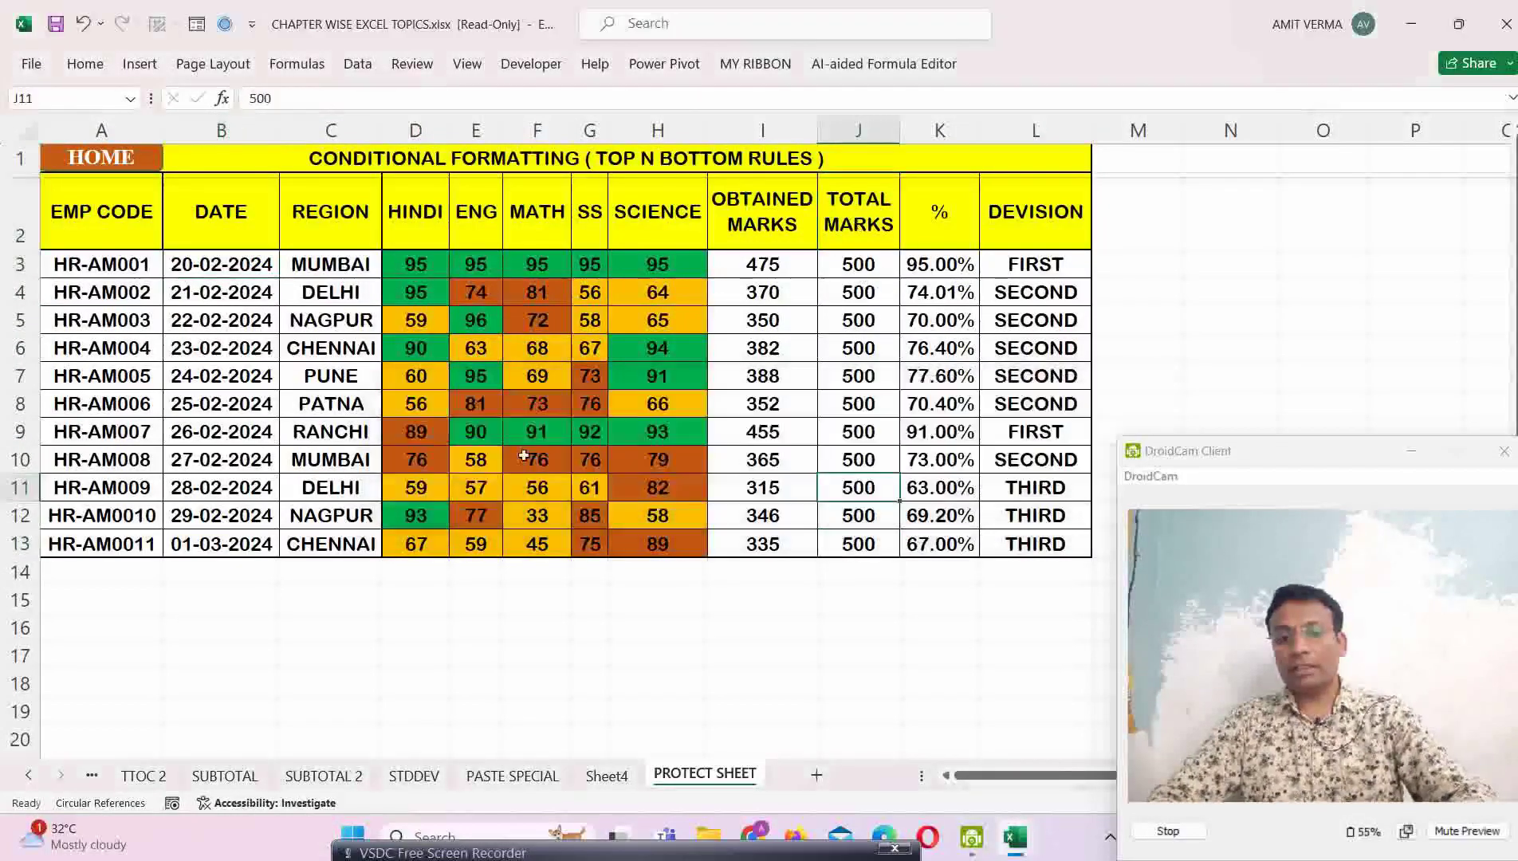
- Select score cells D3:H12 and view the Home > Format options without changing anything
left_click(537, 459)
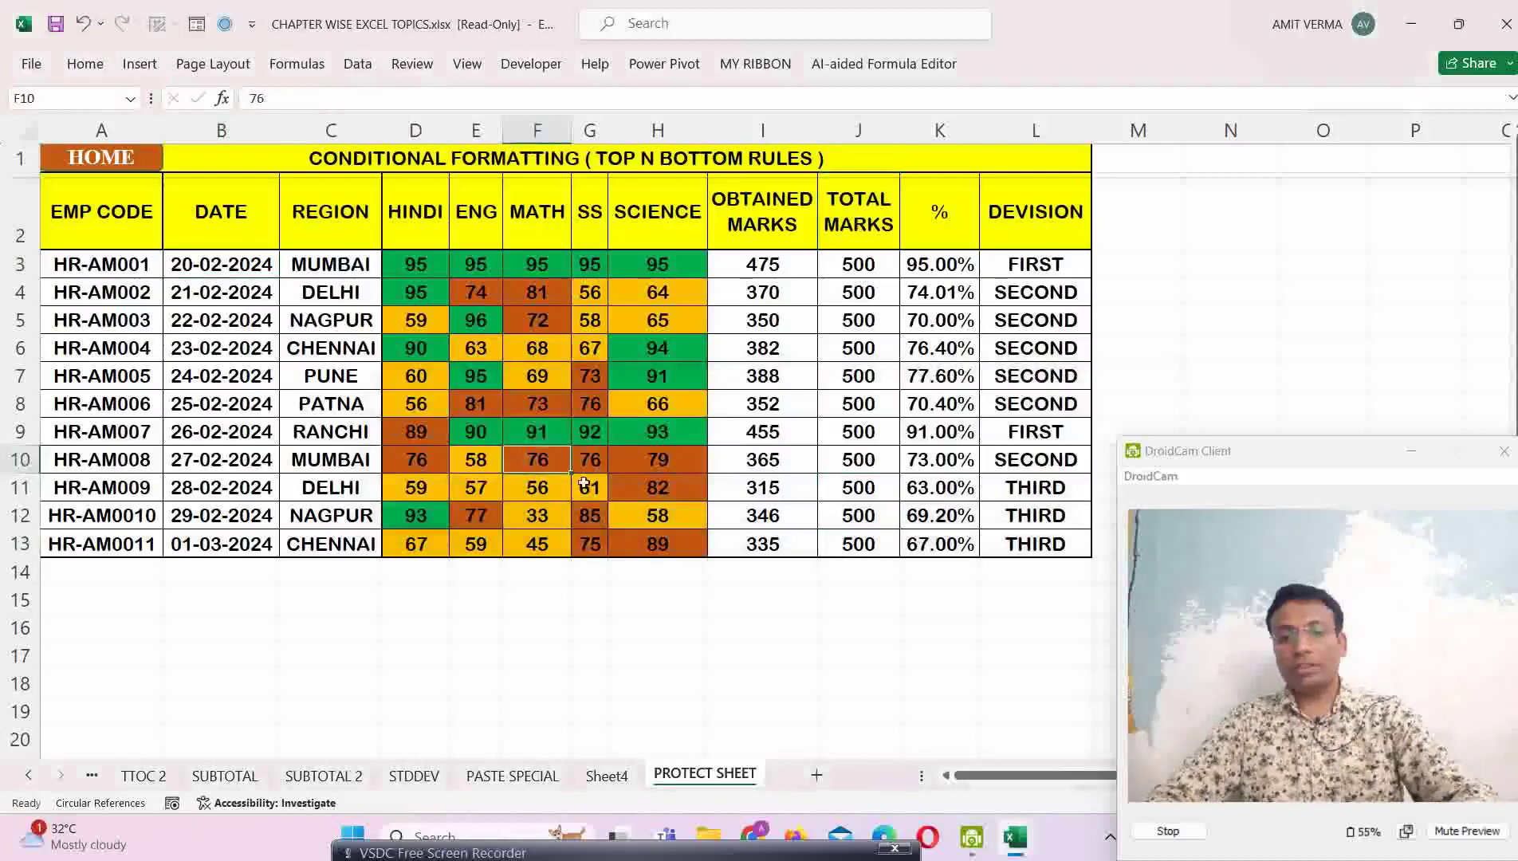
mouse_move(415, 264)
left_mouse_down()
mouse_move(646, 519)
mouse_move(642, 545)
left_mouse_up()
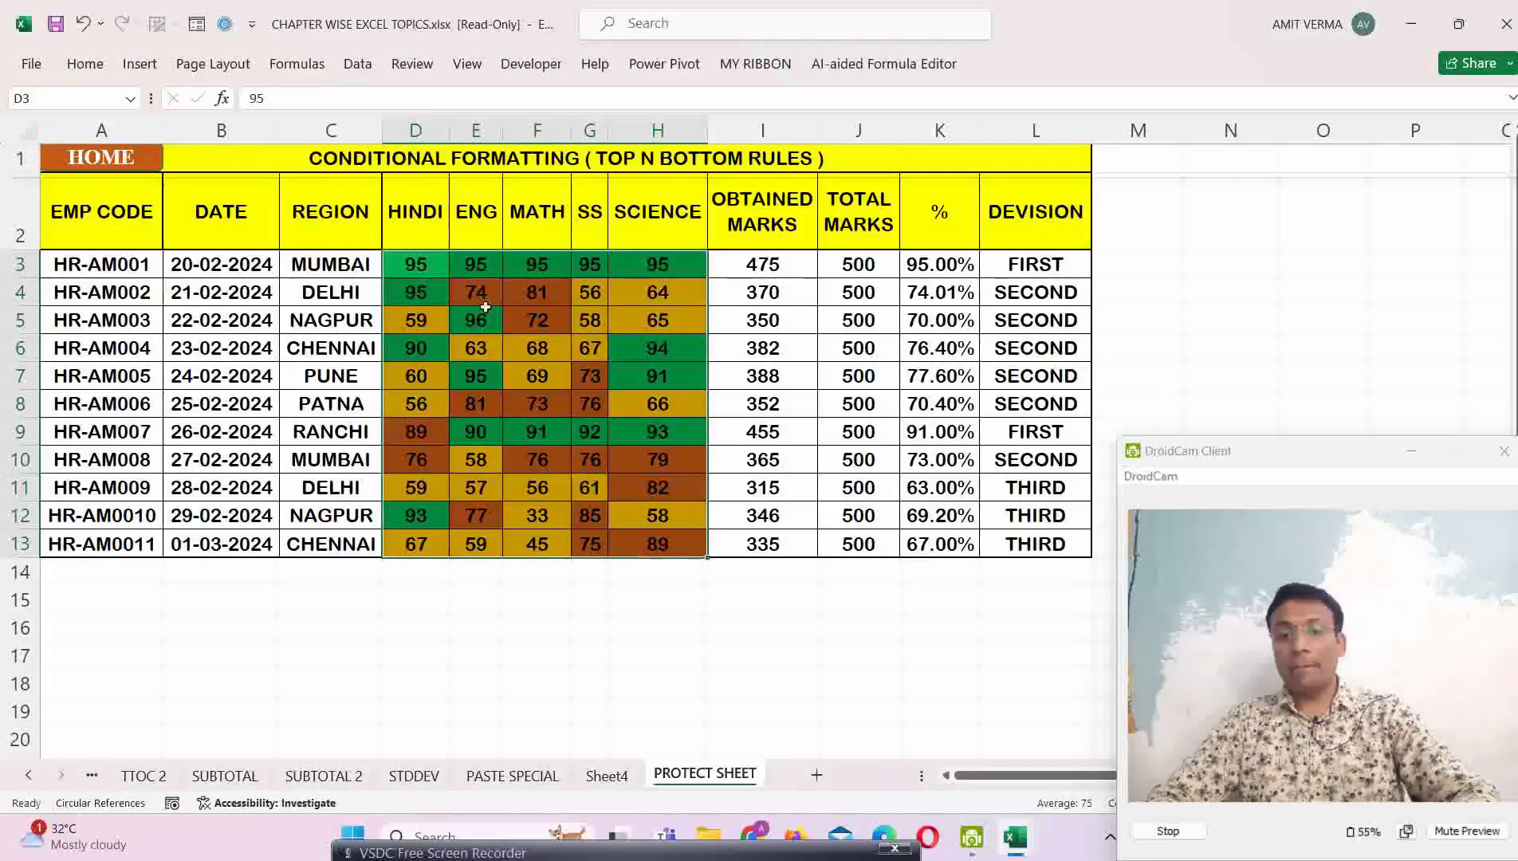
left_click(86, 63)
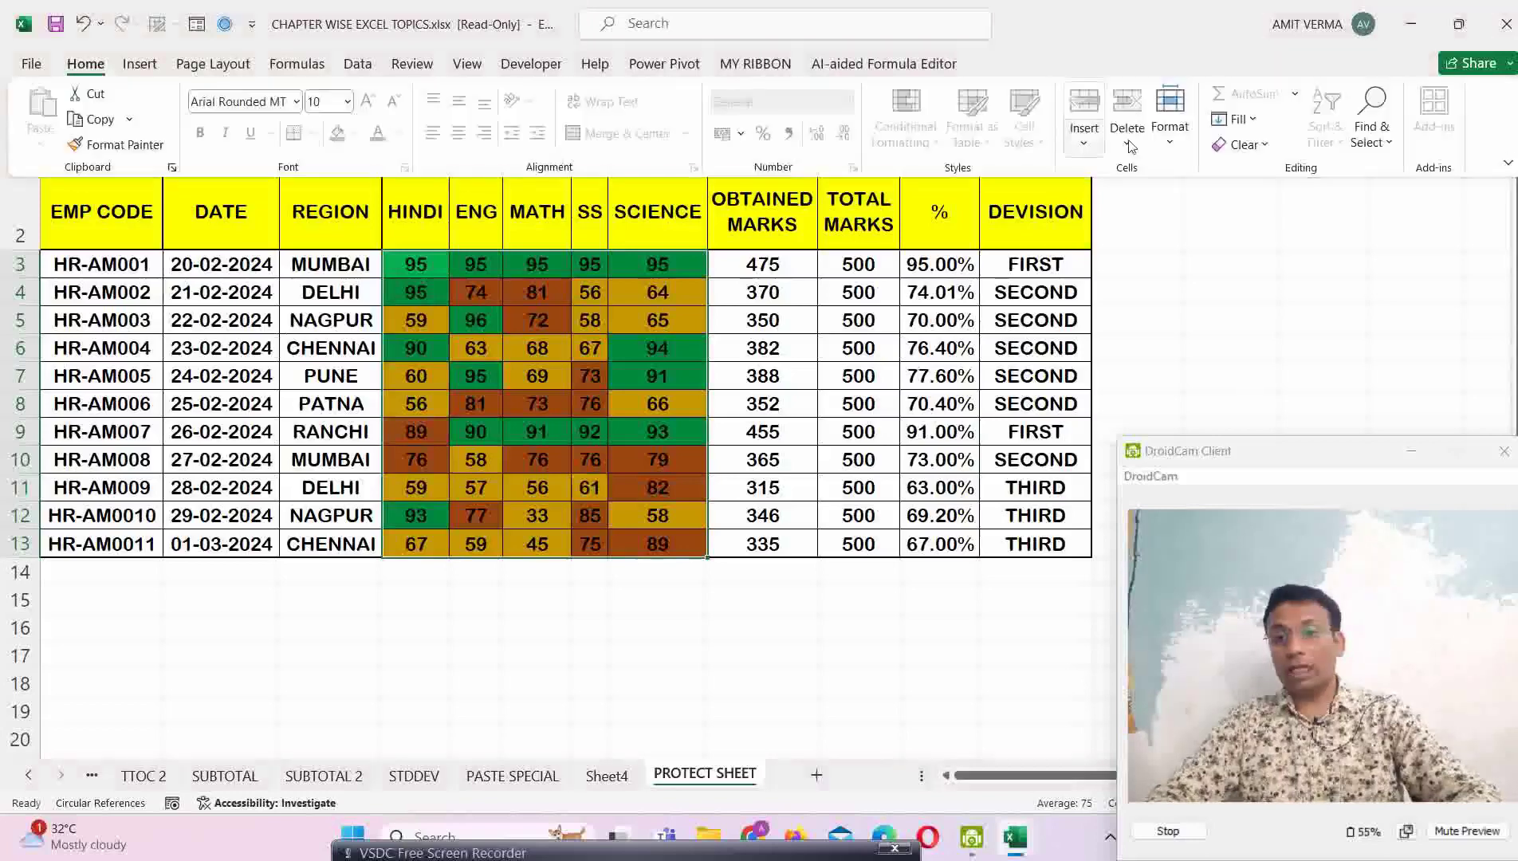
left_click(1169, 112)
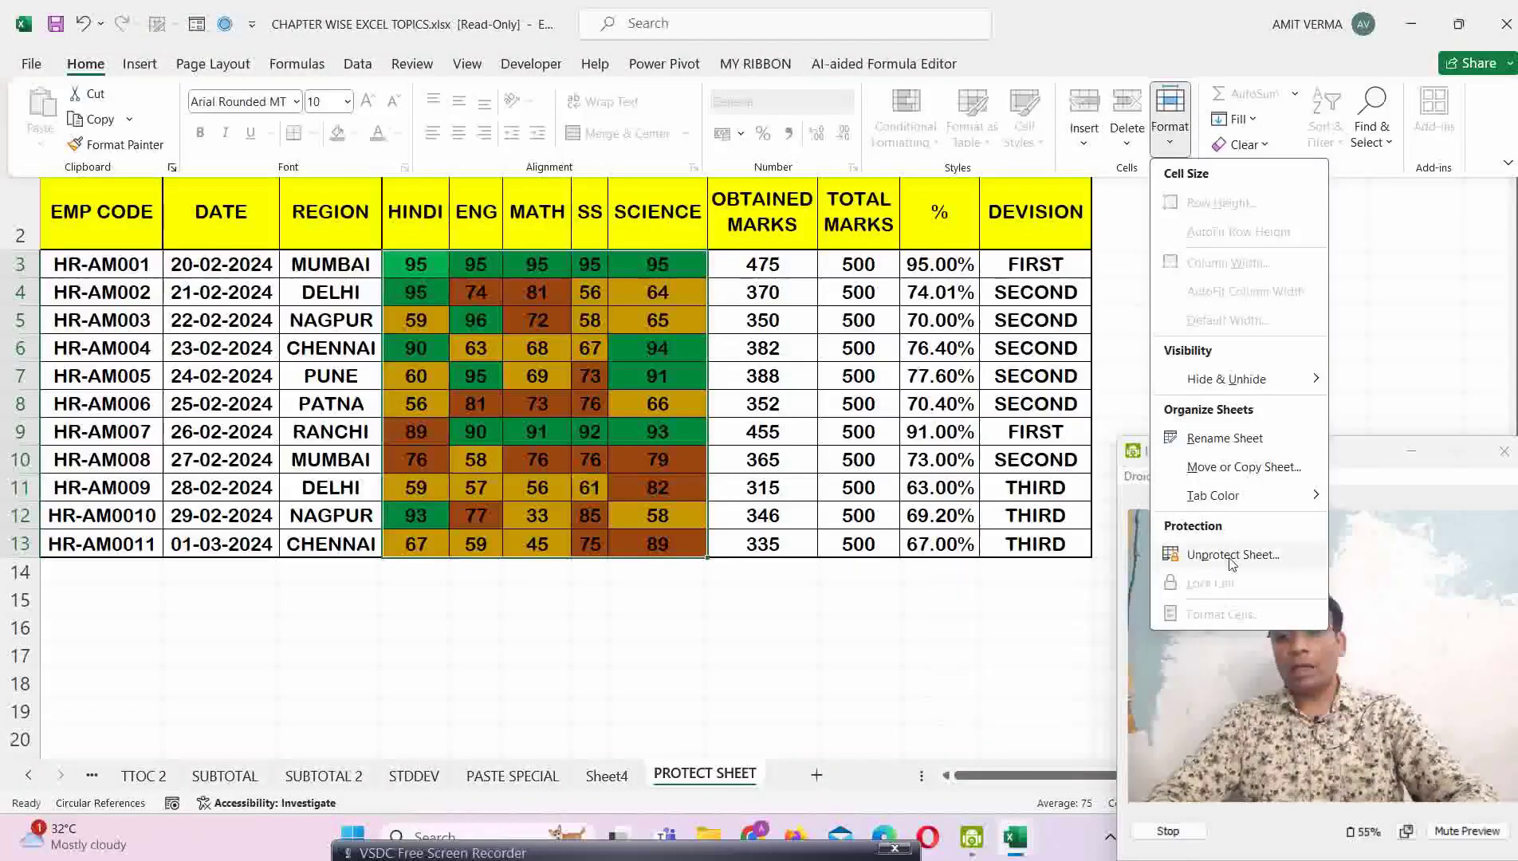
left_click(1231, 562)
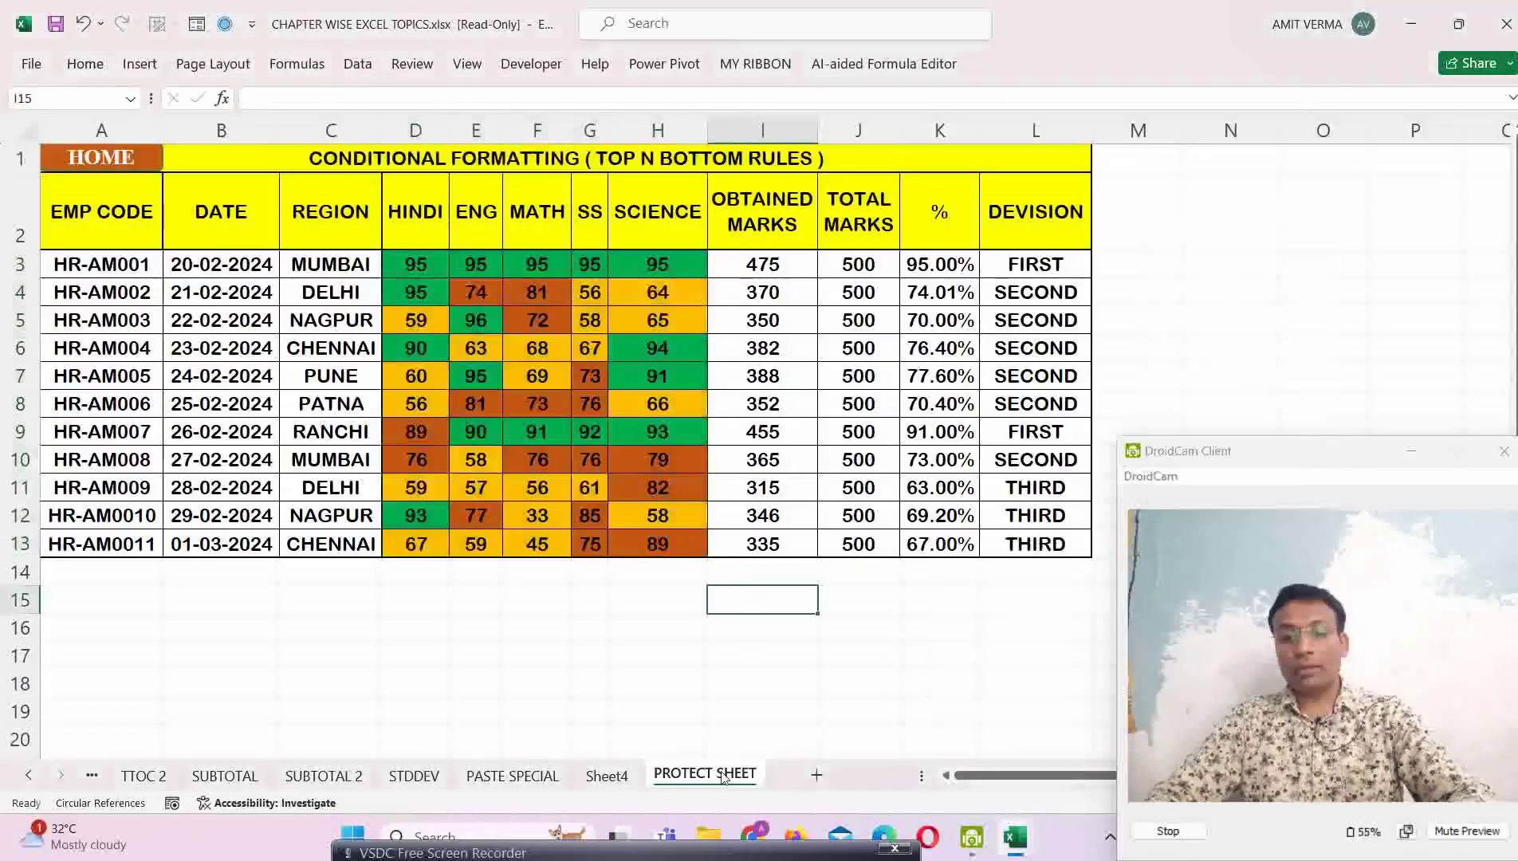
- Unprotect the PROTECT SHEET worksheet with its password
right_click(725, 773)
left_click(801, 635)
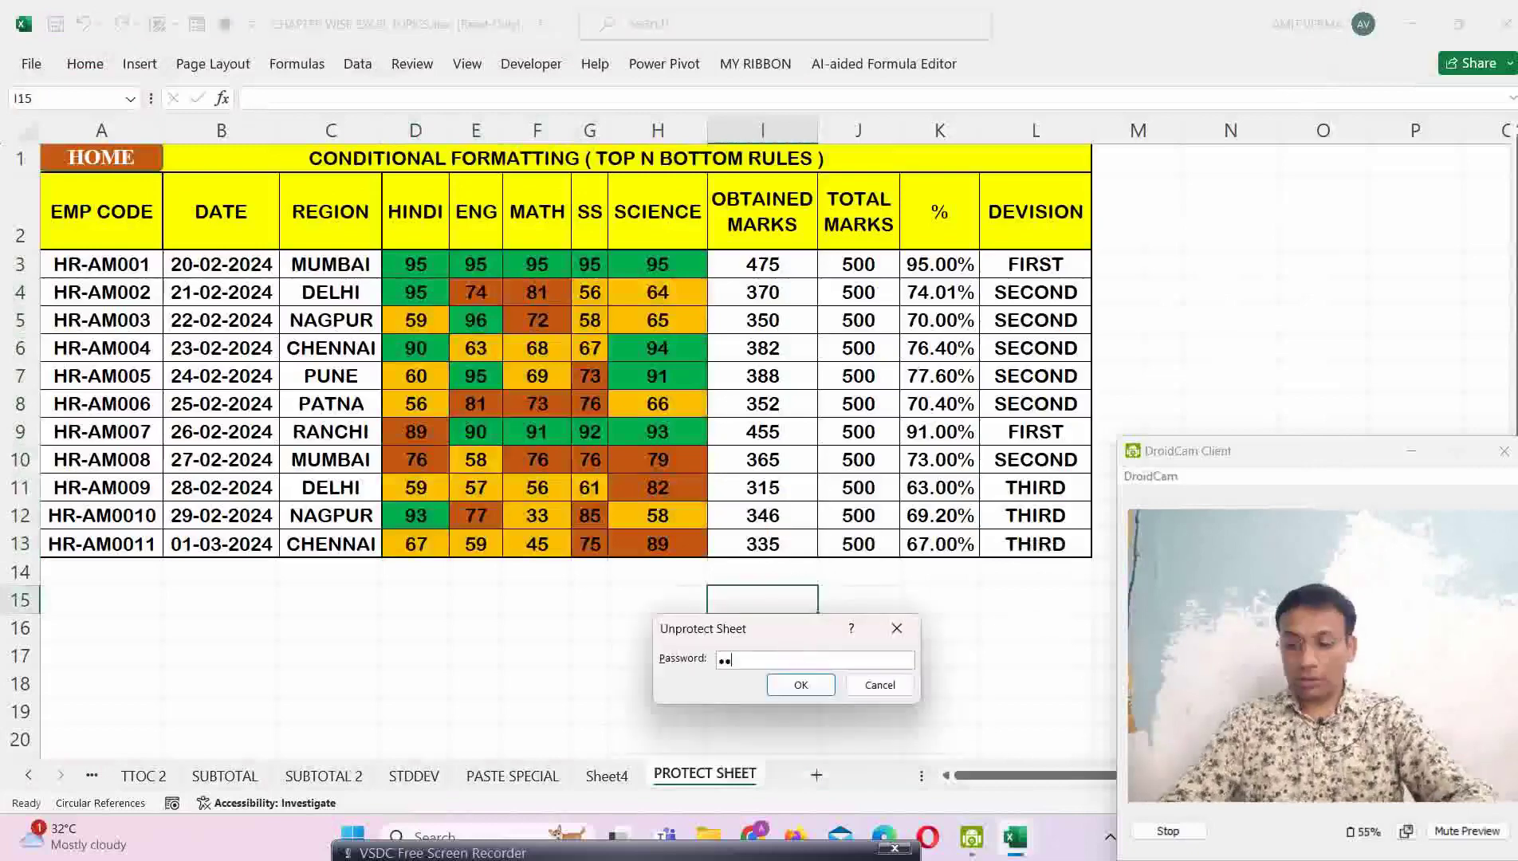
key("Return")
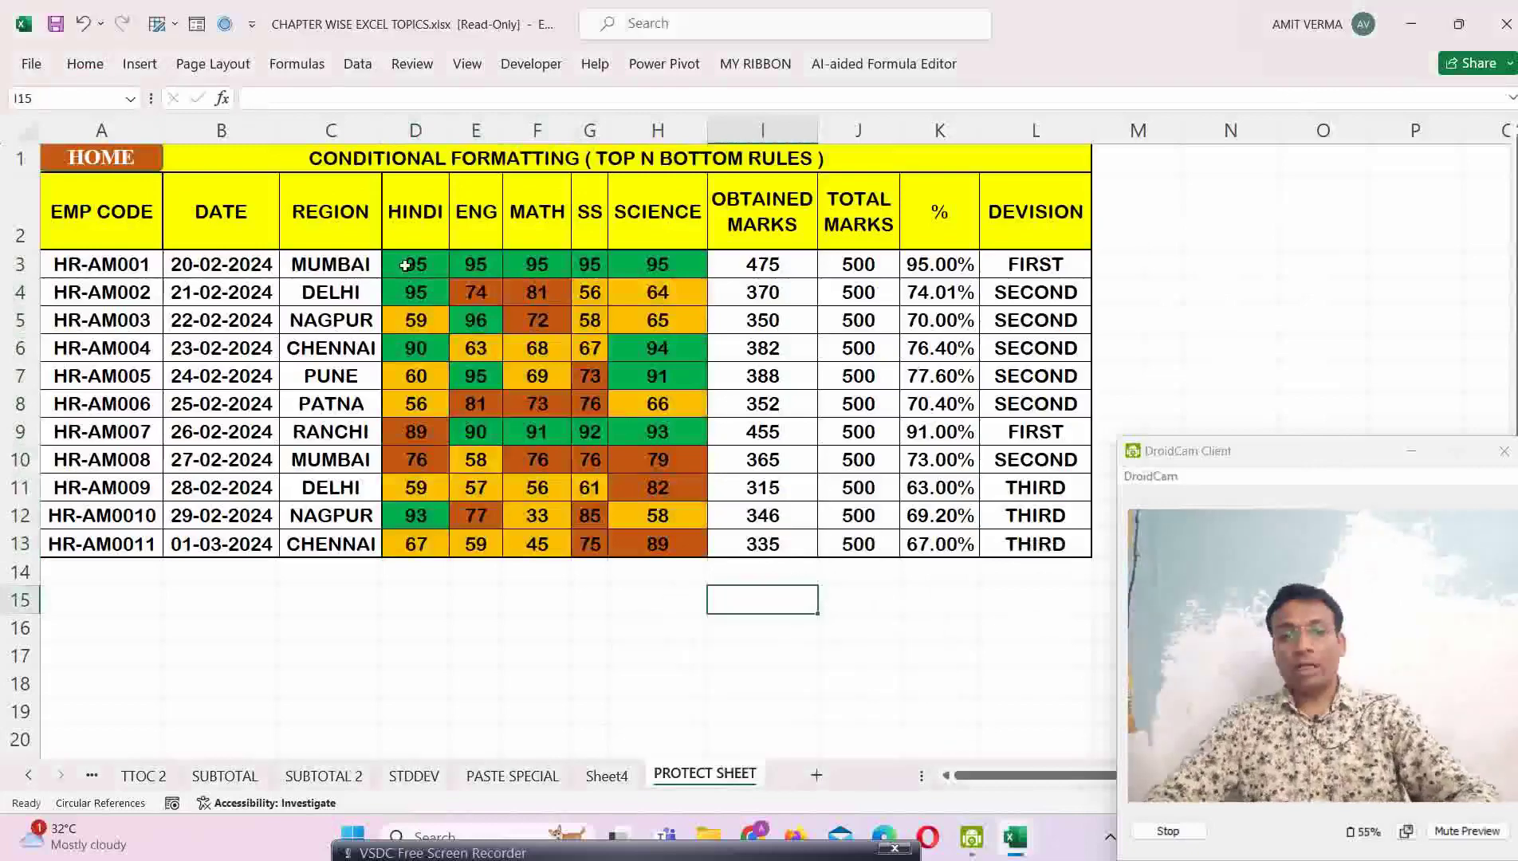
- Toggle Lock Cell on the score cells D3:H13 via Home > Format
left_click(416, 267)
left_click_drag(427, 281, 661, 544)
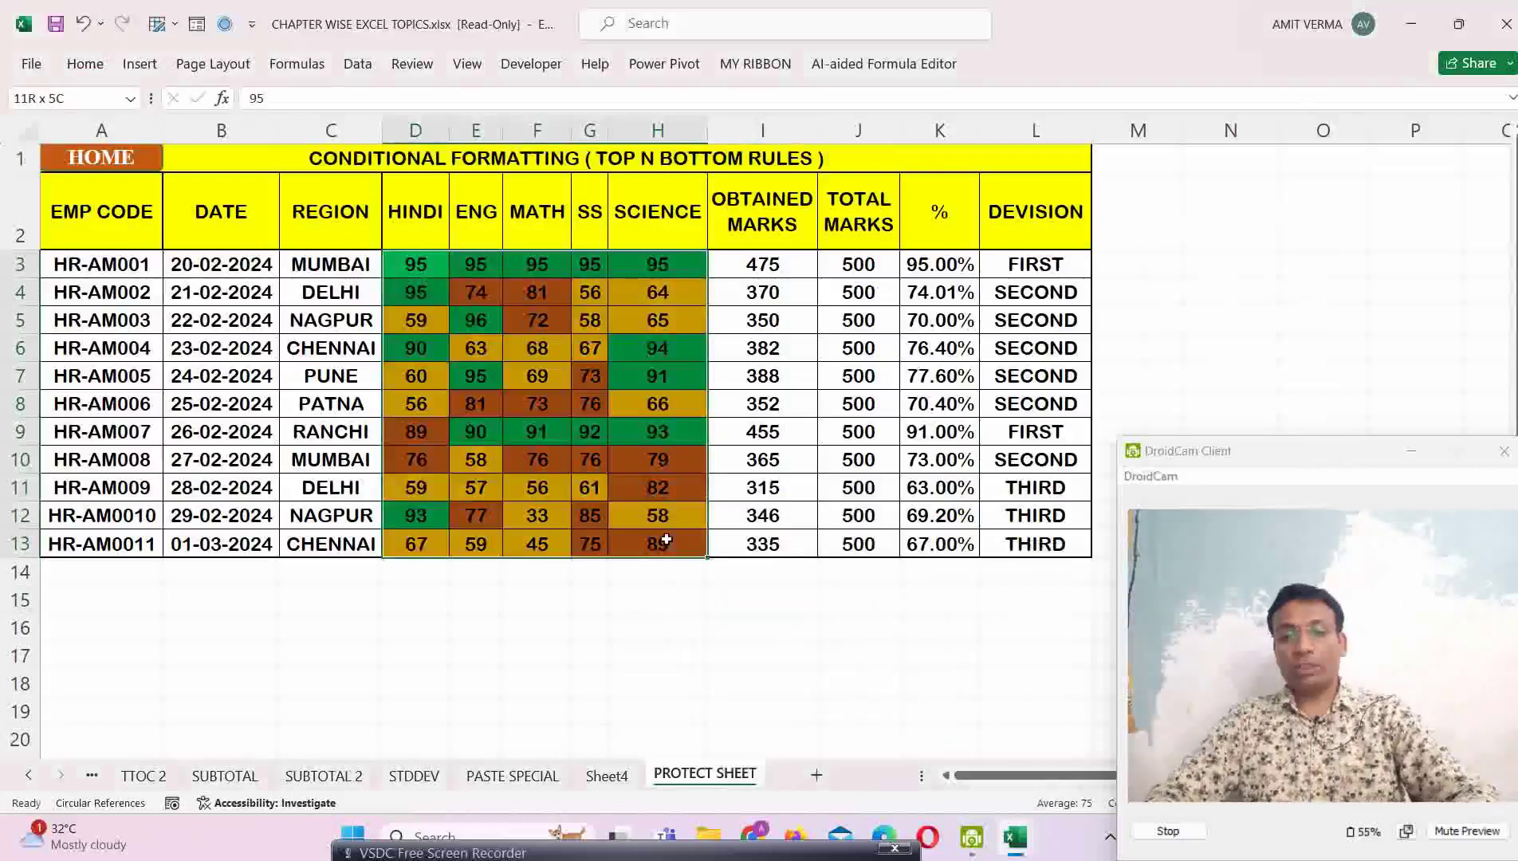
left_click(80, 66)
left_click(1168, 135)
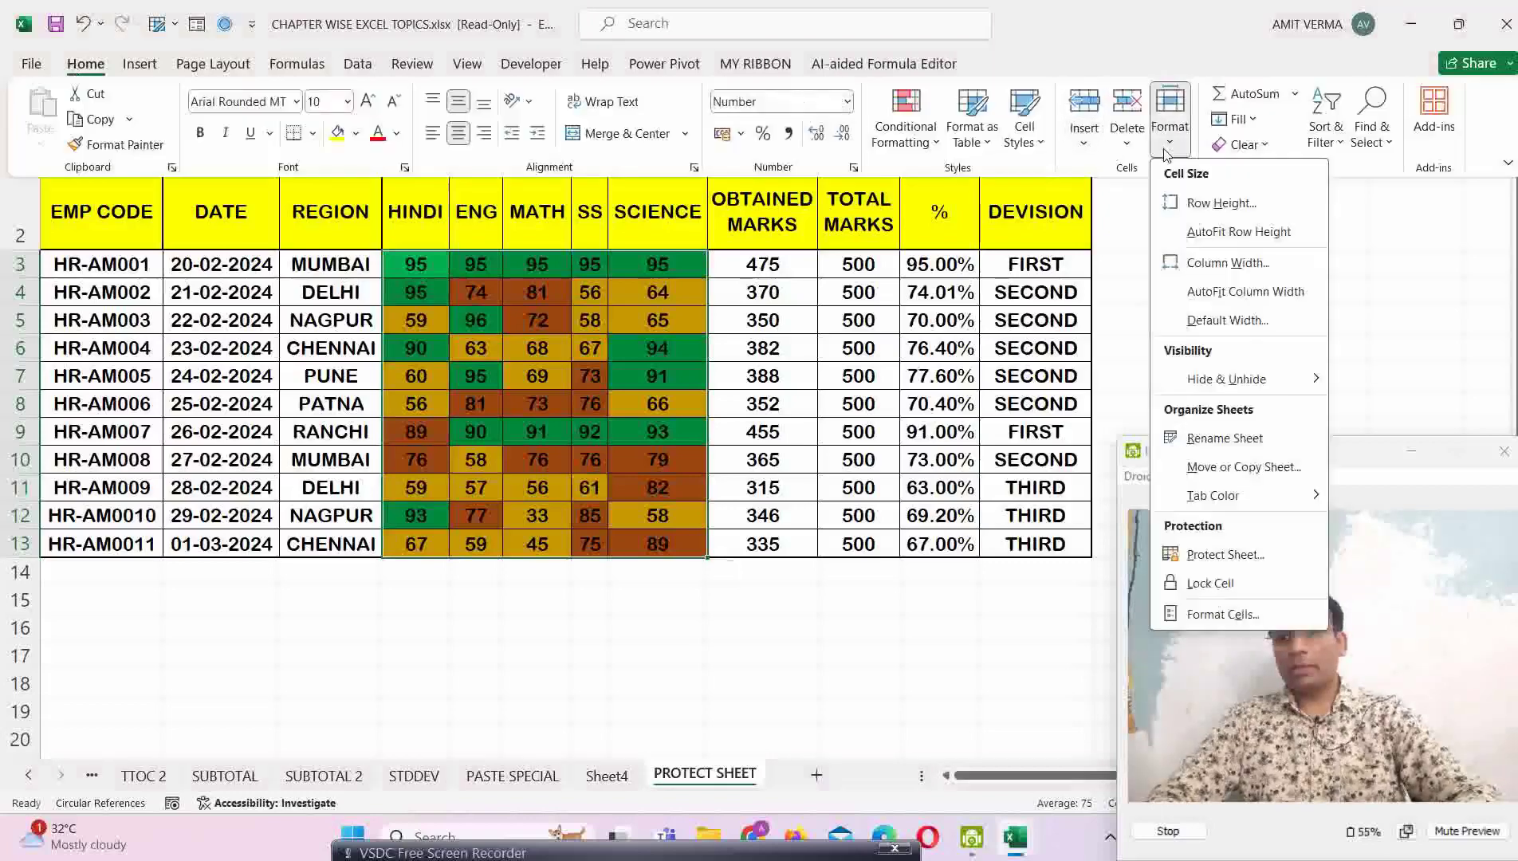
left_click(1190, 585)
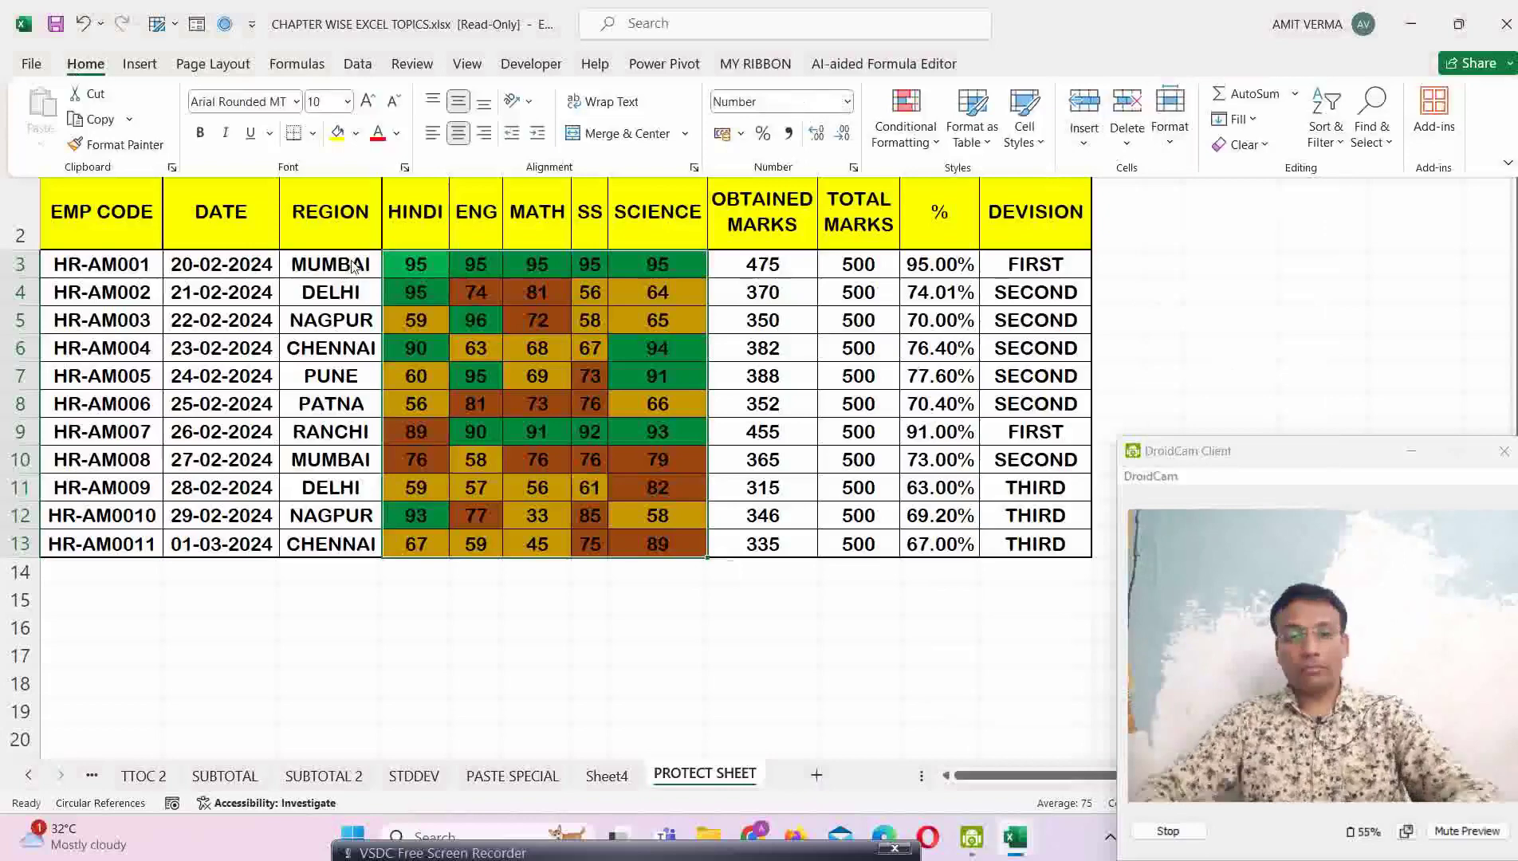
- Password-protect the PROTECT SHEET worksheet, entering and confirming the password
right_click(700, 775)
left_click(767, 640)
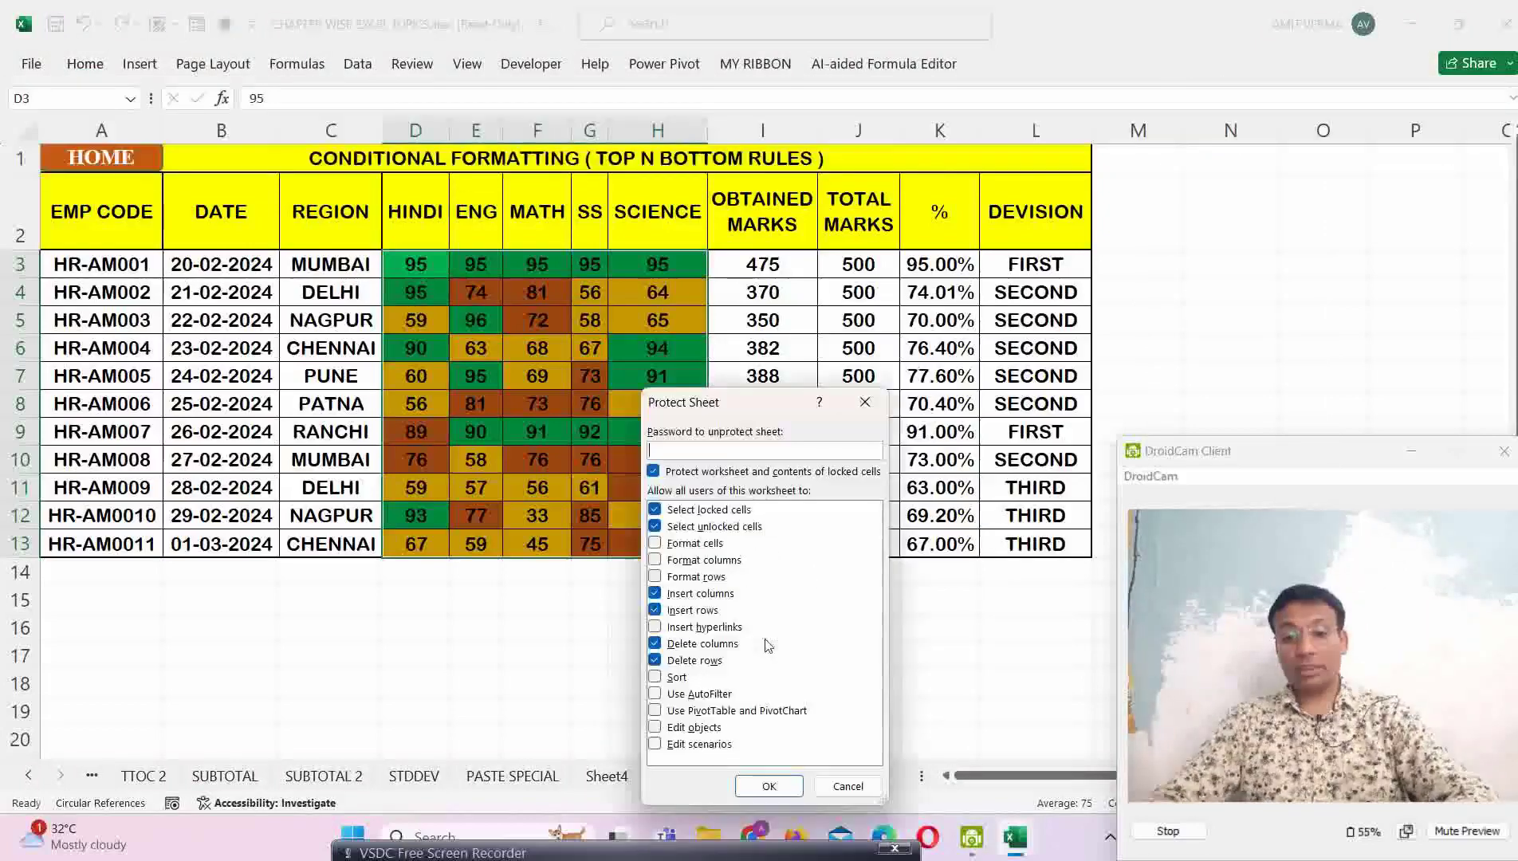
key("Return")
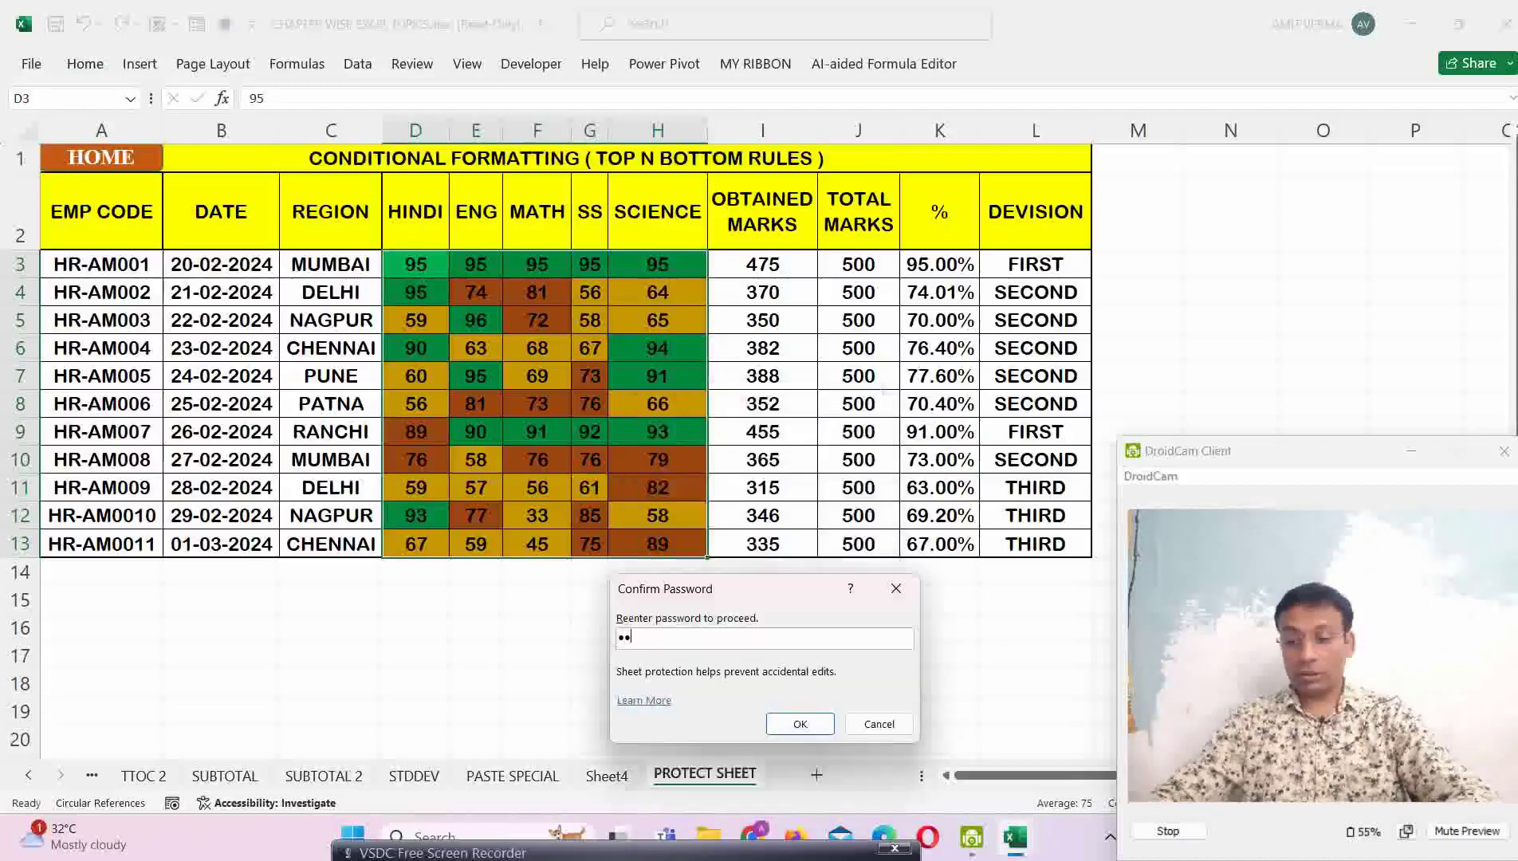
key("Return")
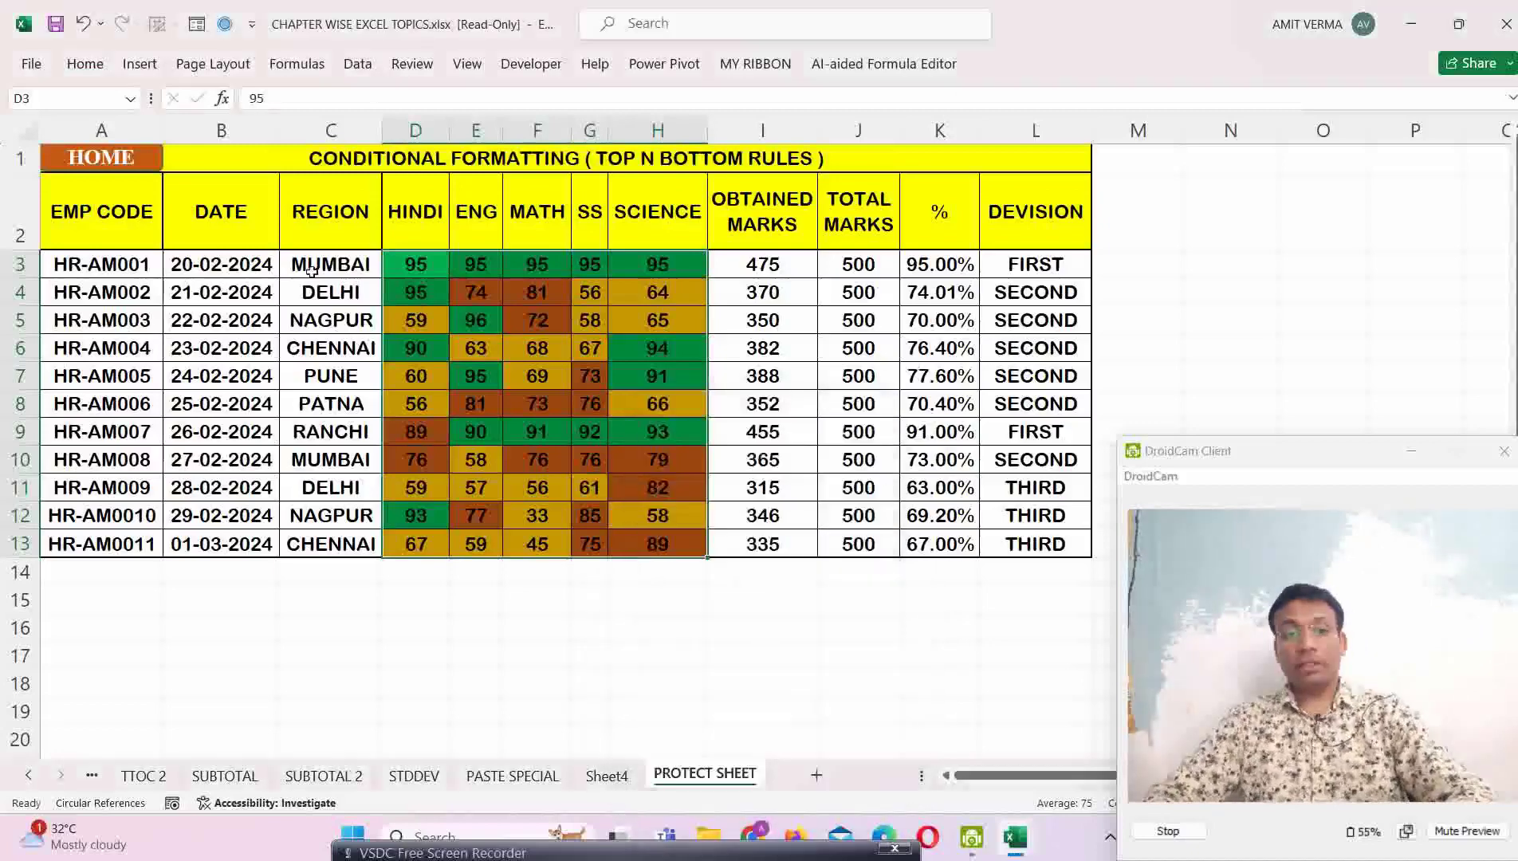
- Try editing MUMBAI in C3 and the D3 and E5 scores, dismissing each protected-sheet warning
left_click(311, 270)
double_click(311, 270)
left_click(763, 468)
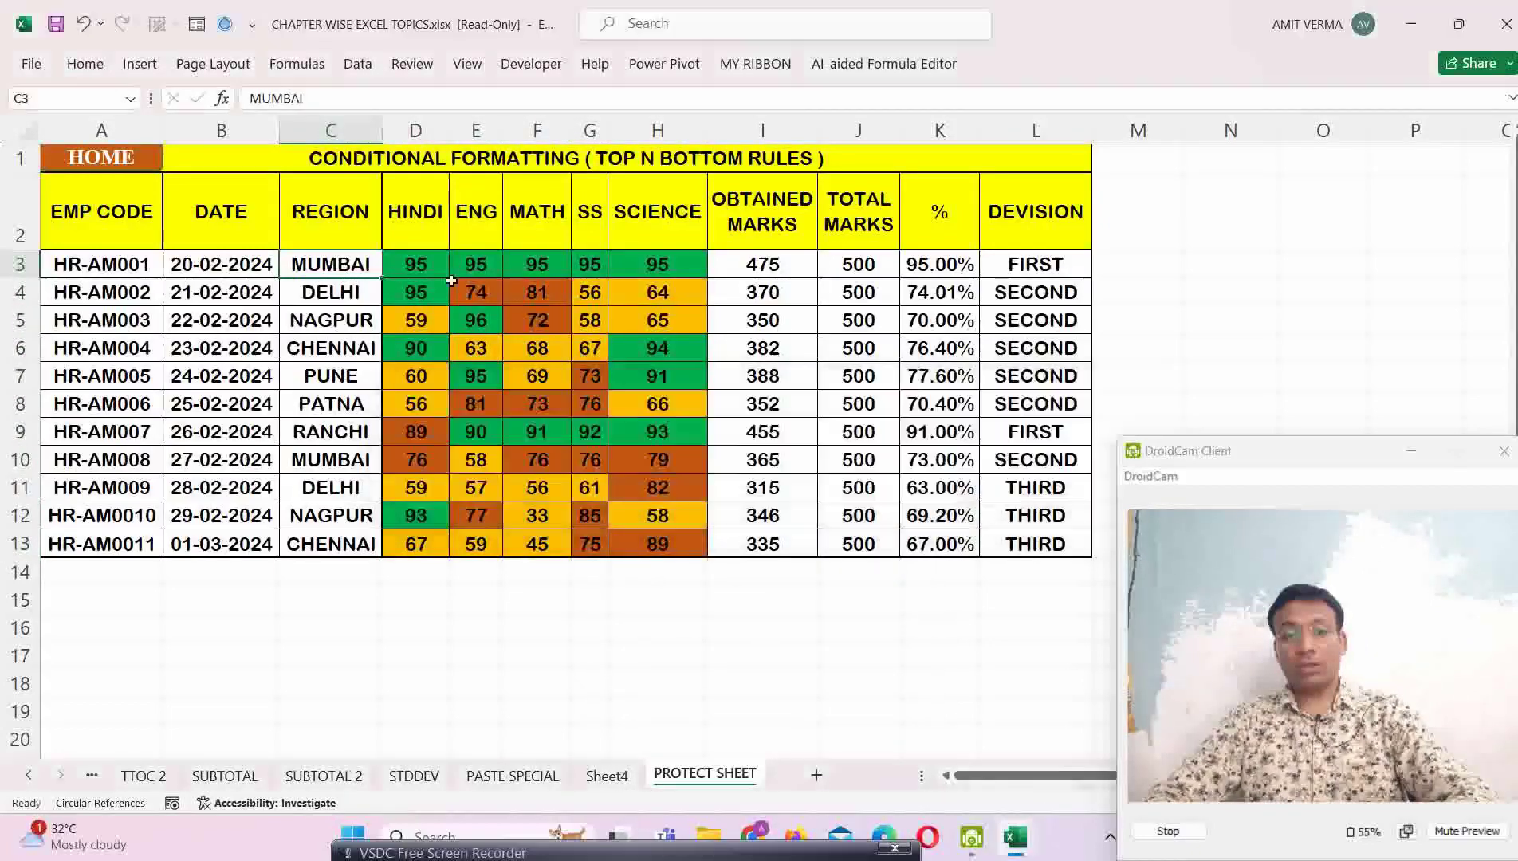
double_click(440, 271)
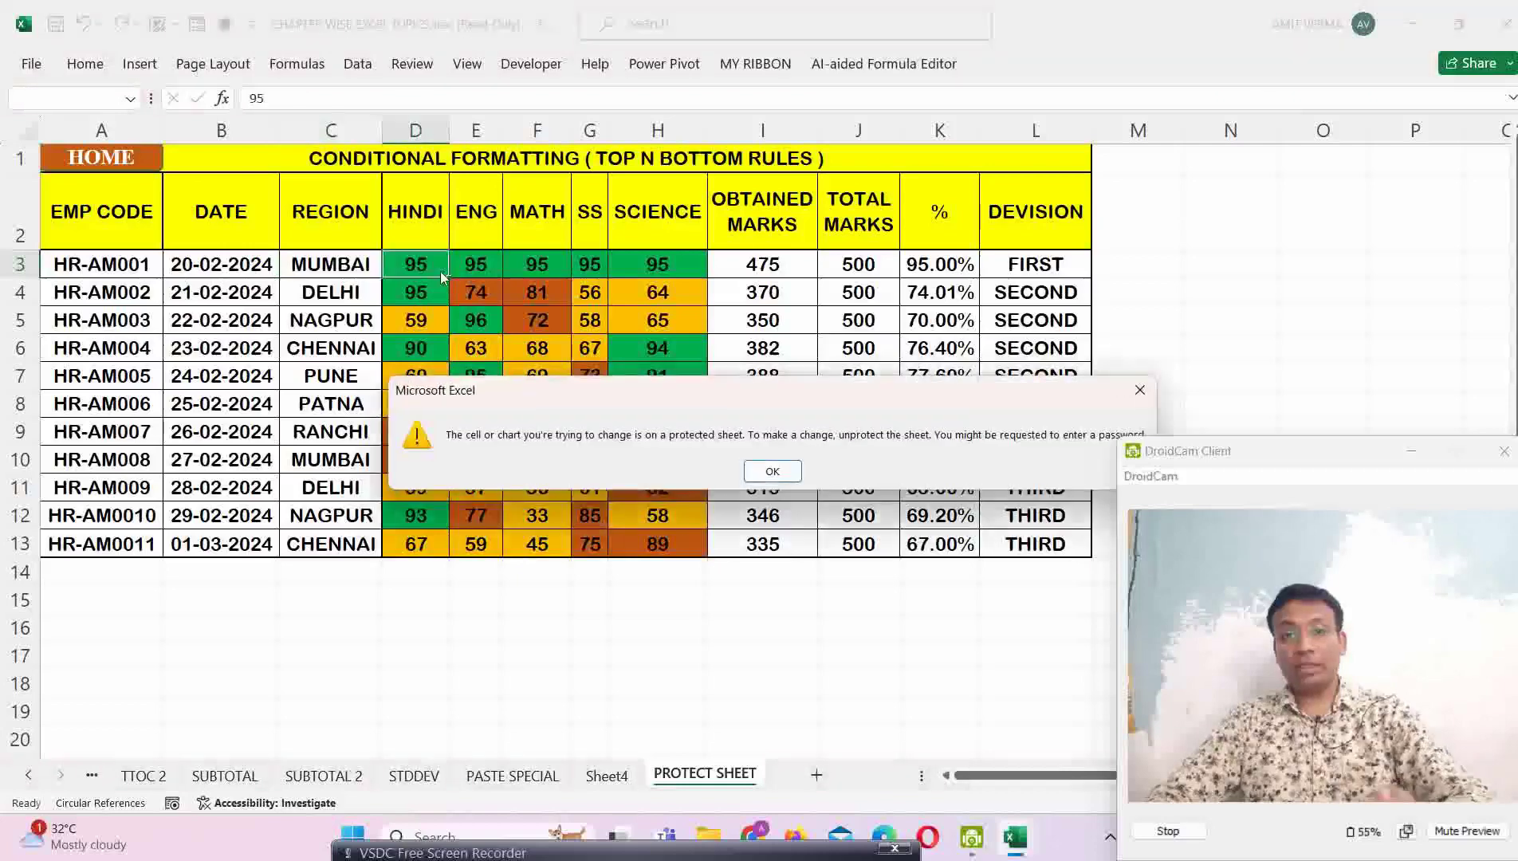
left_click(772, 471)
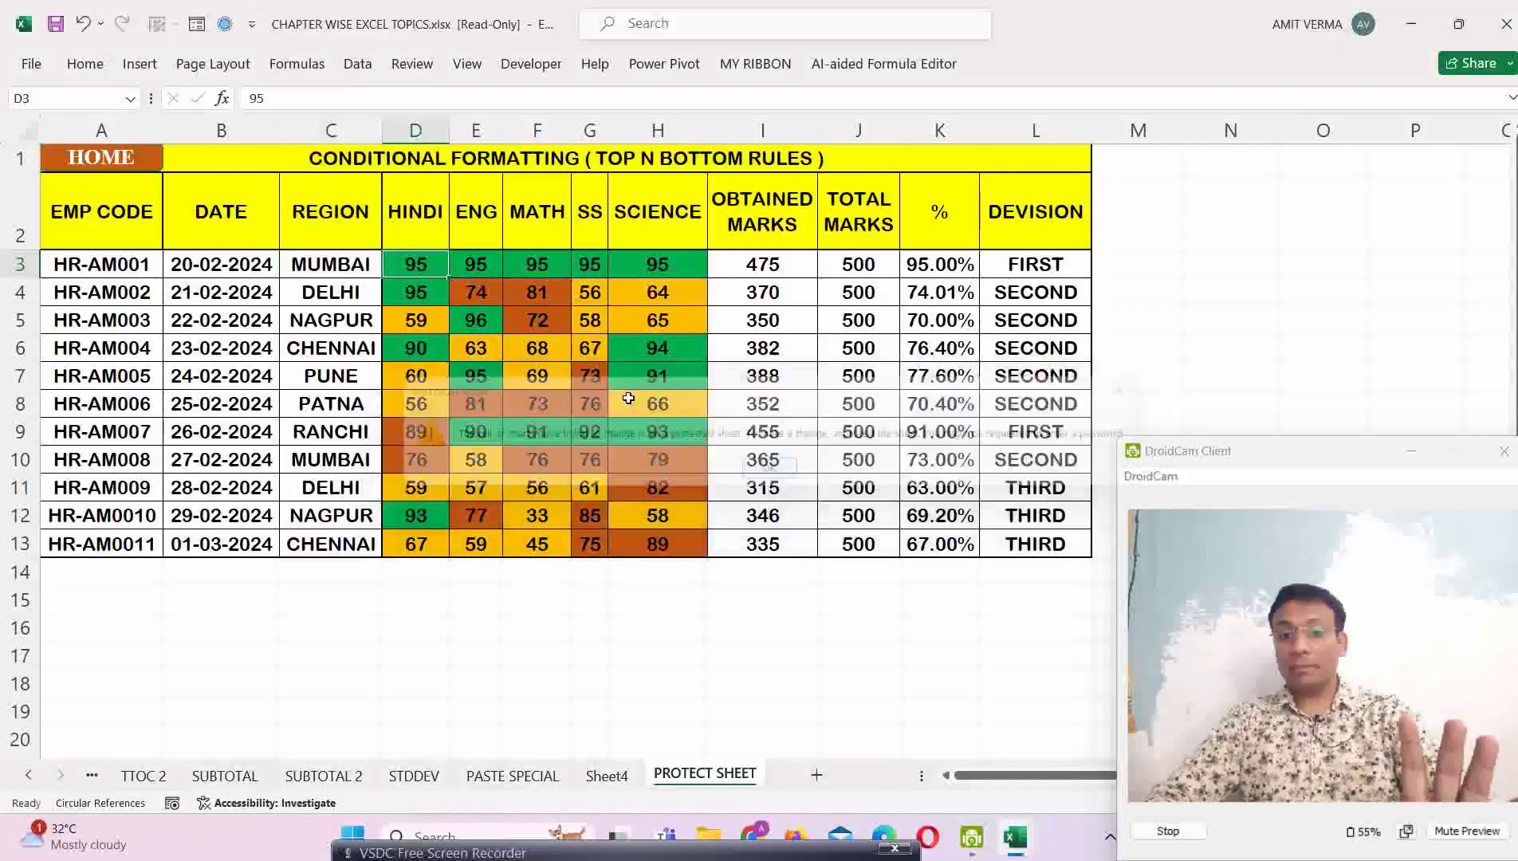
double_click(489, 326)
left_click(757, 469)
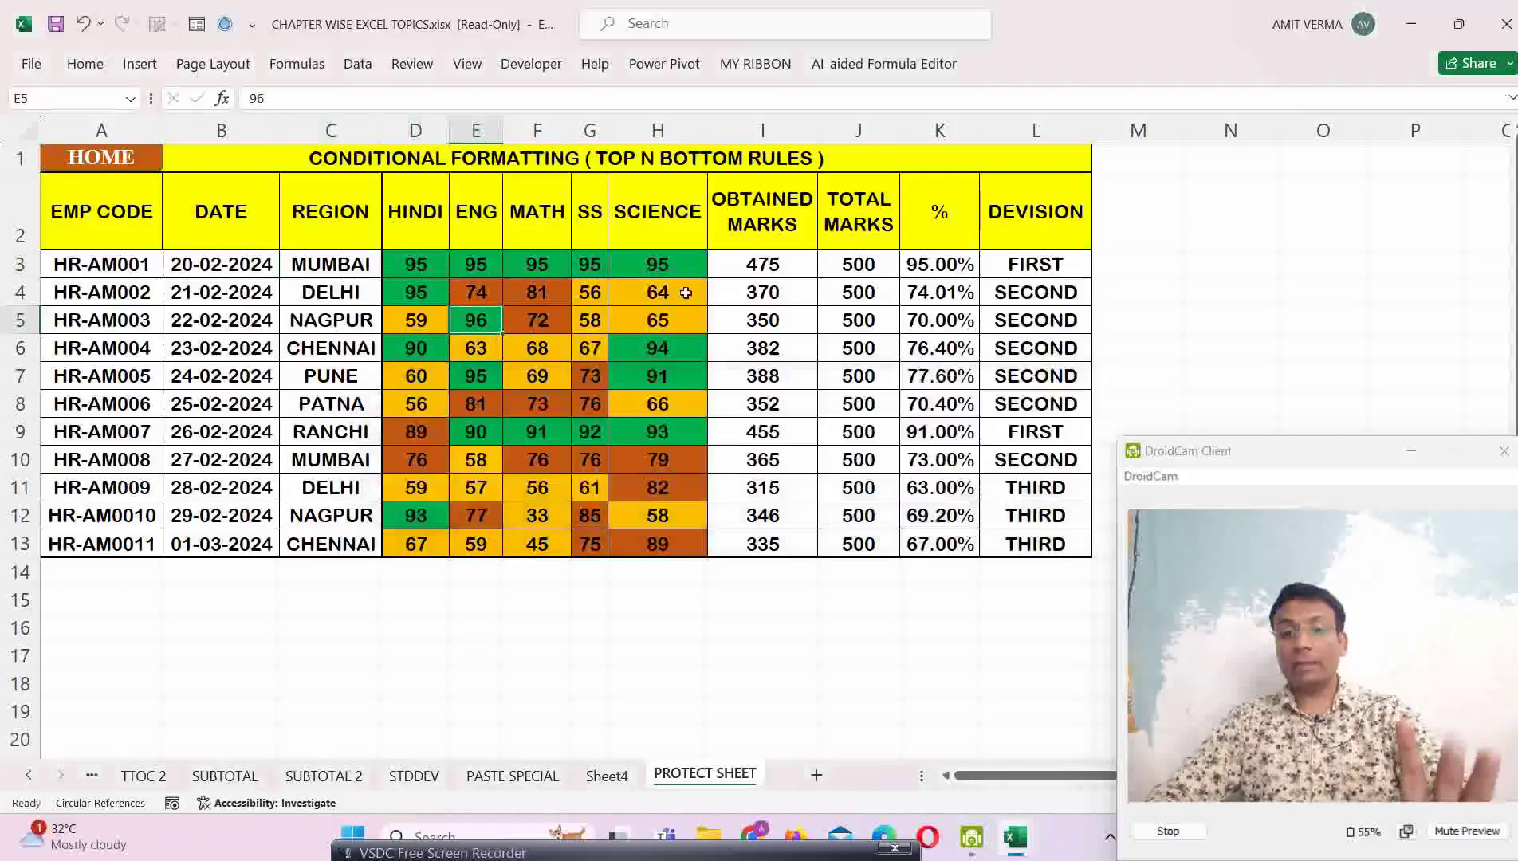
left_click(423, 268)
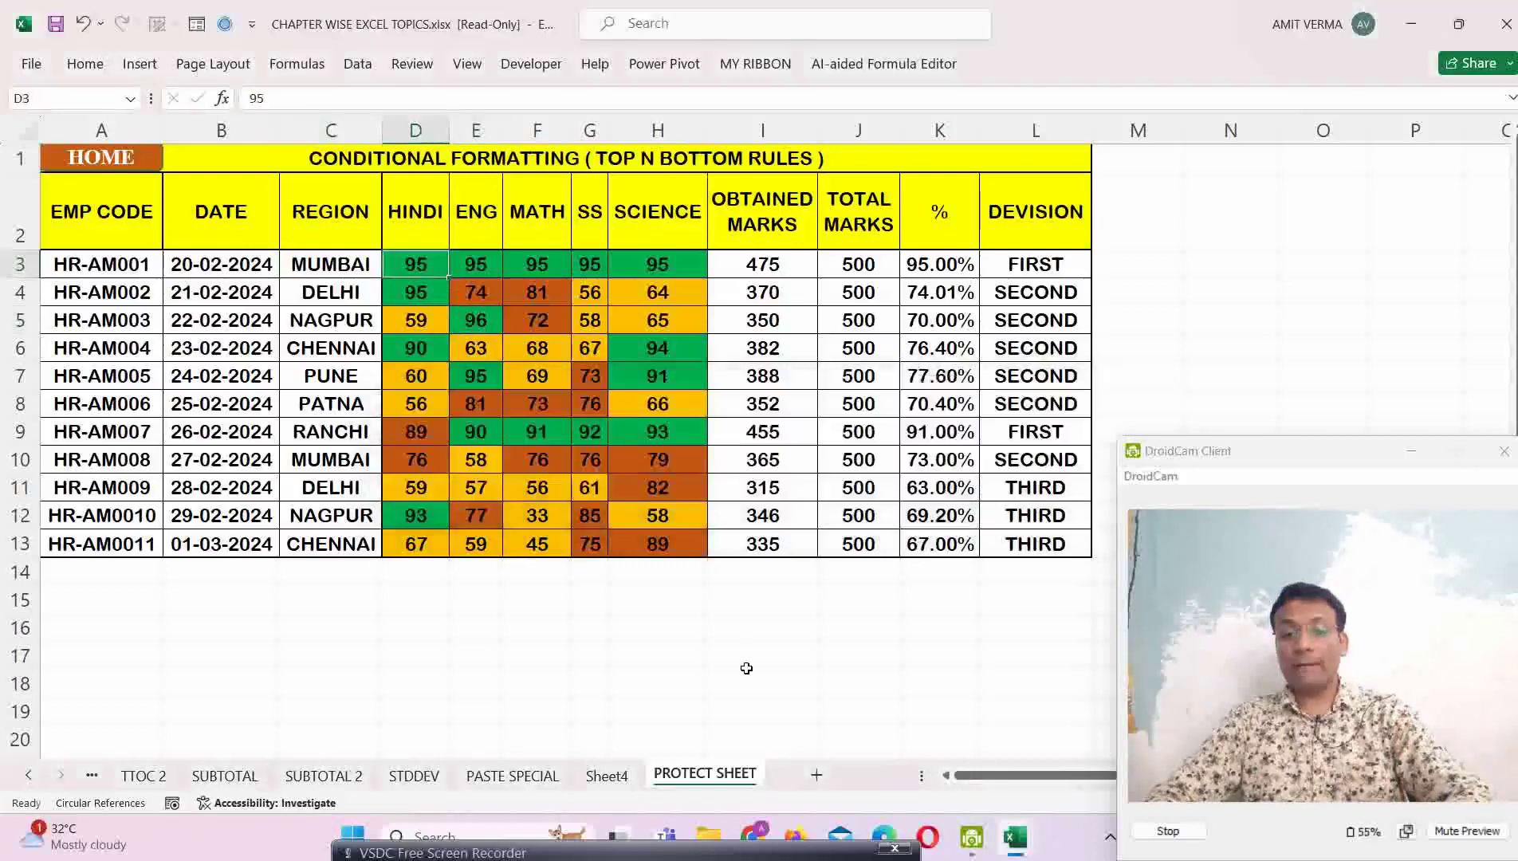
- Unprotect the PROTECT SHEET worksheet with its password
right_click(724, 773)
left_click(799, 643)
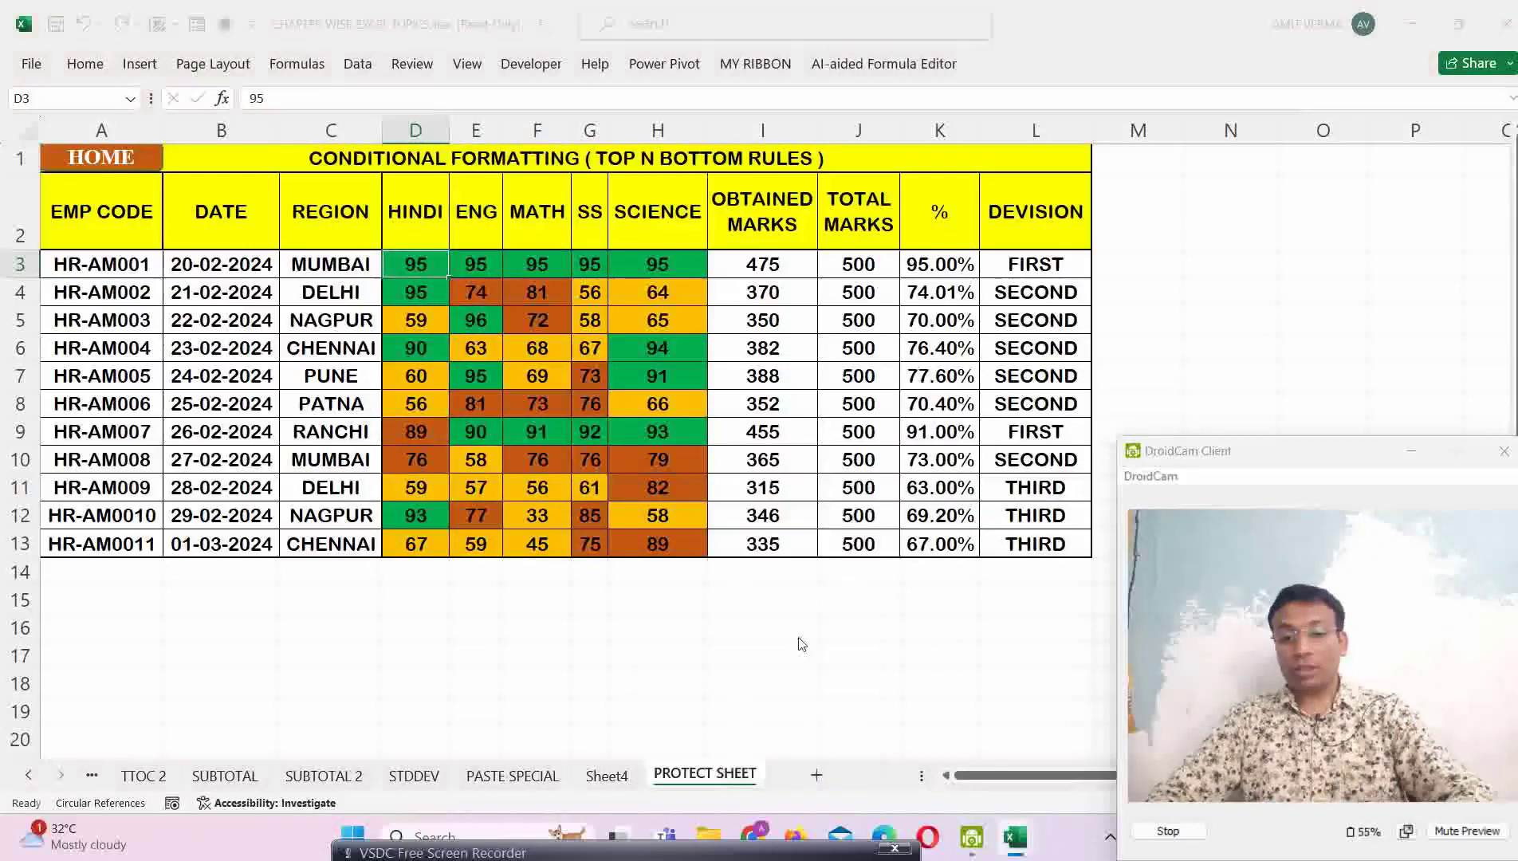
key("Return")
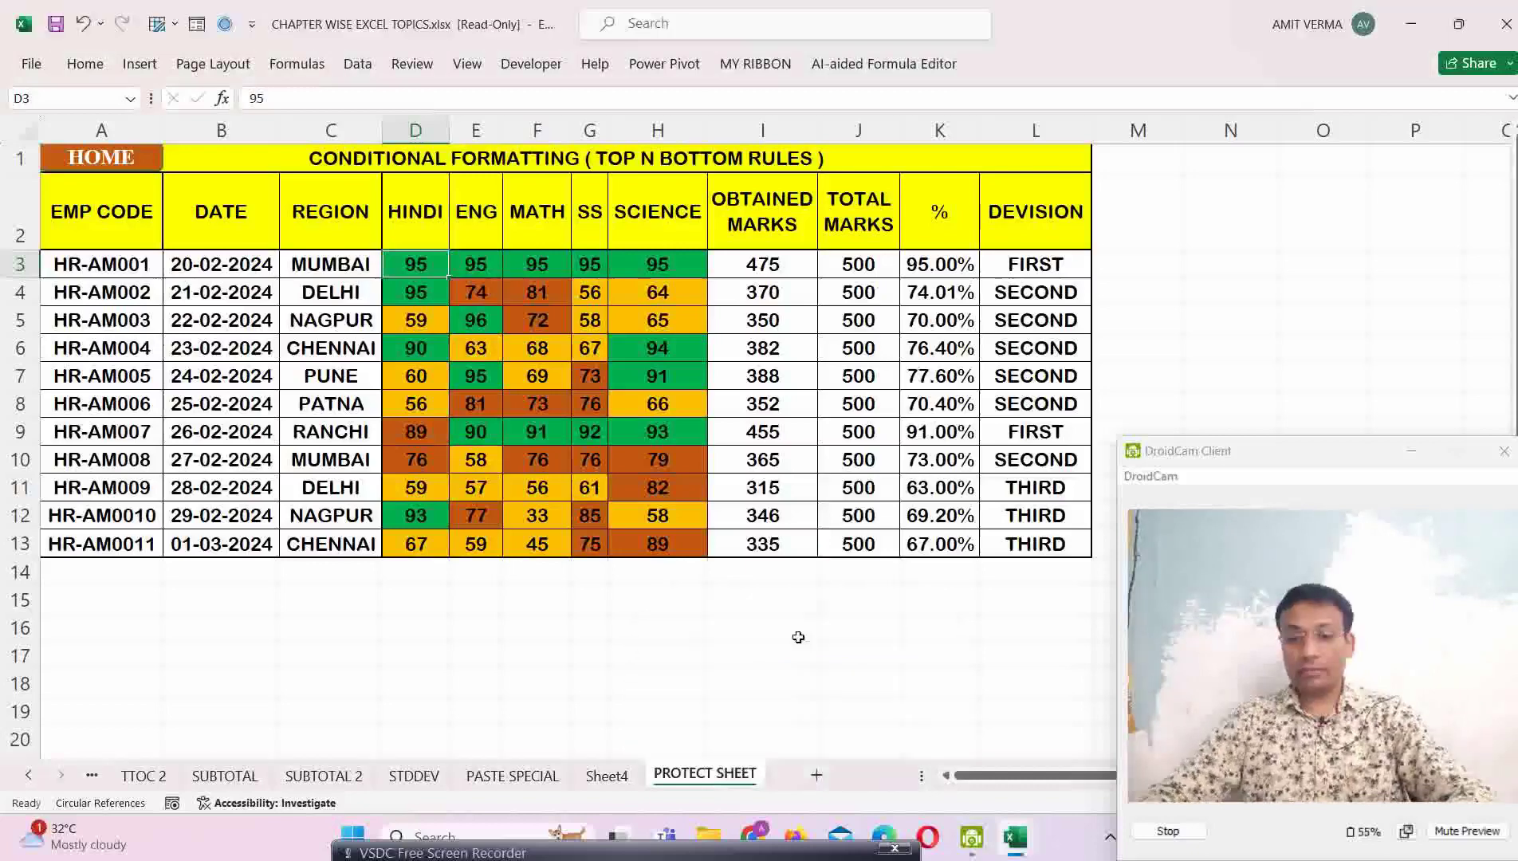
- Select the score cells D3:H13 and set Lock Cell on them from the Home Format menu
left_click(665, 540, "shift")
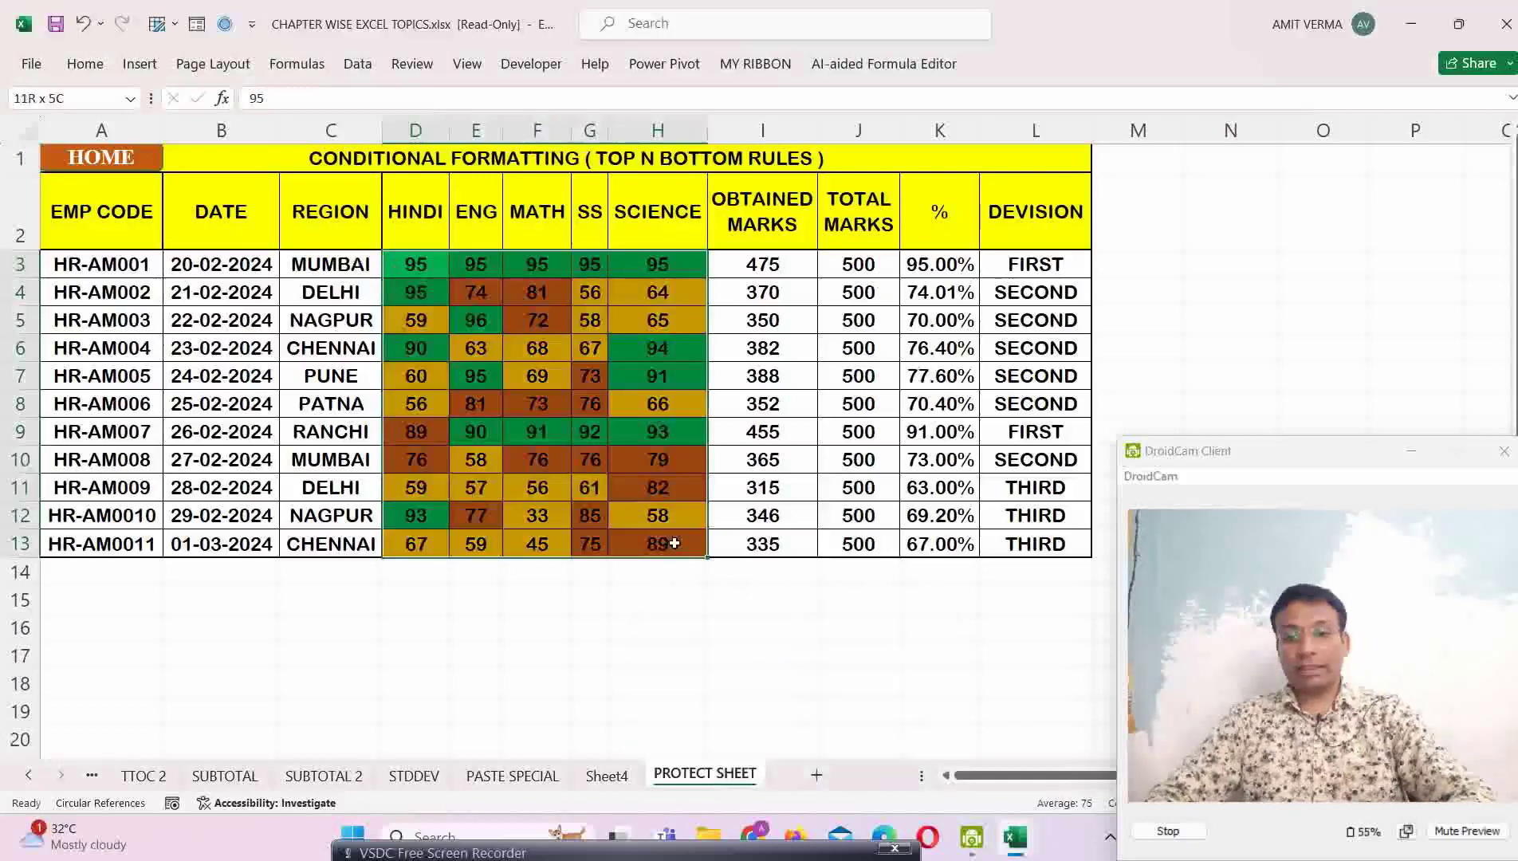
left_click(85, 64)
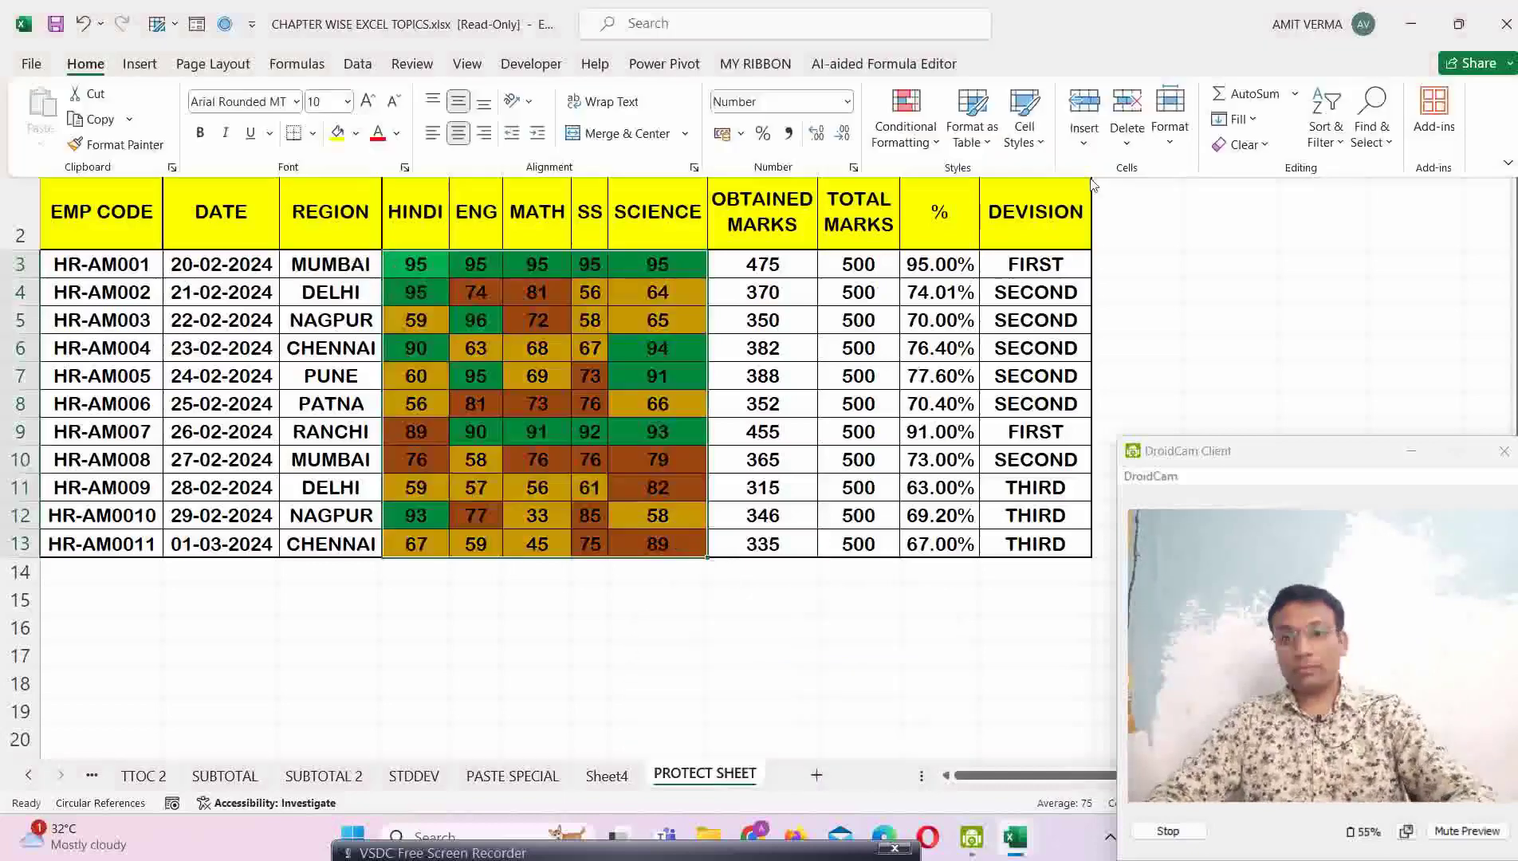
left_click(1169, 120)
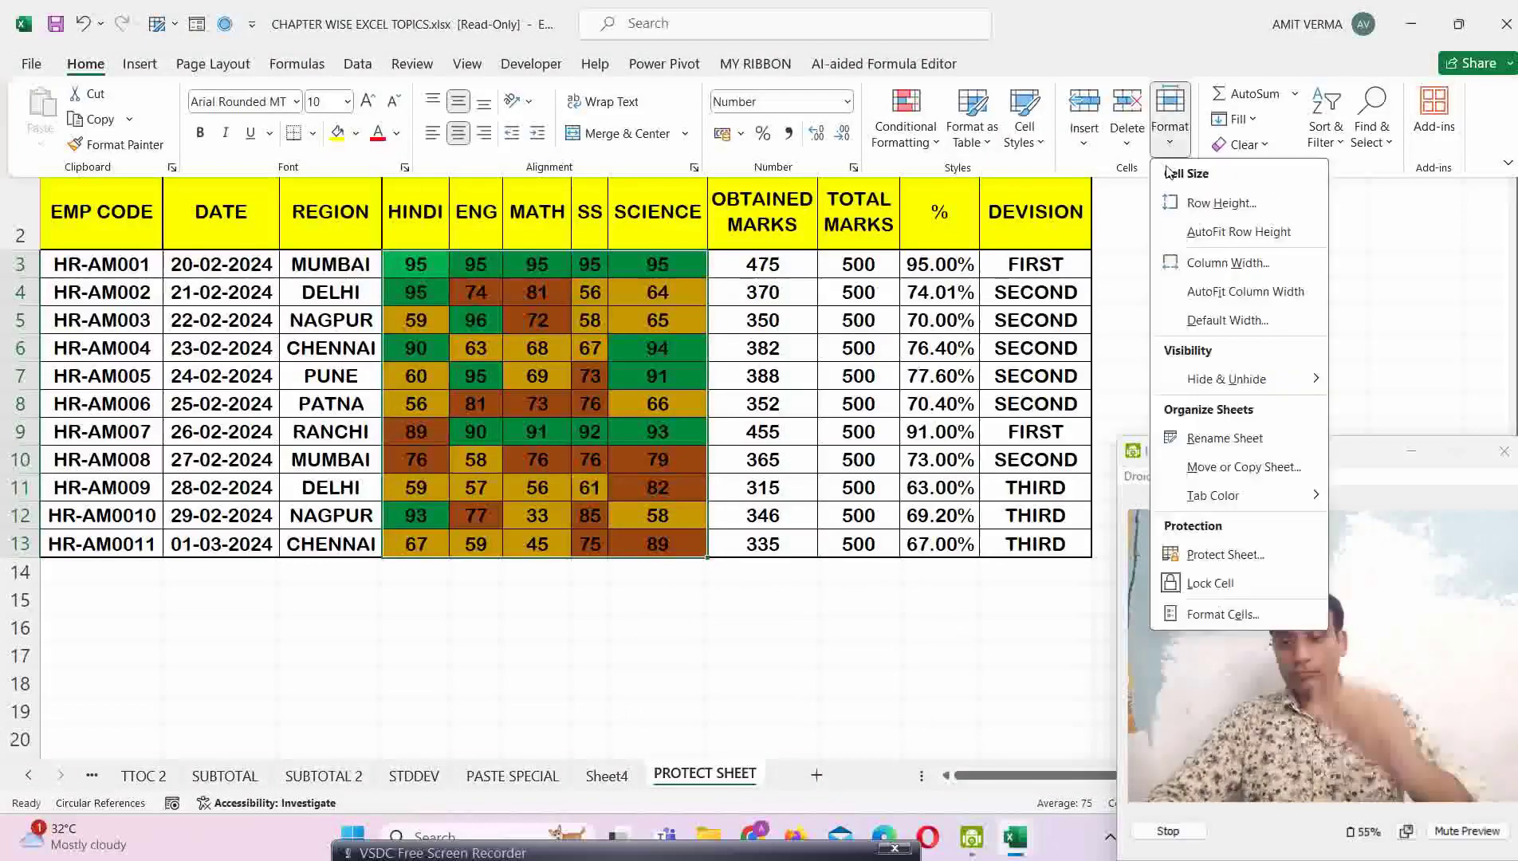
left_click(1228, 583)
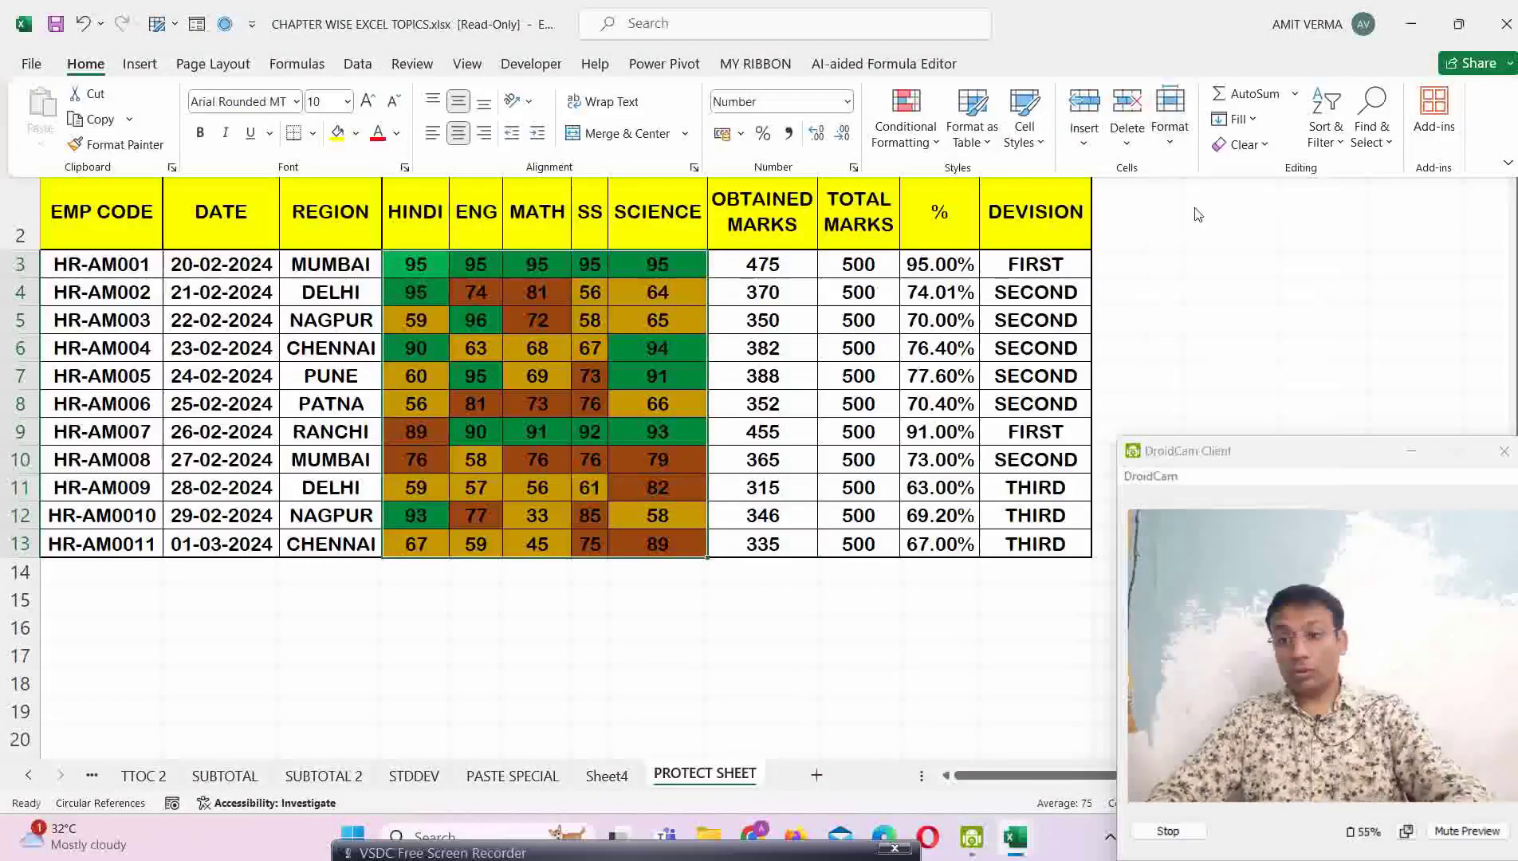
left_click(1172, 144)
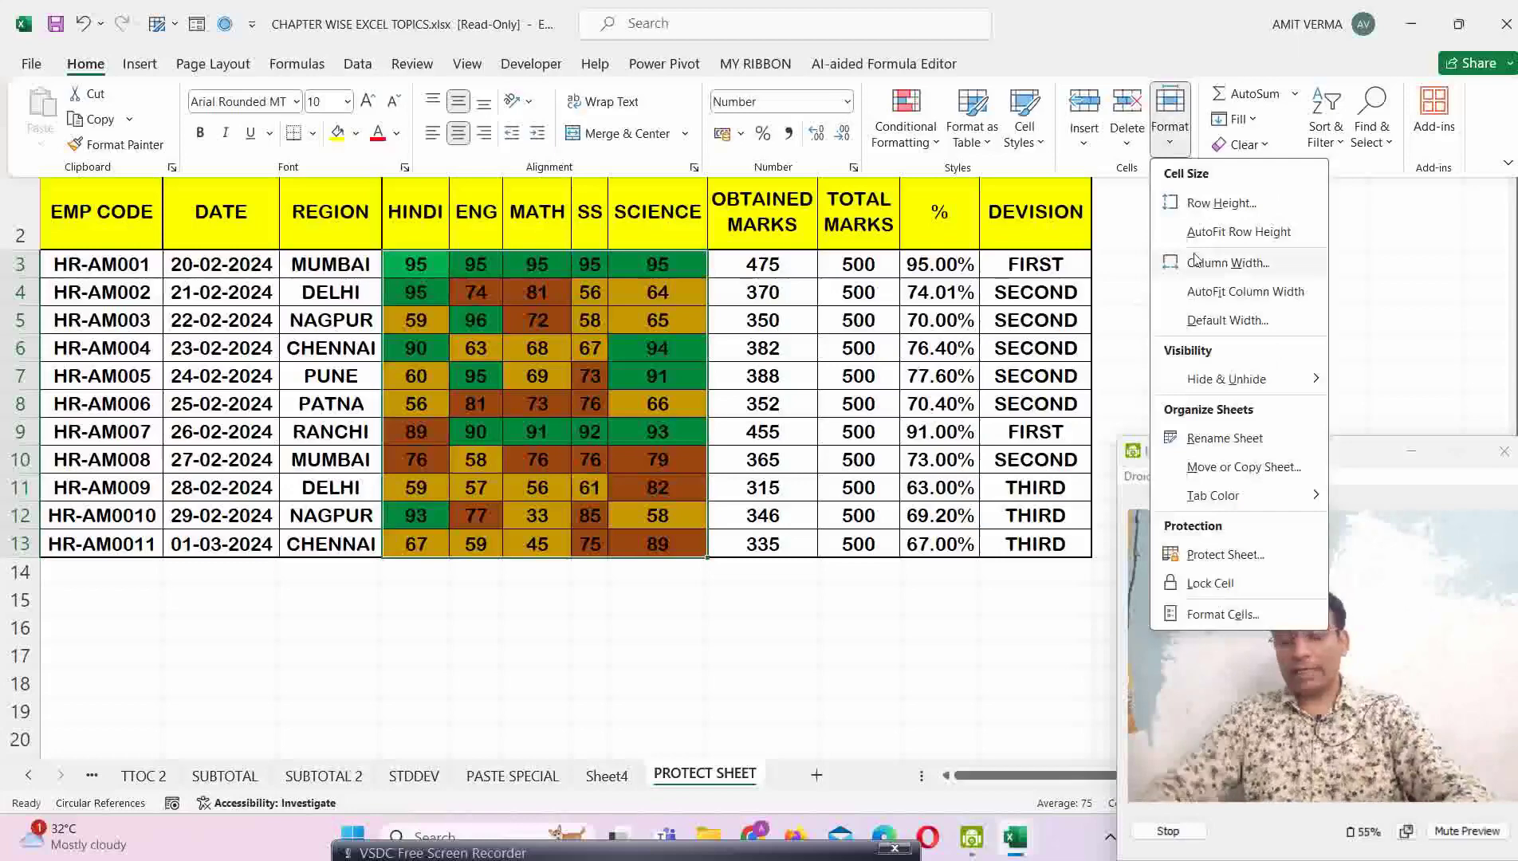
left_click(1209, 583)
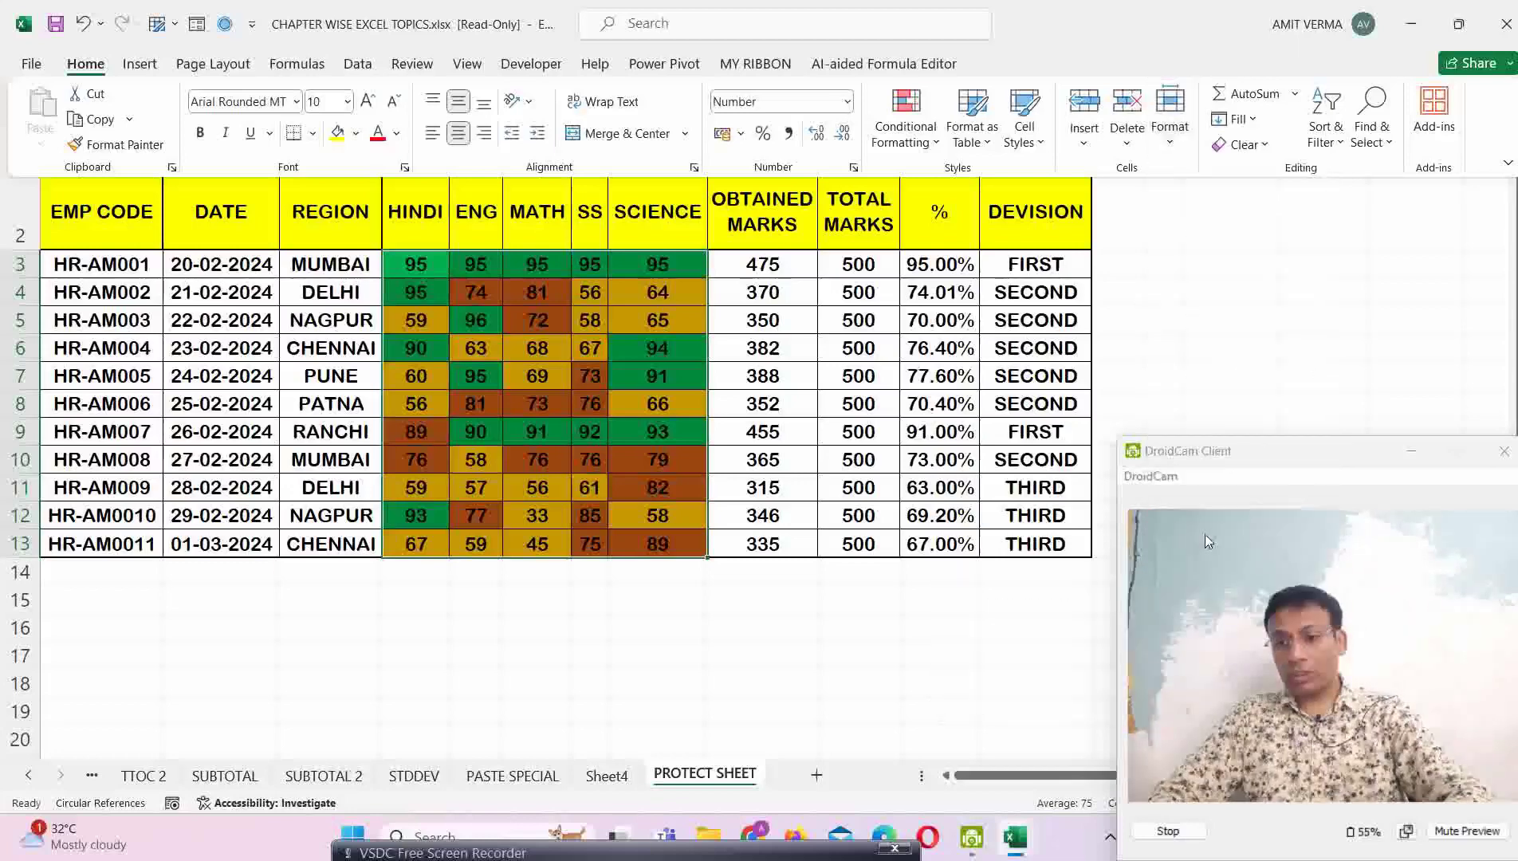
left_click(1169, 120)
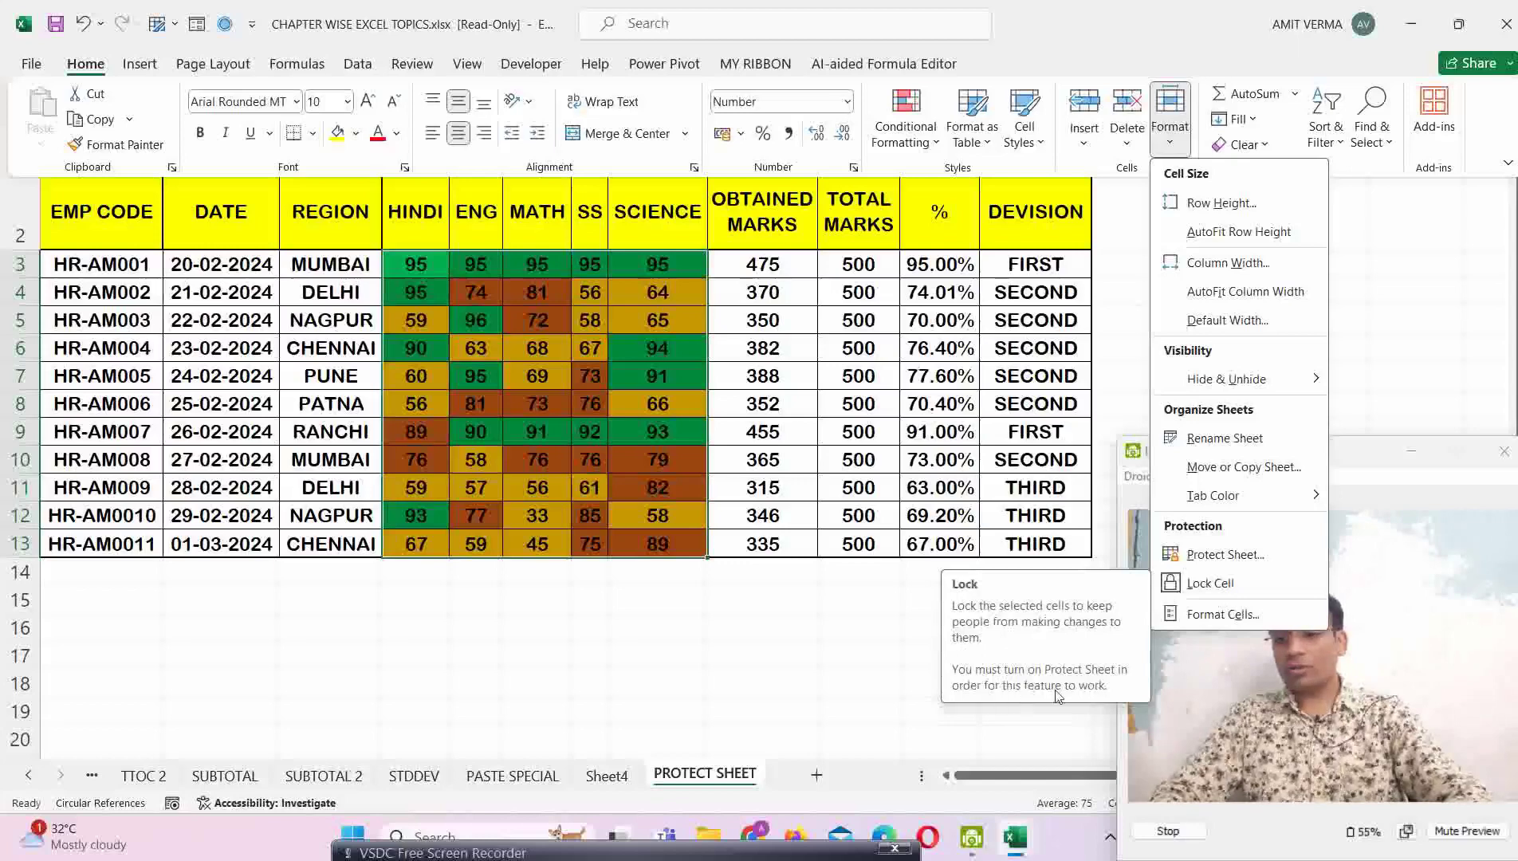
left_click(1215, 587)
left_click(1169, 116)
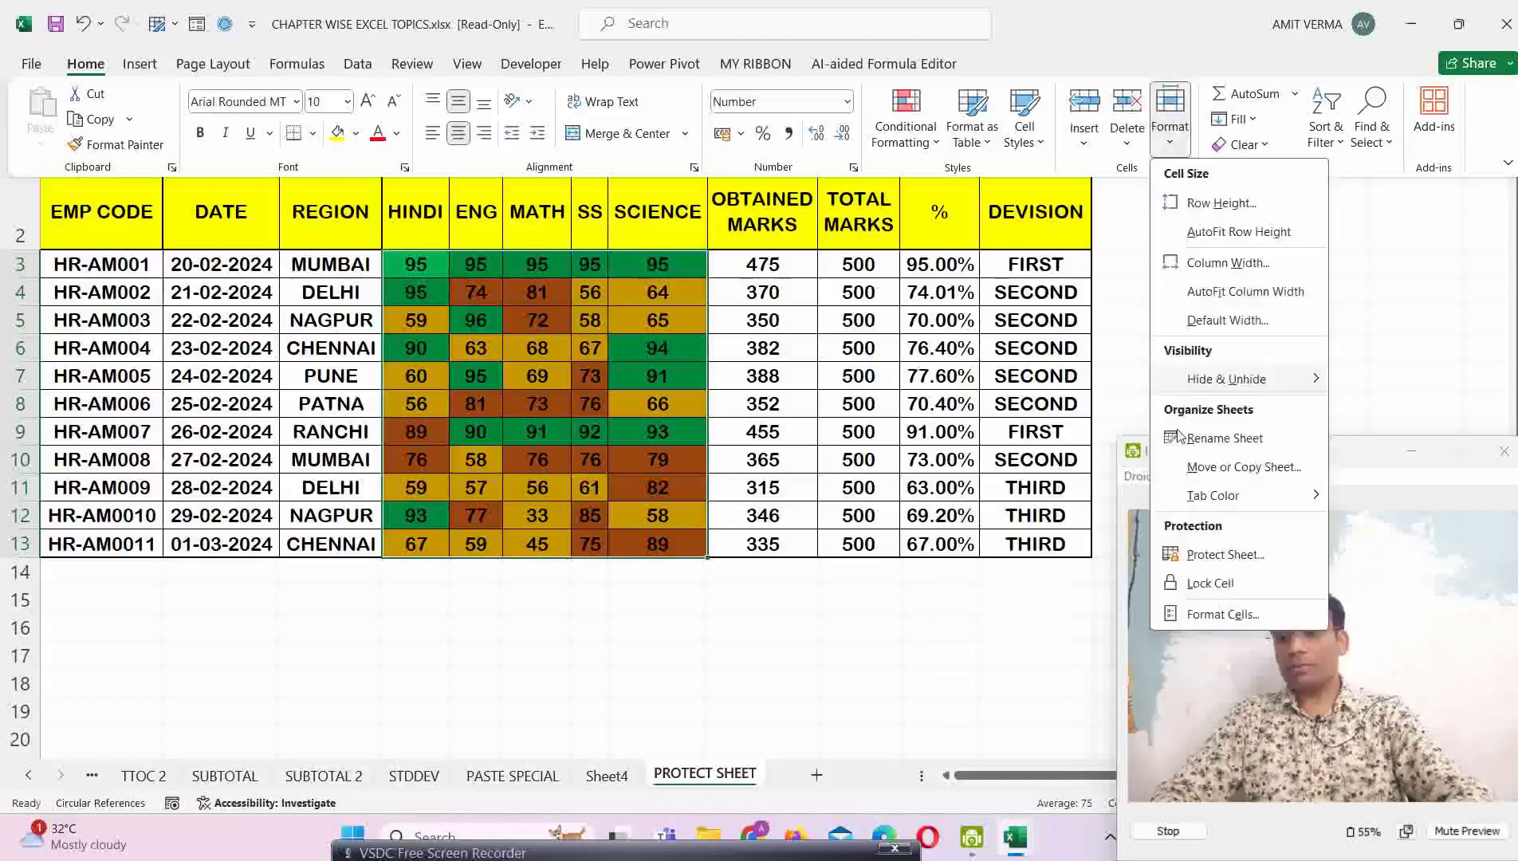
left_click(1217, 591)
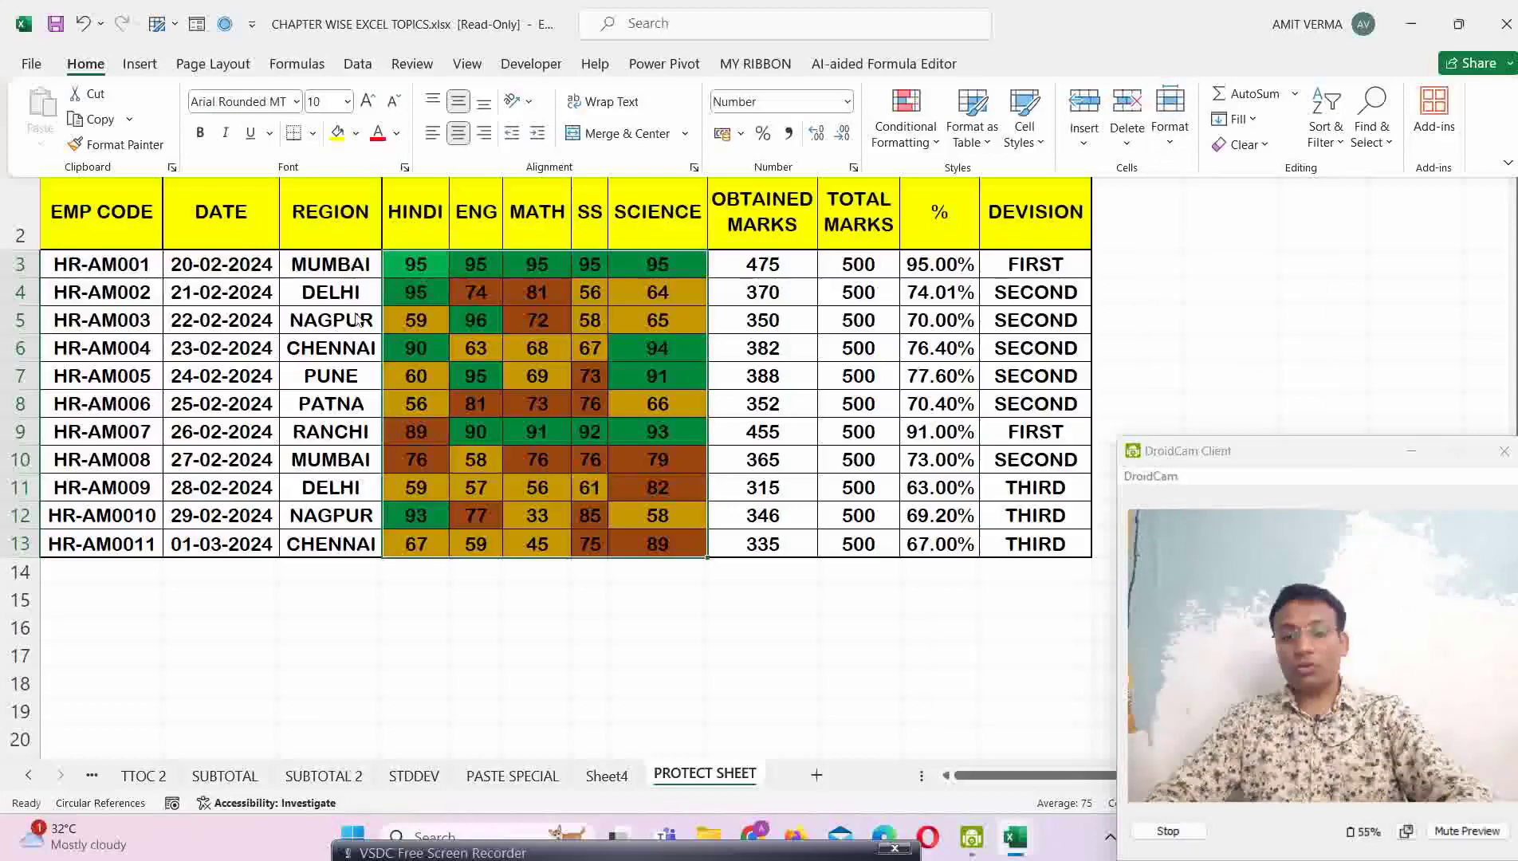
- Protect the PROTECT SHEET worksheet with a password, entered twice
left_click(692, 777)
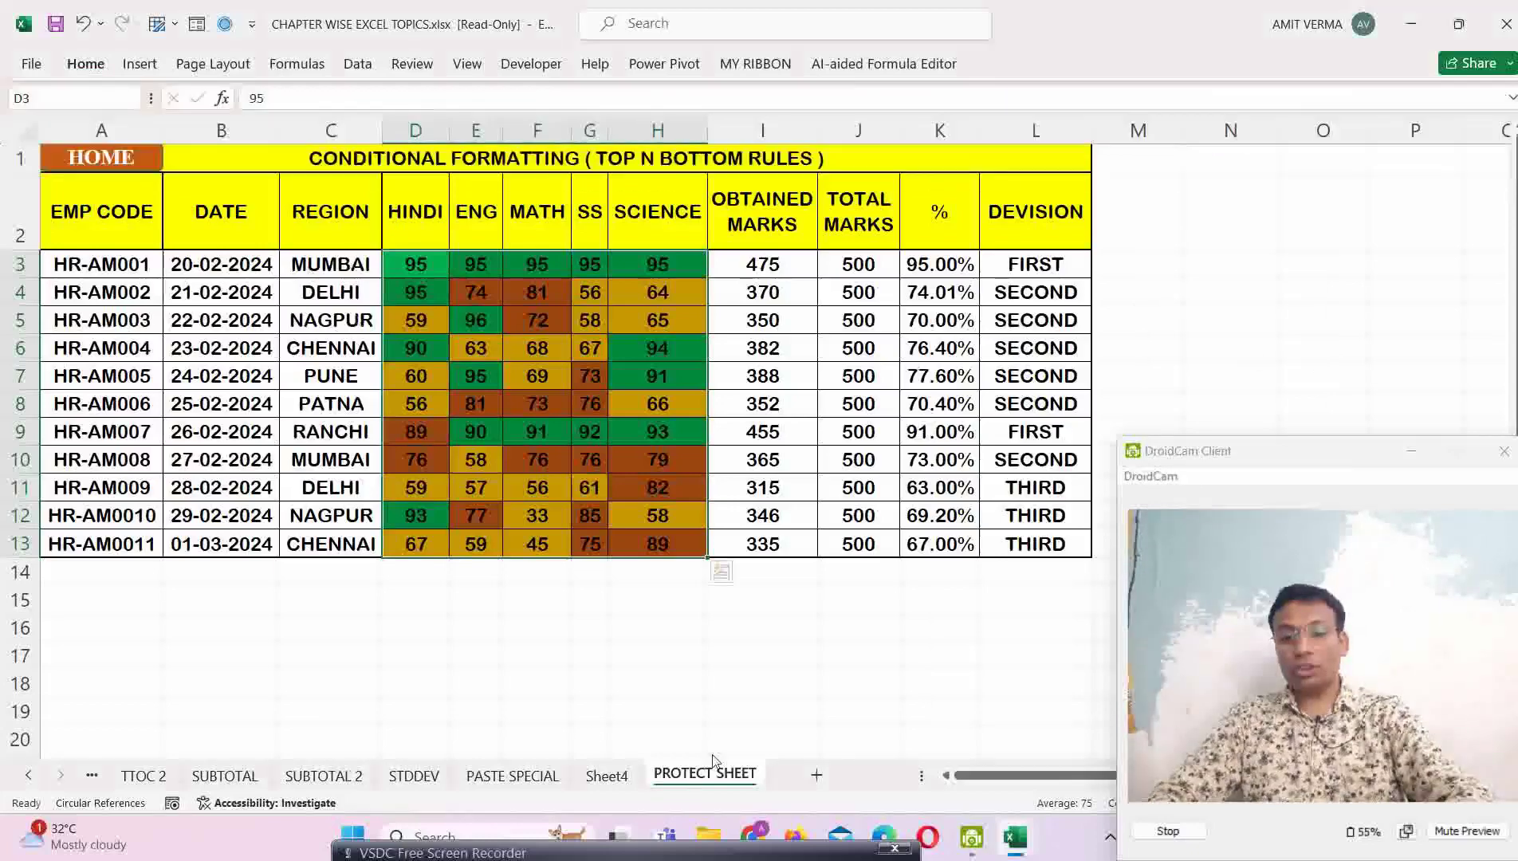
right_click(692, 777)
left_click(765, 638)
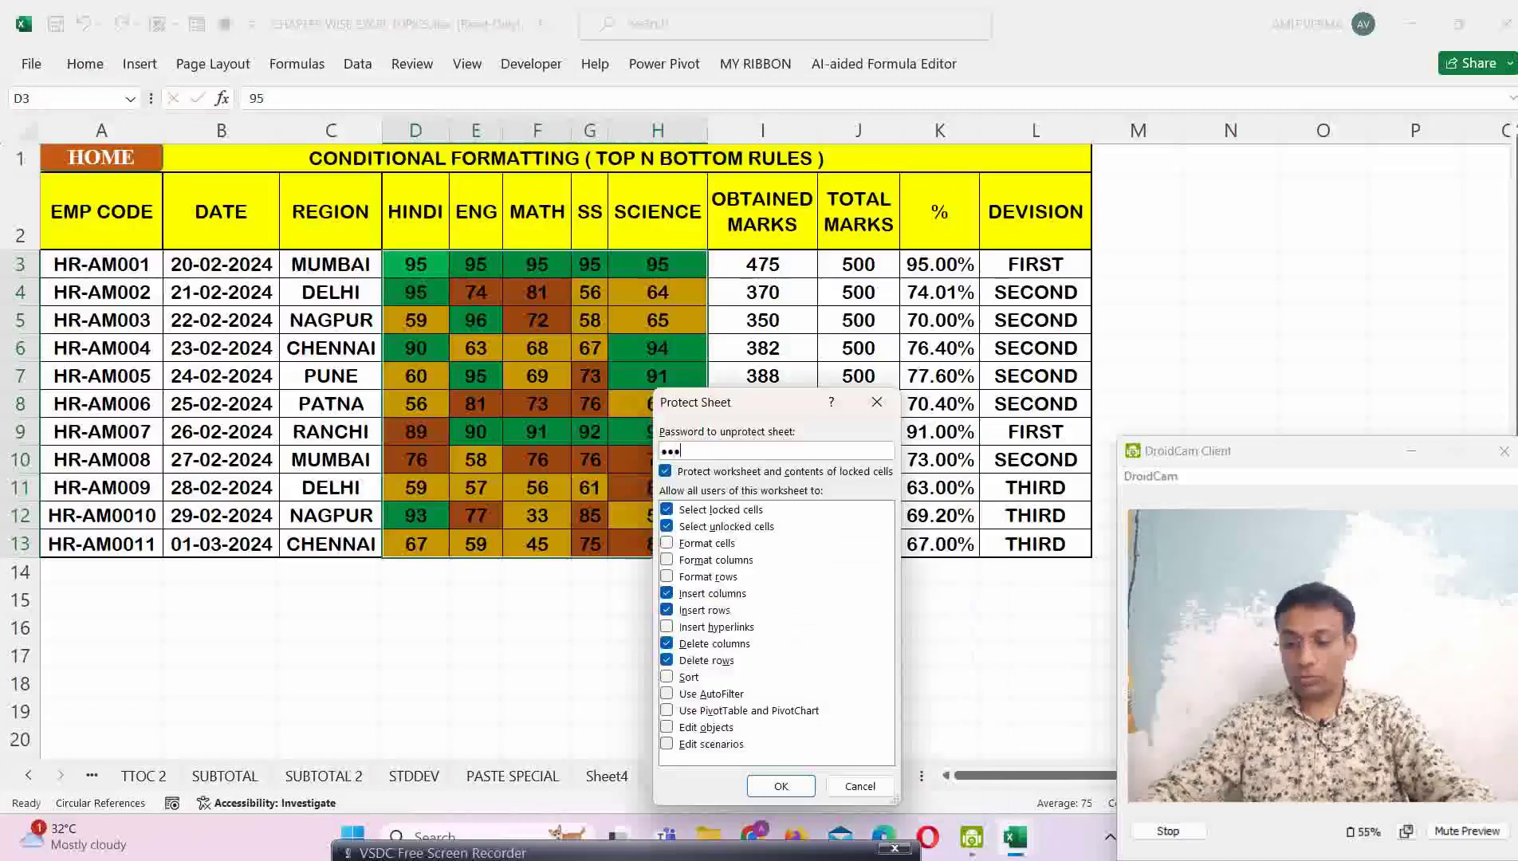
key("Return")
key("Return")
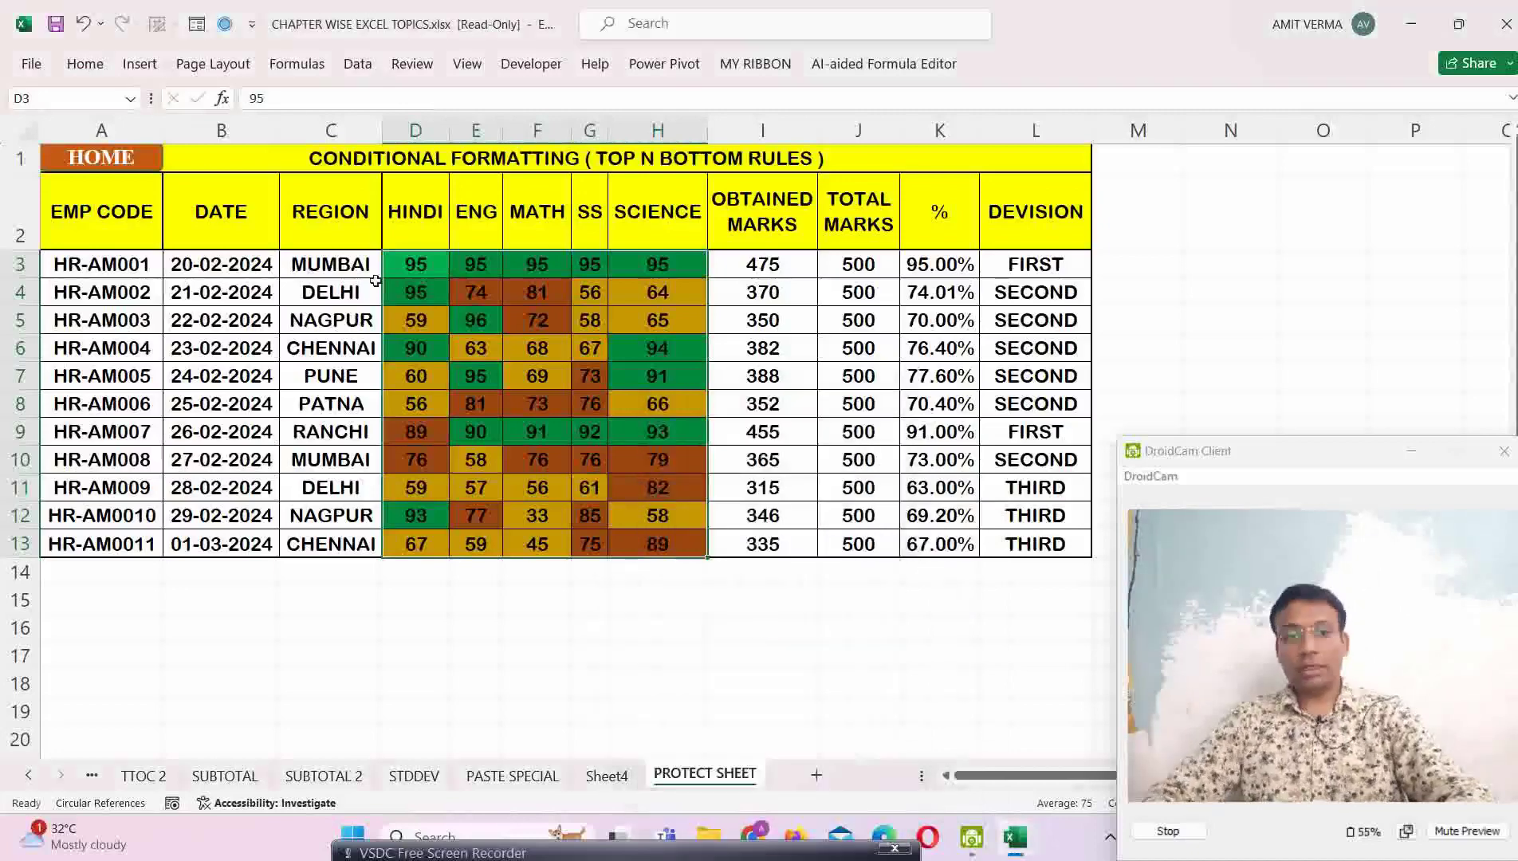
- Confirm MUMBAI in C3 and the D3 score reject edits, then select D3:H13
double_click(353, 269)
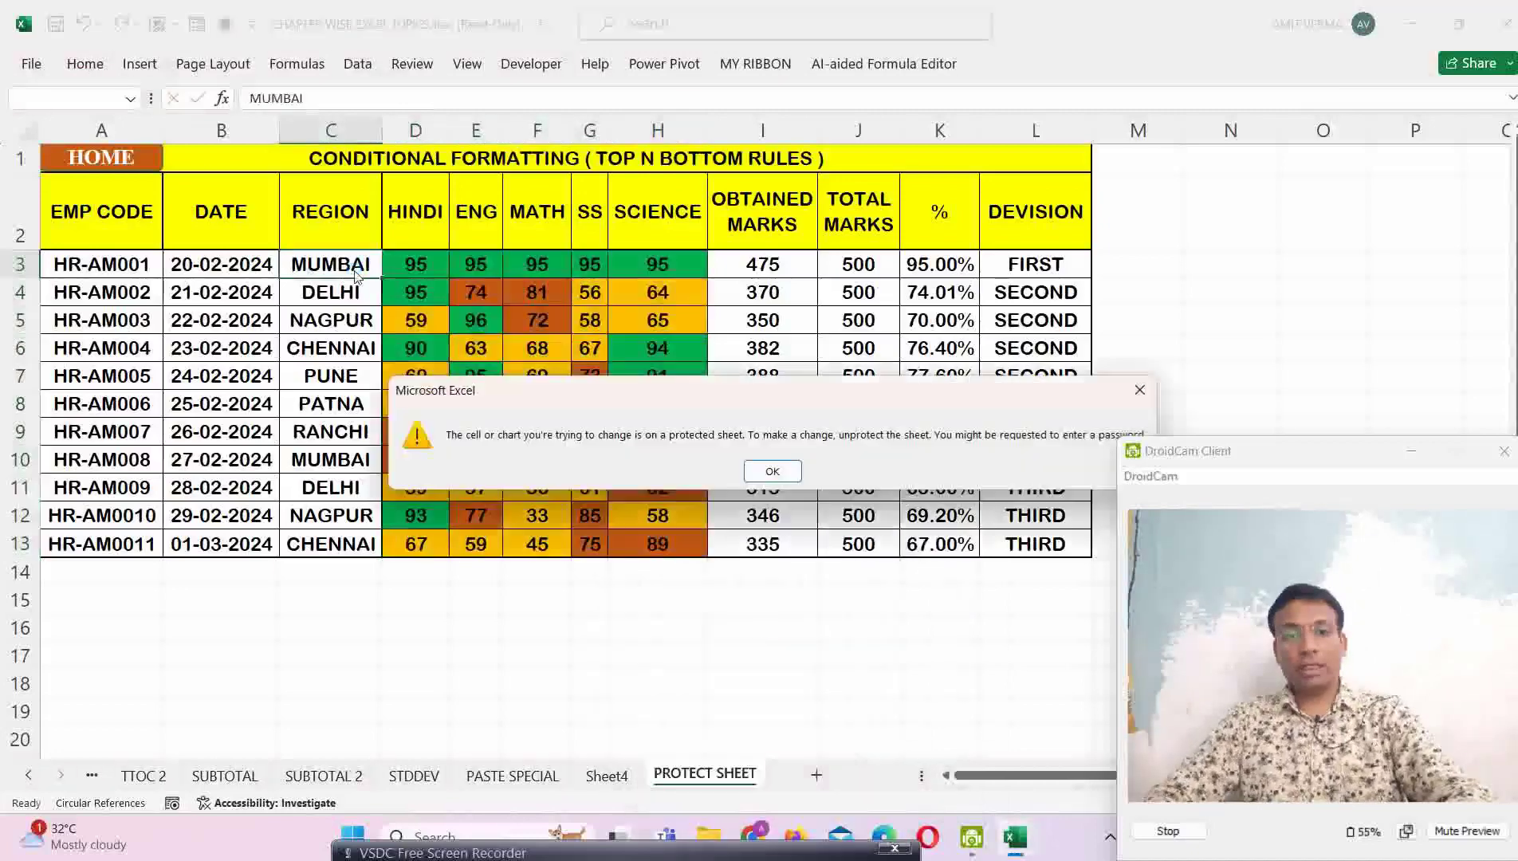
left_click(772, 471)
double_click(436, 273)
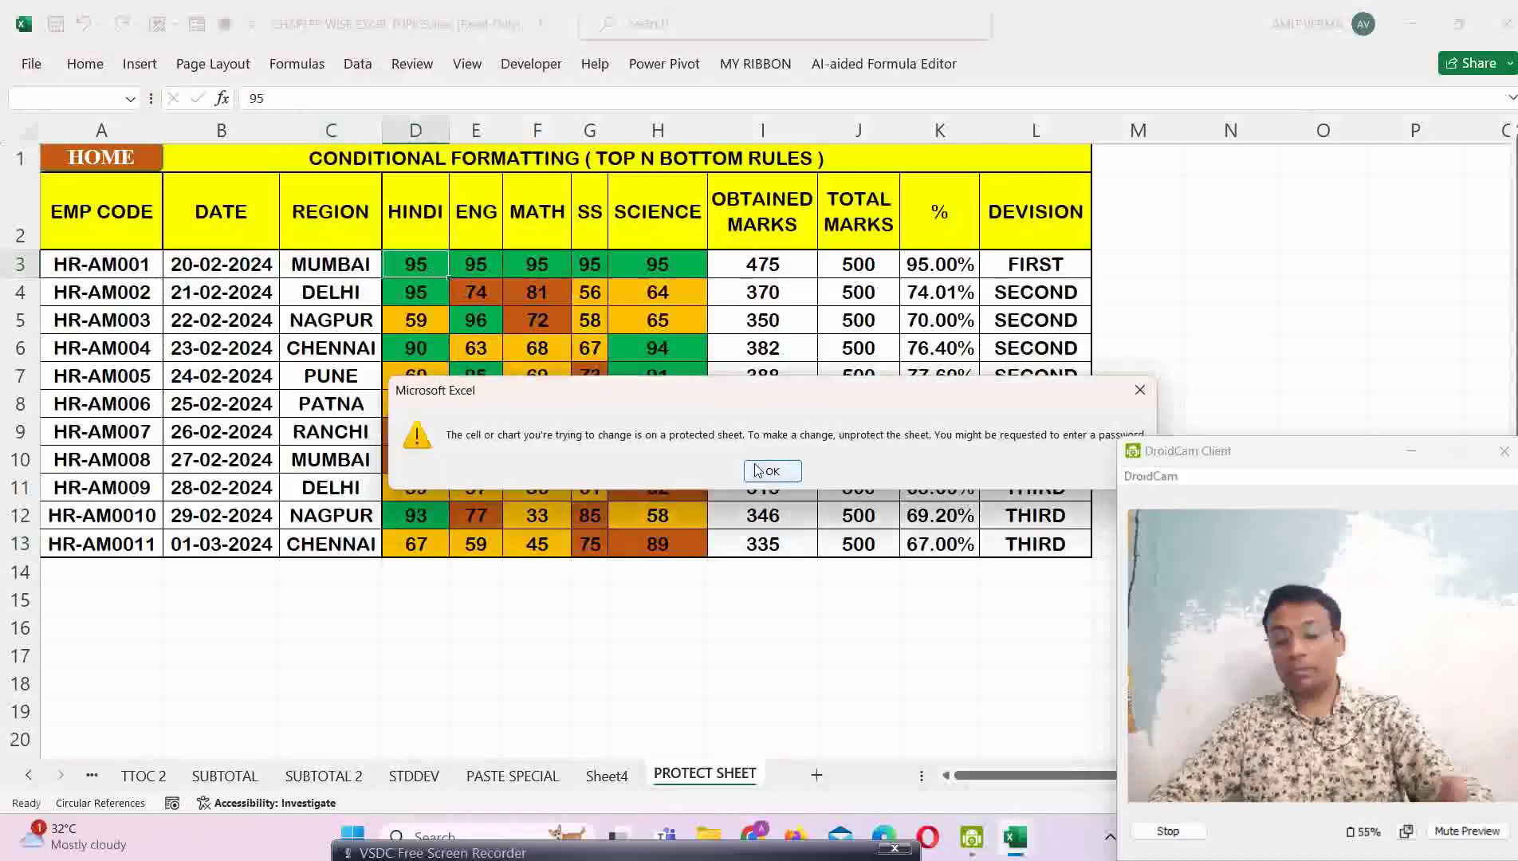
left_click(762, 471)
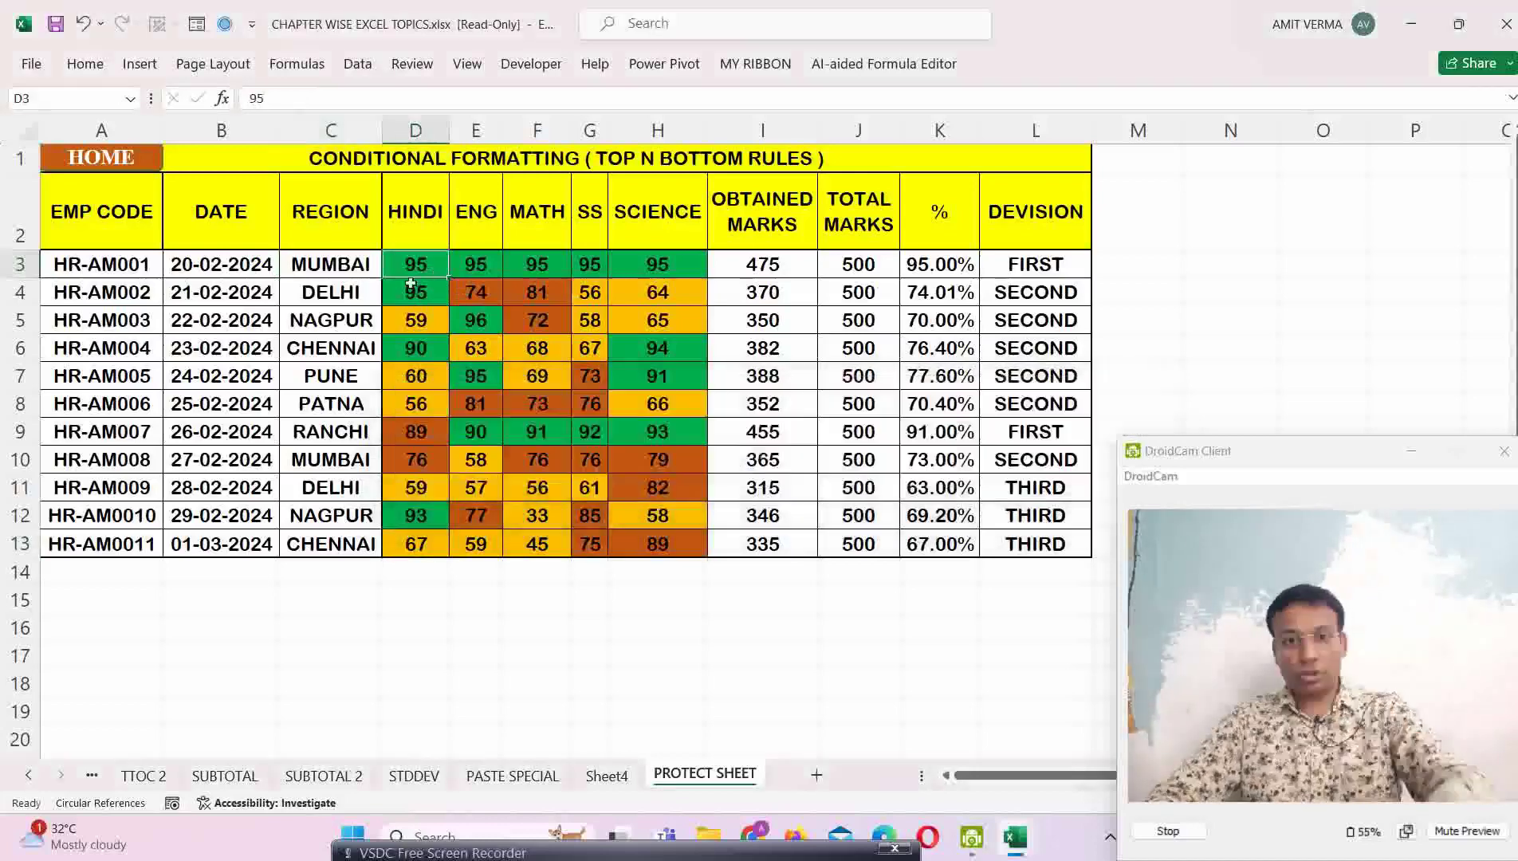
left_click_drag(410, 263, 658, 556)
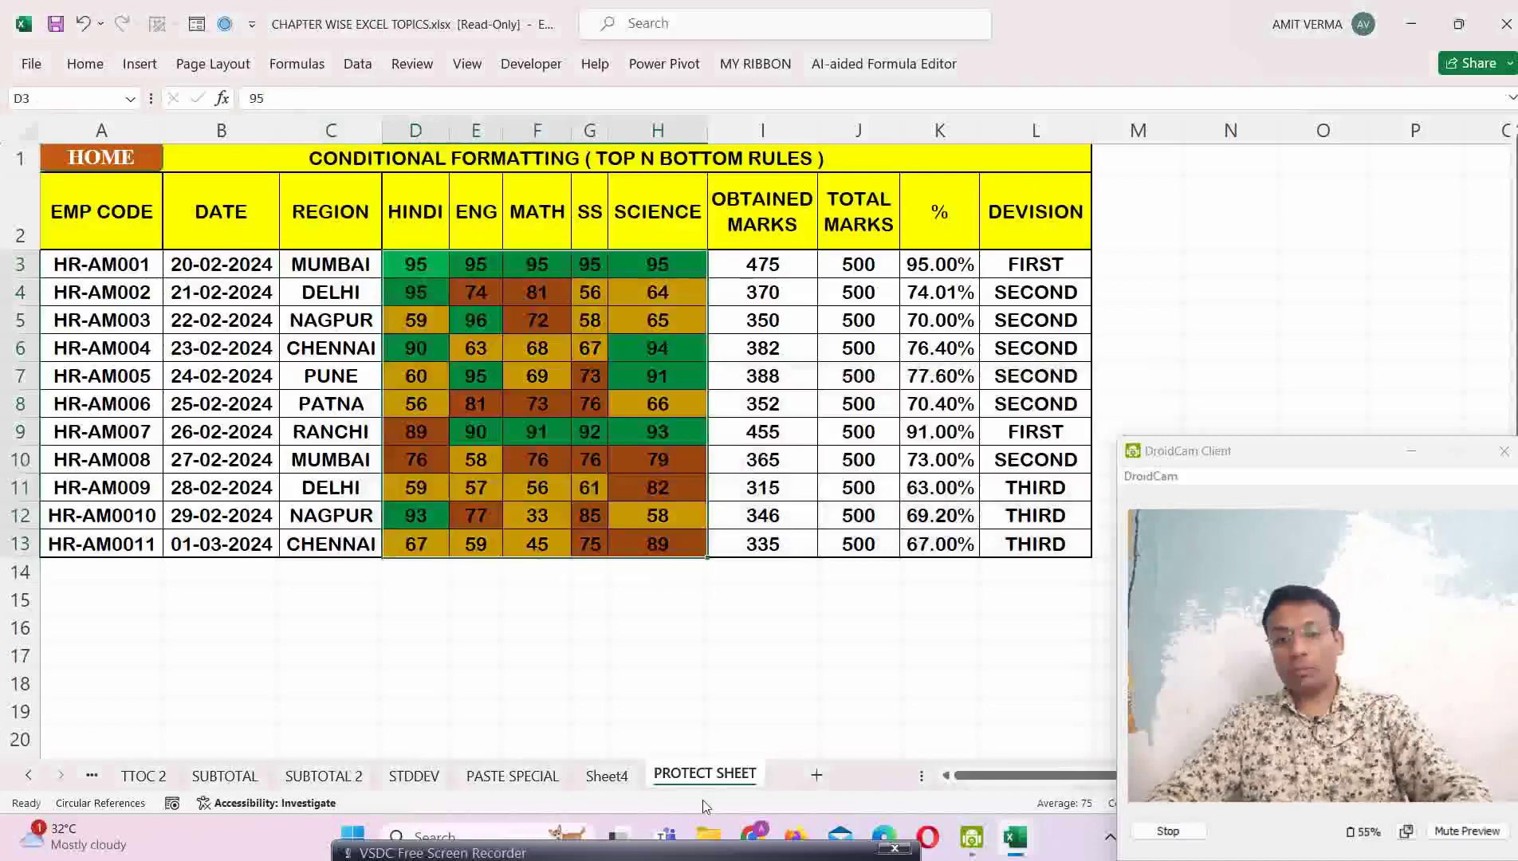
- Unprotect the sheet with its password and unlock the score cells D3:H13 via Lock Cell
right_click(710, 773)
left_click(786, 631)
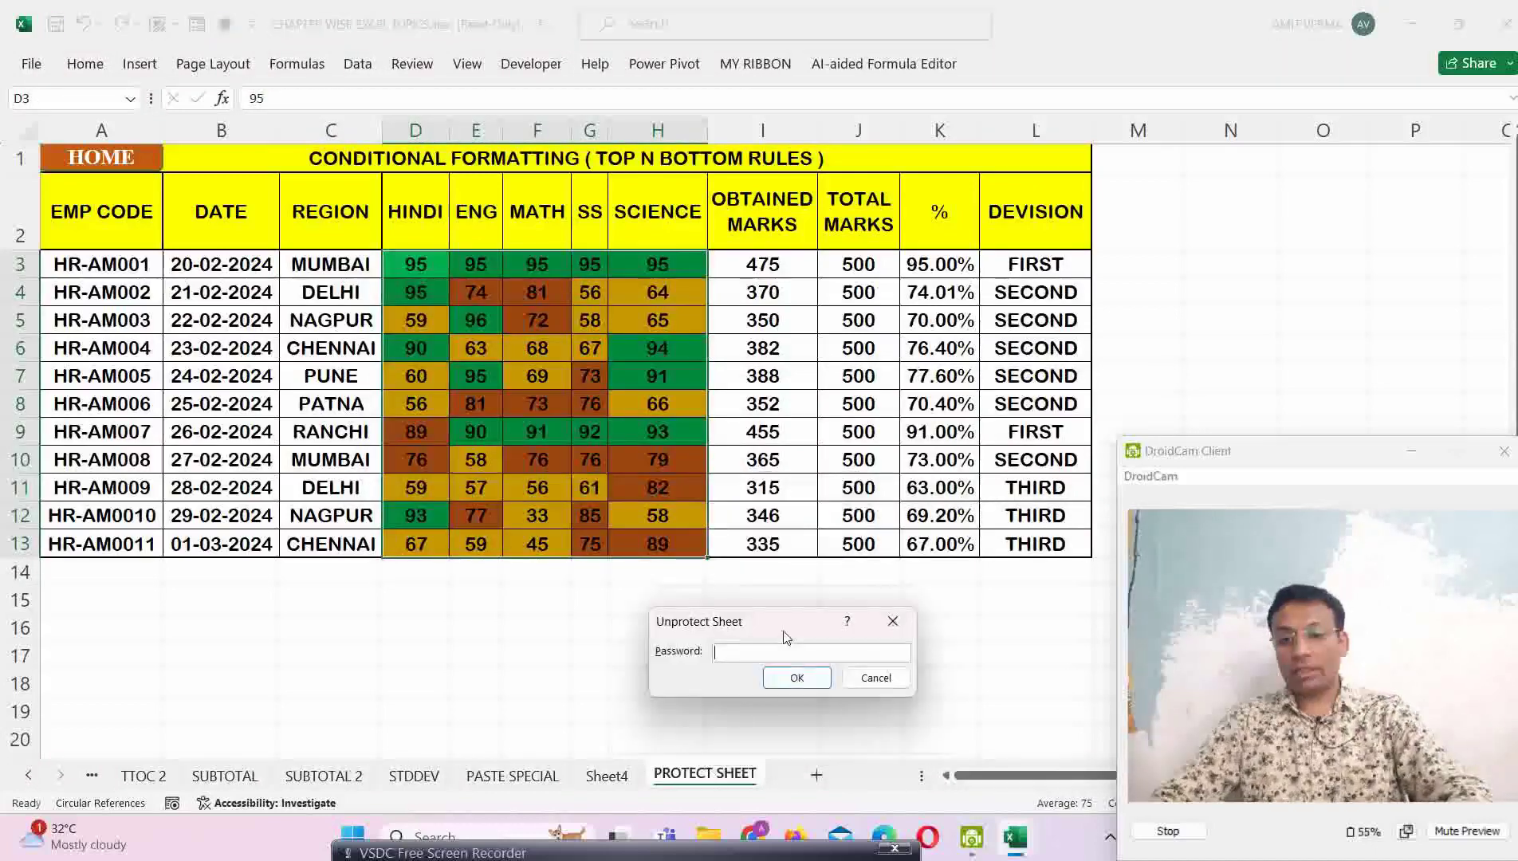
key("Return")
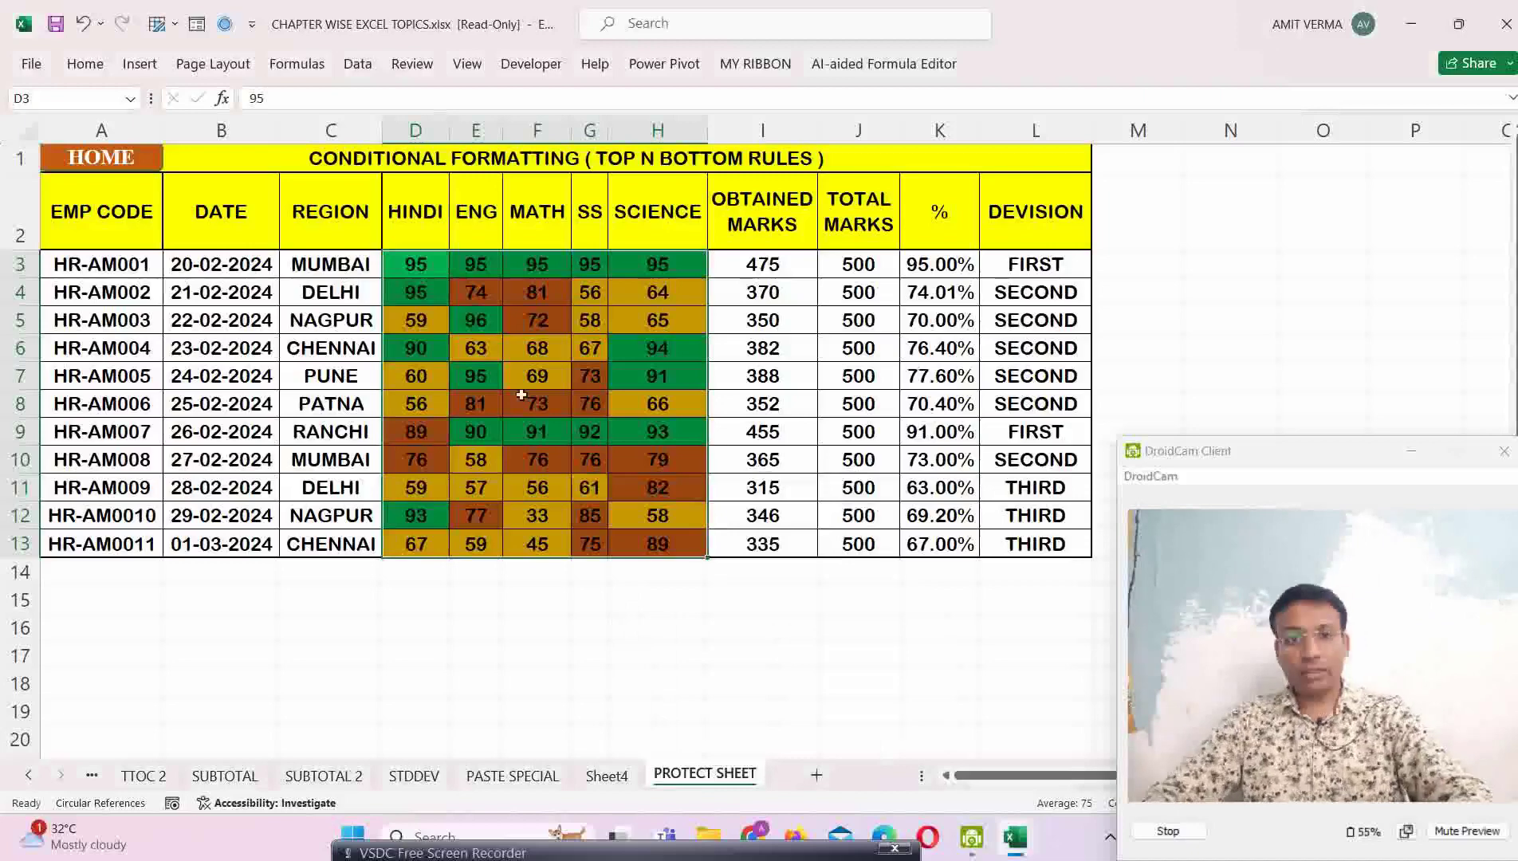
left_click(85, 64)
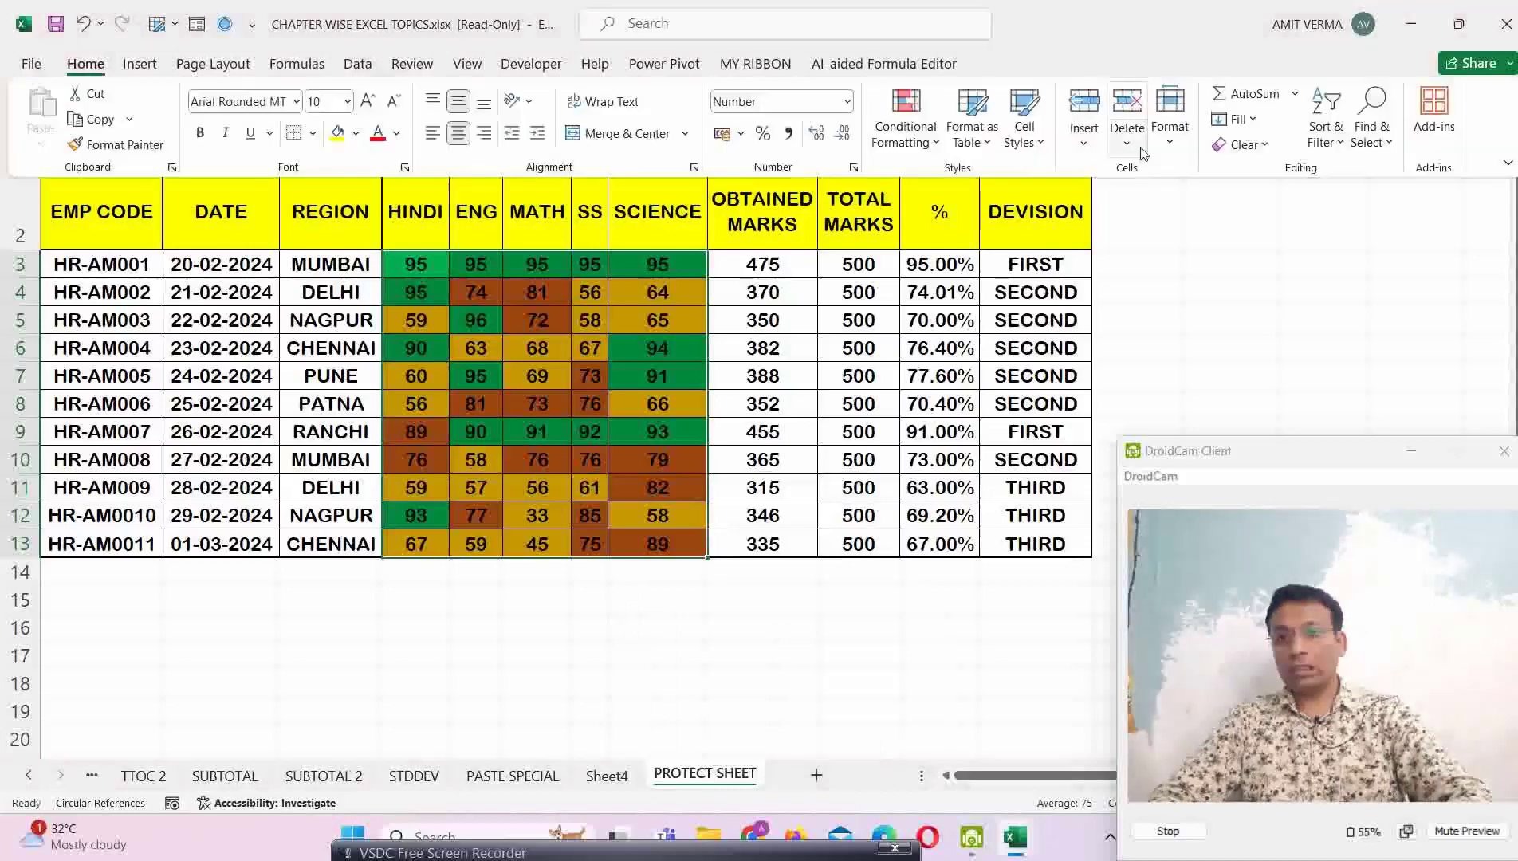
left_click(1169, 120)
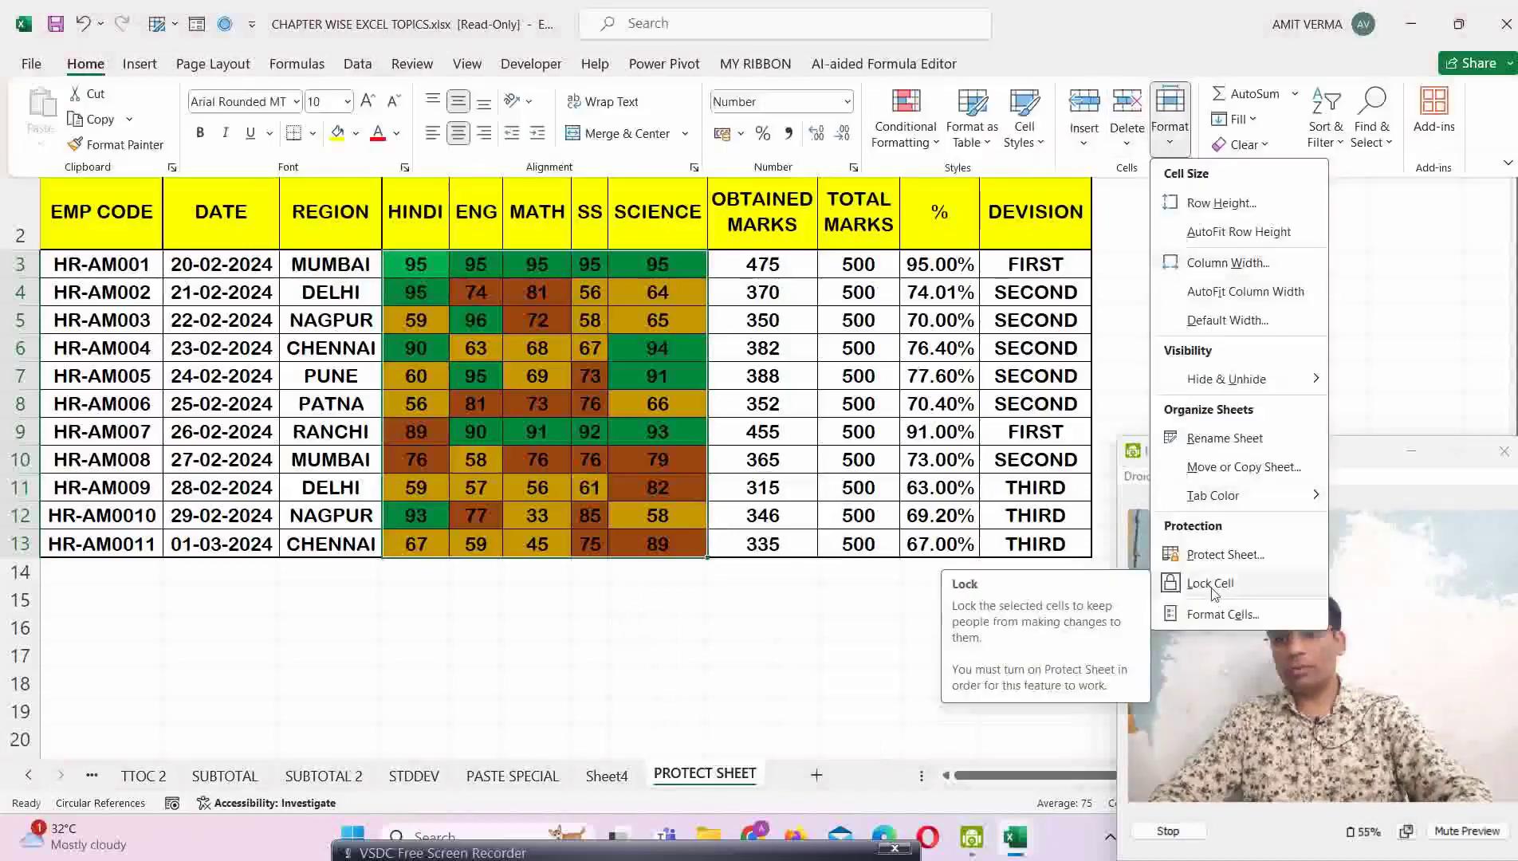
left_click(1211, 589)
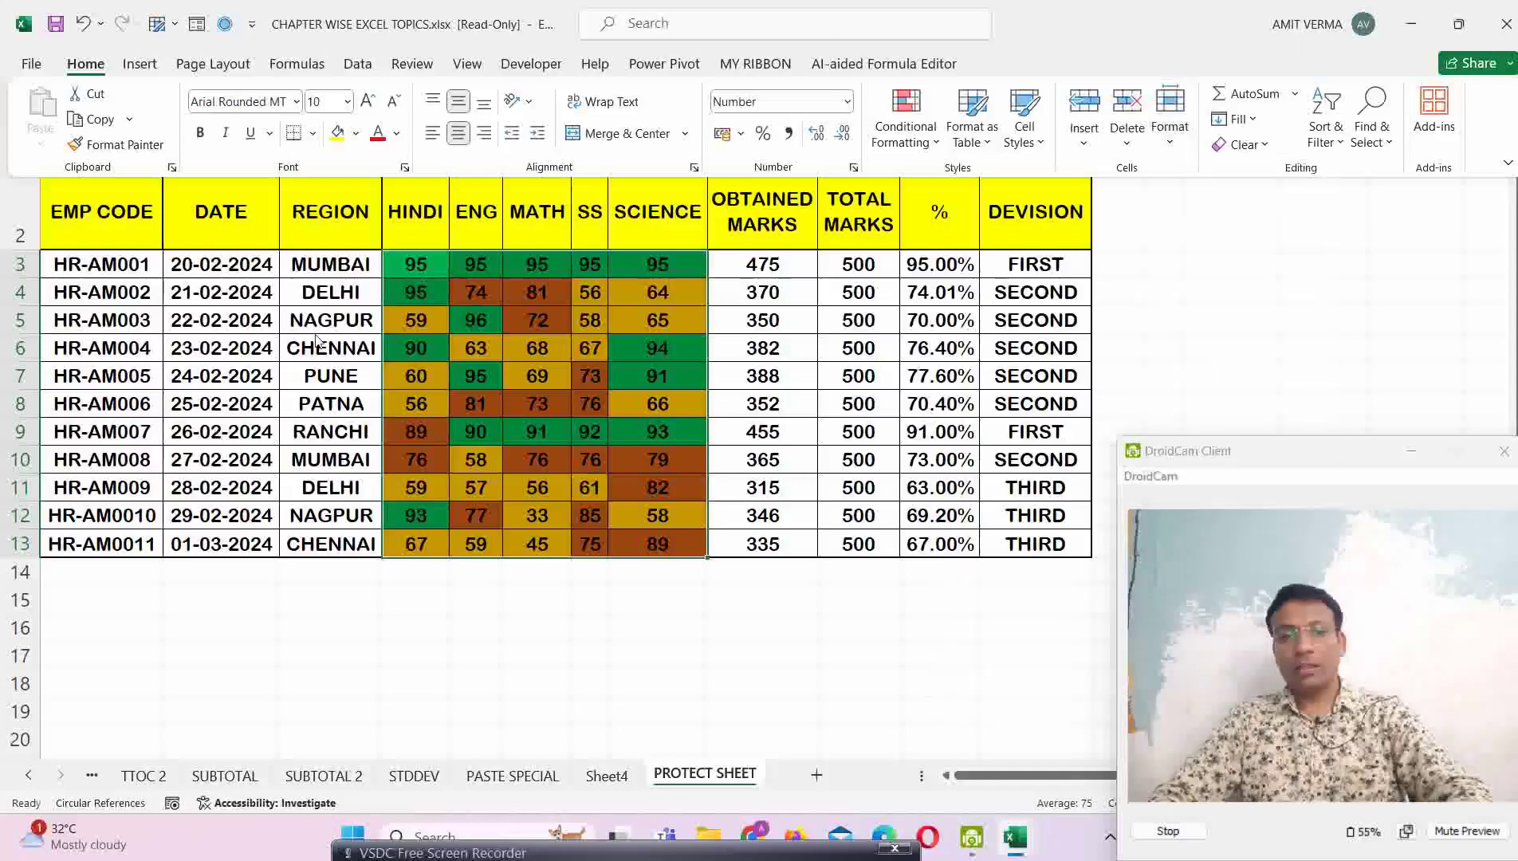
- Begin re-protecting the sheet, entering the new password
right_click(690, 778)
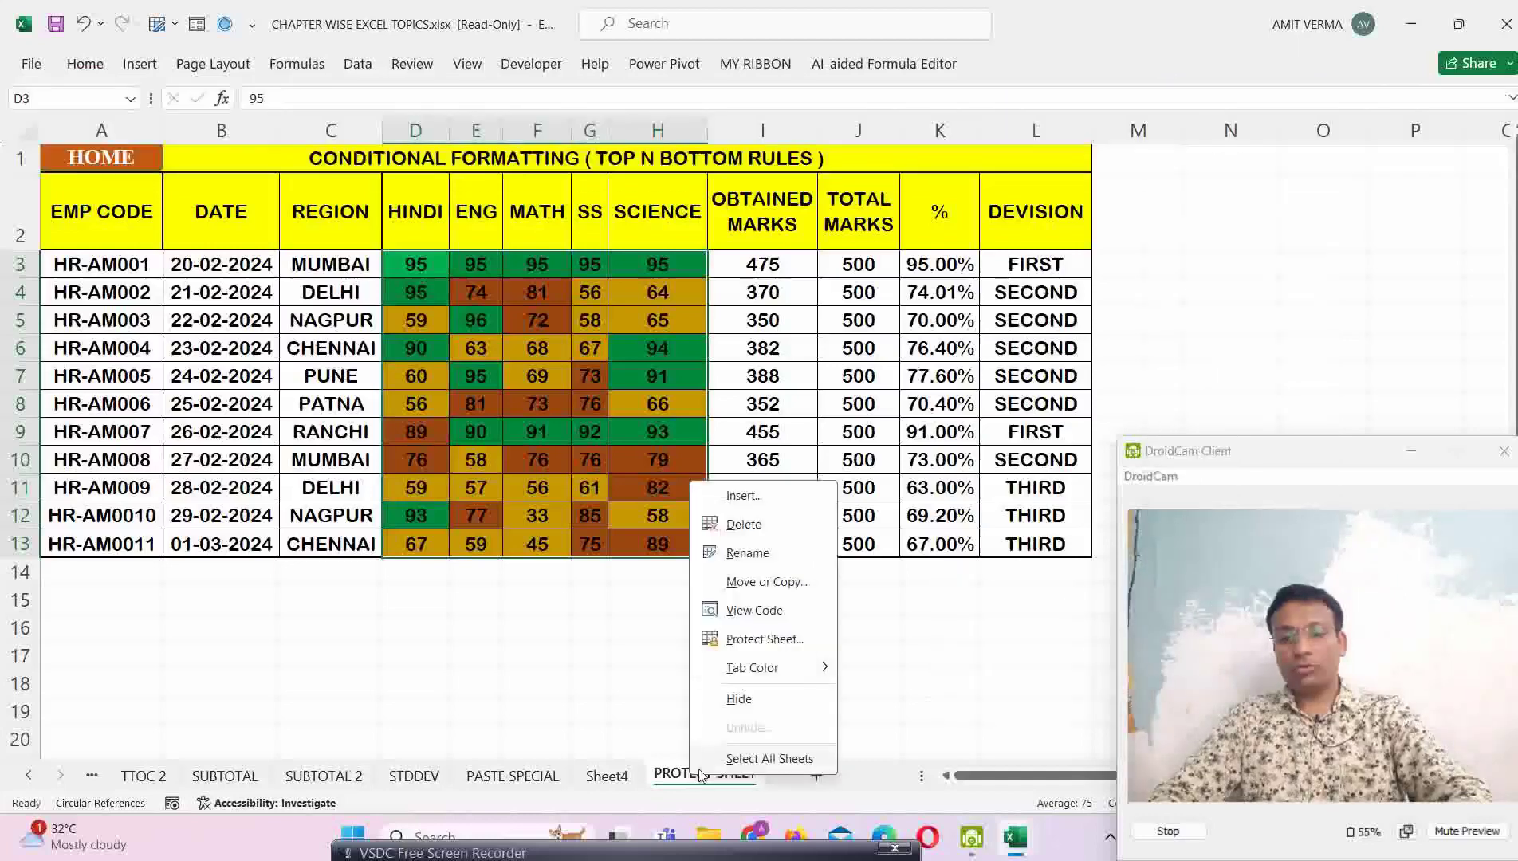
left_click(749, 641)
type("1")
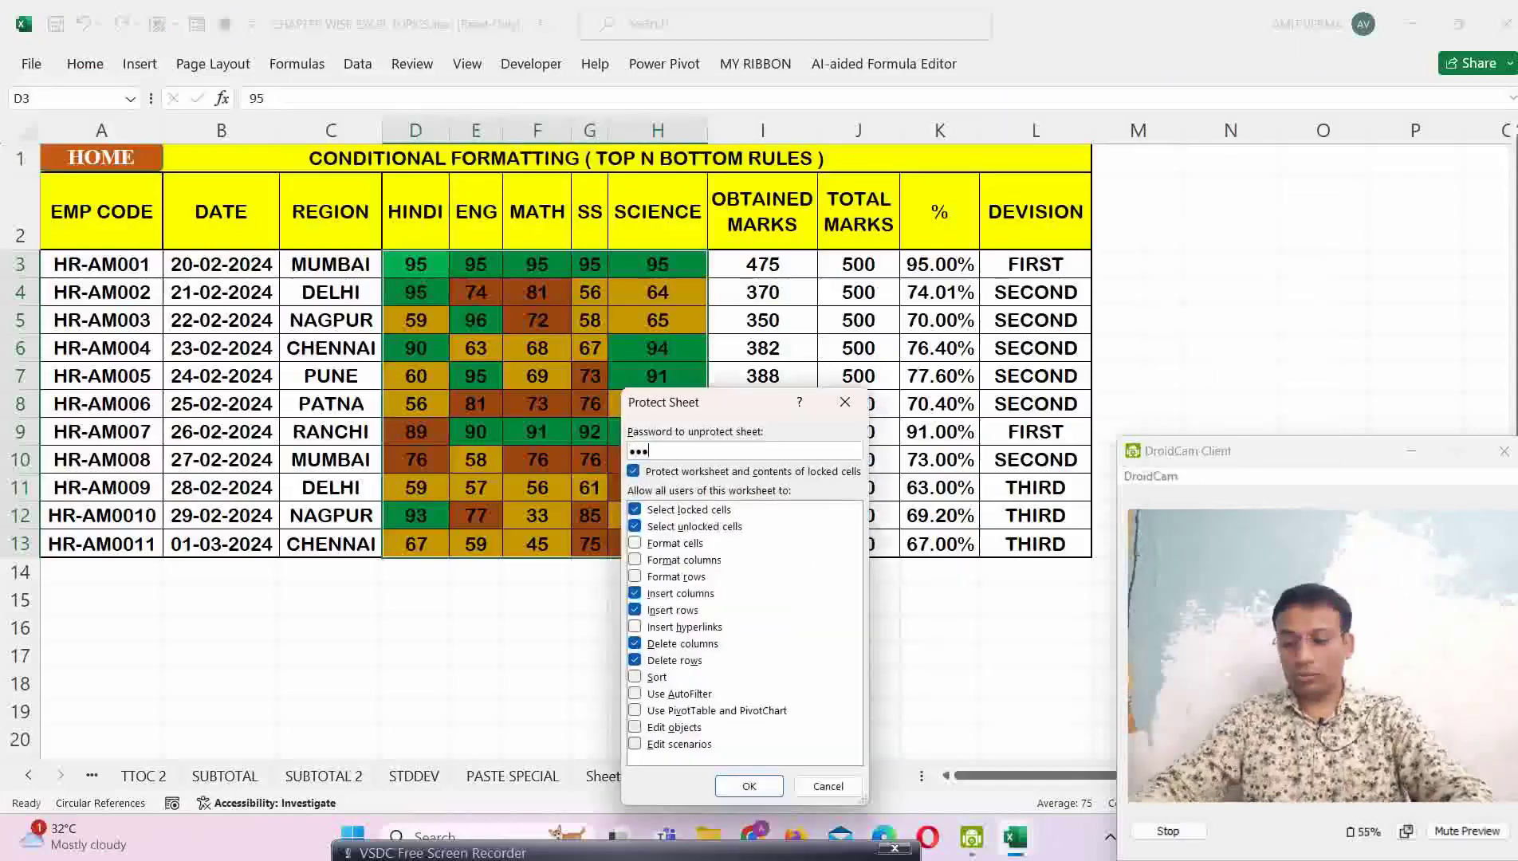
key("Return")
- Confirm the protection password and check that MUMBAI in C3 still rejects edits
key("Return")
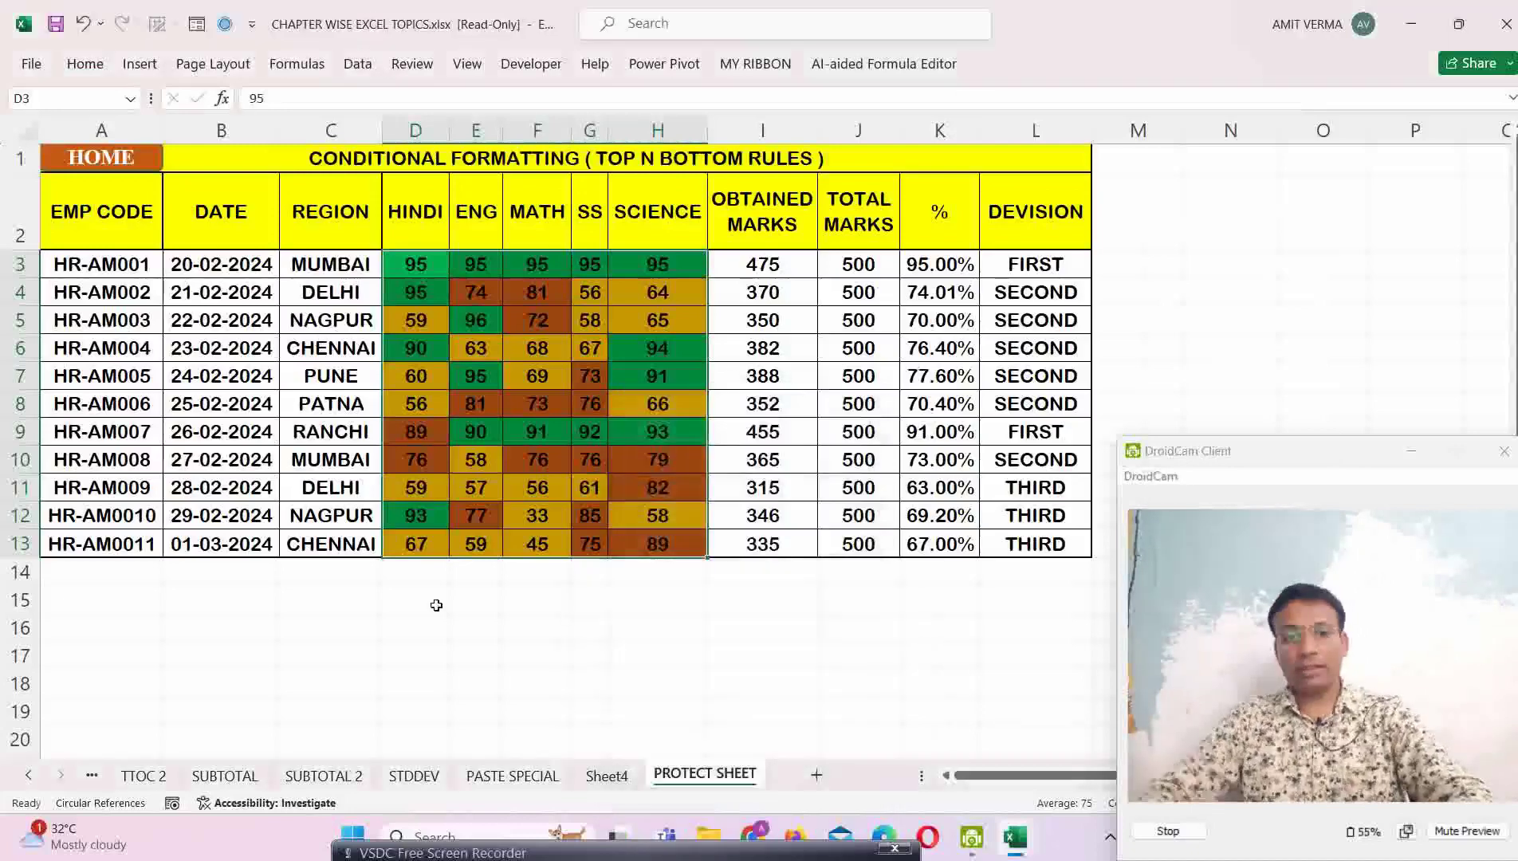
double_click(343, 269)
left_click(772, 470)
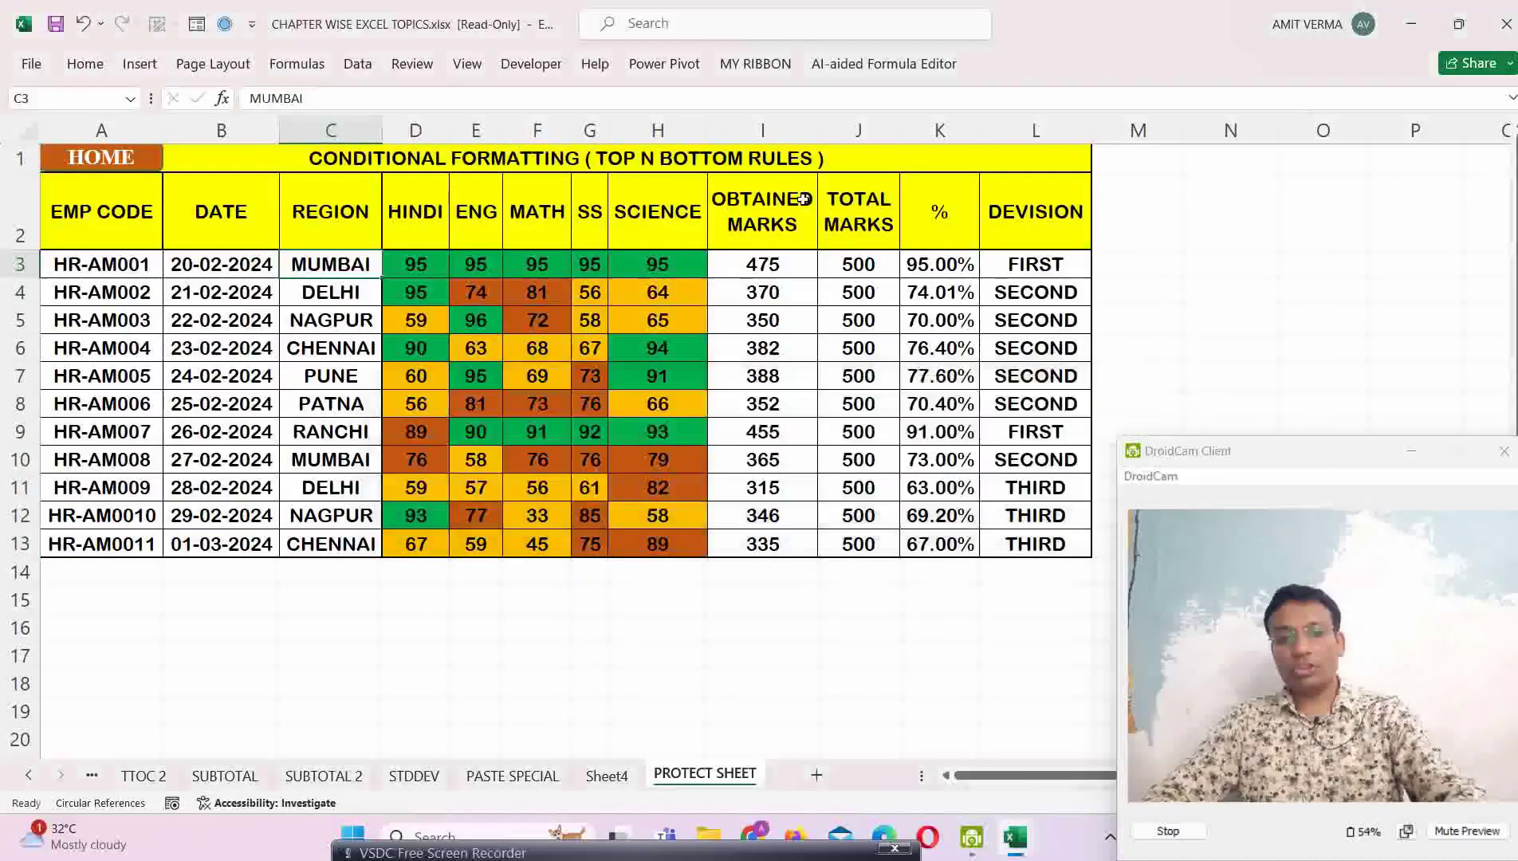
- Enter 90 as the first employee's HINDI, ENG, MATH, SS and SCIENCE scores in D3:H3
double_click(410, 264)
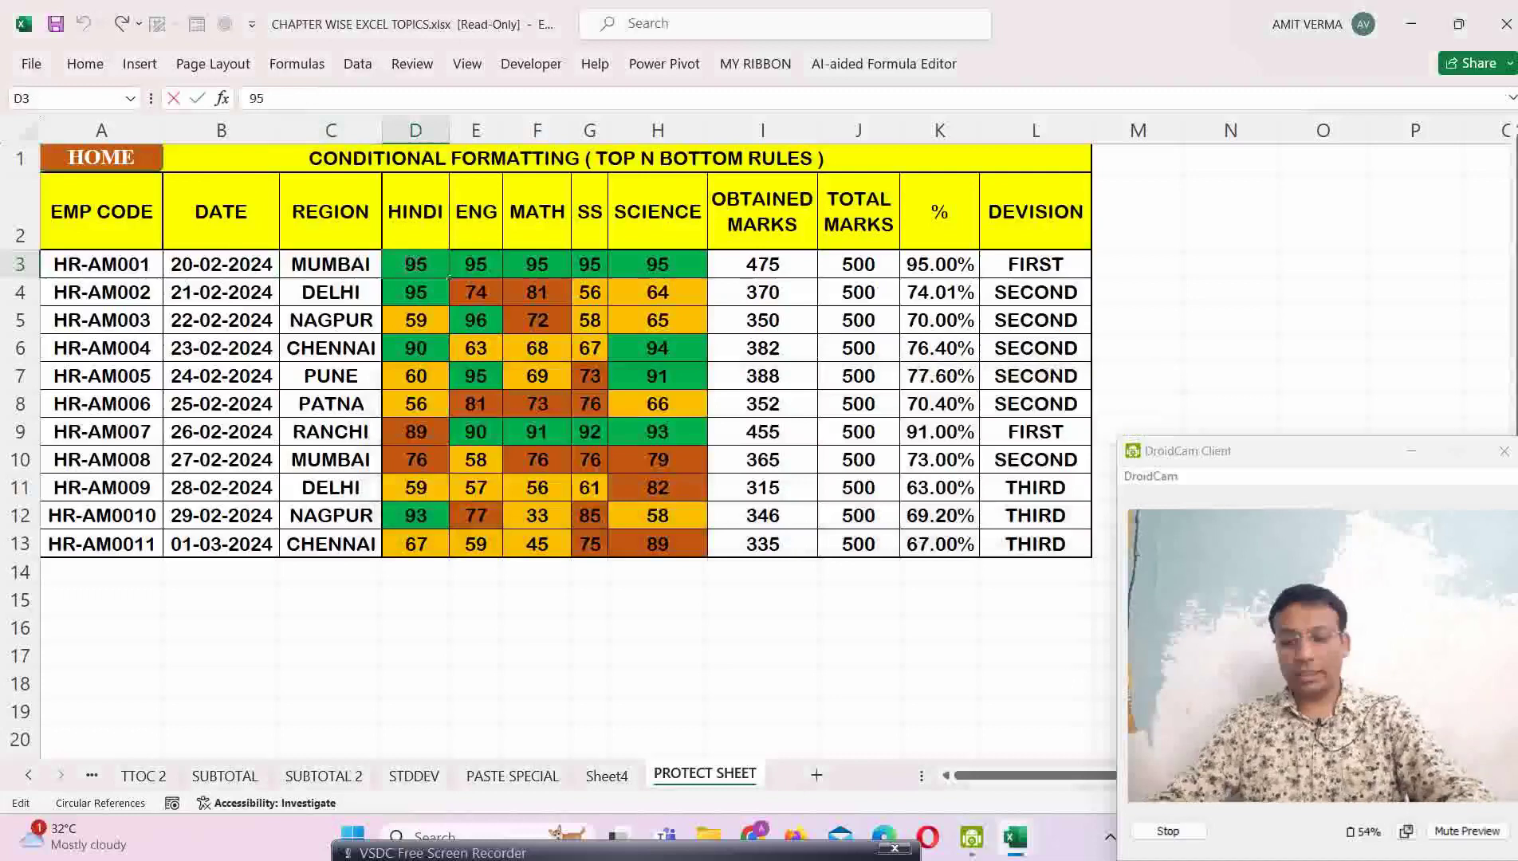
key("BackSpace")
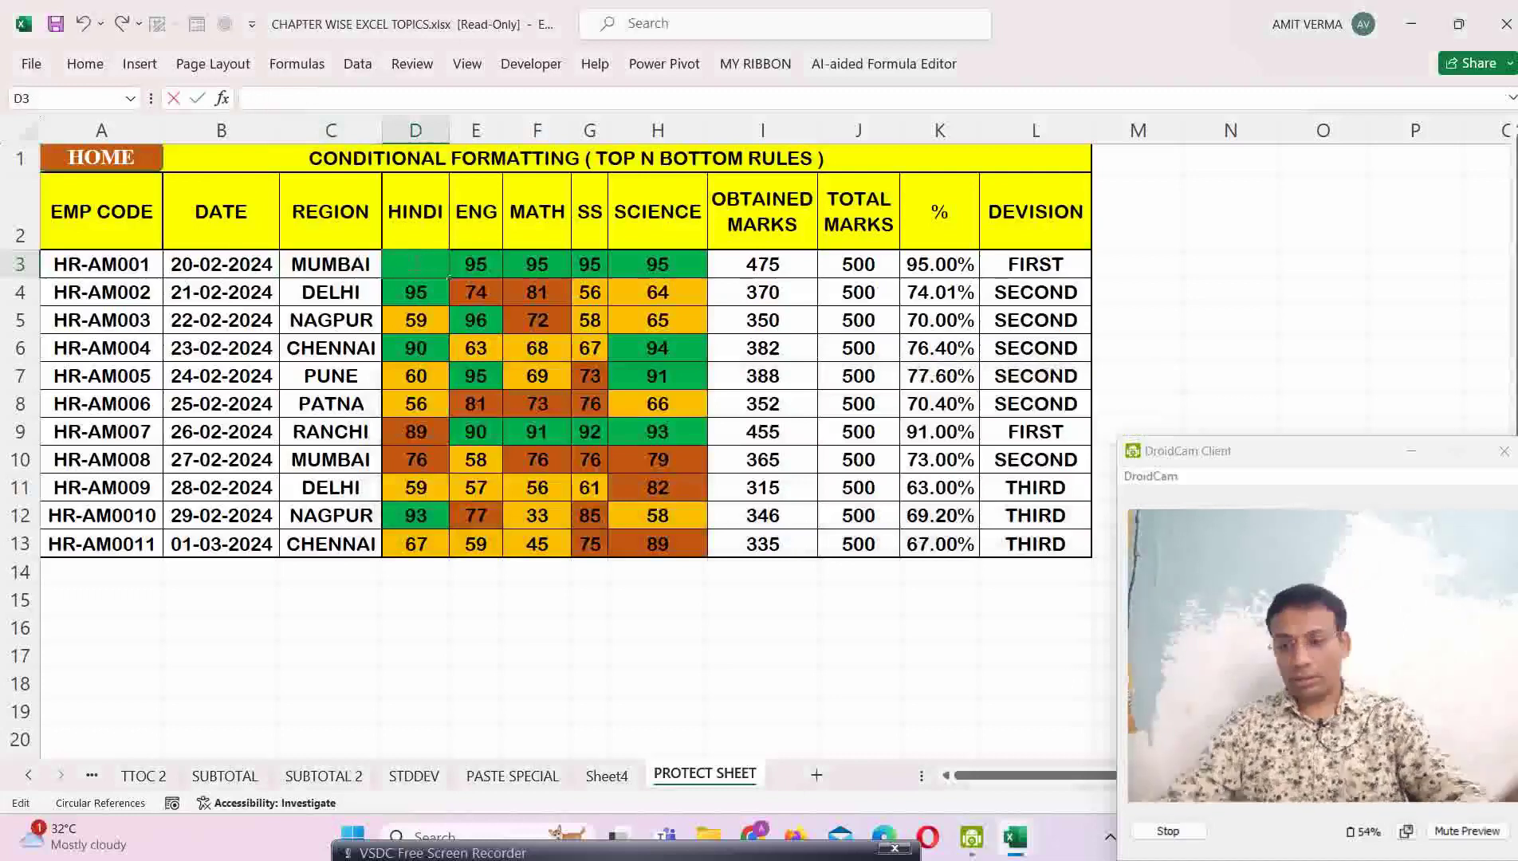
type("0")
key("Tab")
type("90")
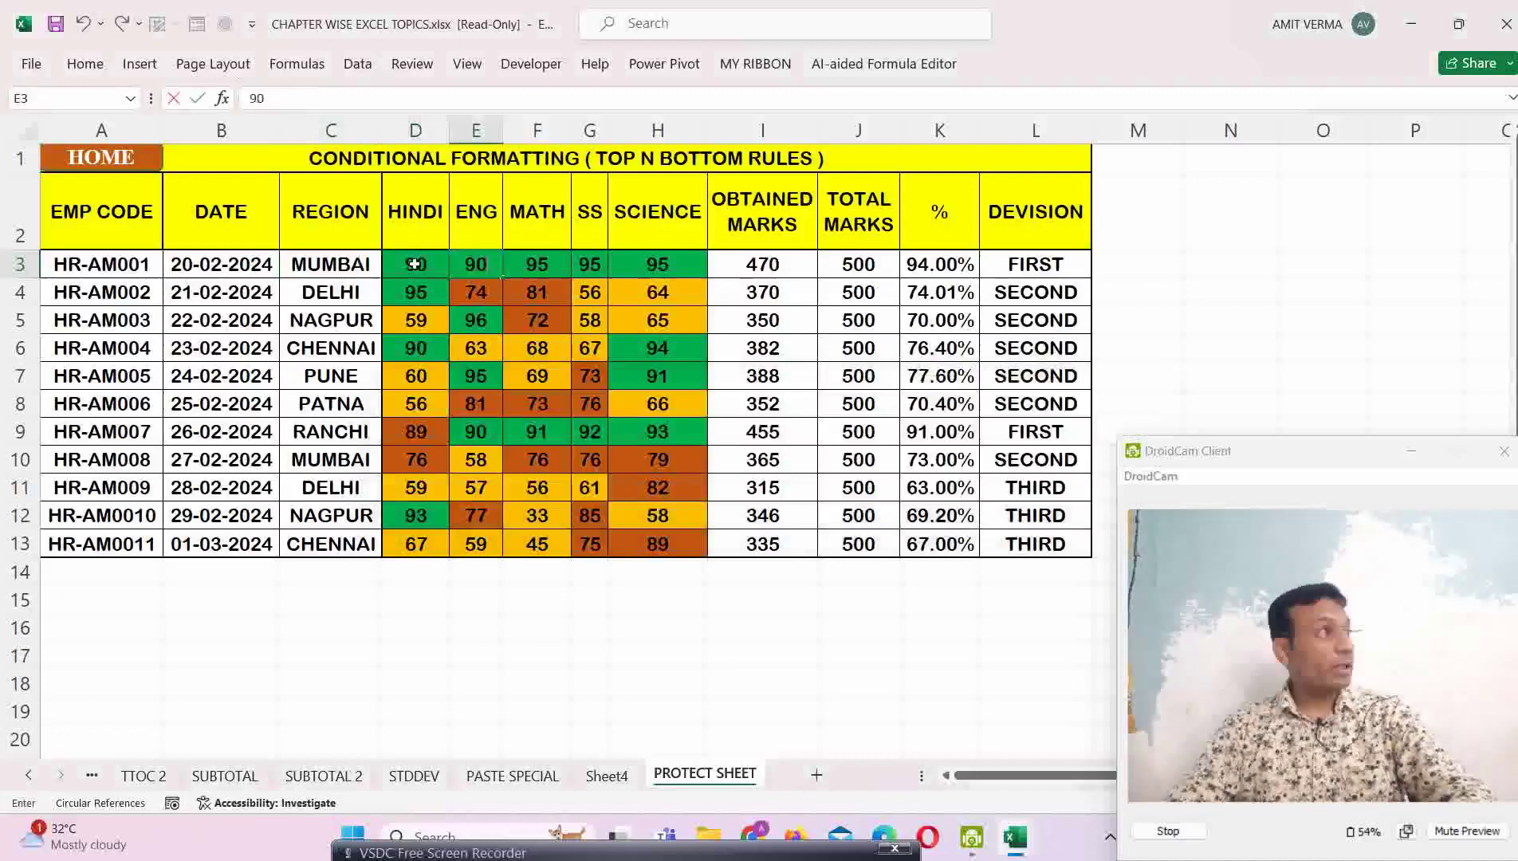
key("Tab")
type("9")
key("Tab")
type("90")
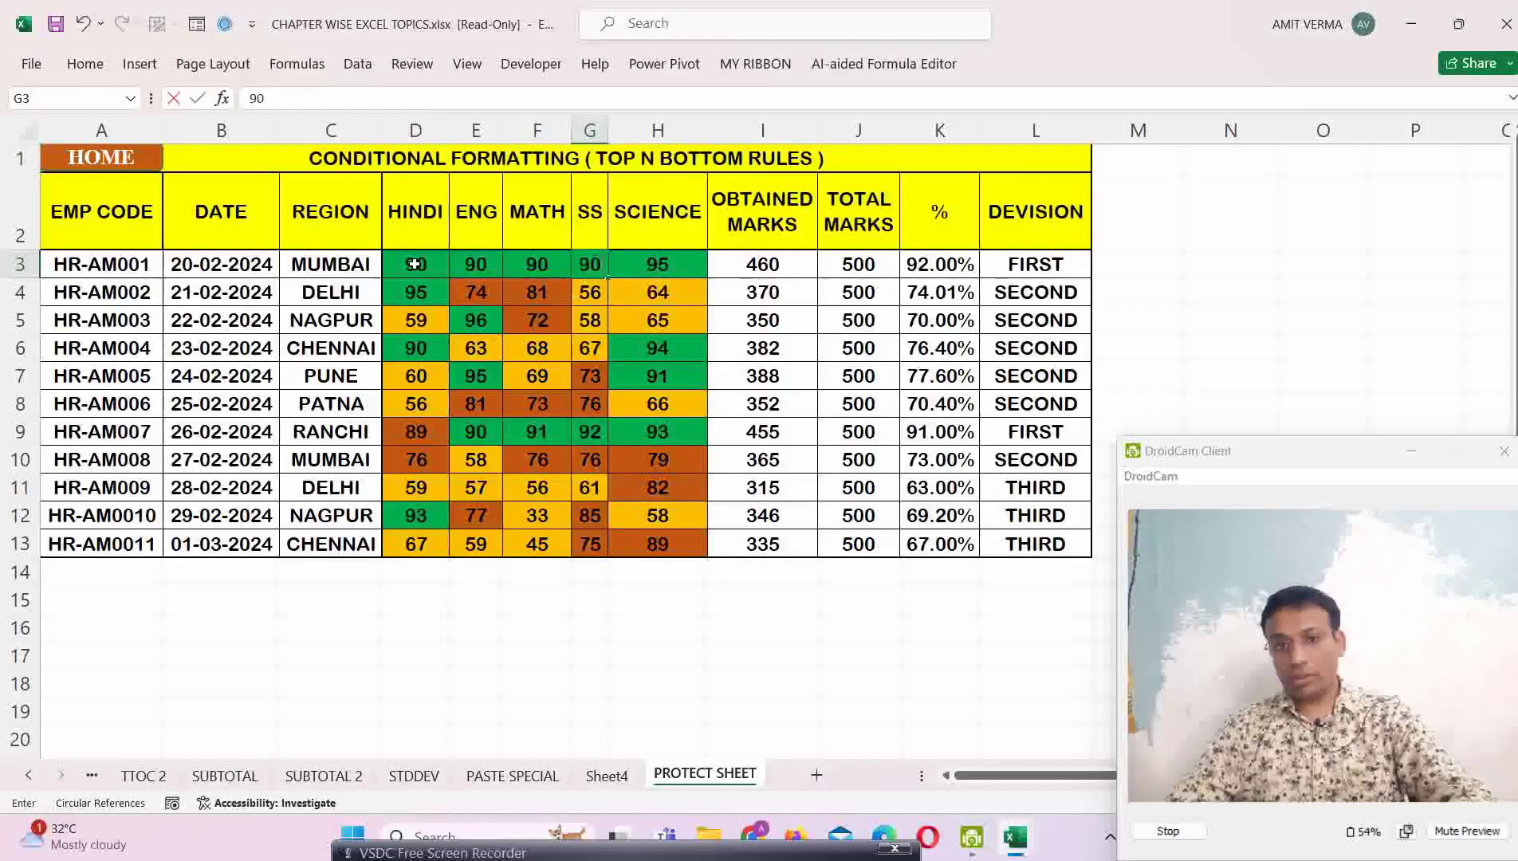
key("Tab")
type("90")
key("Return")
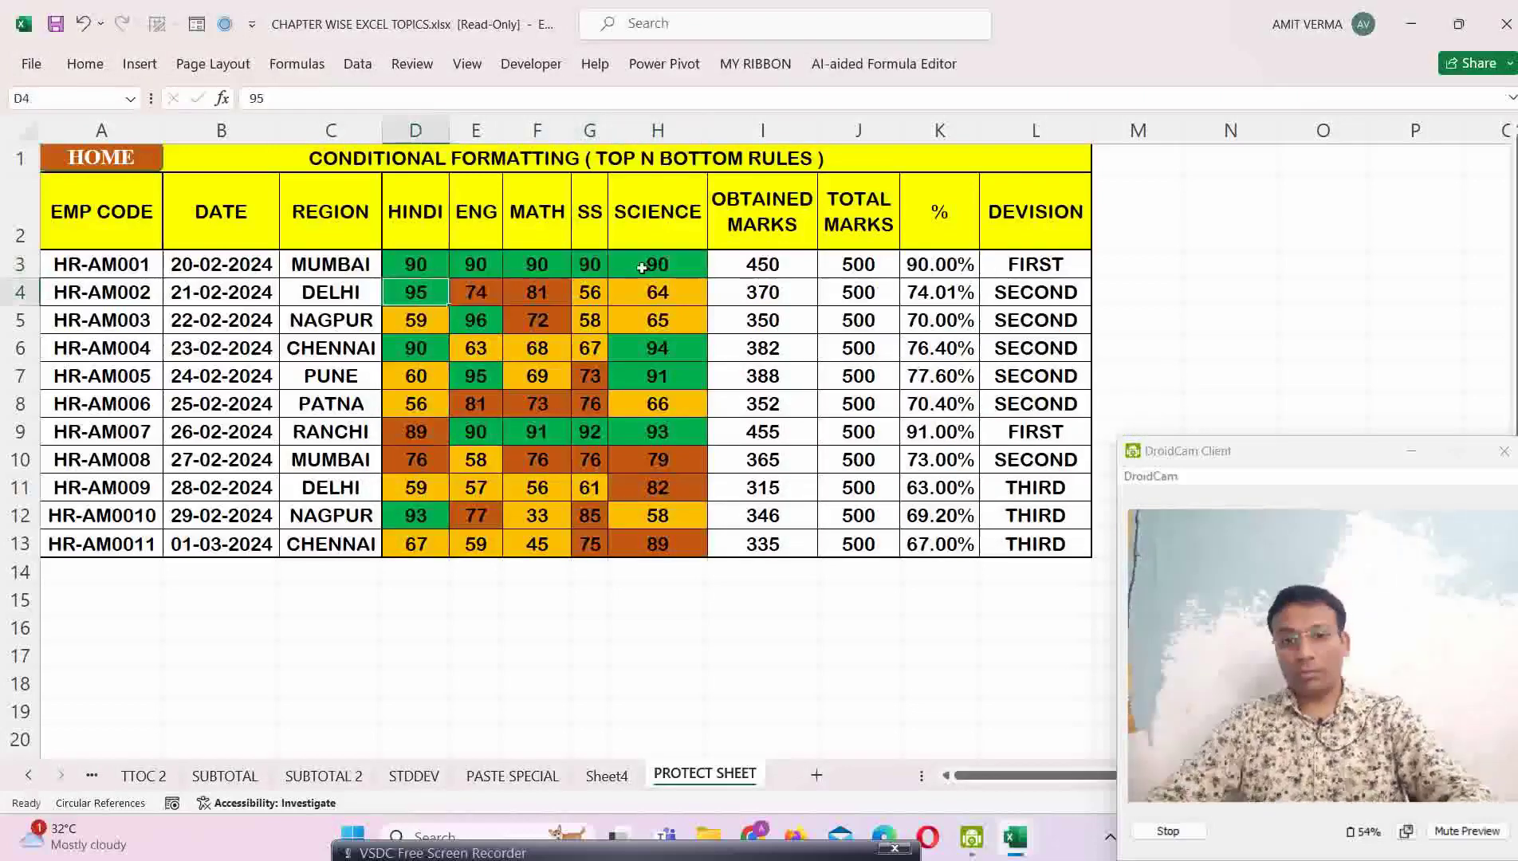
- Select the score range D3:H13
double_click(738, 264)
left_click(766, 453)
mouse_move(657, 264)
left_mouse_down()
mouse_move(407, 276)
mouse_move(680, 538)
left_mouse_up()
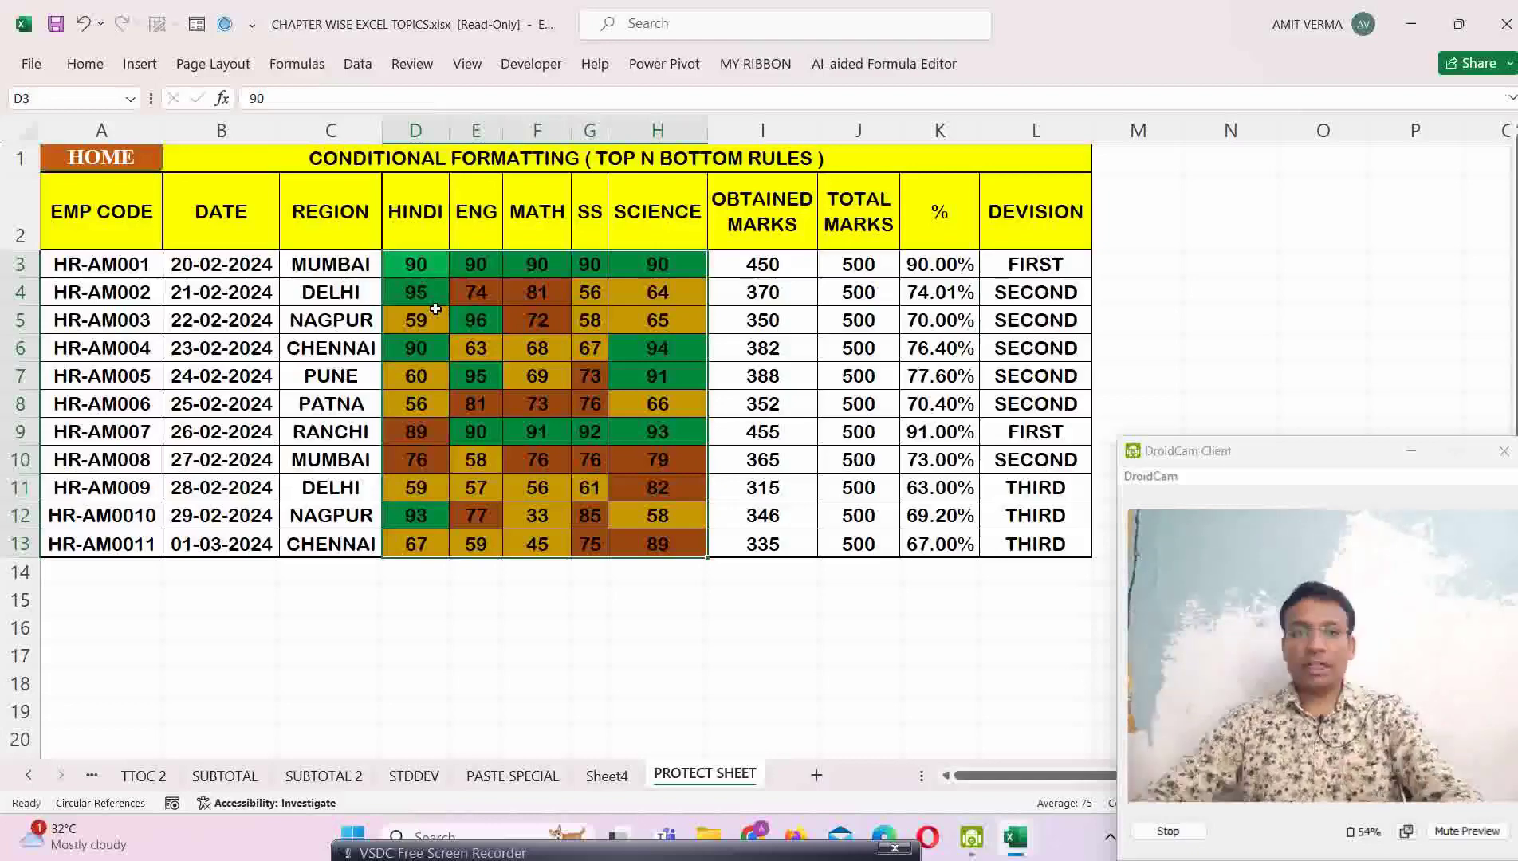
- Clear the selection and unprotect the marks sheet with its password
left_click(253, 215)
left_click(536, 655)
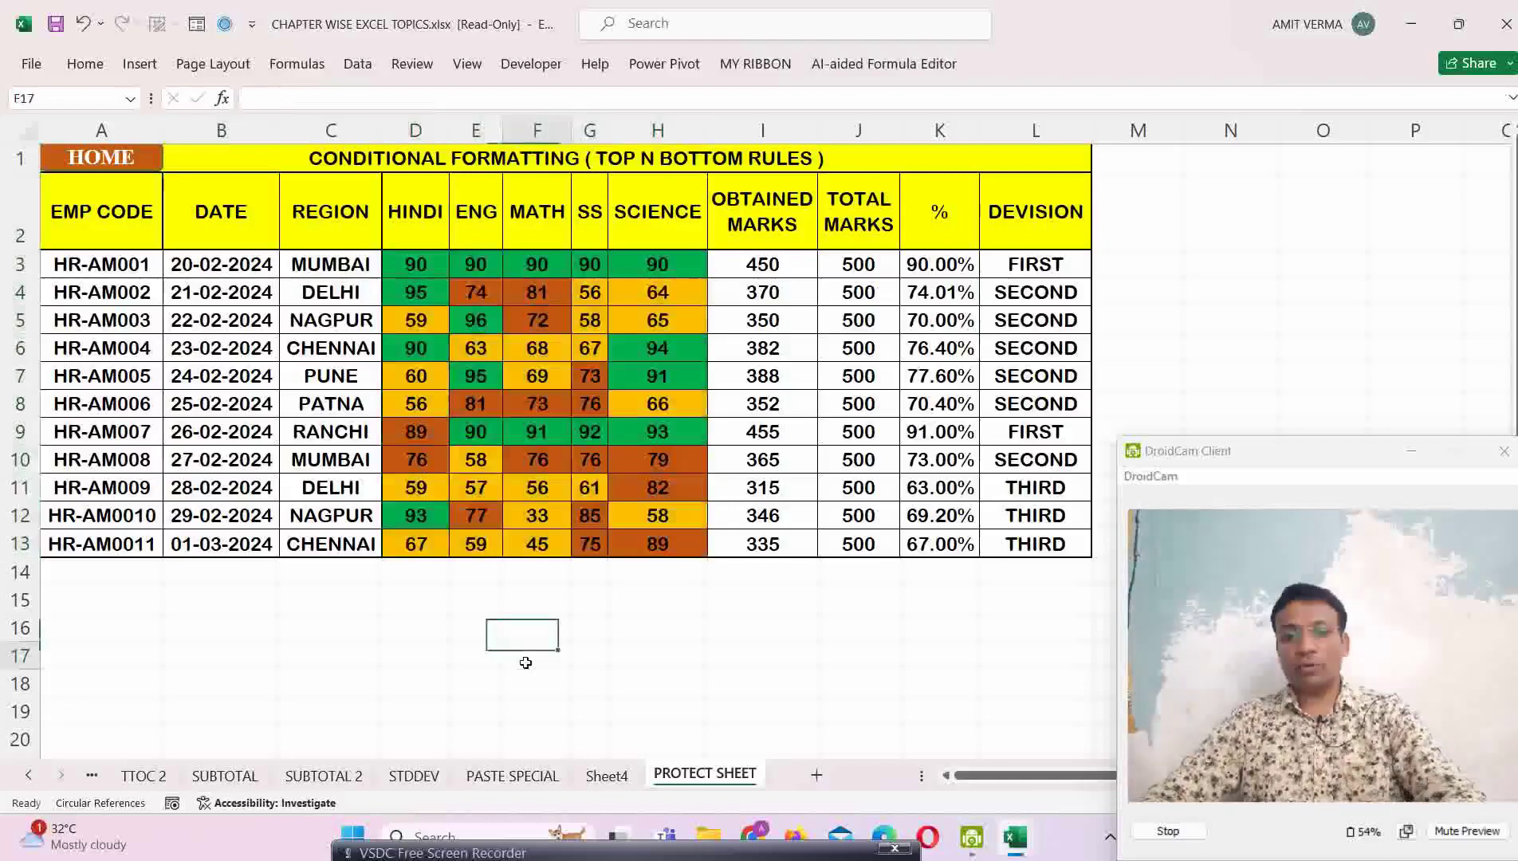
right_click(728, 775)
left_click(810, 645)
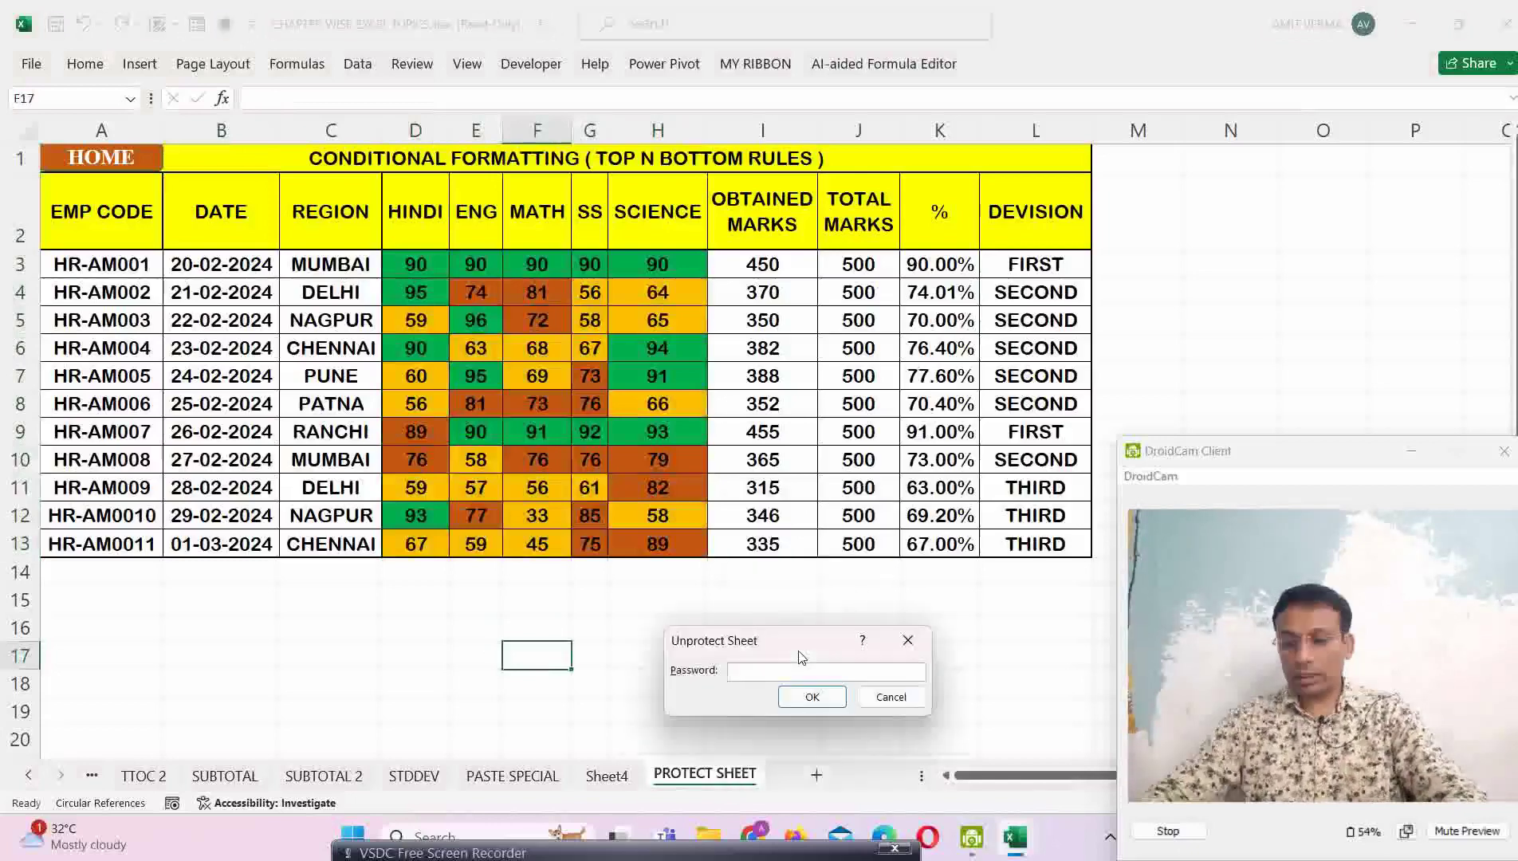
key("Return")
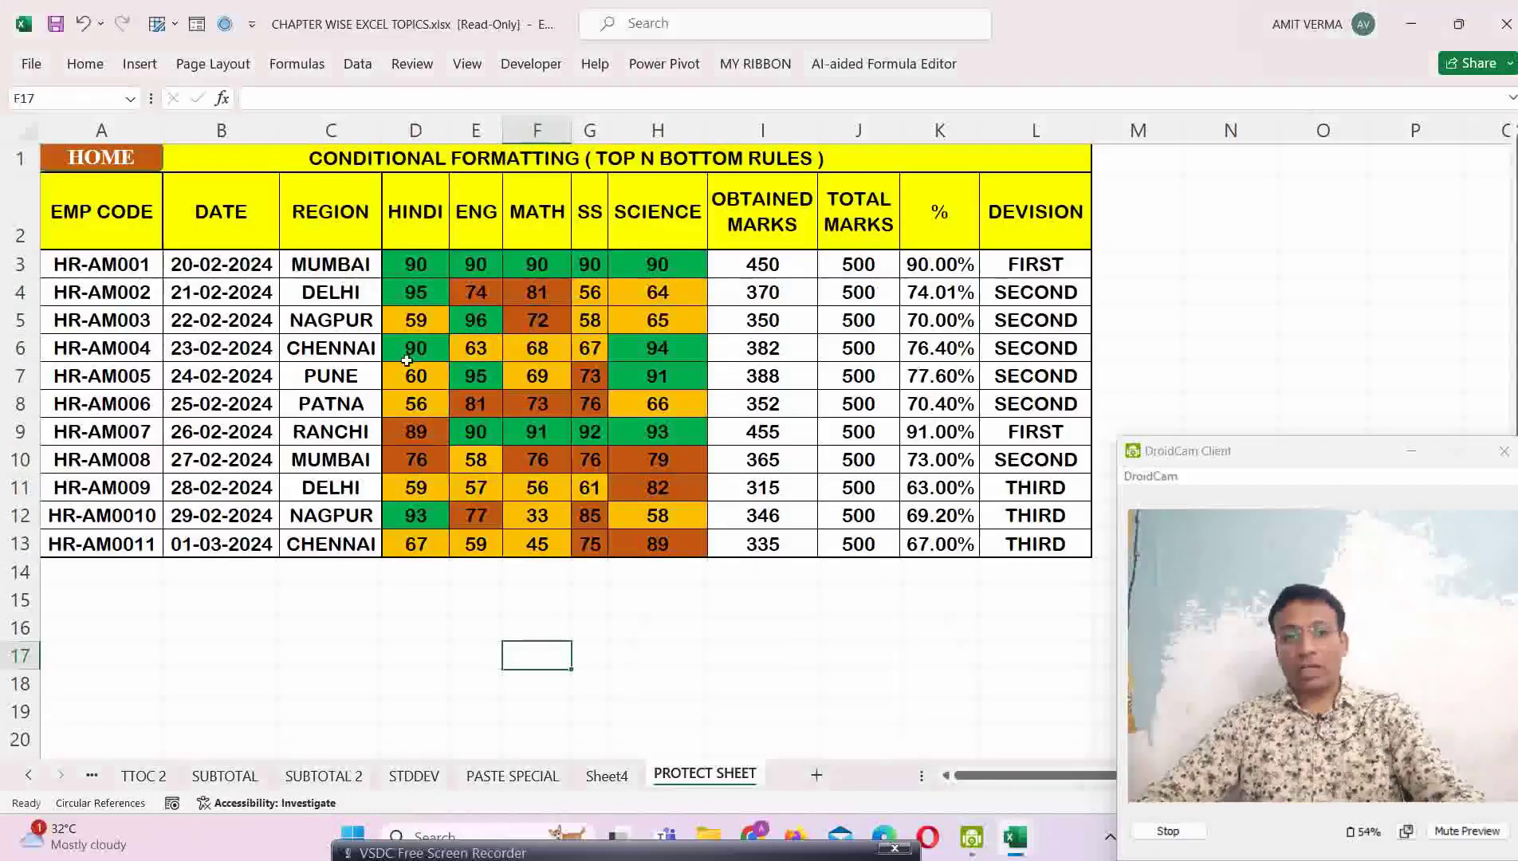
- Password-protect the marks sheet again, entering and confirming the password
left_click(304, 563)
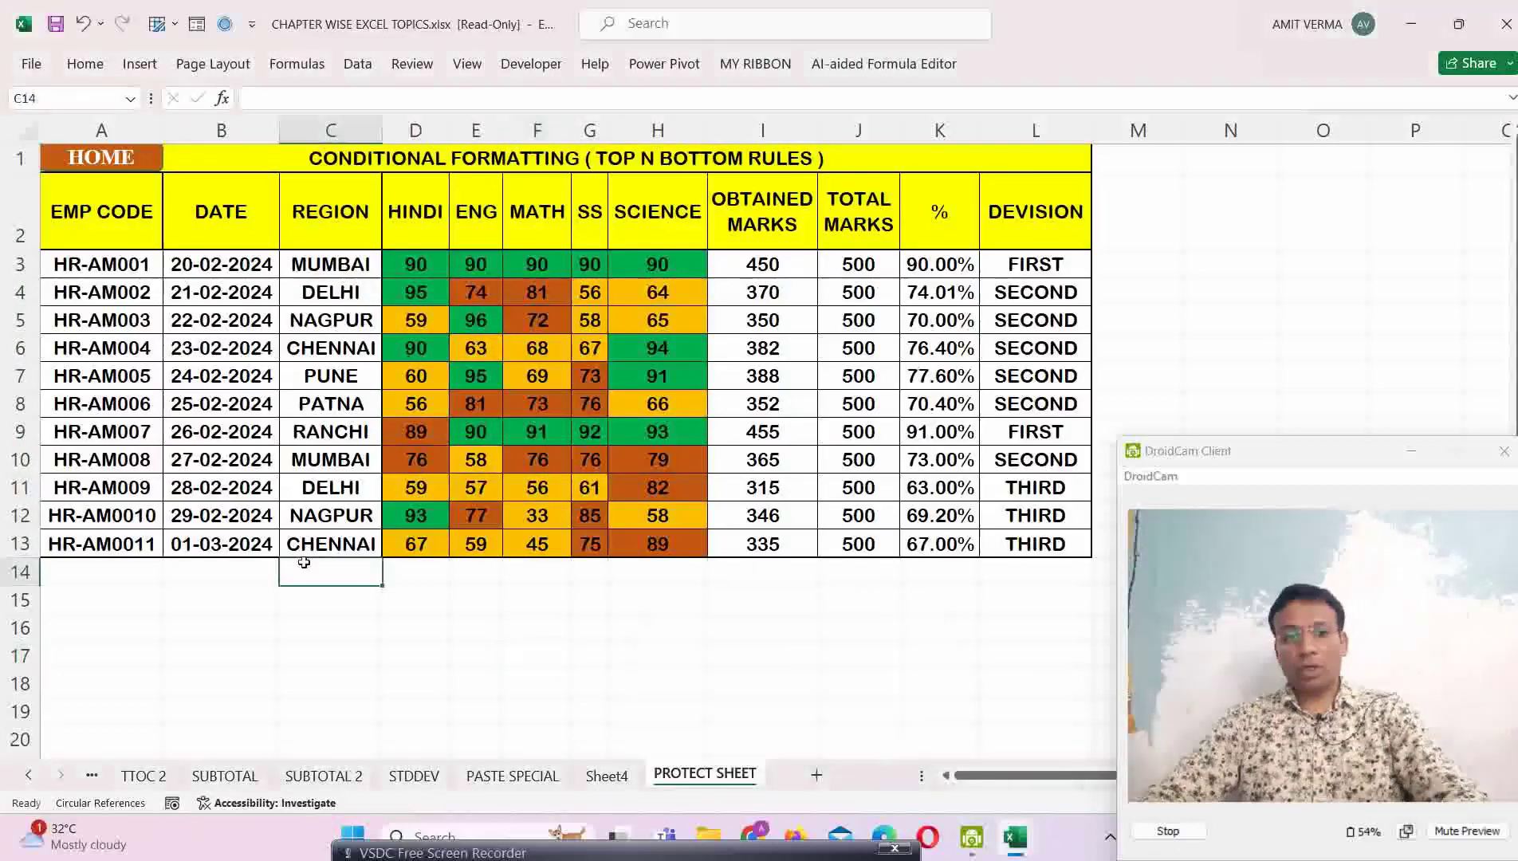
right_click(689, 777)
left_click(760, 634)
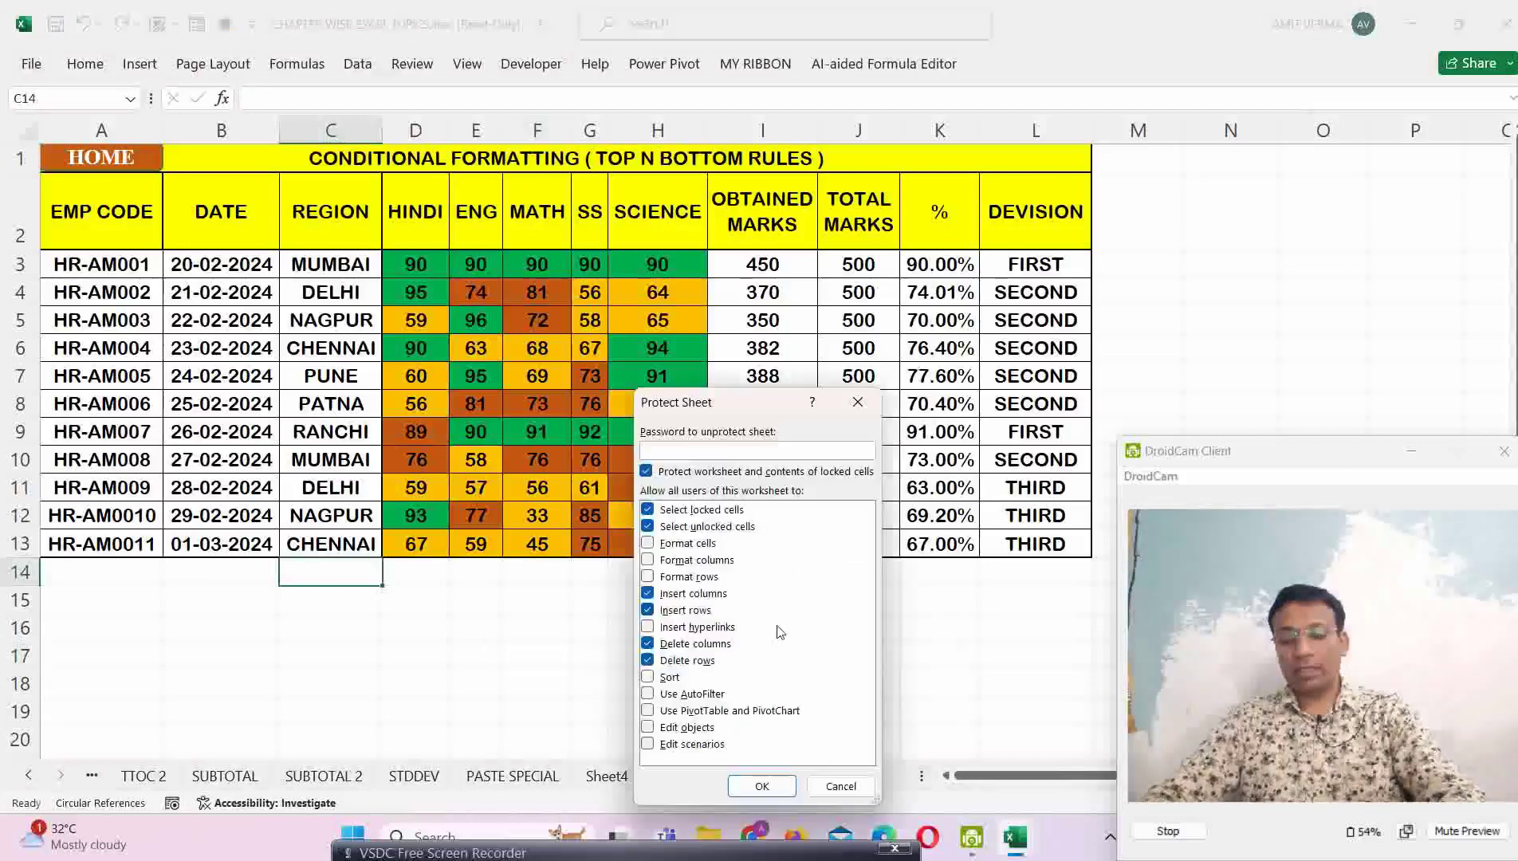
type("3")
key("Return")
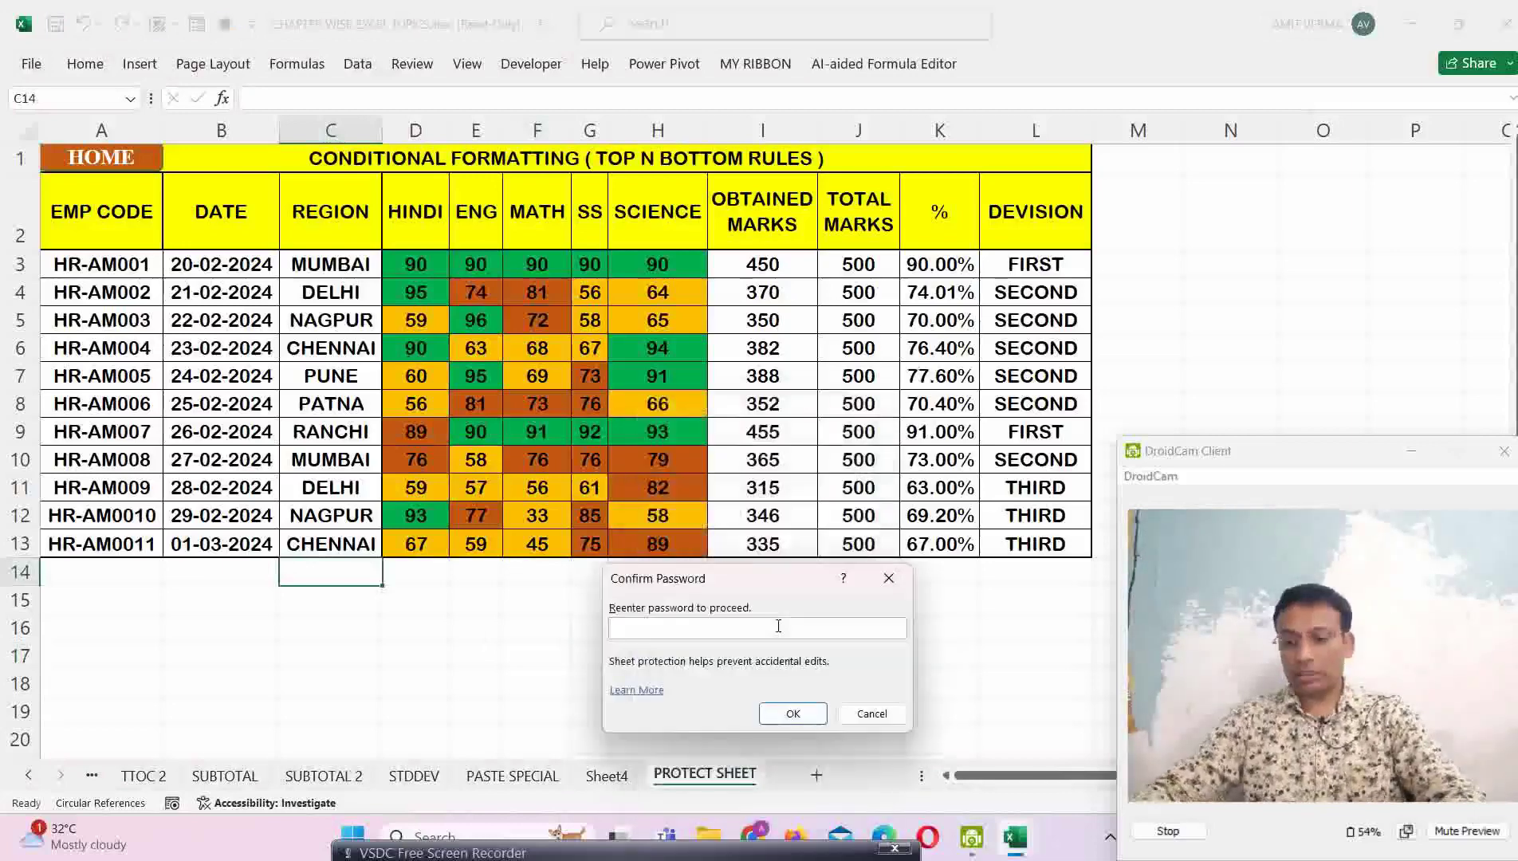
key("Return")
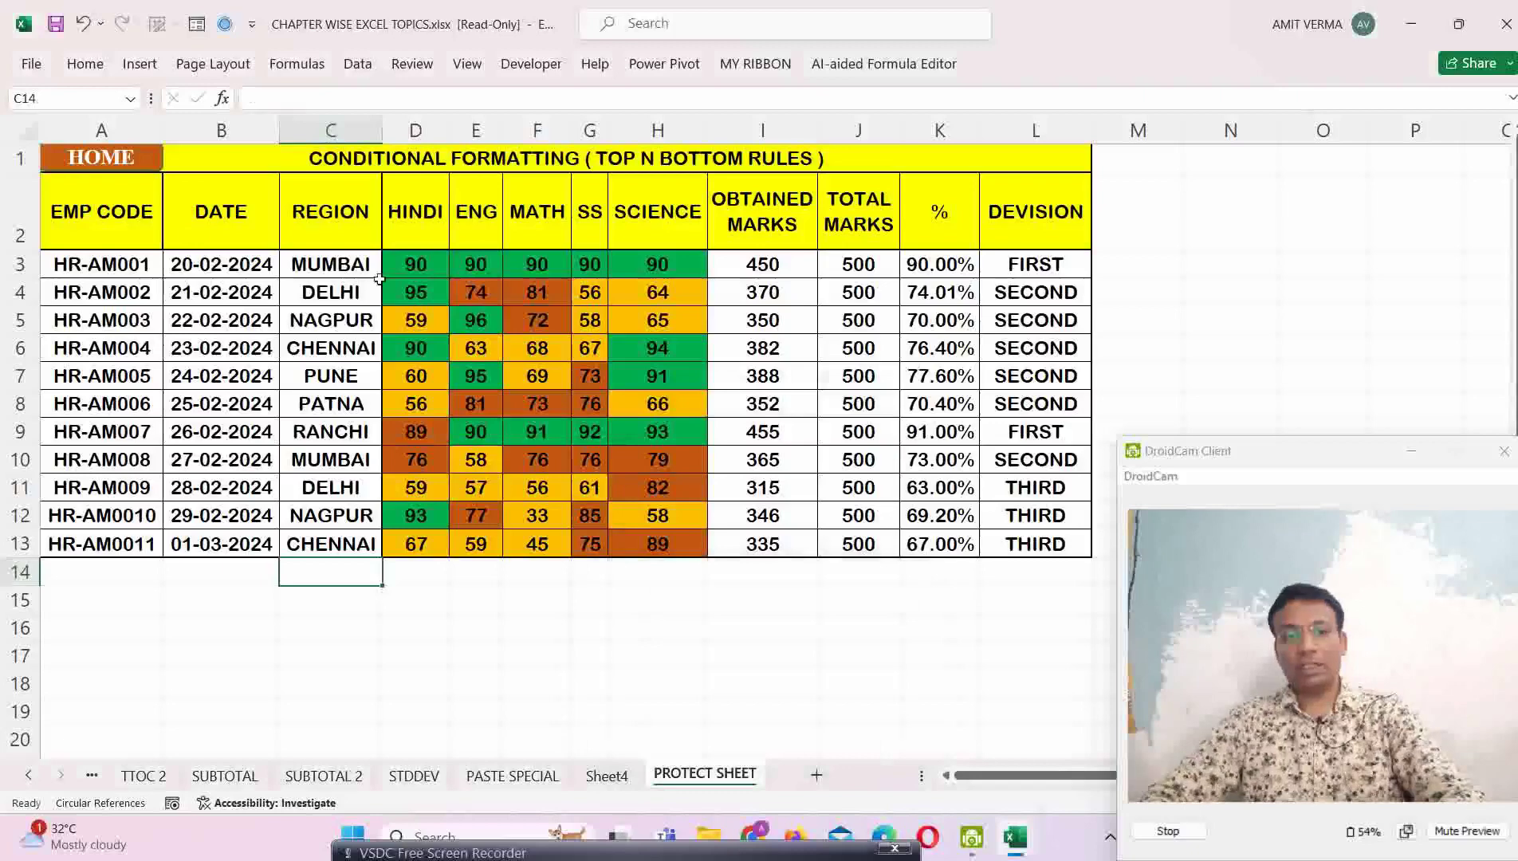
- Verify MUMBAI in C3 refuses edits while the D3 score opens for editing, left unchanged
double_click(378, 271)
left_click(771, 470)
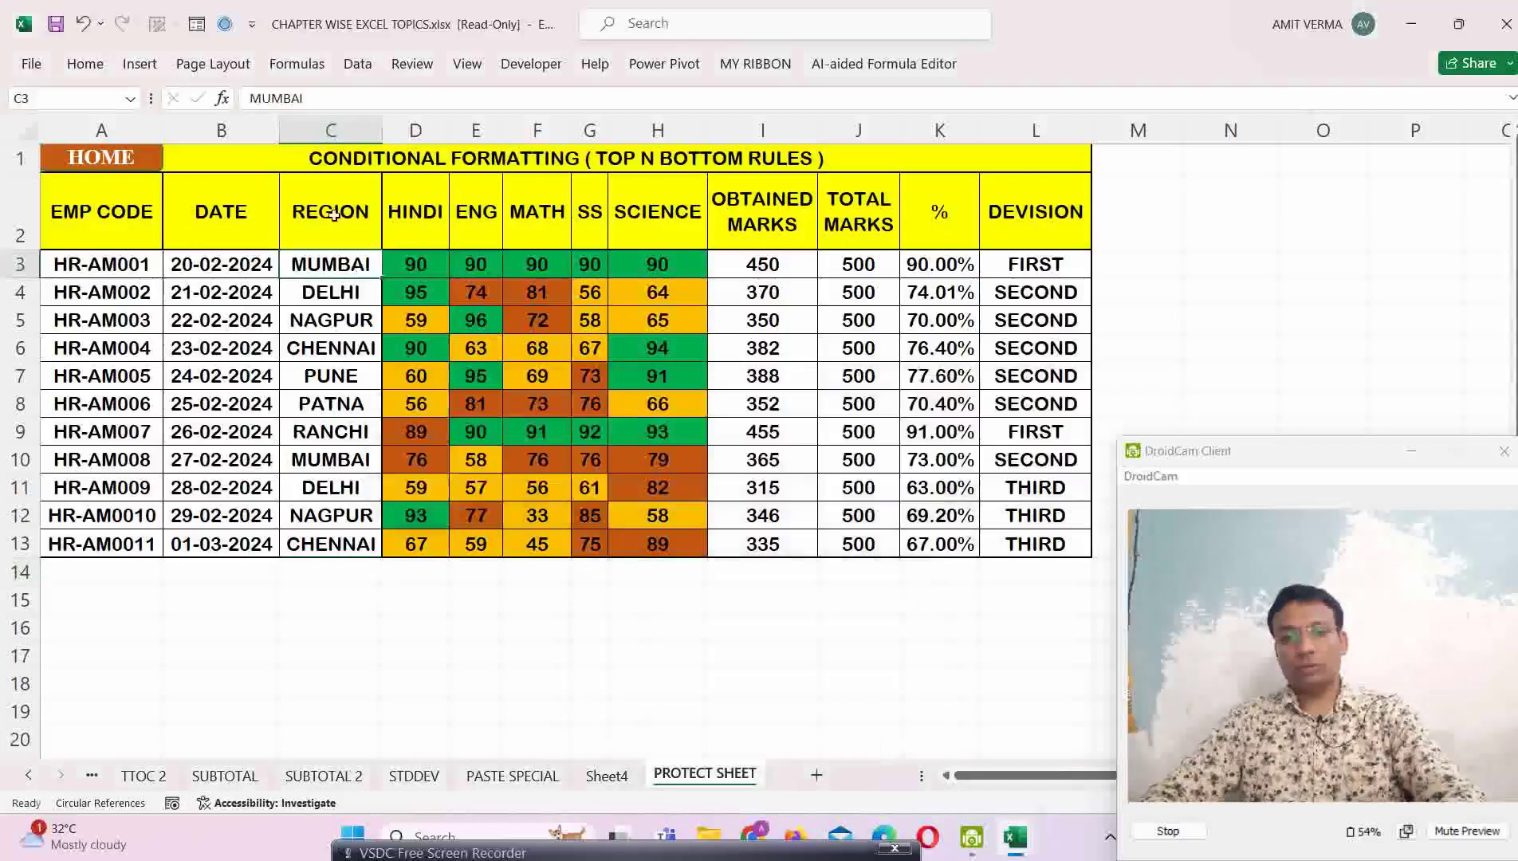
double_click(439, 271)
key("Escape")
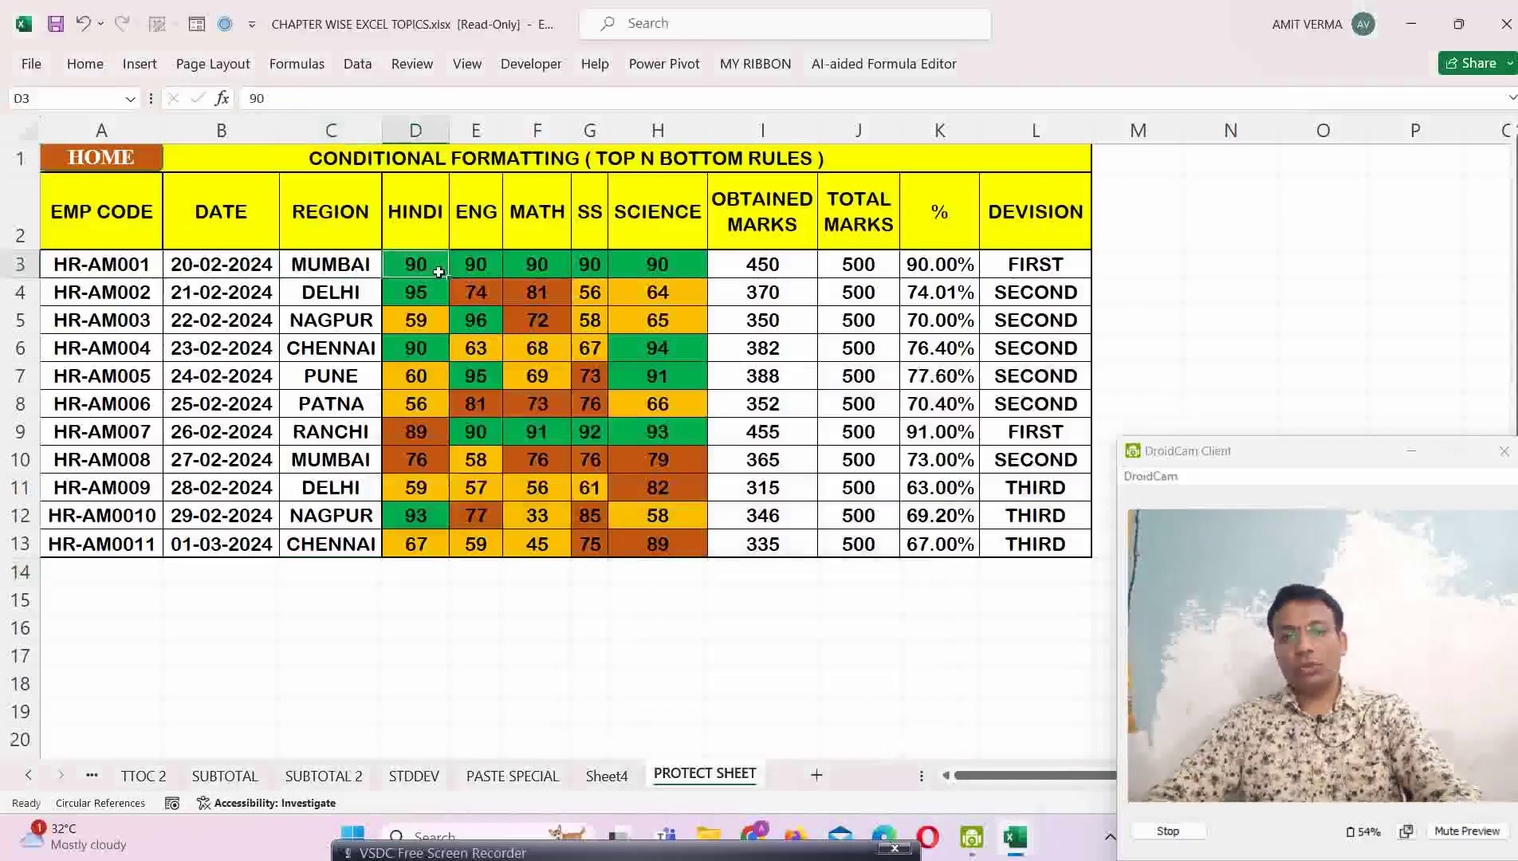
- Unprotect the sheet and lock the HINDI score cell D3 with Lock Cell
right_click(694, 785)
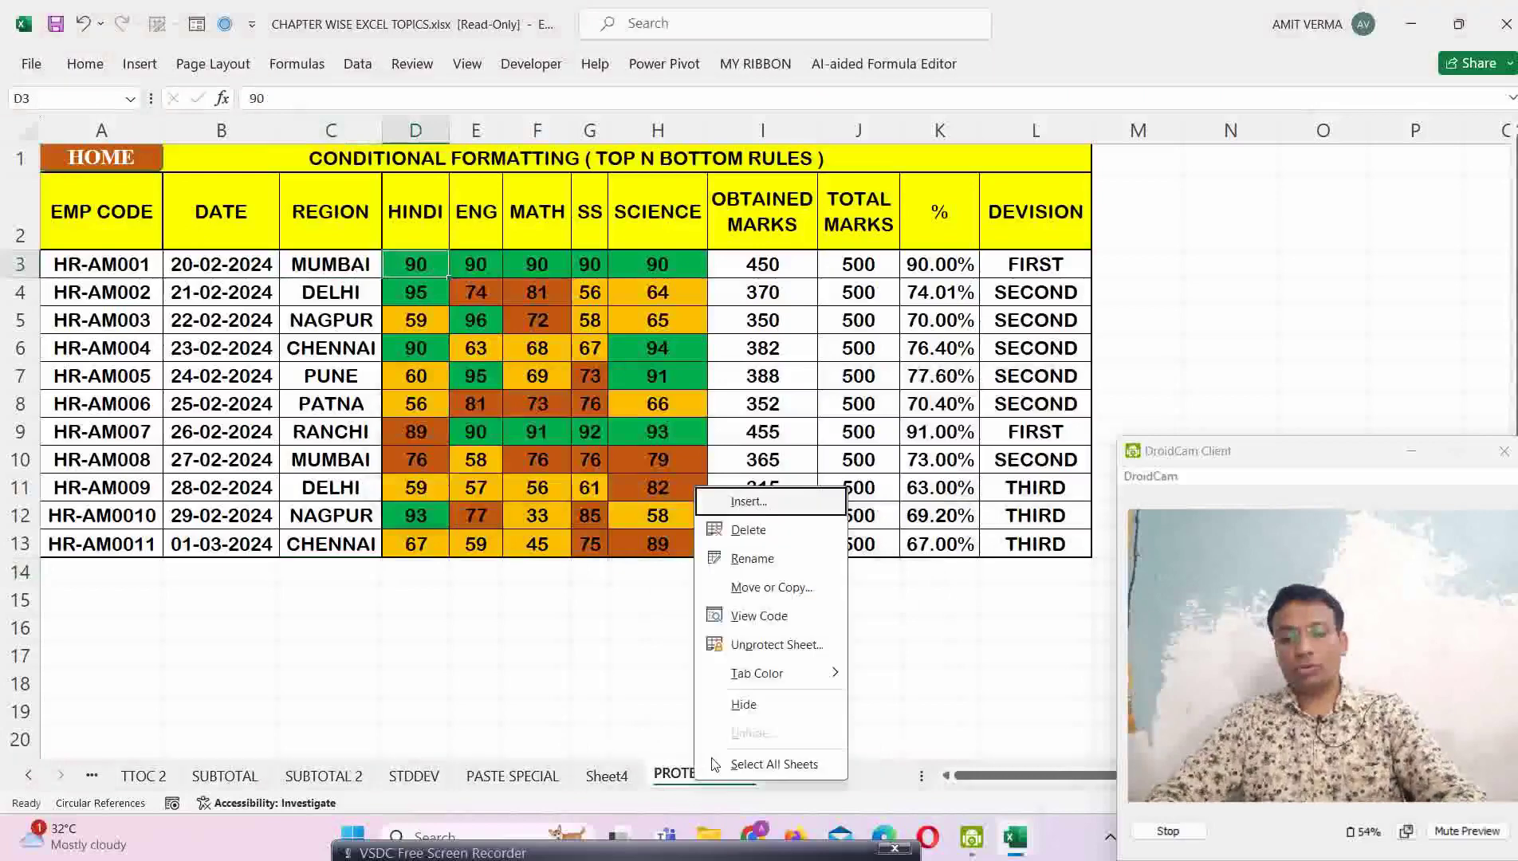
left_click(761, 650)
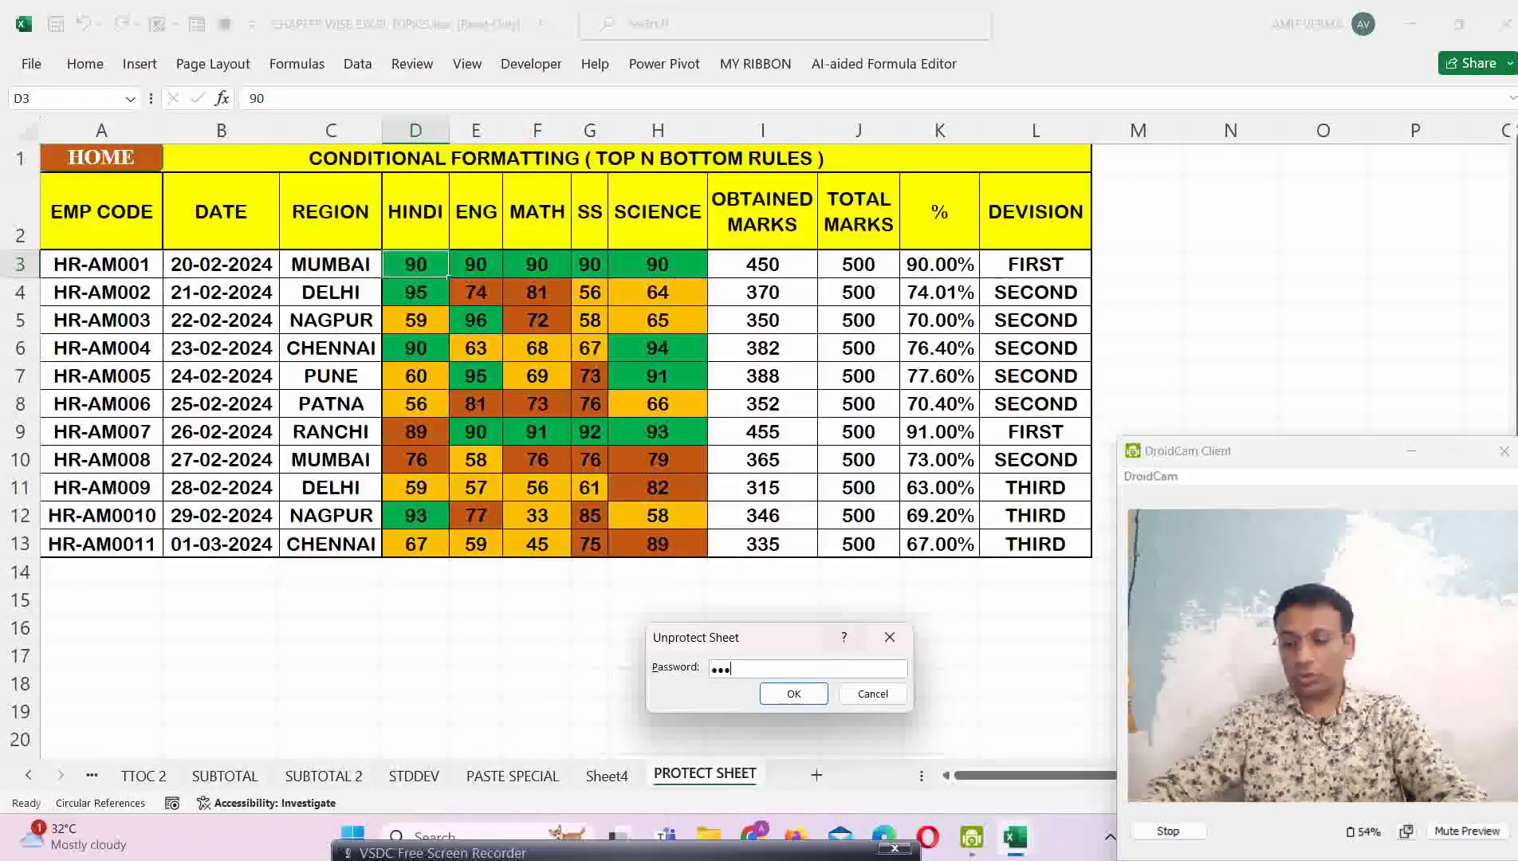
key("Return")
left_click(86, 64)
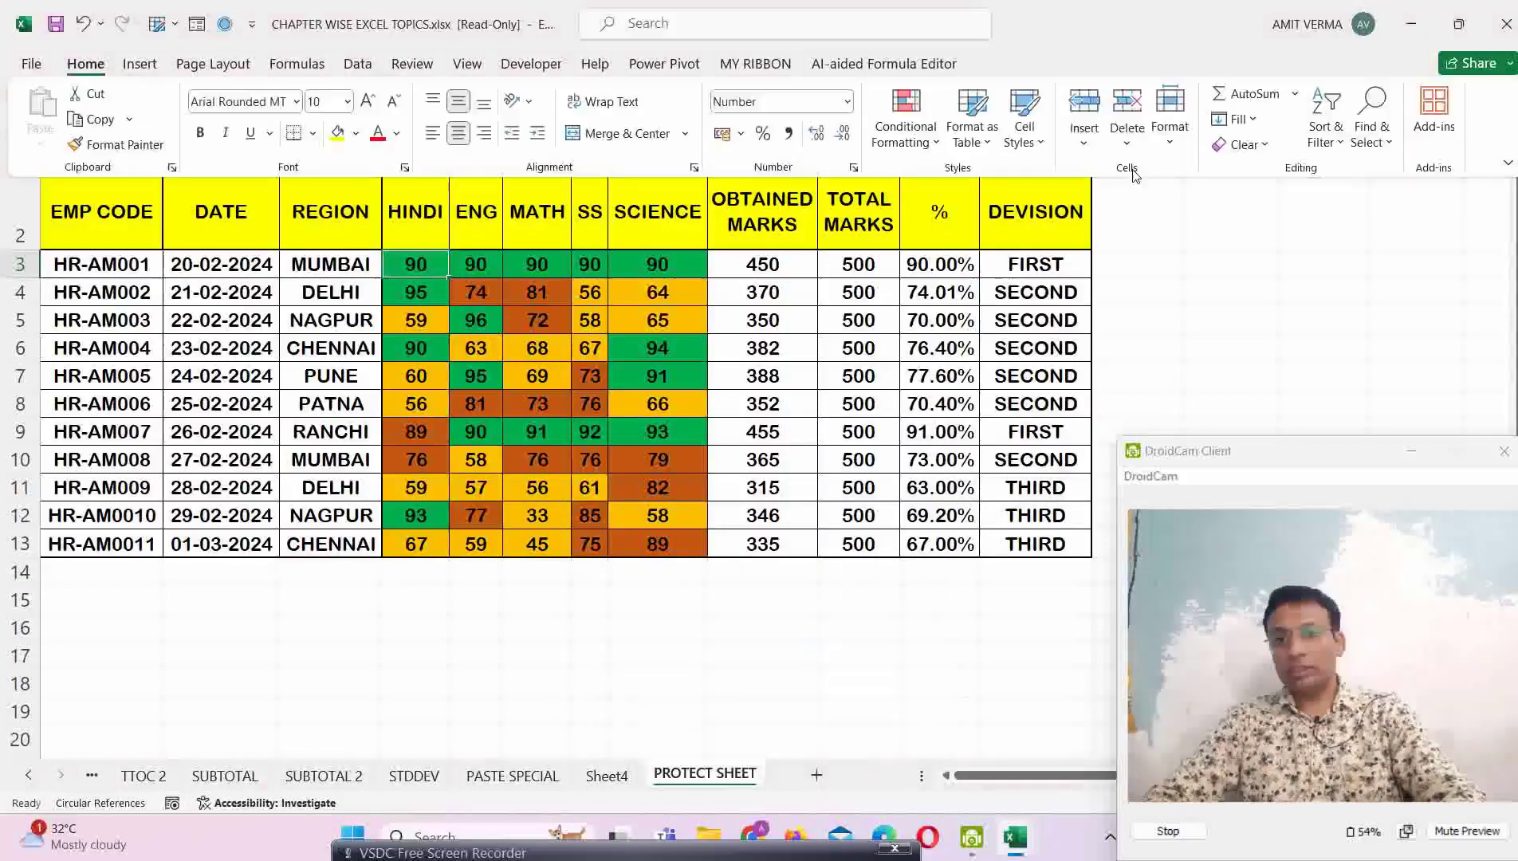
left_click(1171, 142)
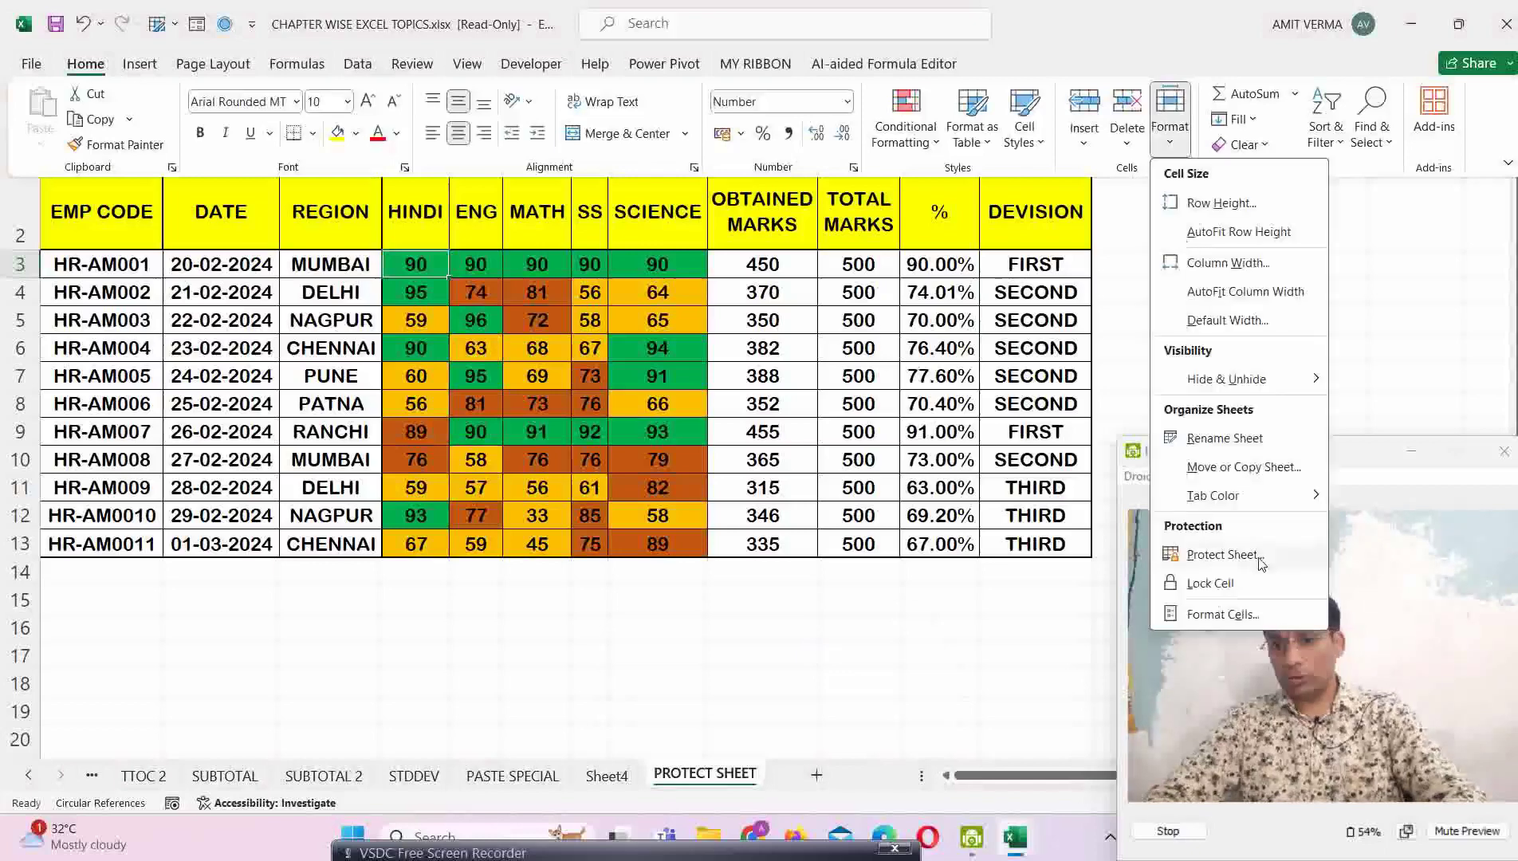
left_click(1218, 584)
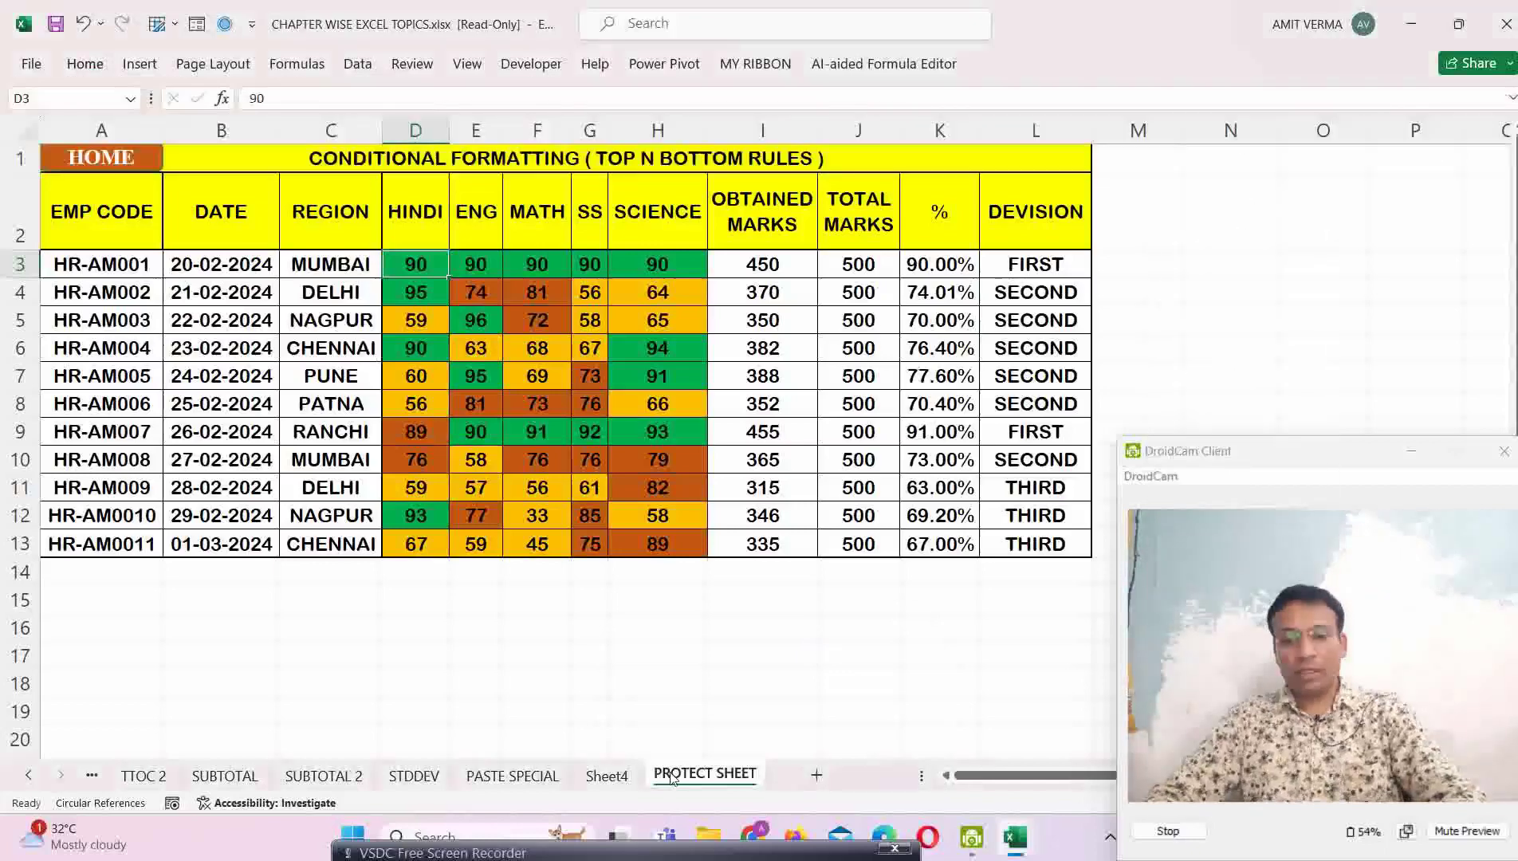
- Re-protect the sheet with a password and confirm D3 now refuses edits
right_click(671, 777)
left_click(737, 637)
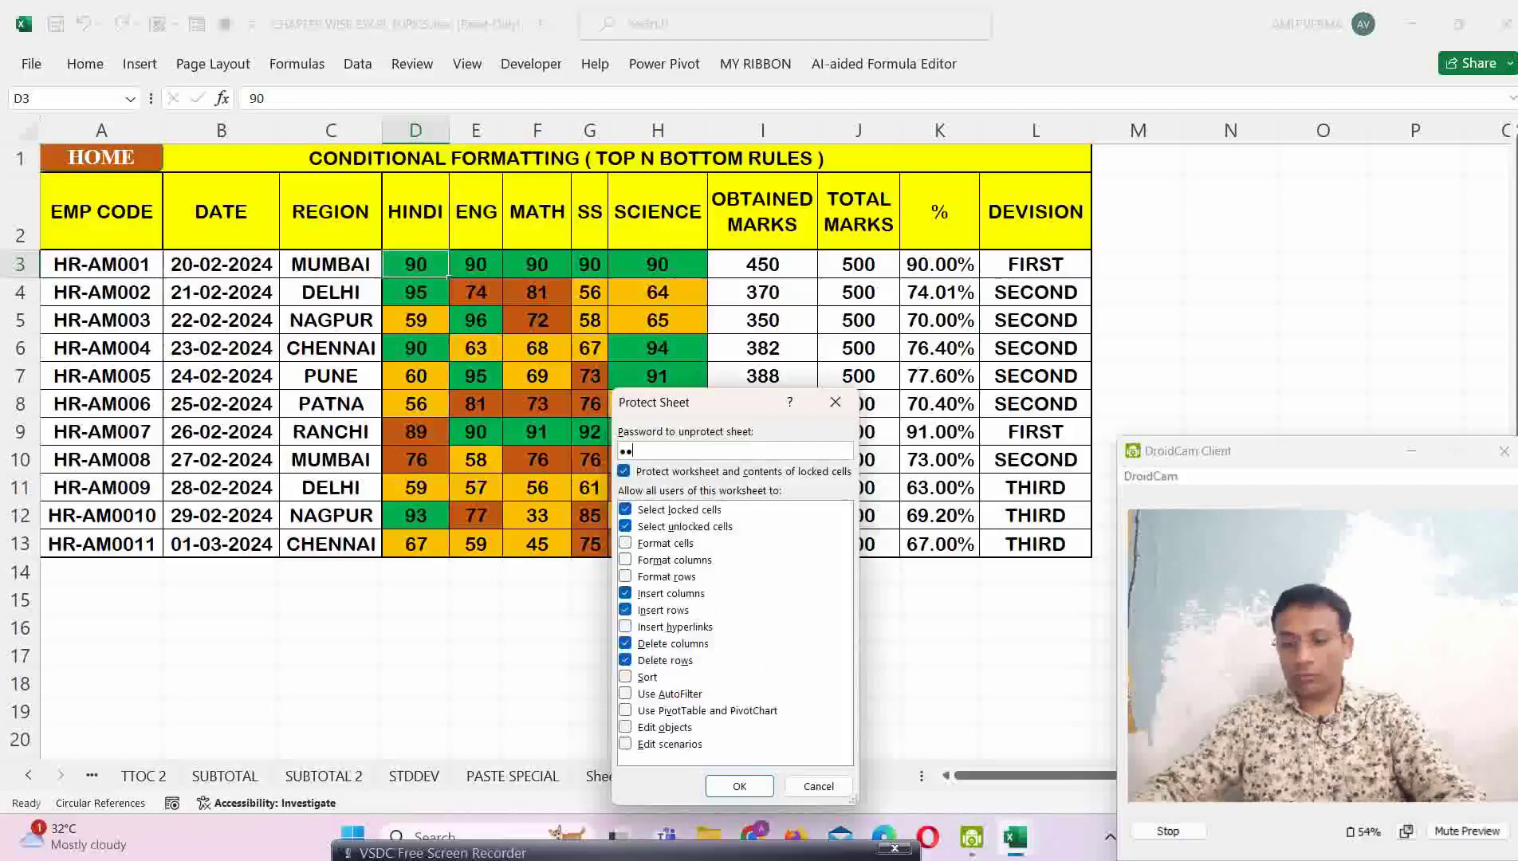
left_click(739, 786)
left_click(771, 722)
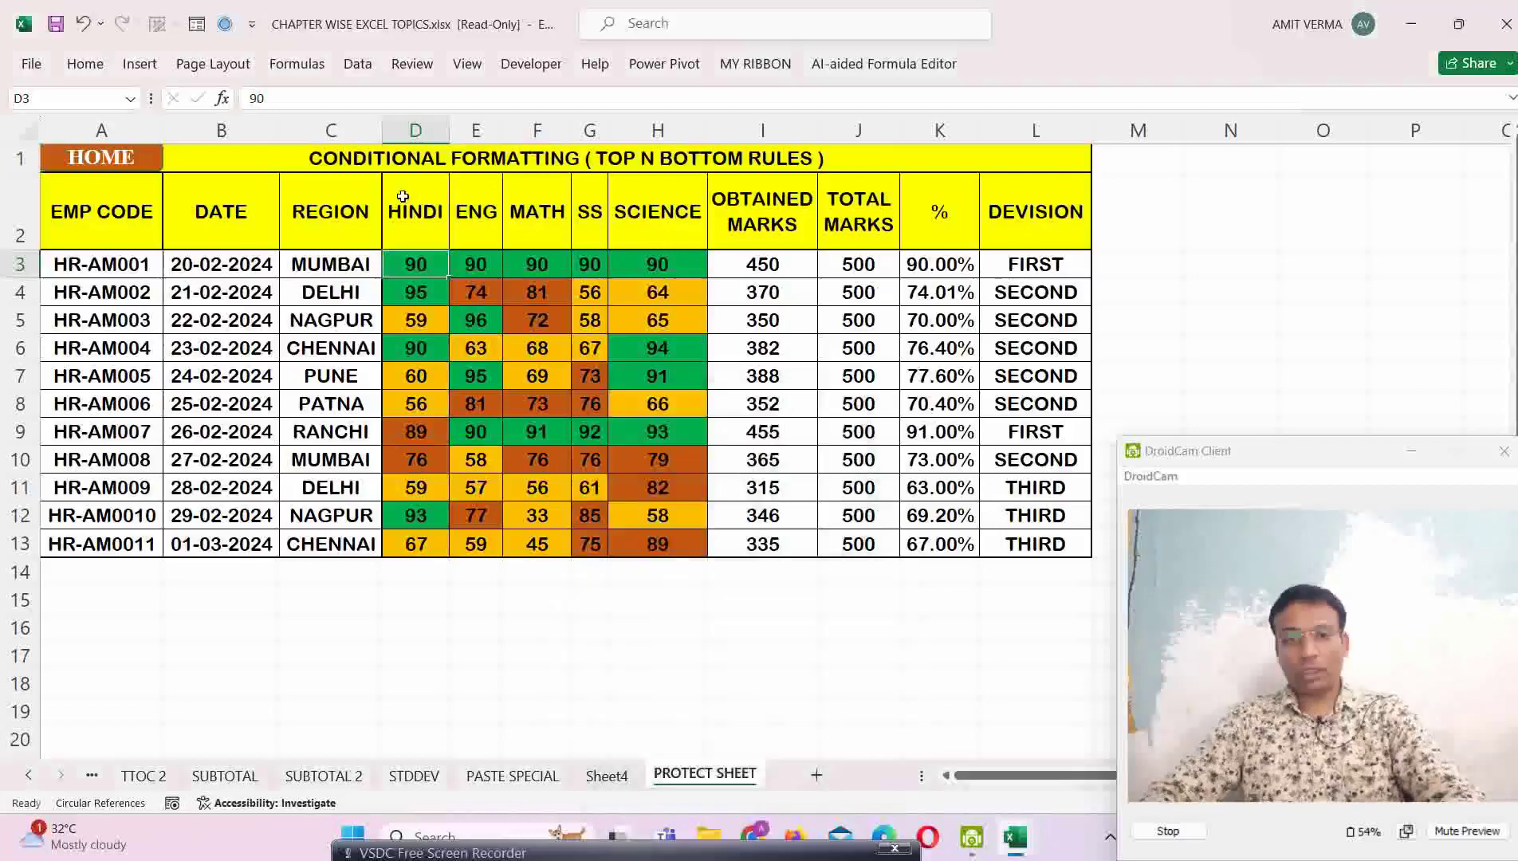
double_click(418, 275)
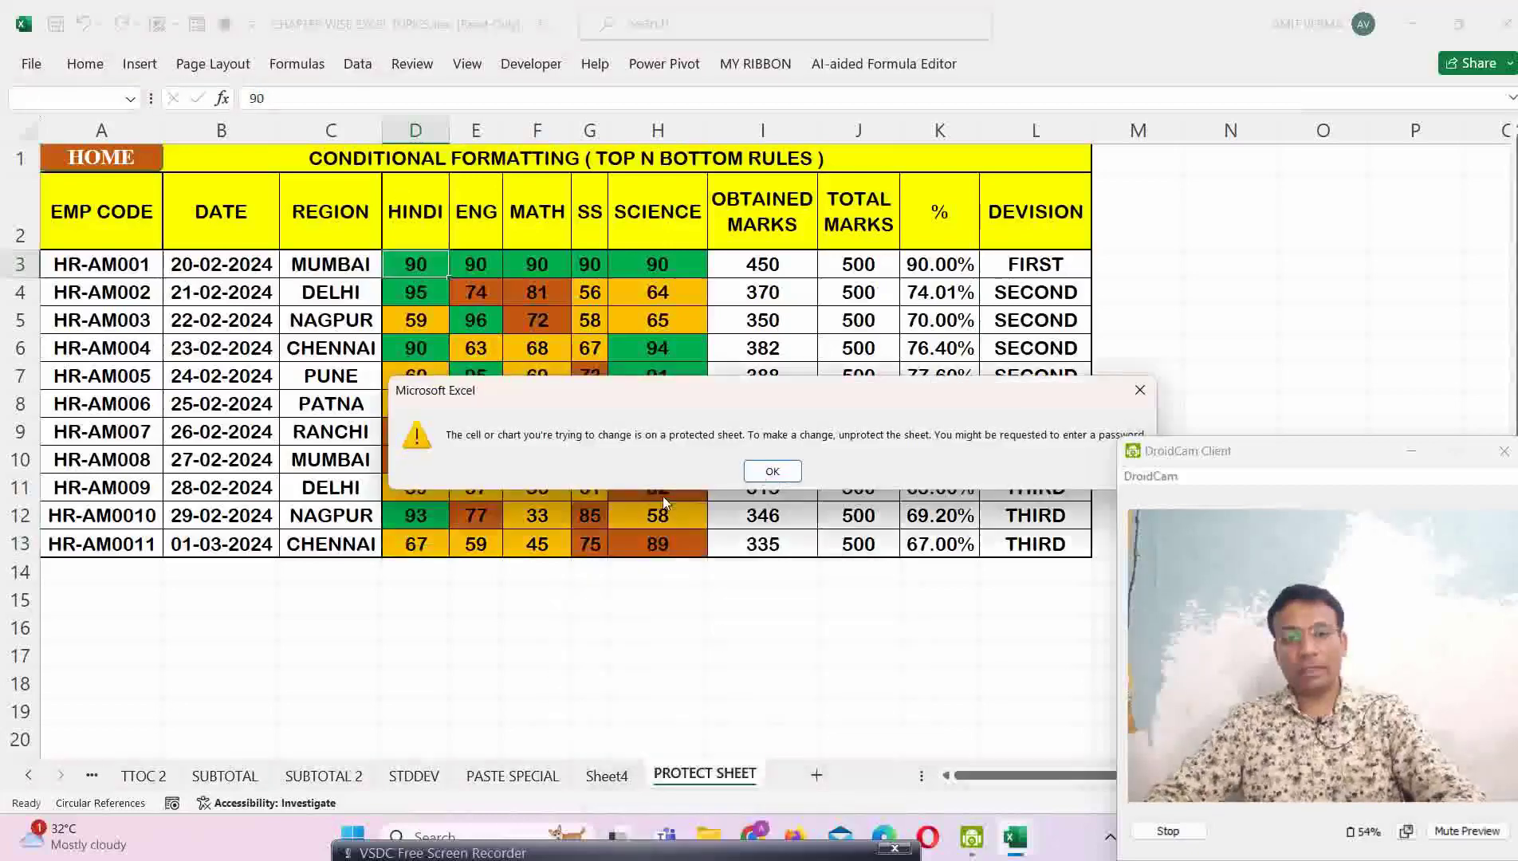
left_click(761, 472)
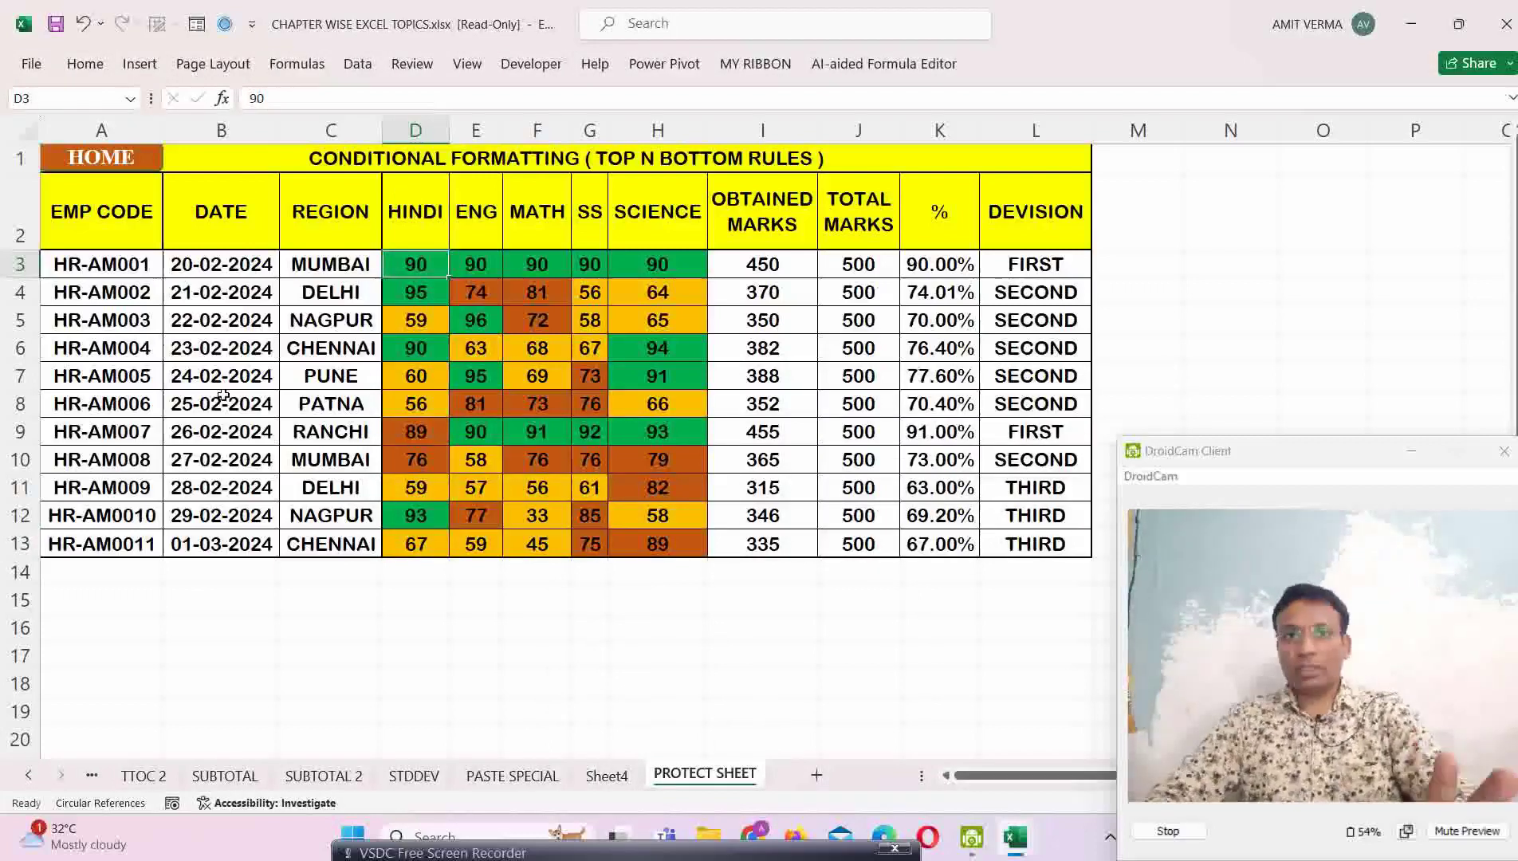
- Review the Home Format and Review protection commands, then follow the HOME link to SUMMARY SHEET
left_click(84, 65)
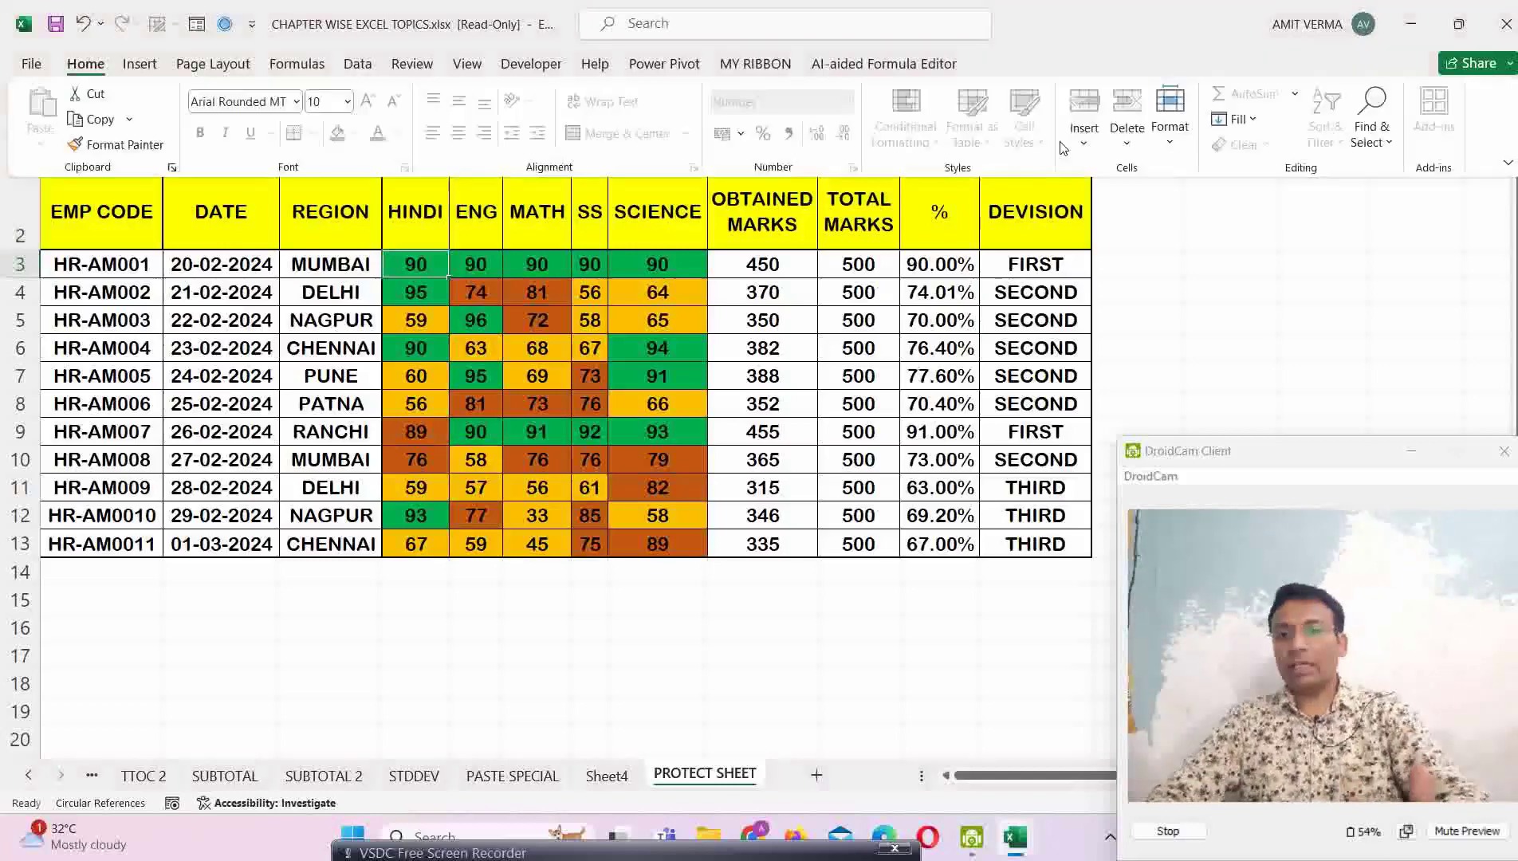
left_click(1166, 135)
left_click(410, 65)
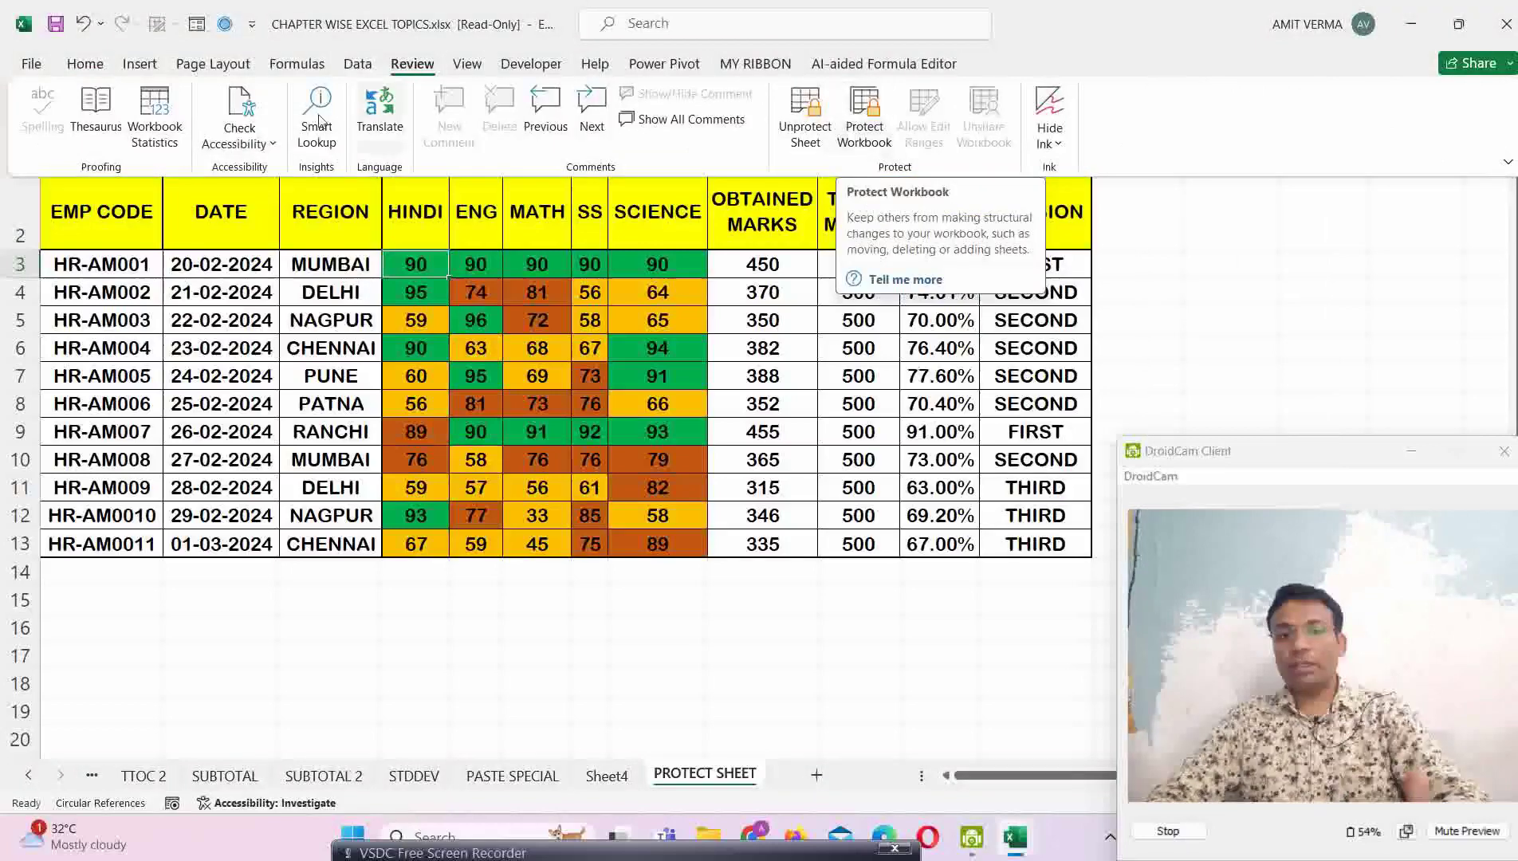
left_click(85, 65)
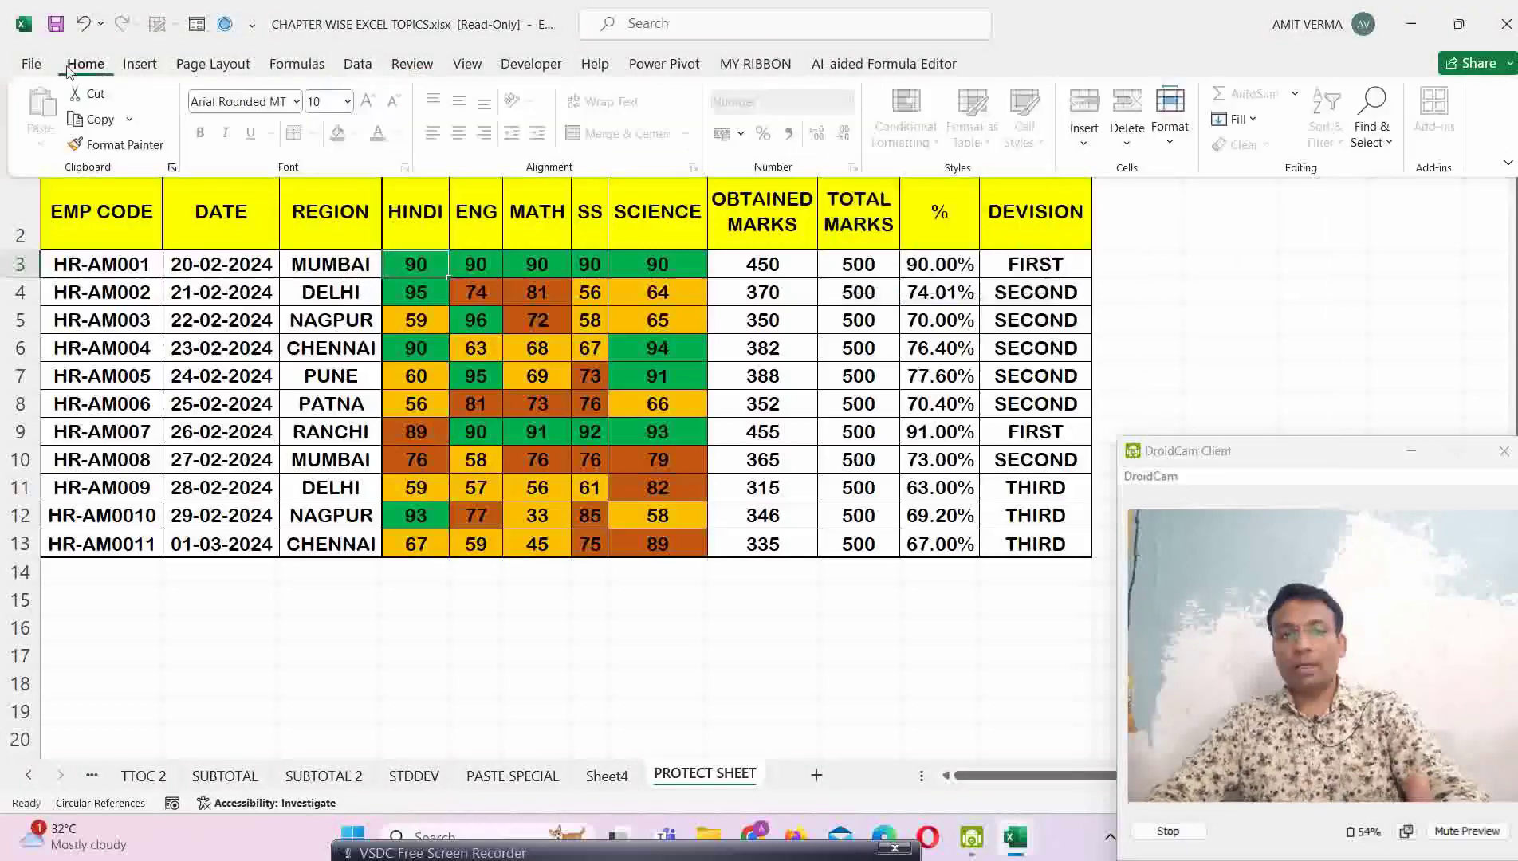
right_click(689, 777)
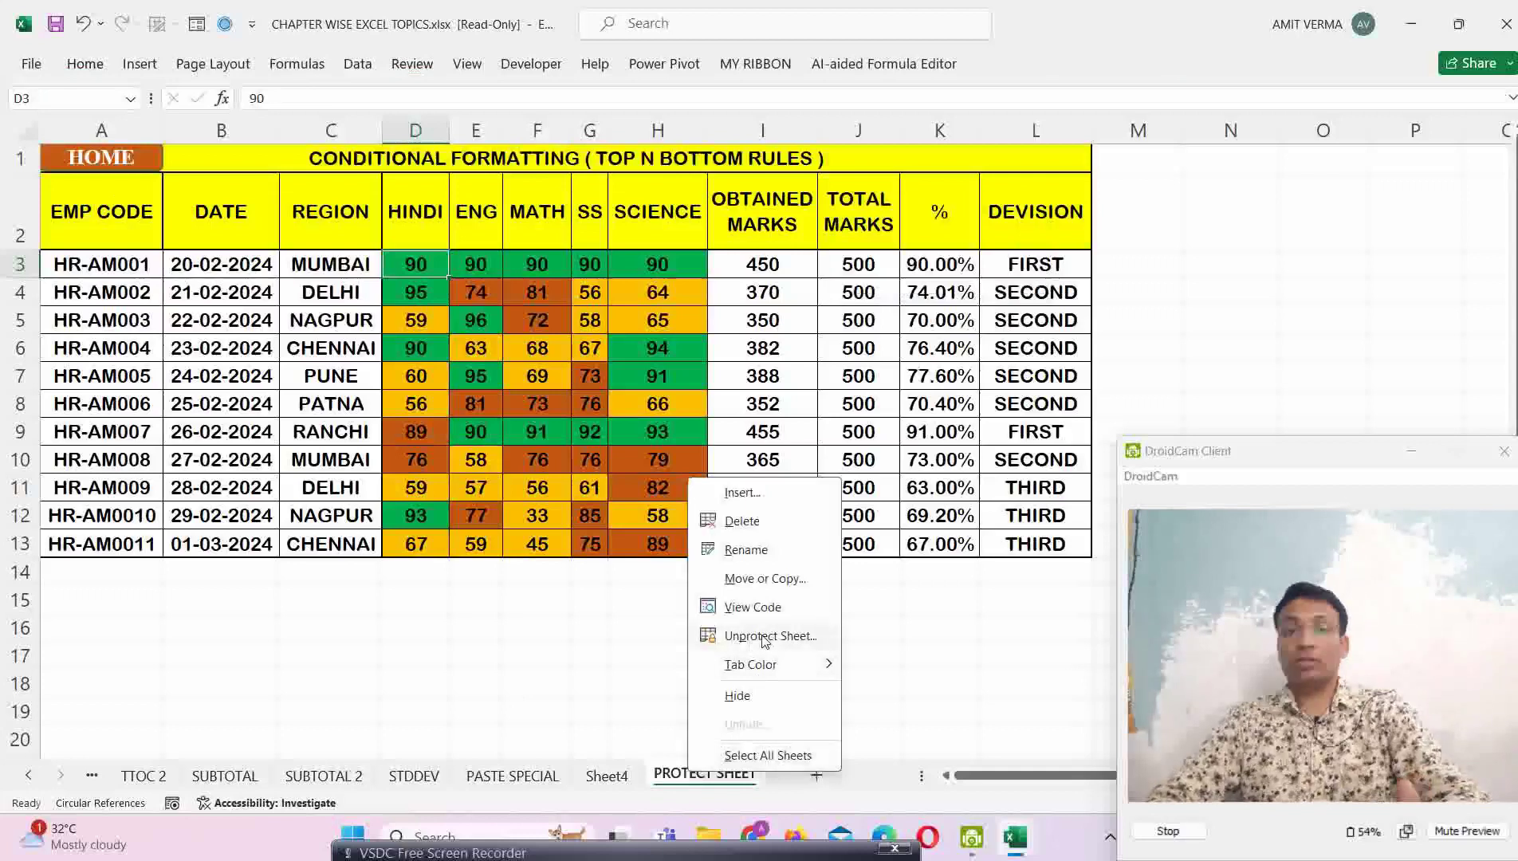
left_click(556, 662)
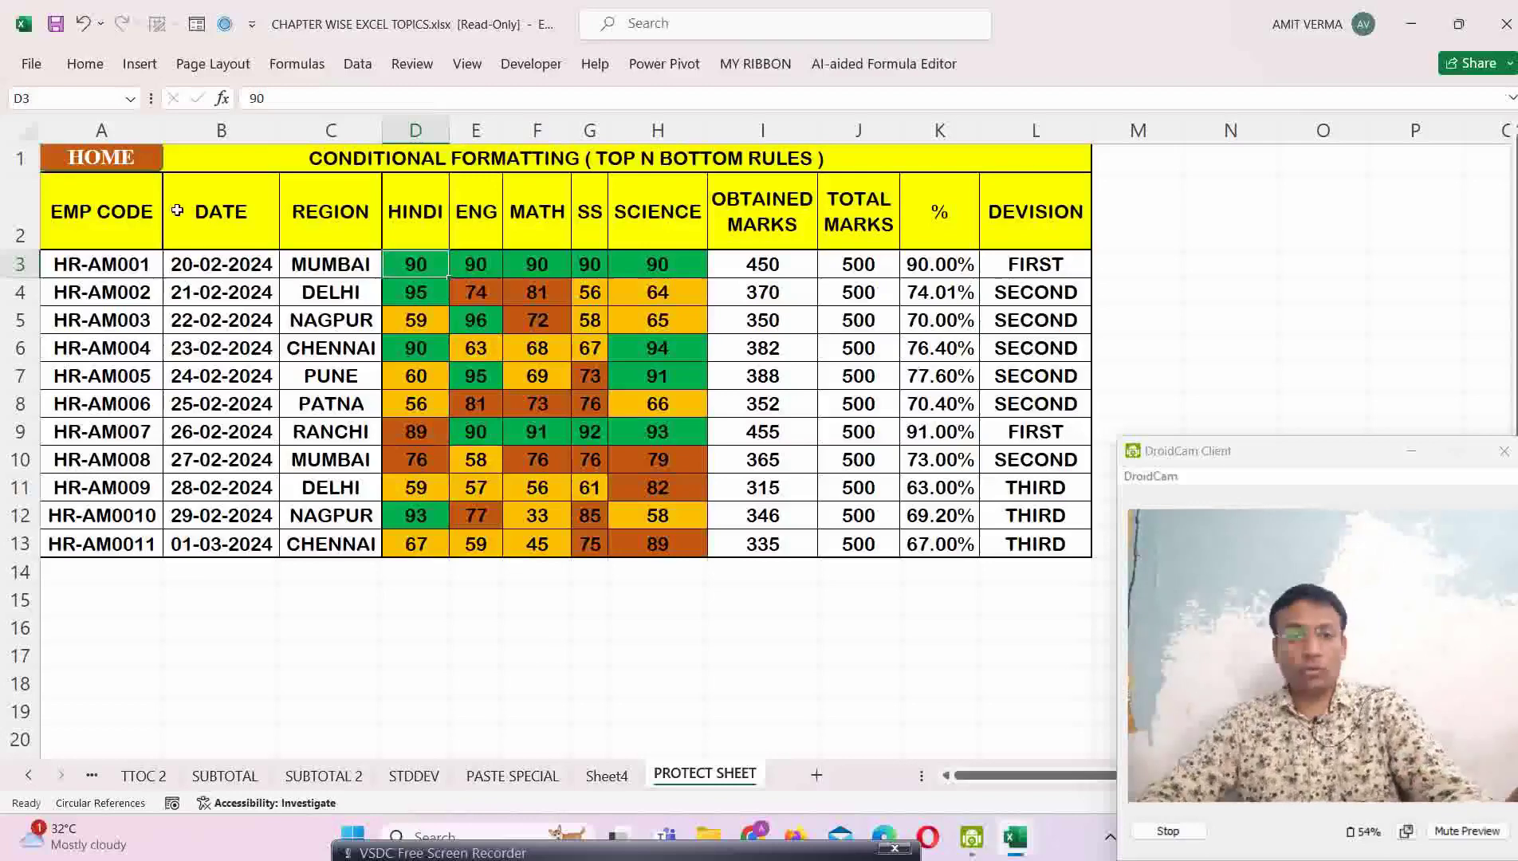
left_click(145, 164)
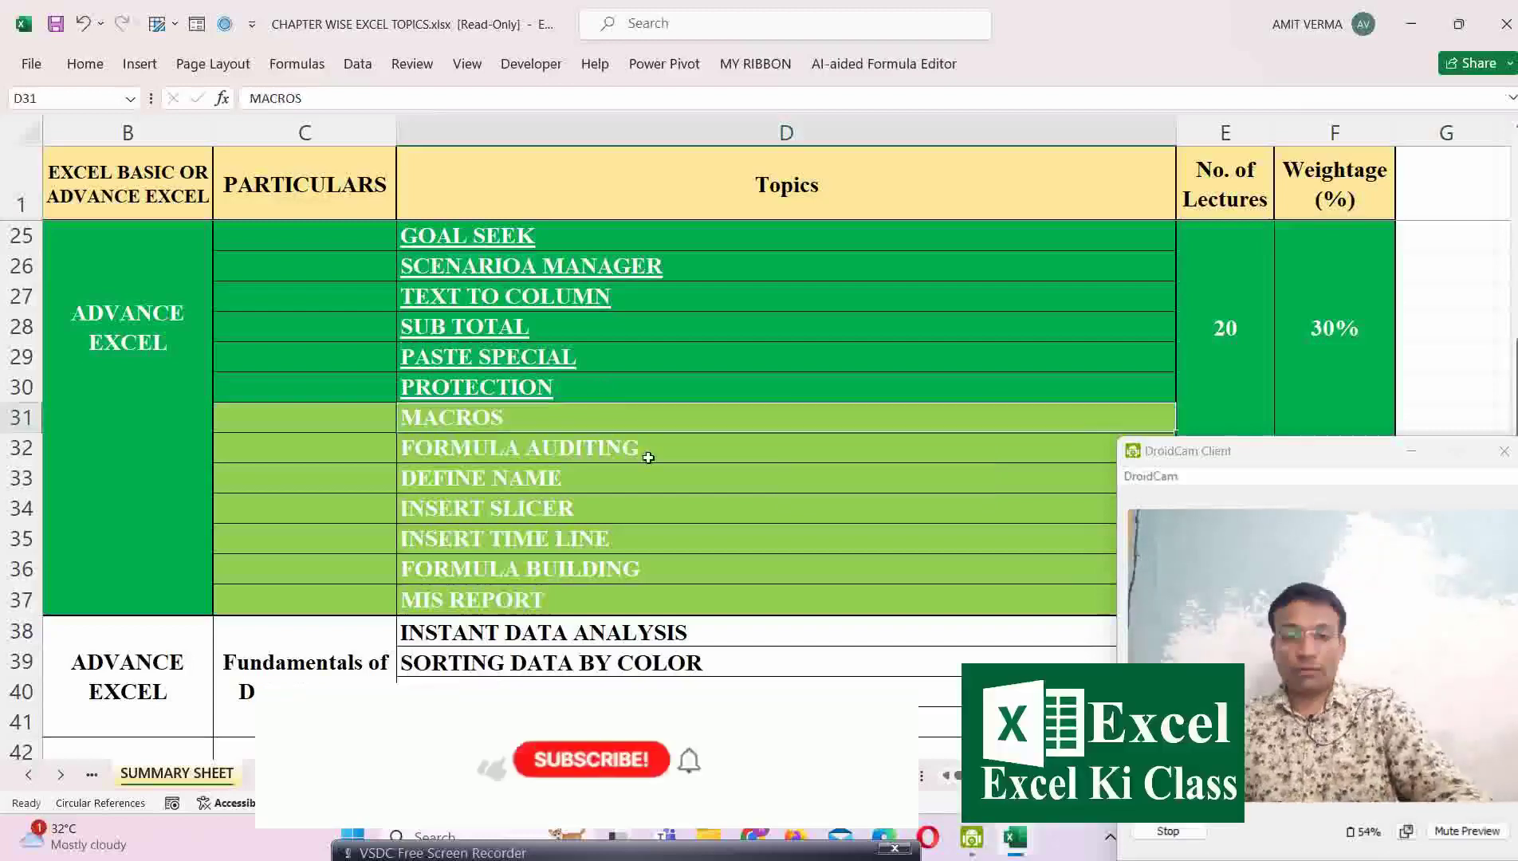
- Select D31:D37, covering the topics MACROS through MIS REPORT
left_click_drag(643, 426, 667, 596)
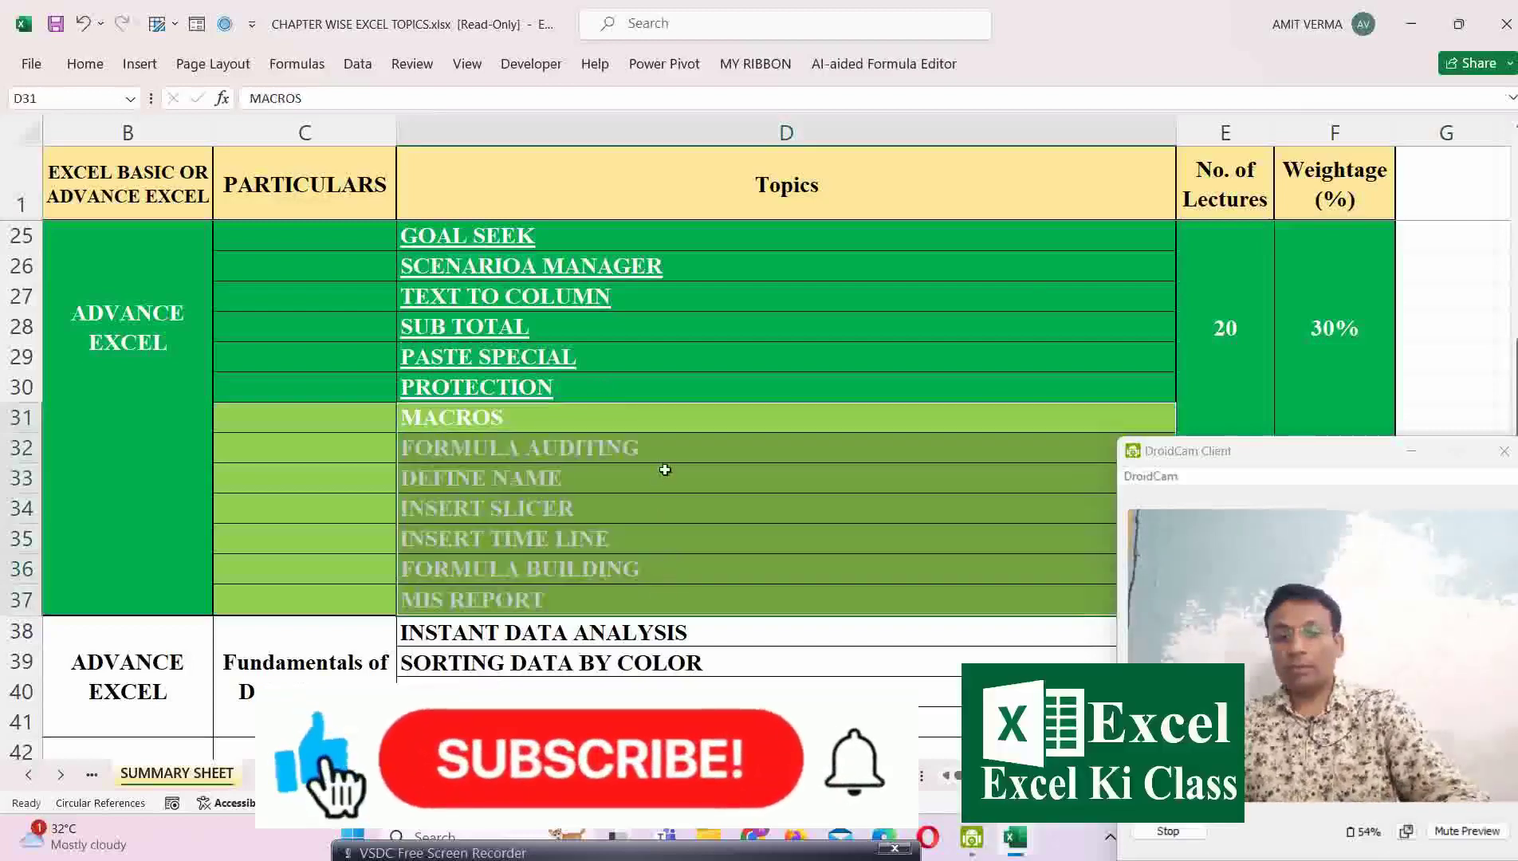